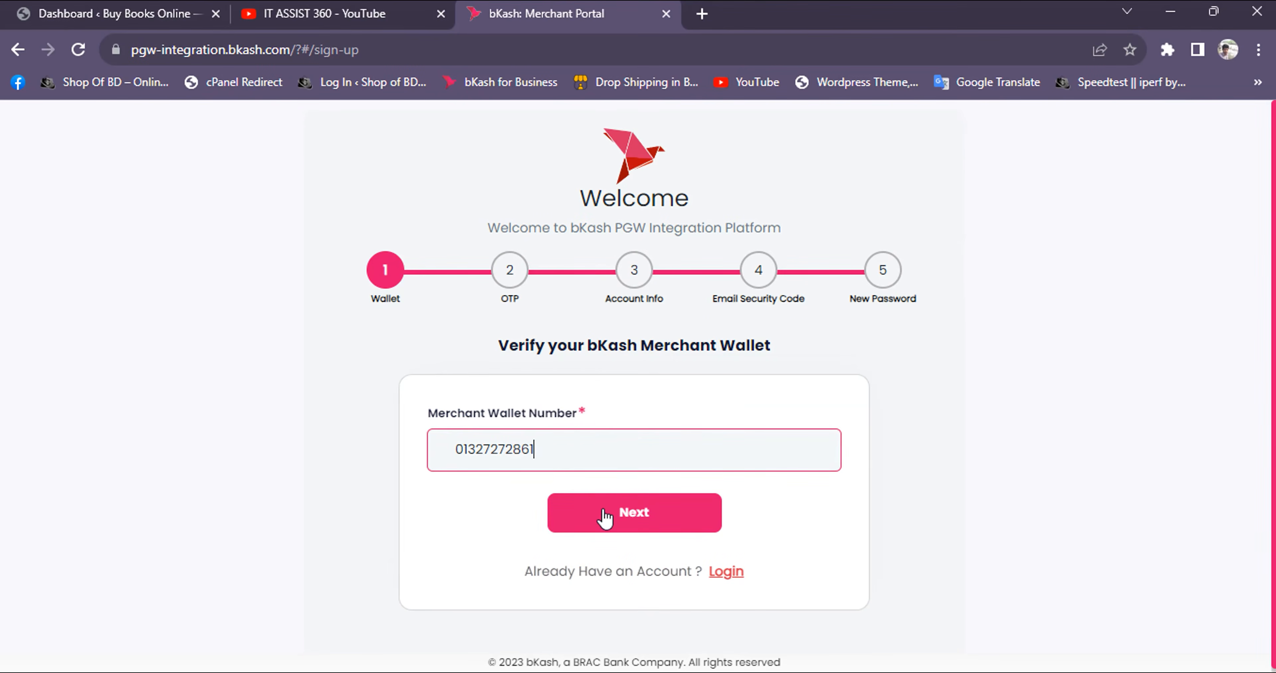
# Submit the merchant wallet number and verify it by entering the OTP sent to it
pyautogui.click(625, 521)
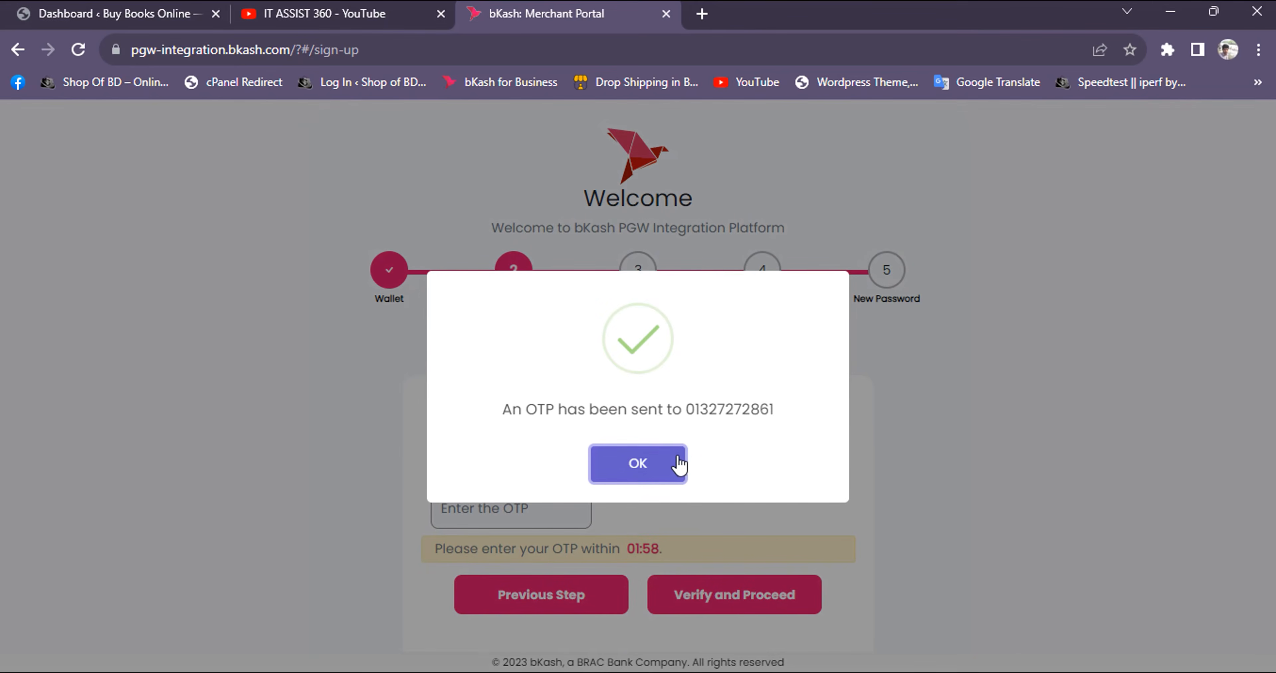
pyautogui.click(674, 477)
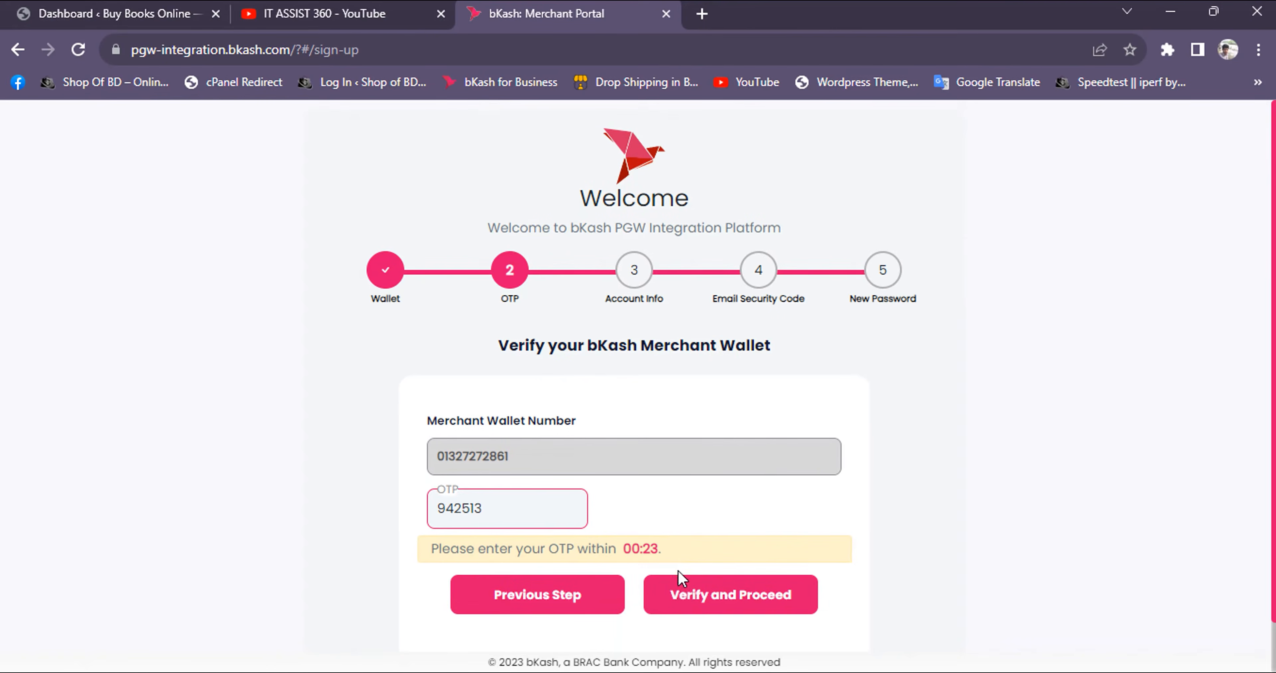
pyautogui.click(689, 617)
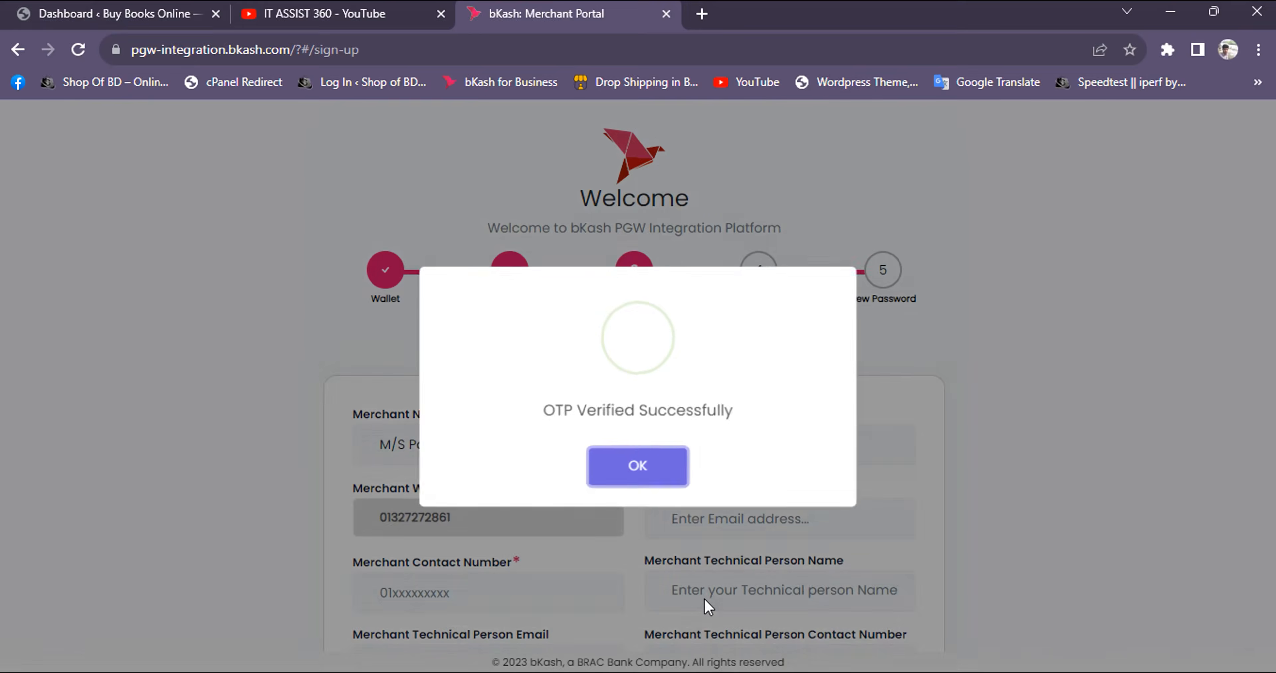
pyautogui.click(643, 463)
# Remove the underscore and wallet number from the merchant name, keeping only "M/S Pathshala Book Center"
pyautogui.scroll(-3, 609, 403)
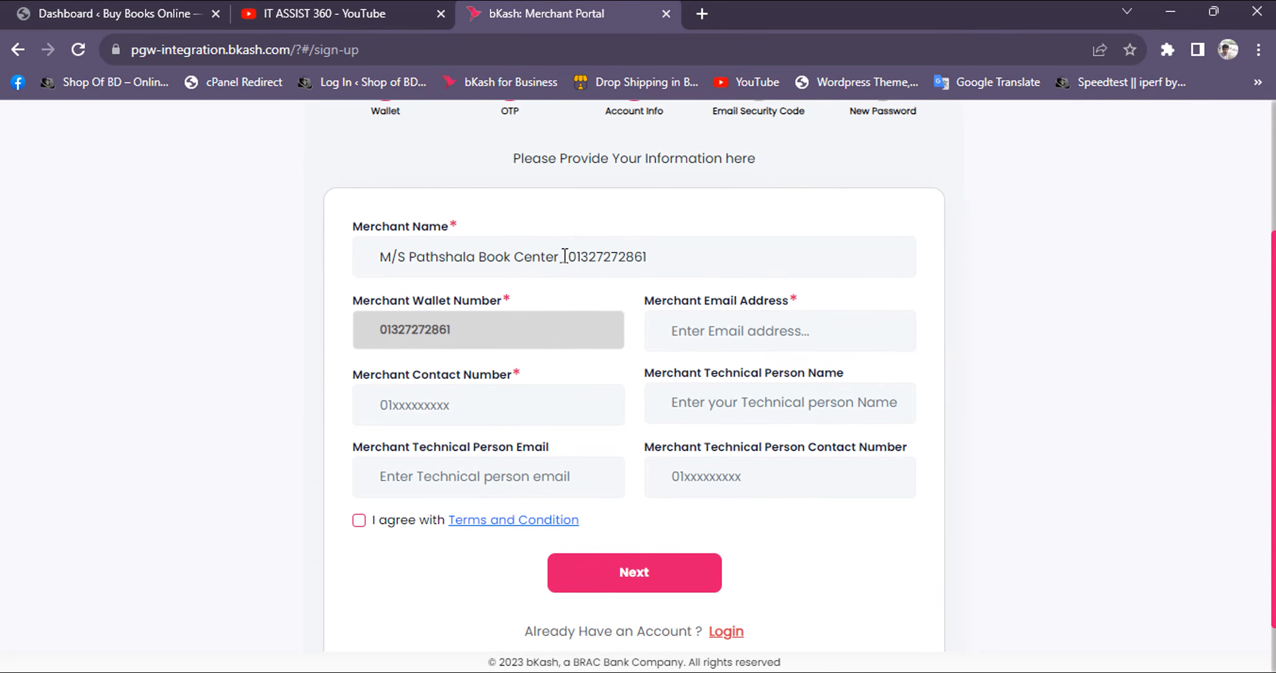
pyautogui.moveTo(561, 262); pyautogui.dragTo(656, 262)
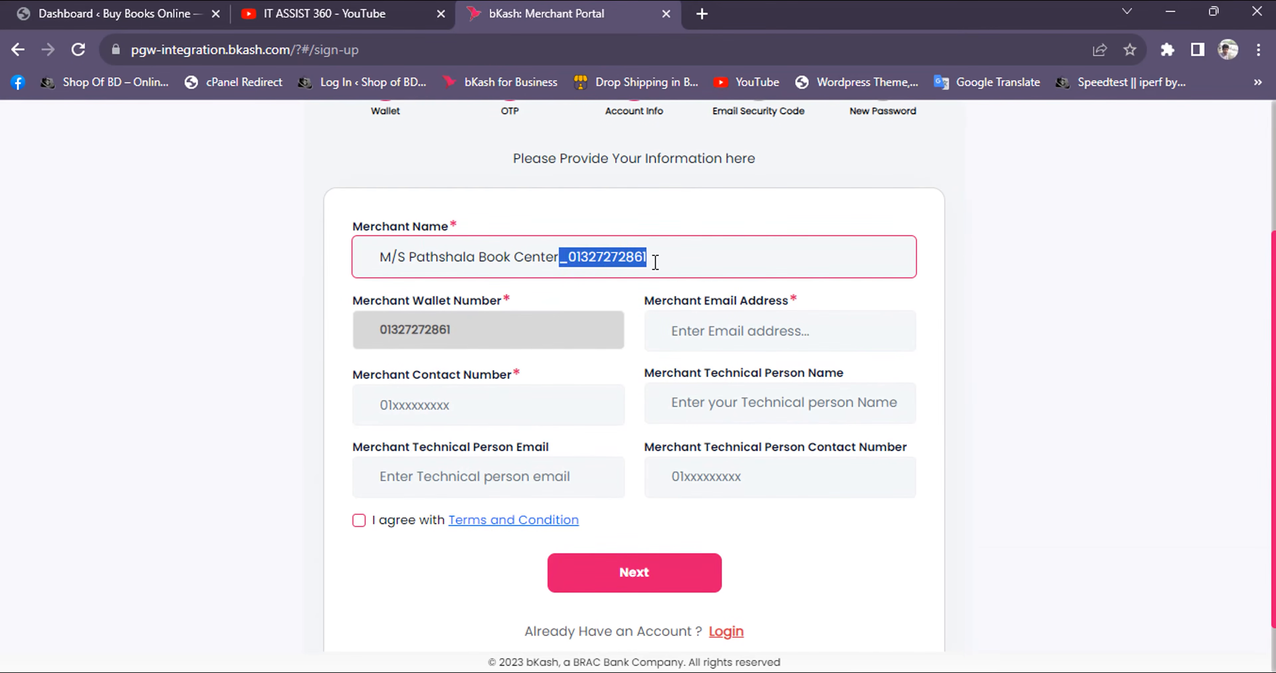
pyautogui.press('BackSpace')
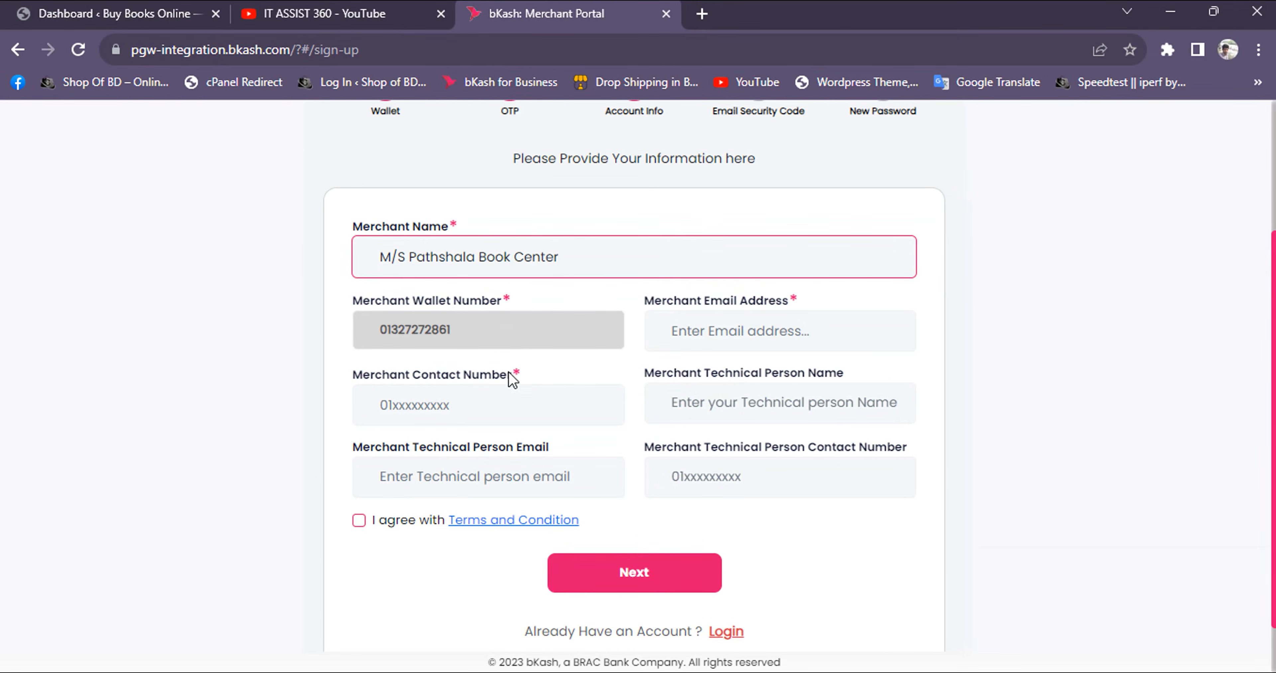
# Fill in the merchant's e-mail and contact number plus the technical person's details, then agree to the terms and submit the account information
pyautogui.click(730, 338)
pyautogui.click(732, 334)
pyautogui.click(802, 339)
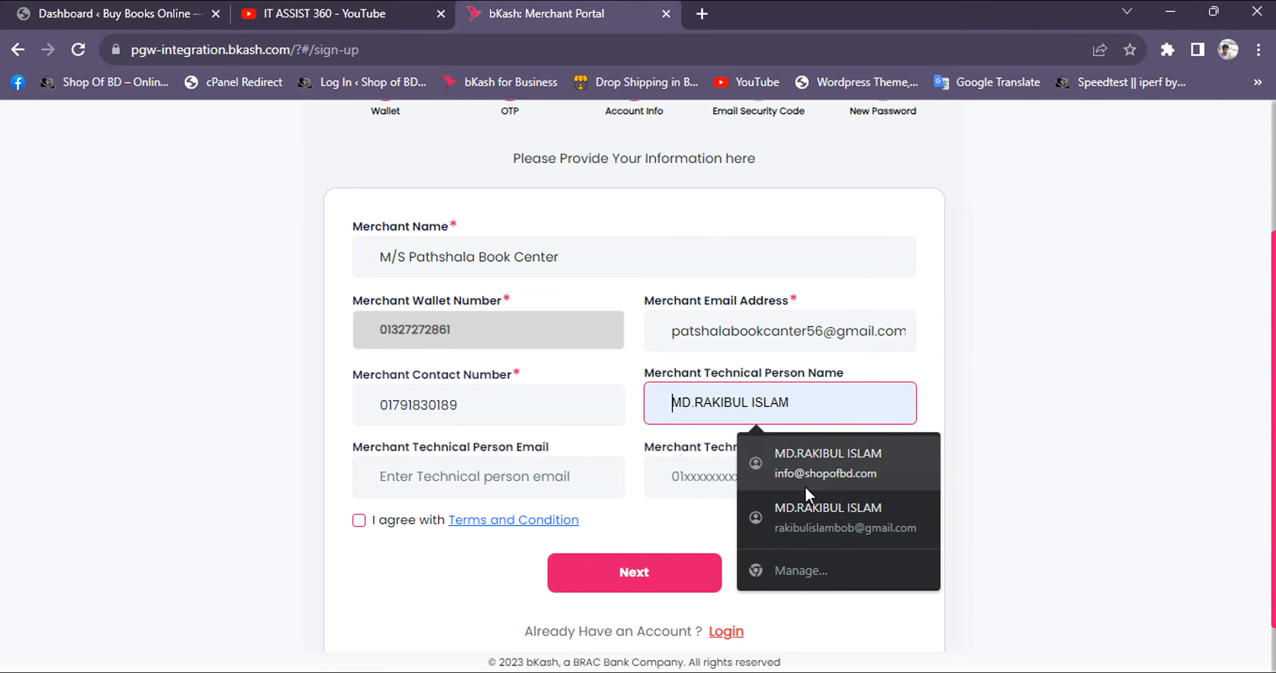
pyautogui.click(803, 479)
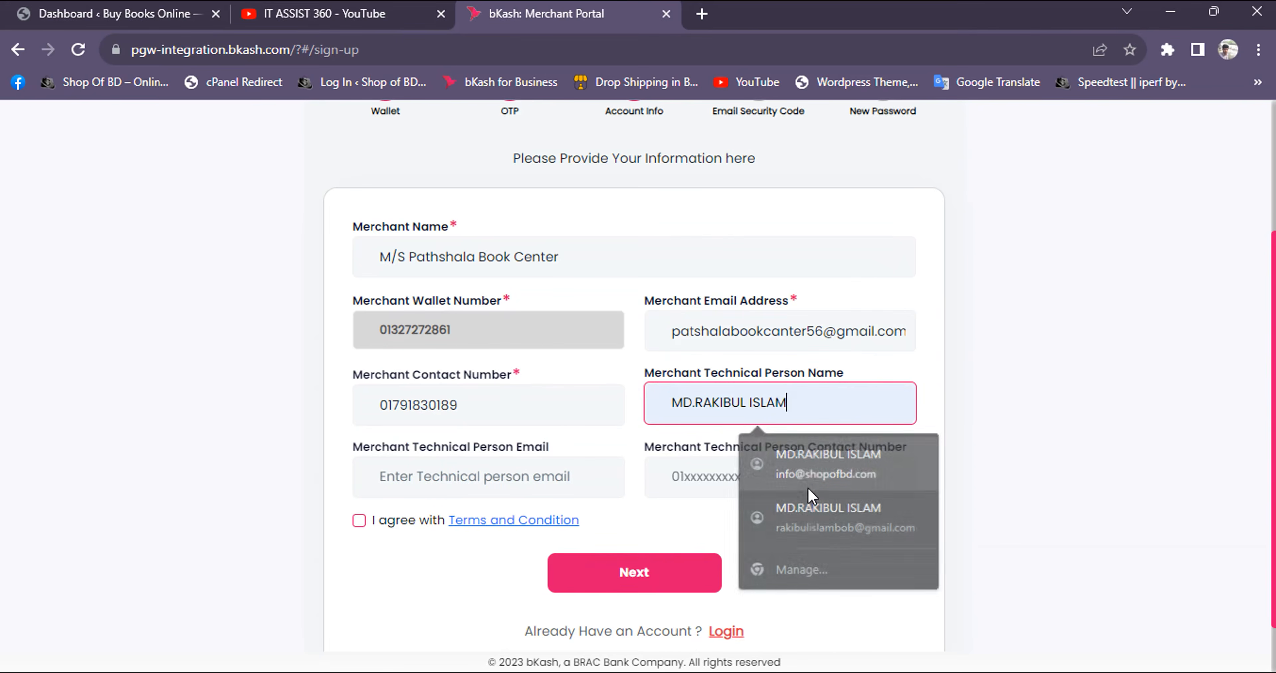
pyautogui.click(803, 479)
pyautogui.click(805, 540)
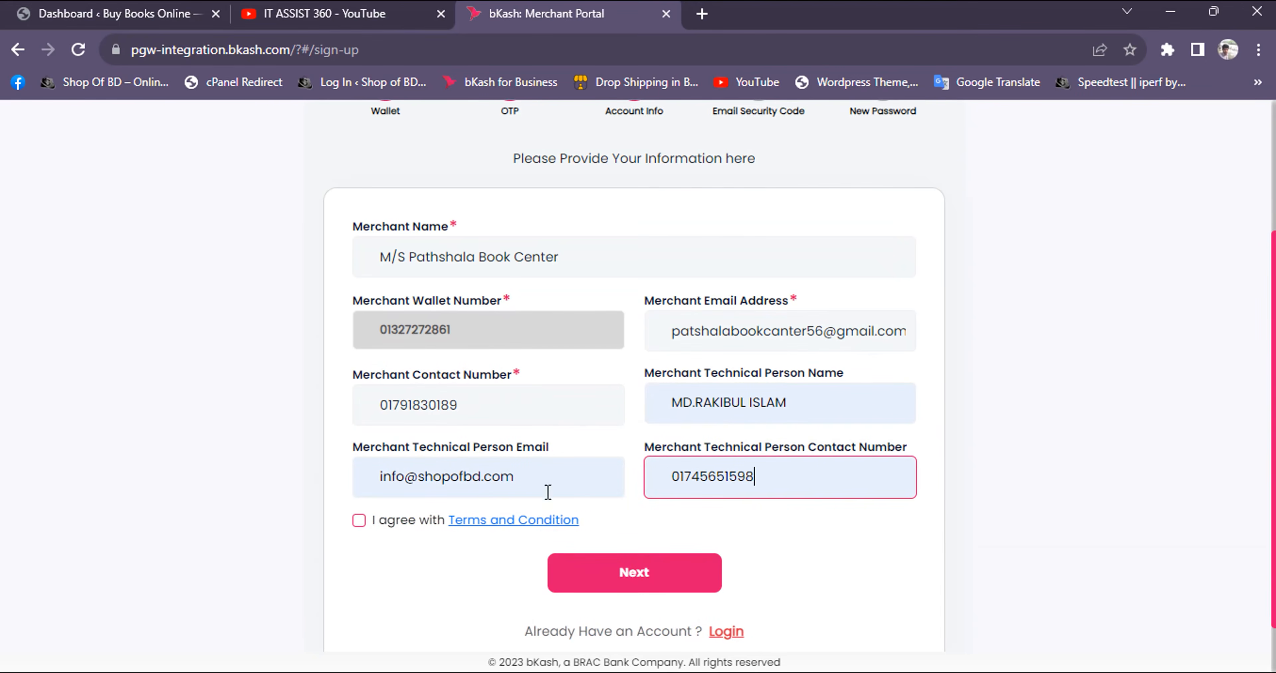
pyautogui.click(359, 521)
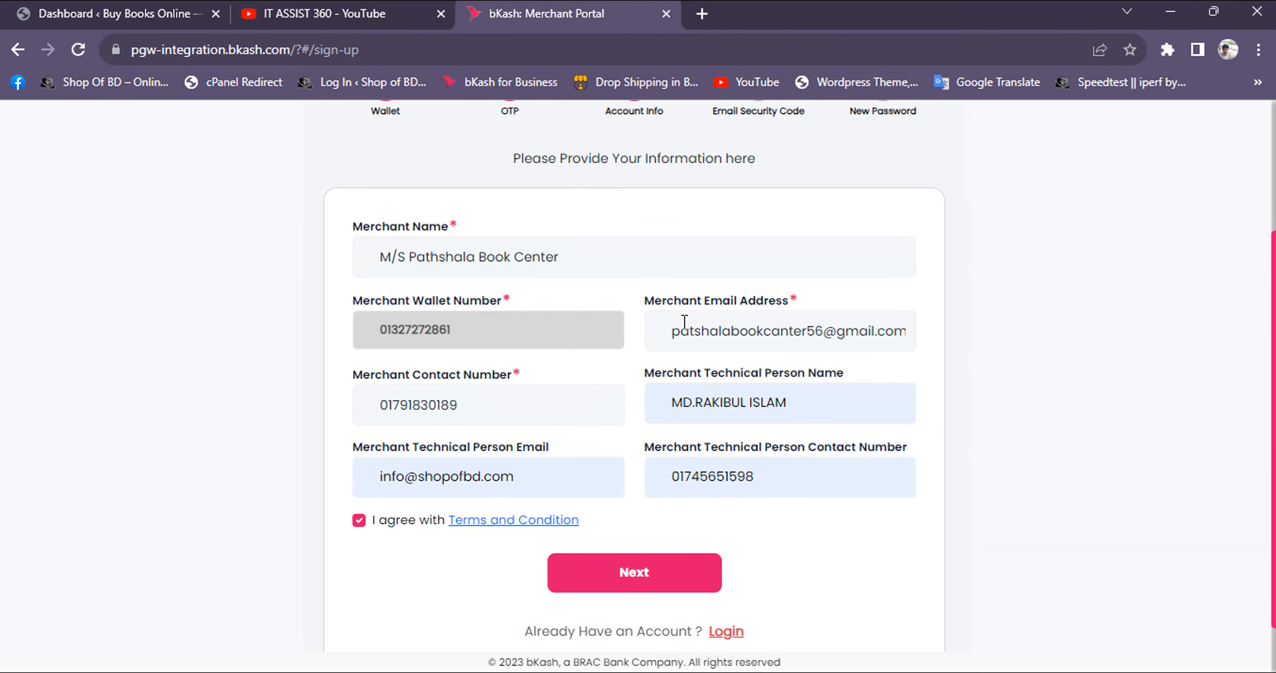
pyautogui.click(667, 575)
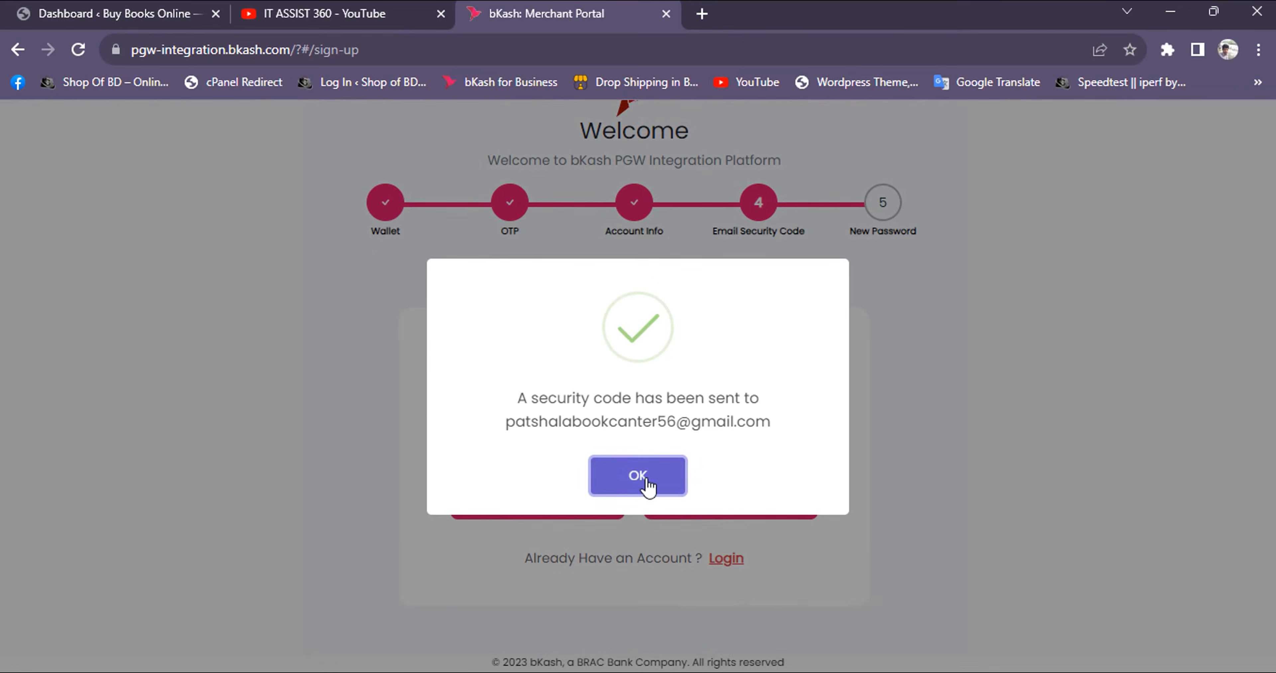
# Enter the security code sent to the merchant's e-mail and verify it
pyautogui.click(639, 477)
pyautogui.hotkey('ctrl', 'v')
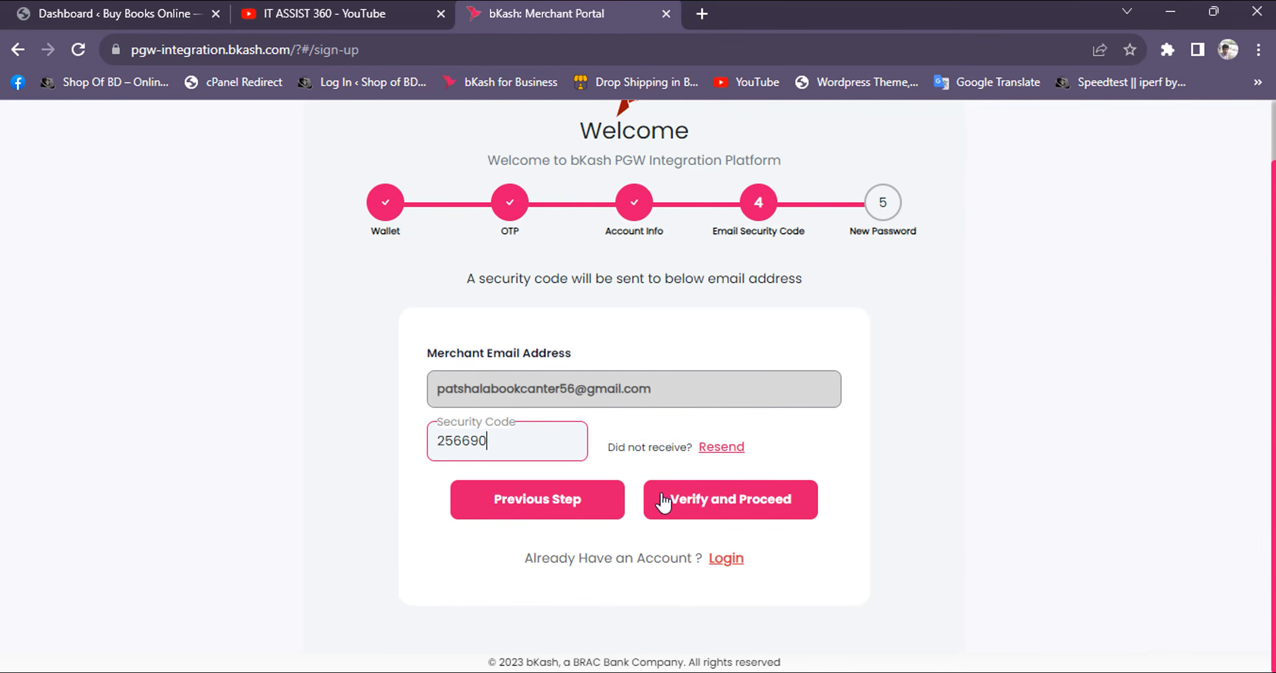
pyautogui.click(736, 499)
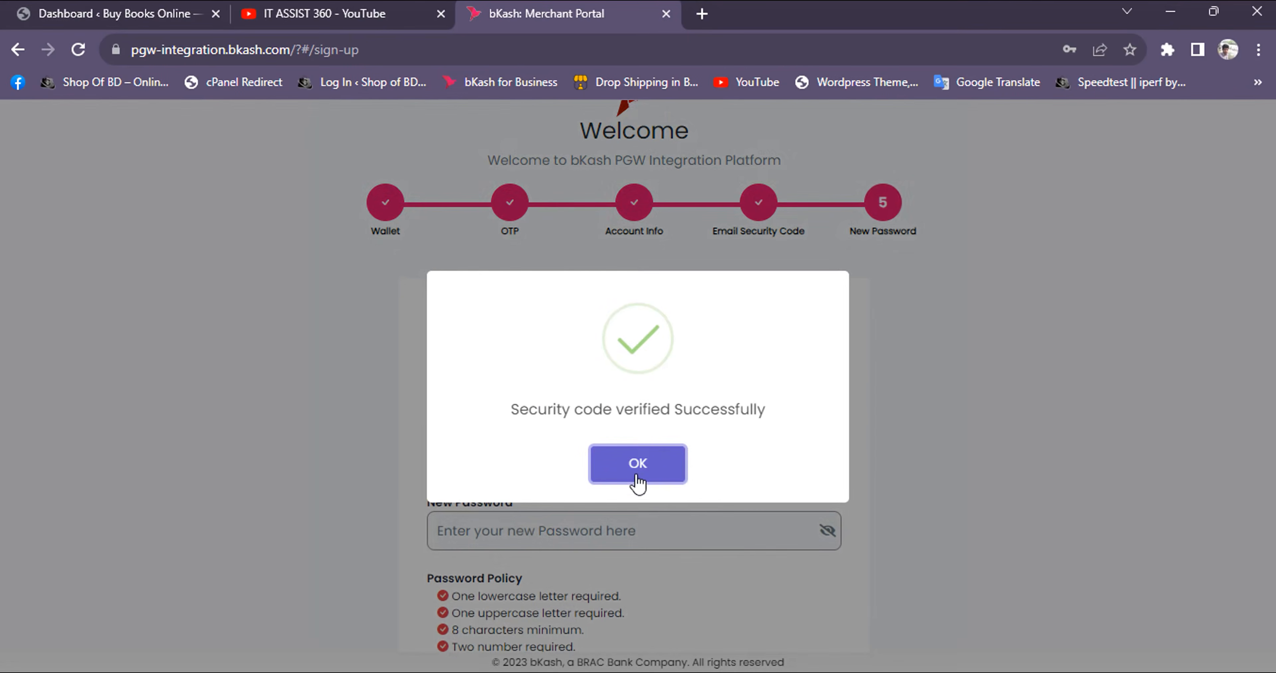
pyautogui.click(640, 473)
# Create and save the new account password, then sign in to the merchant portal with the wallet number and password
pyautogui.scroll(-3, 626, 403)
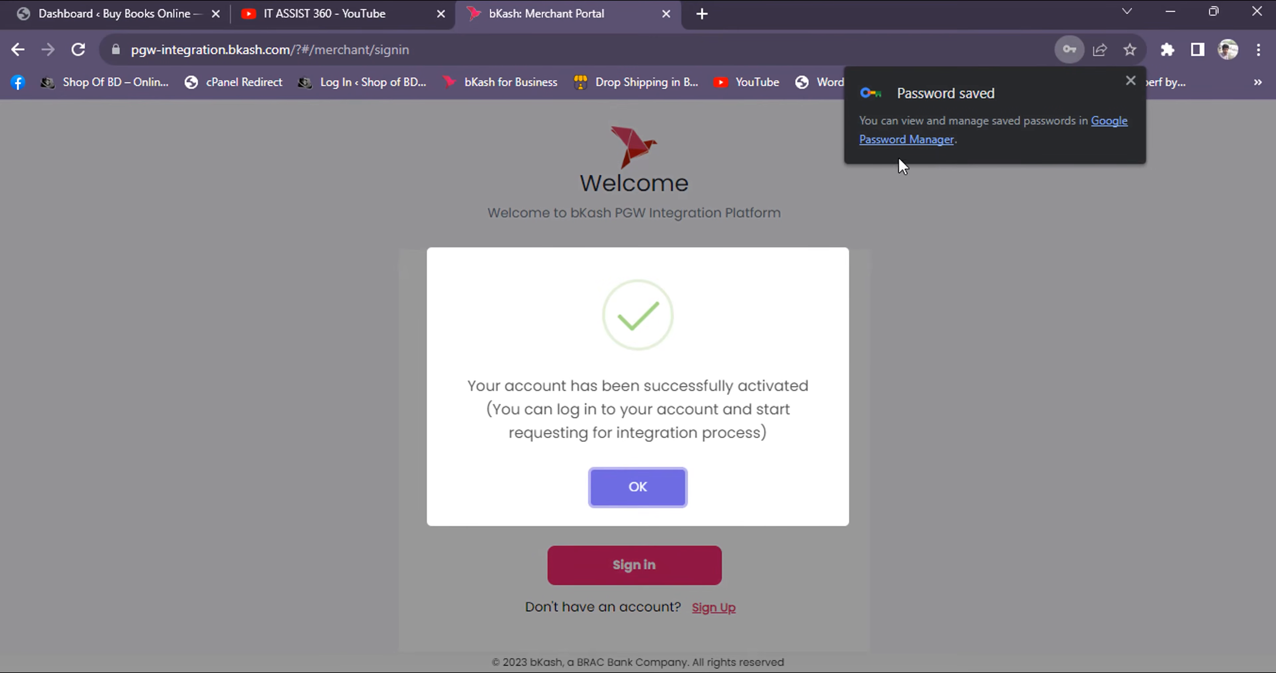
pyautogui.click(617, 480)
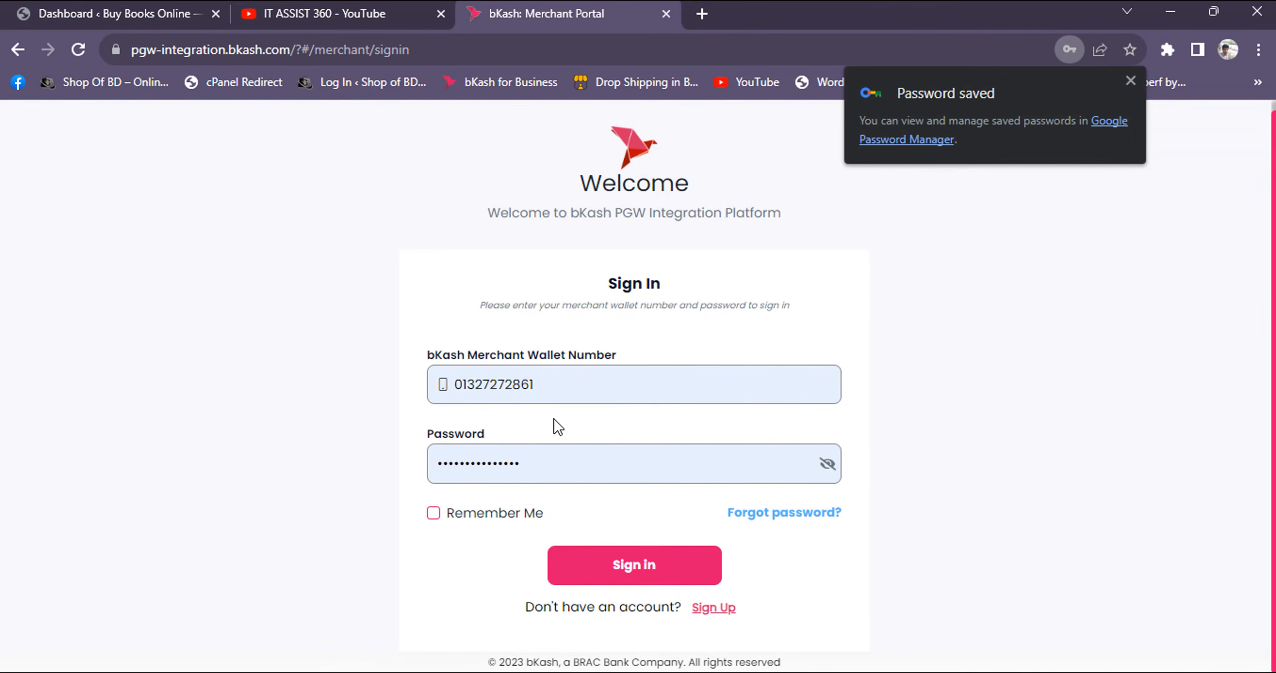
pyautogui.click(616, 567)
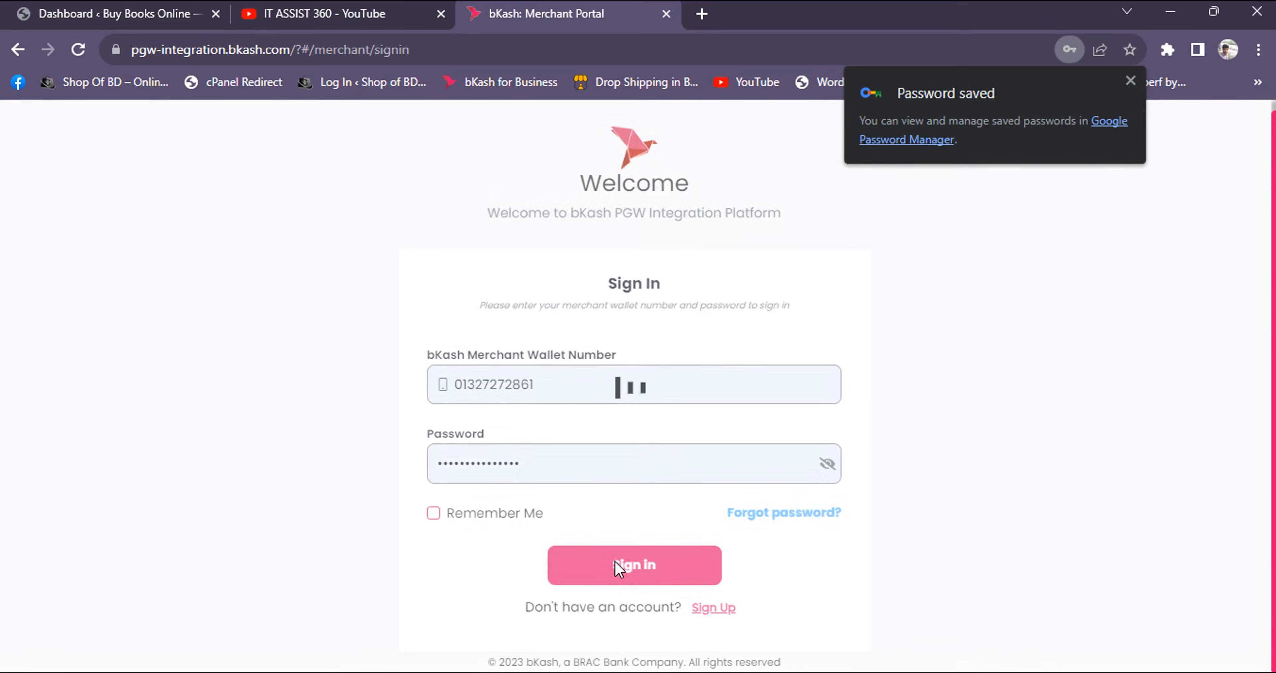
pyautogui.click(1130, 81)
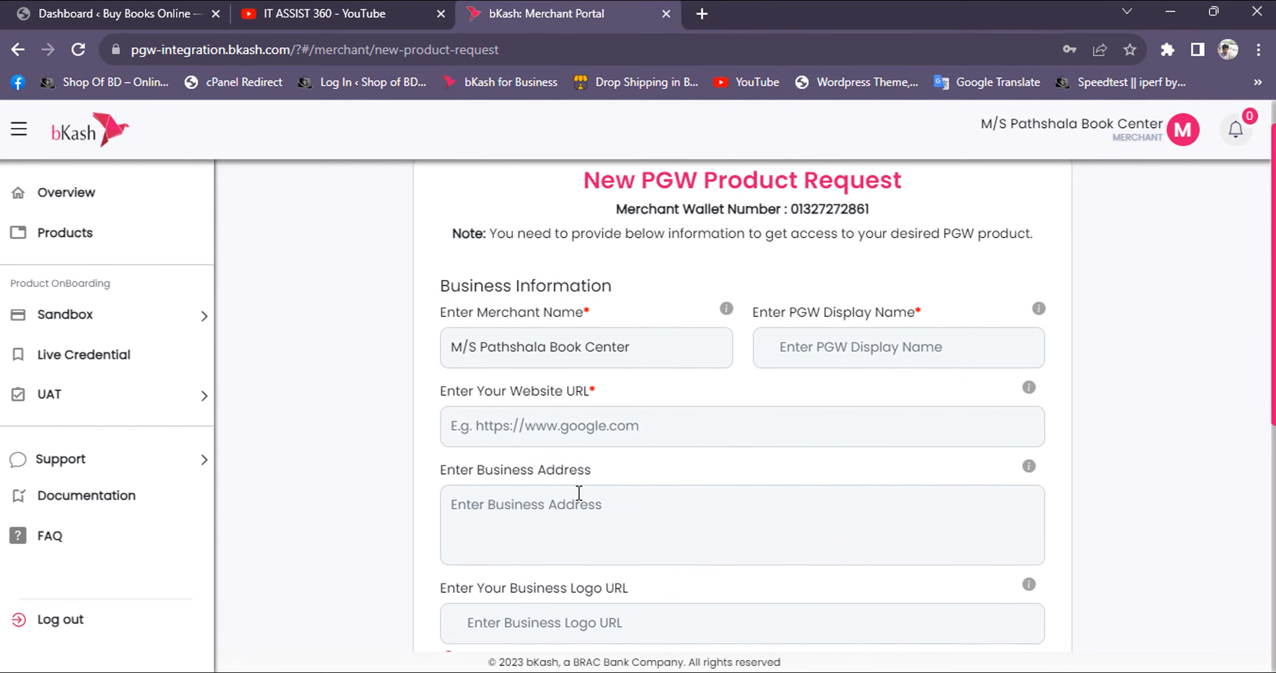
# Start a new product request from the product list and set the PGW display name to "M/S Pathshala Book Center"
pyautogui.click(98, 238)
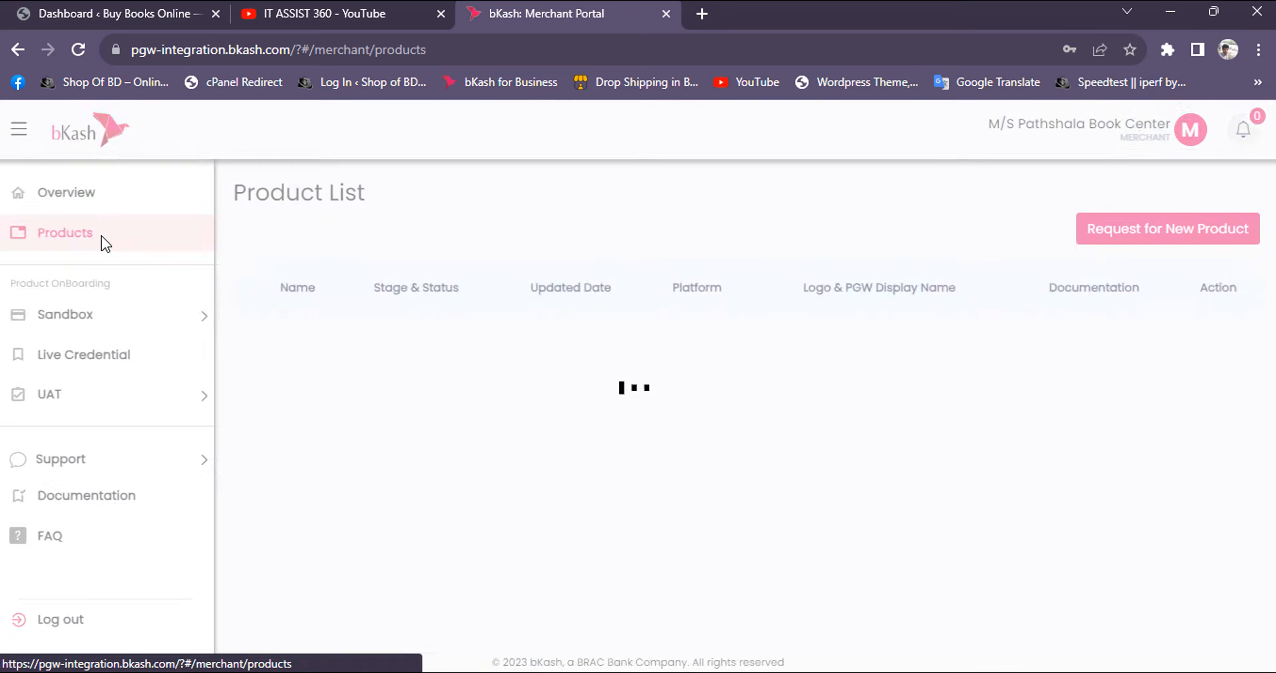
pyautogui.click(1165, 239)
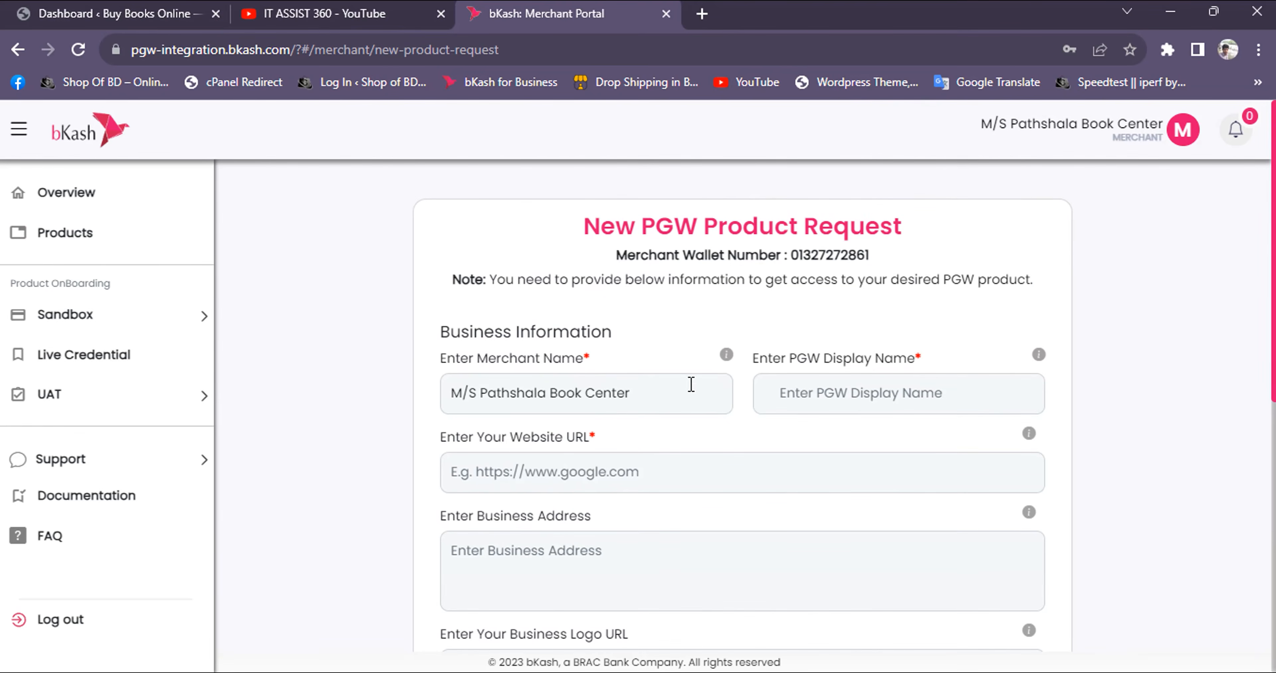
pyautogui.tripleClick(521, 400)
pyautogui.hotkey('ctrl', 'c')
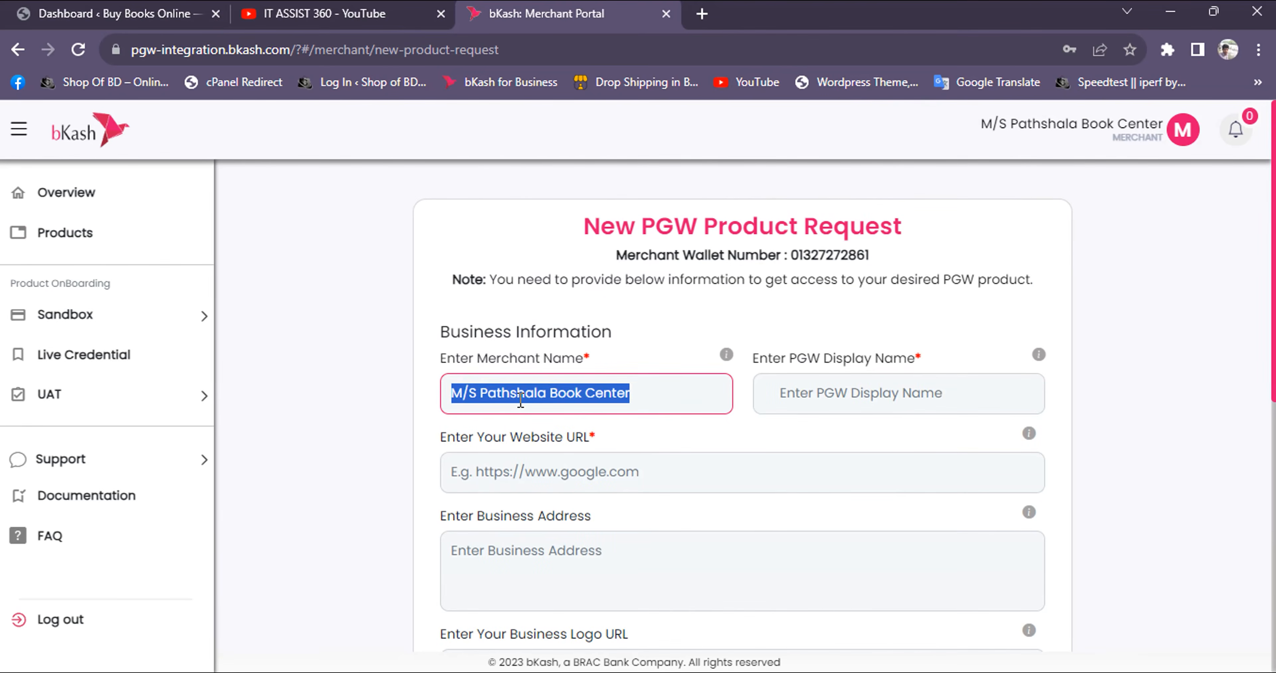
pyautogui.click(806, 390)
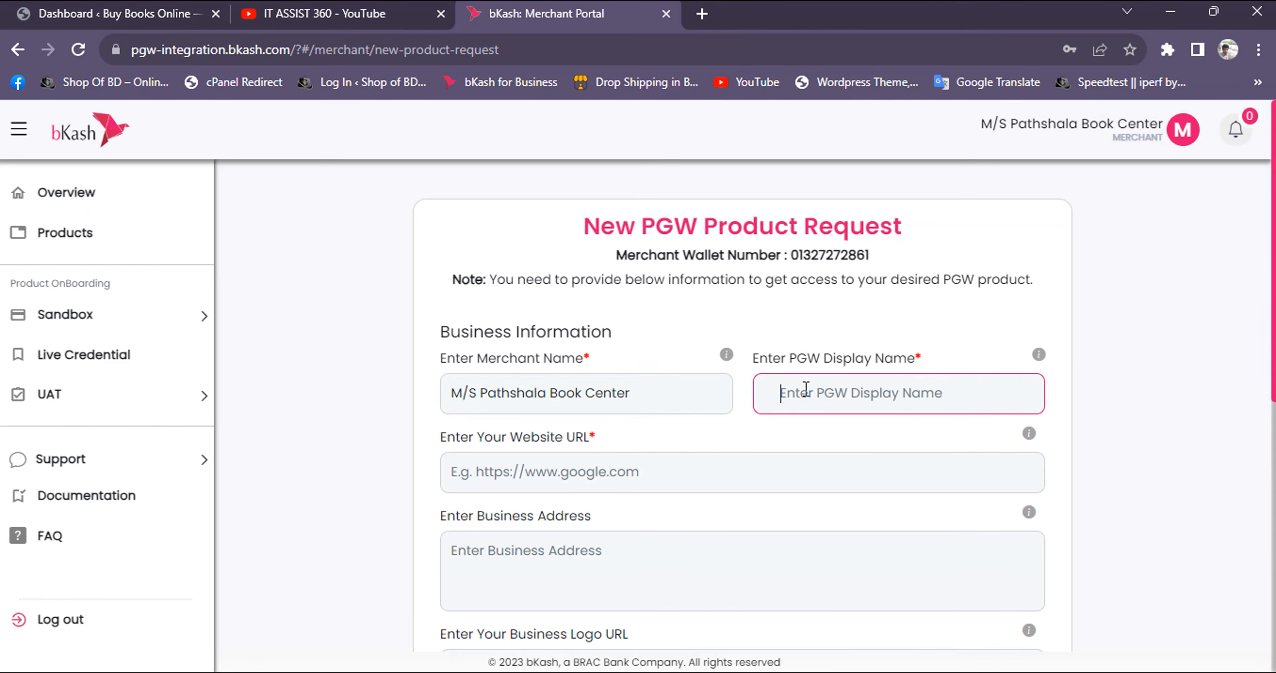
pyautogui.hotkey('ctrl', 'v')
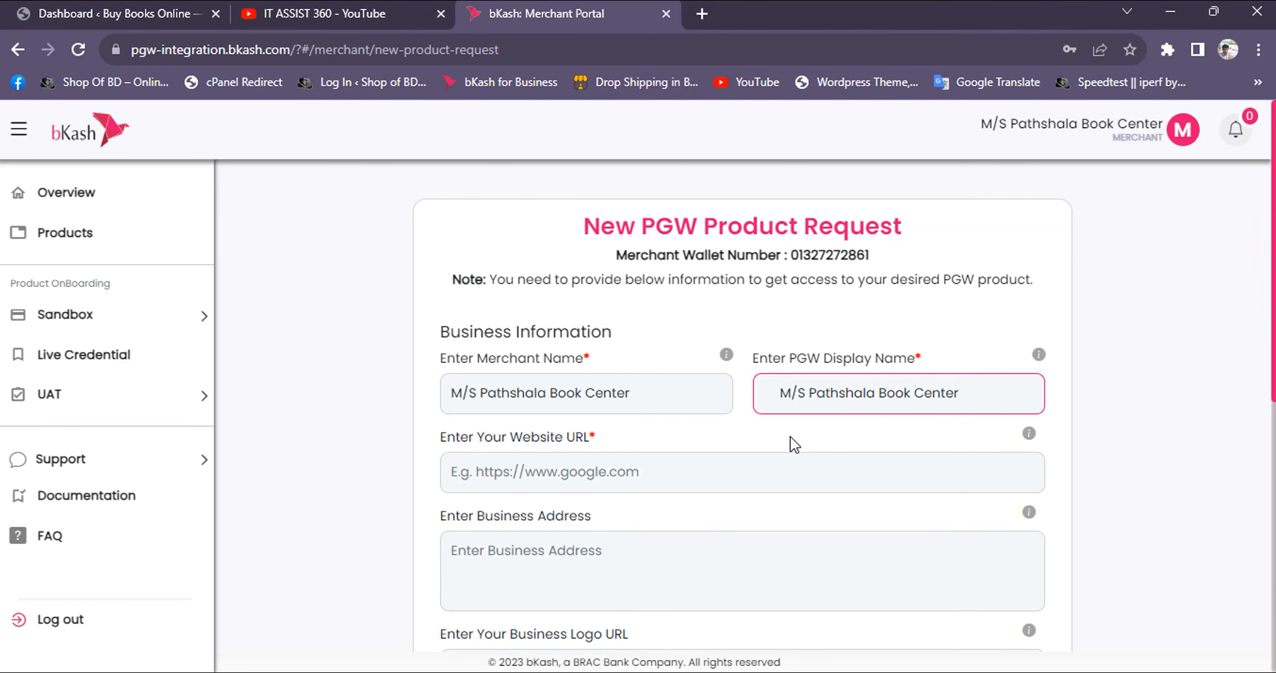
pyautogui.click(654, 467)
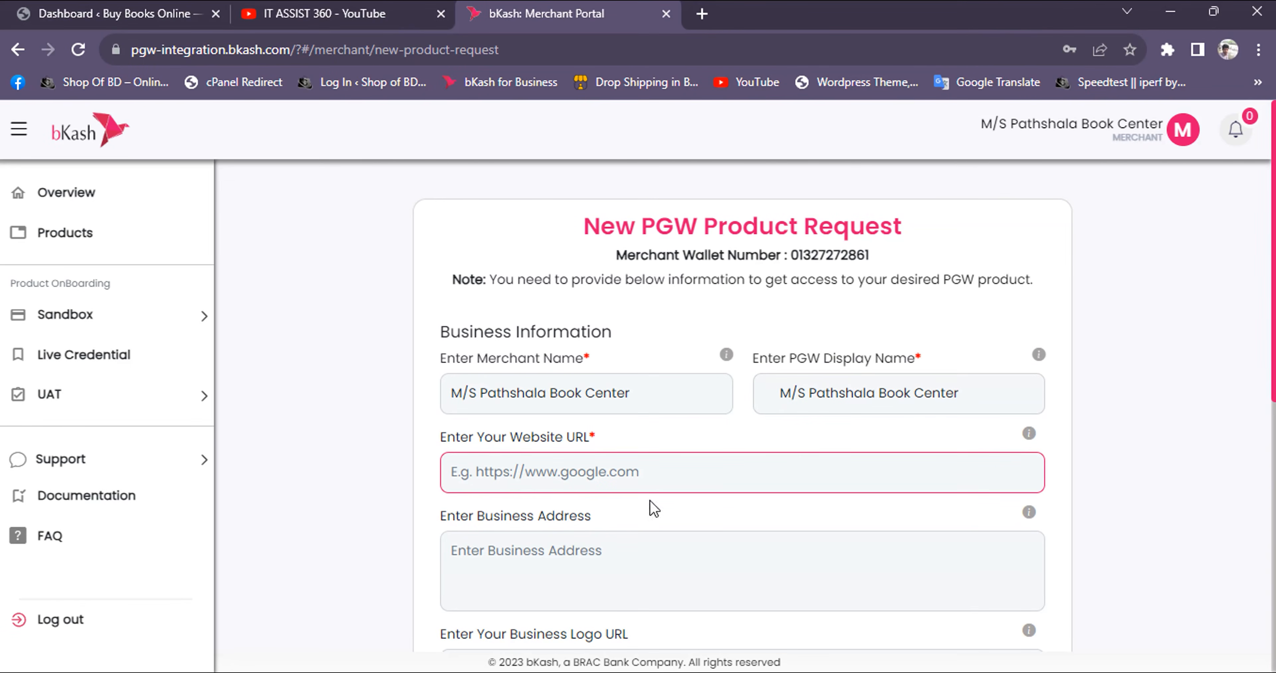
pyautogui.click(157, 15)
pyautogui.moveTo(90, 115)
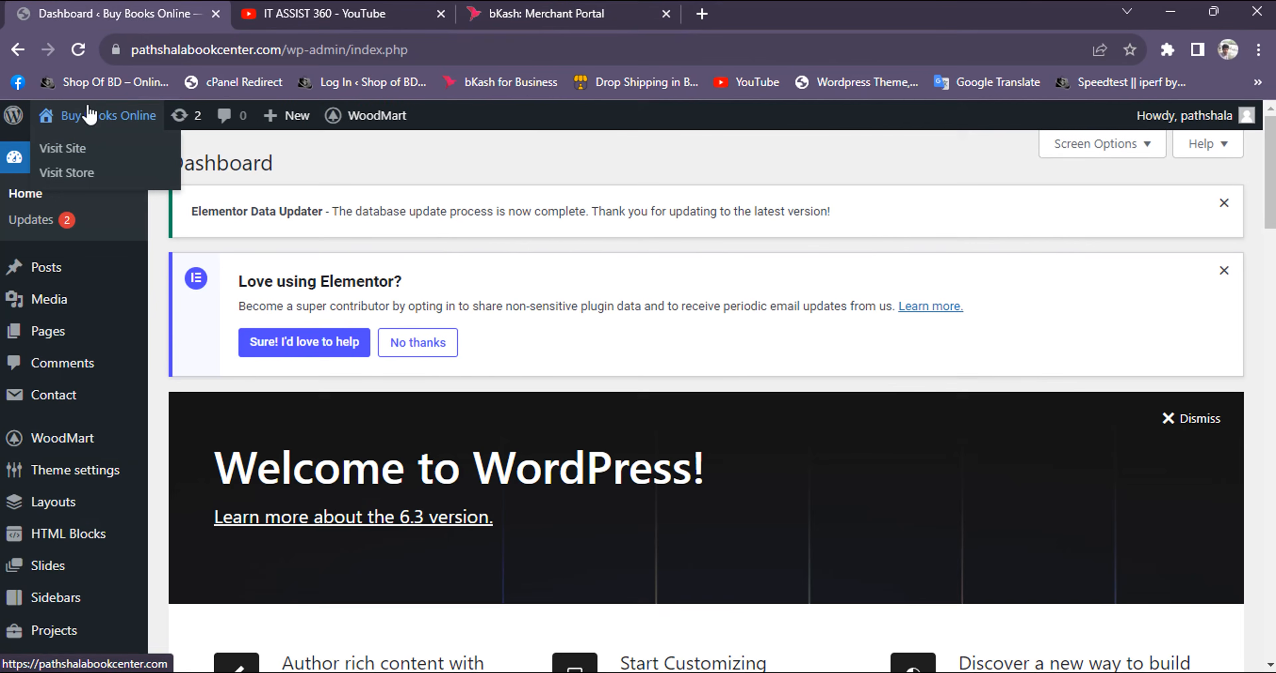
pyautogui.rightClick(72, 159)
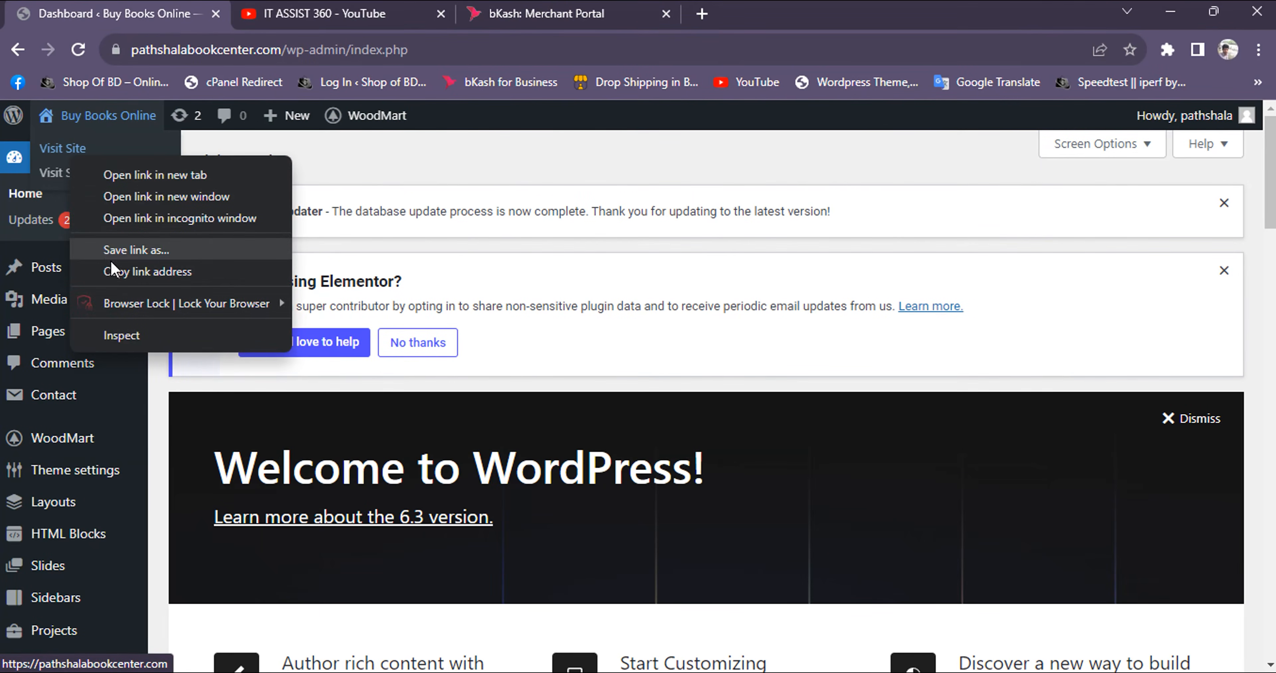
pyautogui.click(111, 264)
pyautogui.click(507, 17)
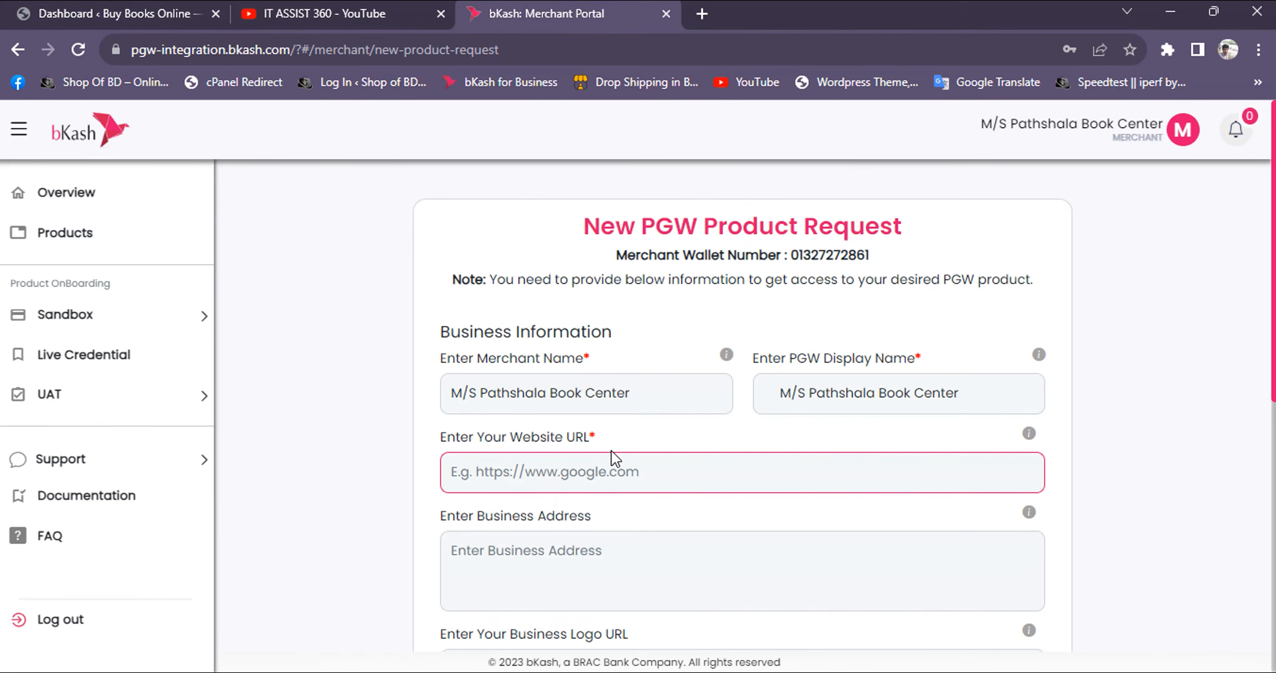
pyautogui.hotkey('ctrl', 'v')
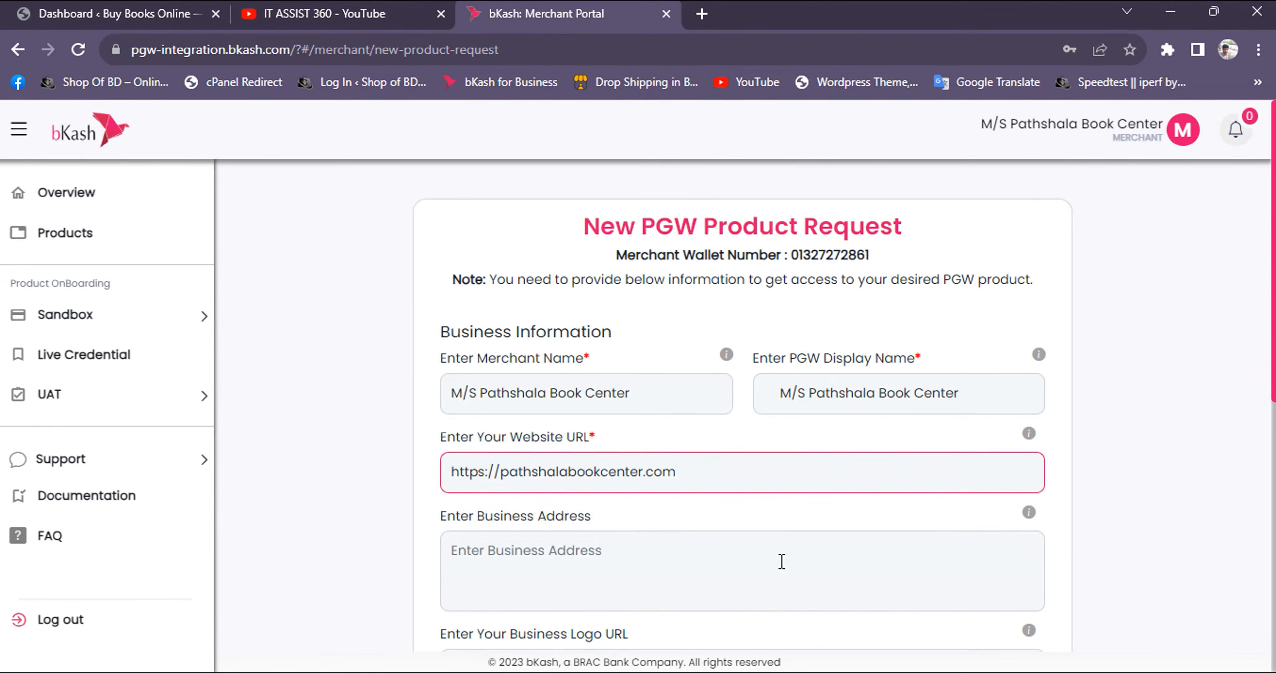
# Fill in the business address and review the dimension, format and size requirements for the business logo
pyautogui.scroll(-2, 385, 449)
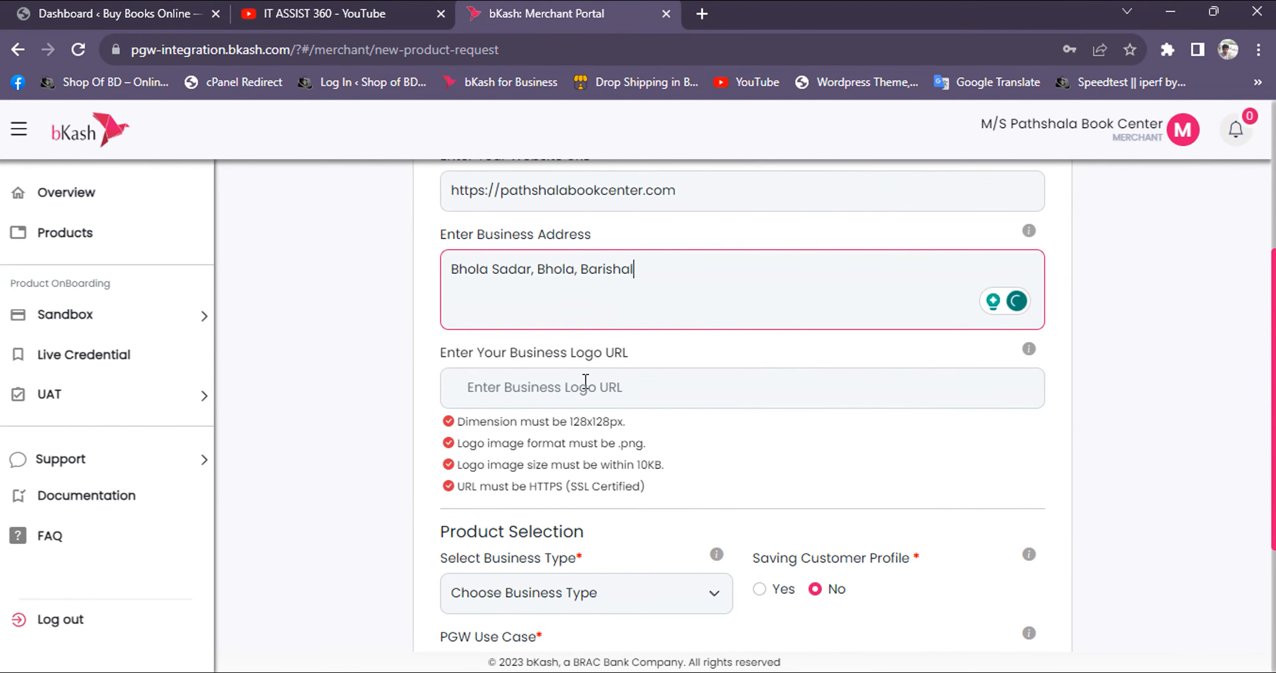
pyautogui.click(585, 381)
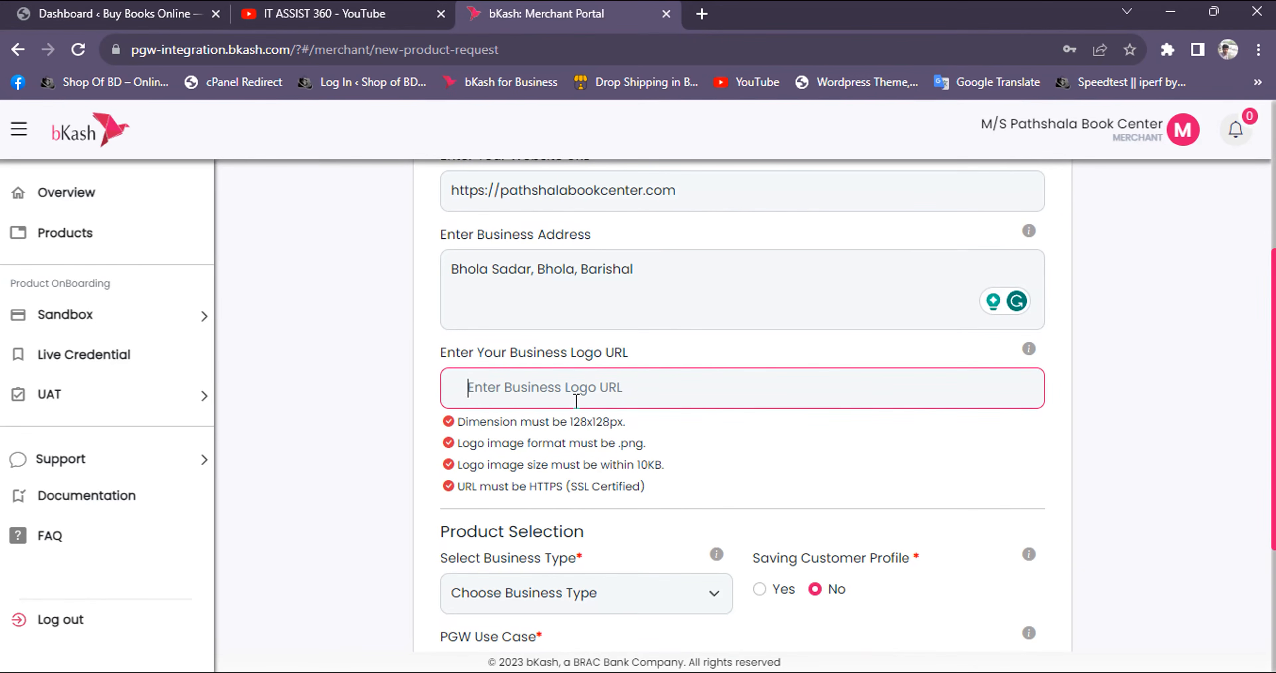
pyautogui.moveTo(571, 421); pyautogui.dragTo(665, 466)
pyautogui.click(637, 443)
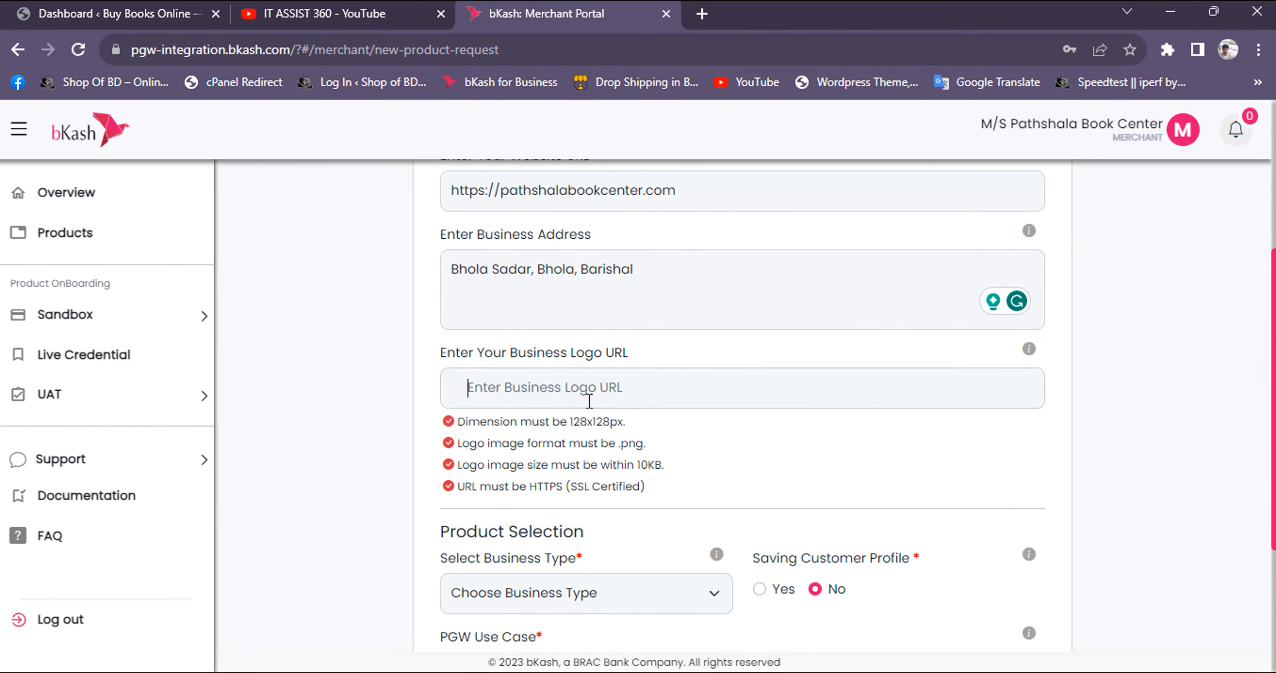
# Switch to the WordPress dashboard and upload the "My project" logo image from the Desktop as new media
pyautogui.click(122, 15)
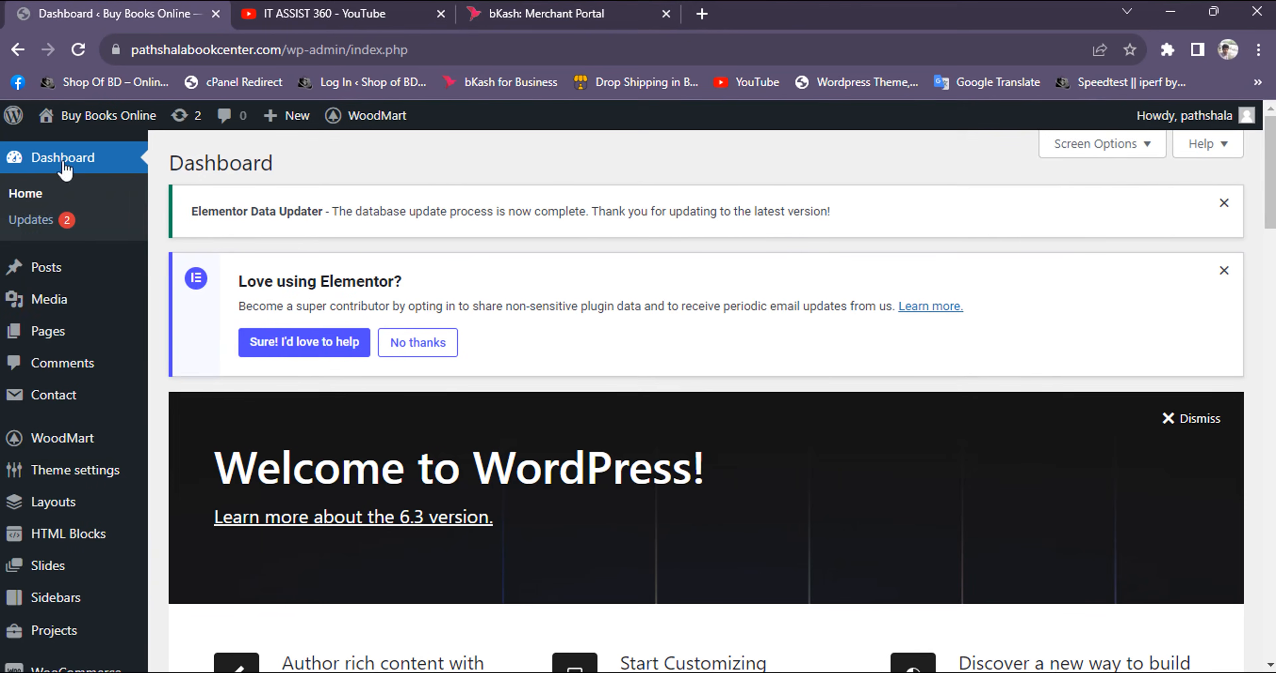
pyautogui.moveTo(50, 310)
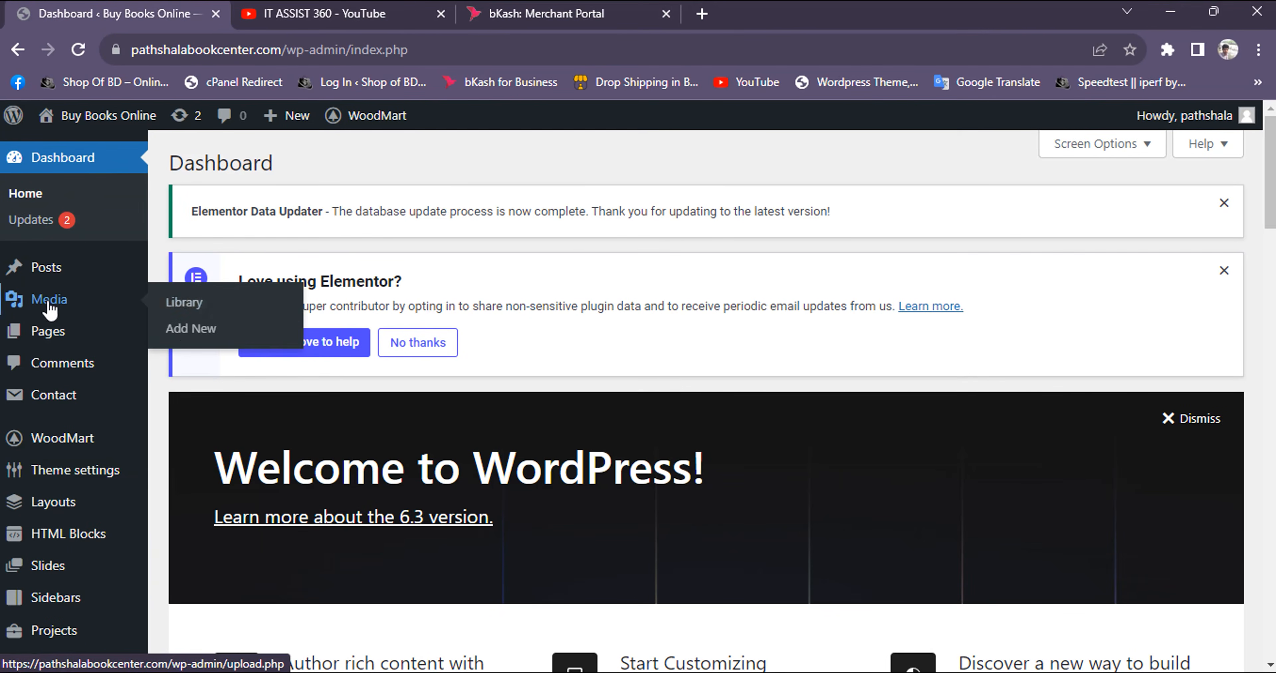
pyautogui.click(188, 329)
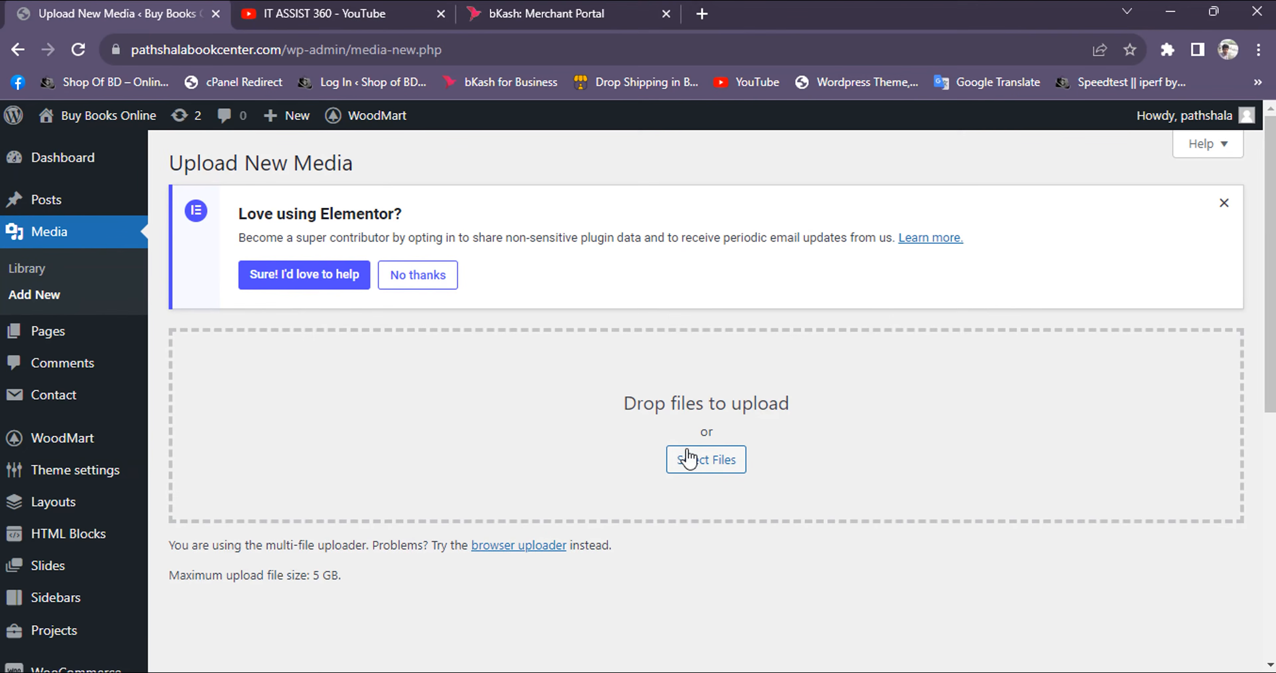
pyautogui.click(693, 464)
pyautogui.scroll(-5, 500, 314)
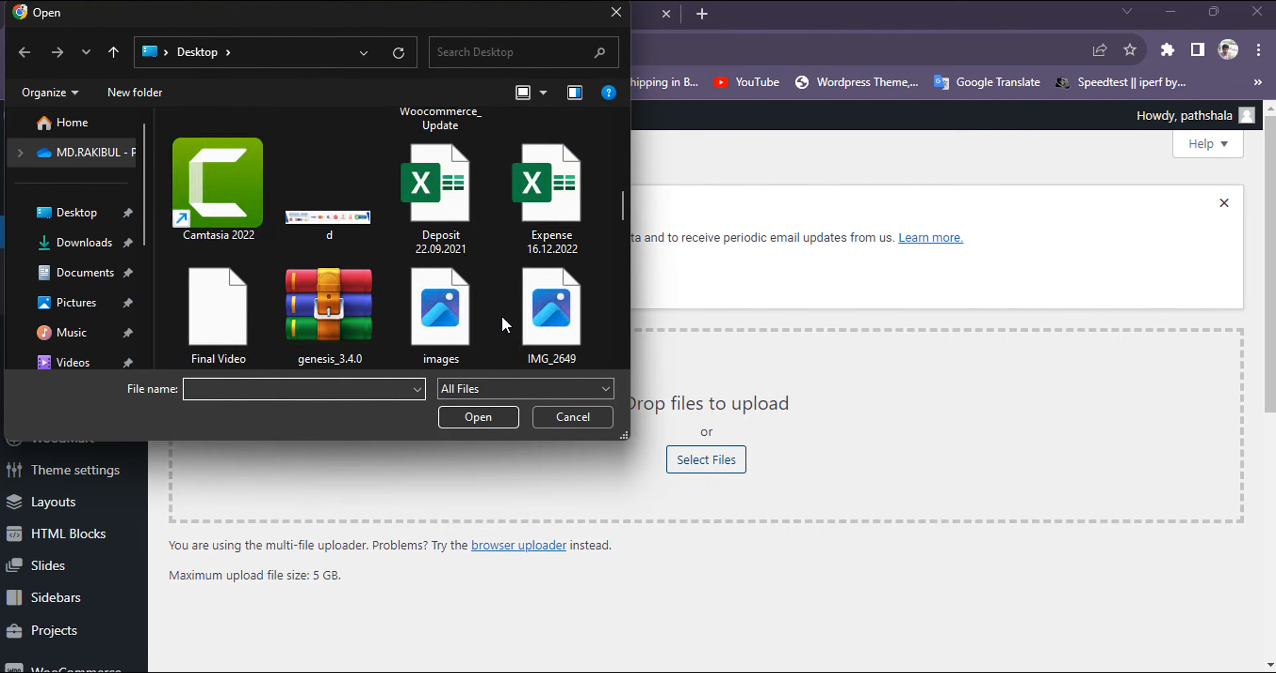
pyautogui.scroll(-2, 501, 313)
pyautogui.scroll(-3, 307, 322)
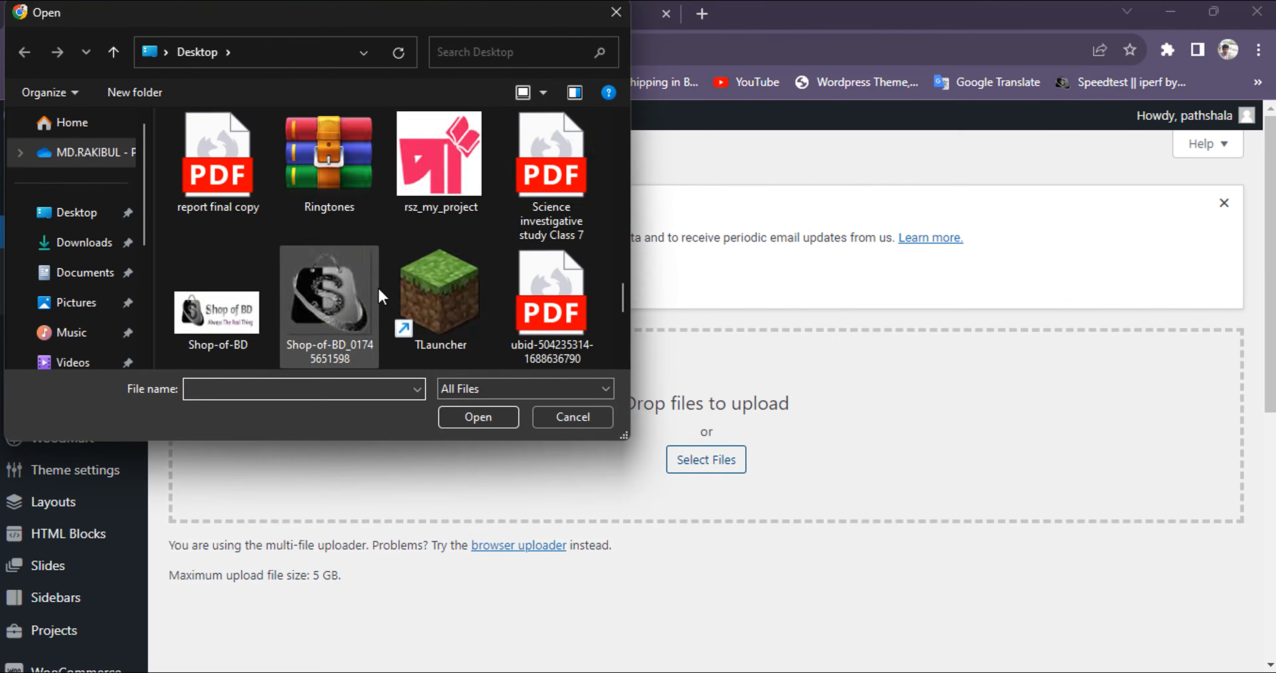
pyautogui.scroll(3, 517, 199)
pyautogui.click(537, 284)
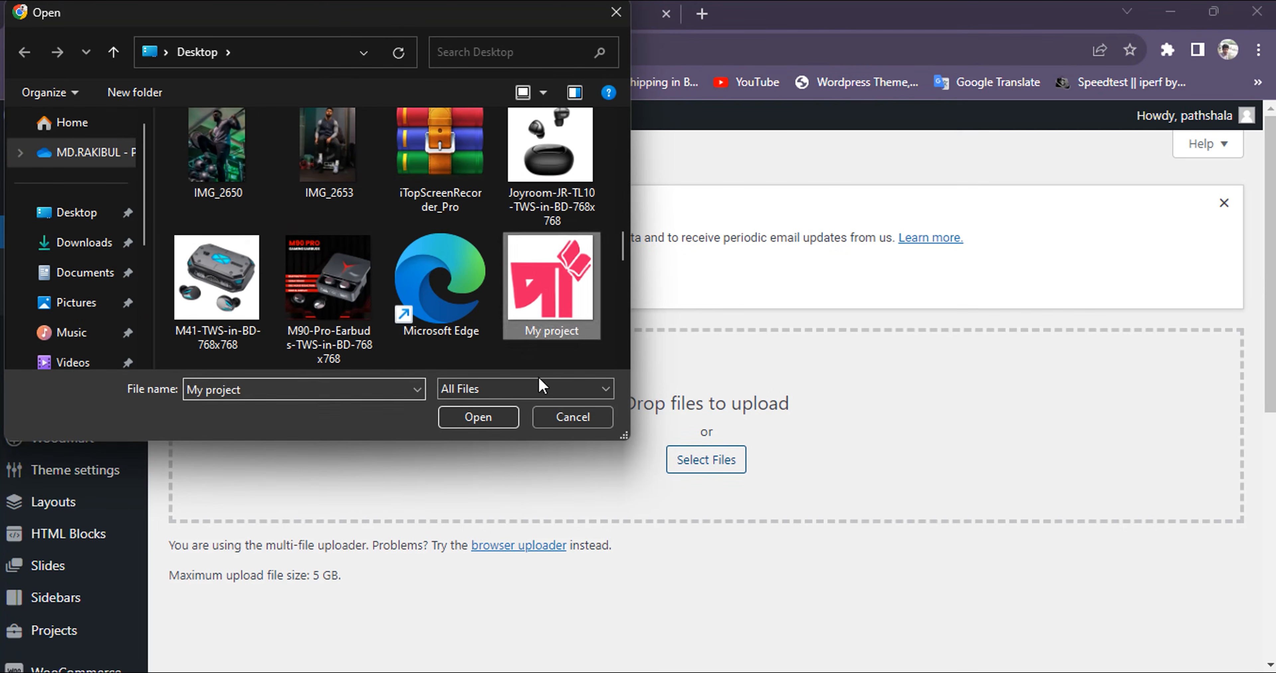
pyautogui.click(513, 419)
pyautogui.scroll(-4, 316, 488)
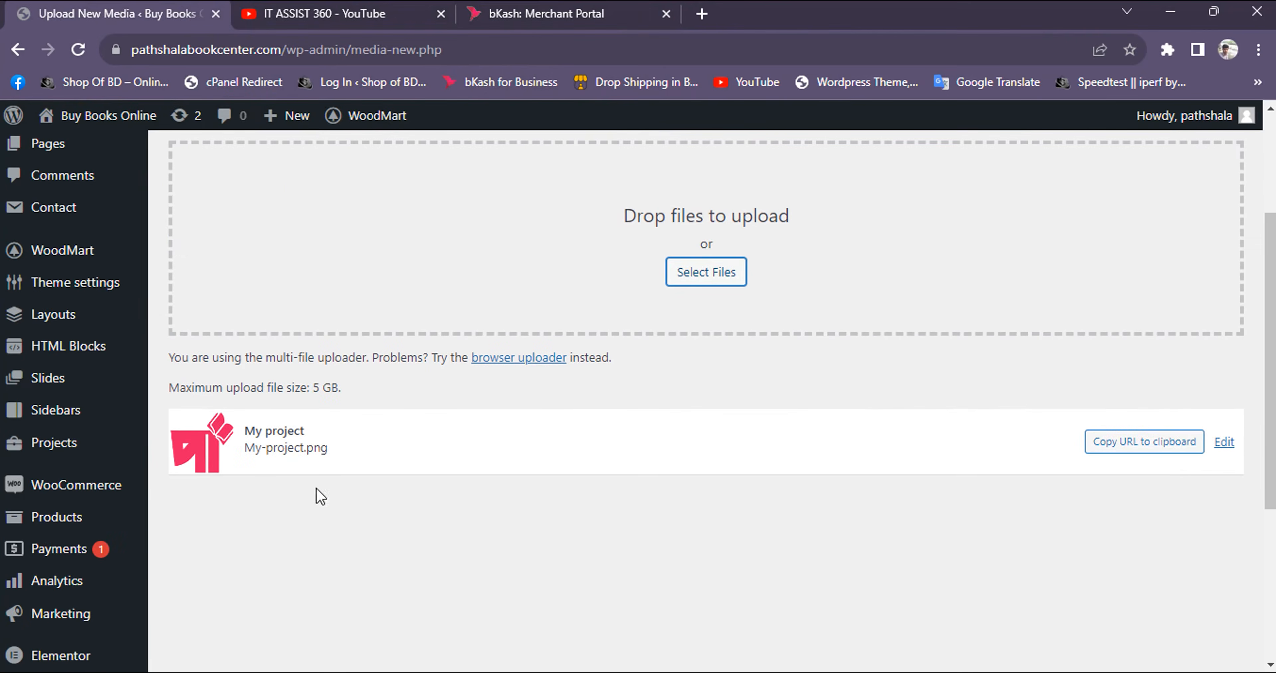
# Copy the uploaded My-project.png file's URL and enter it as the business logo URL in the bKash product request
pyautogui.click(1161, 449)
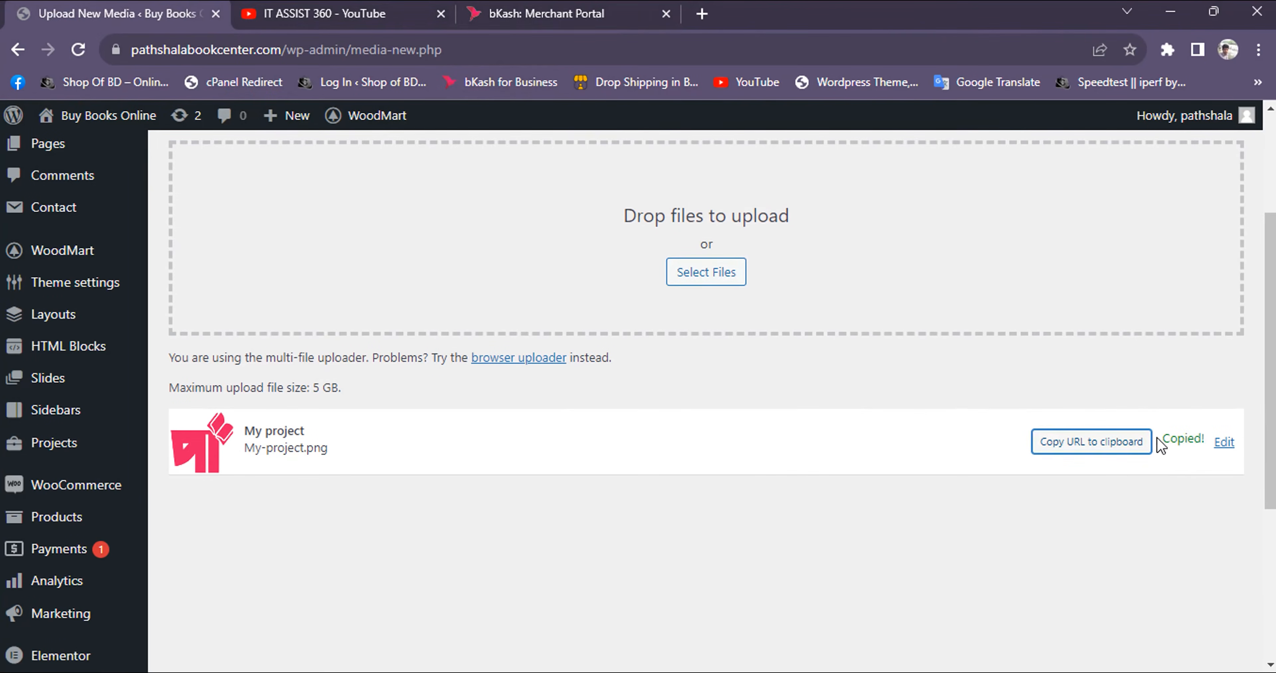
pyautogui.click(515, 21)
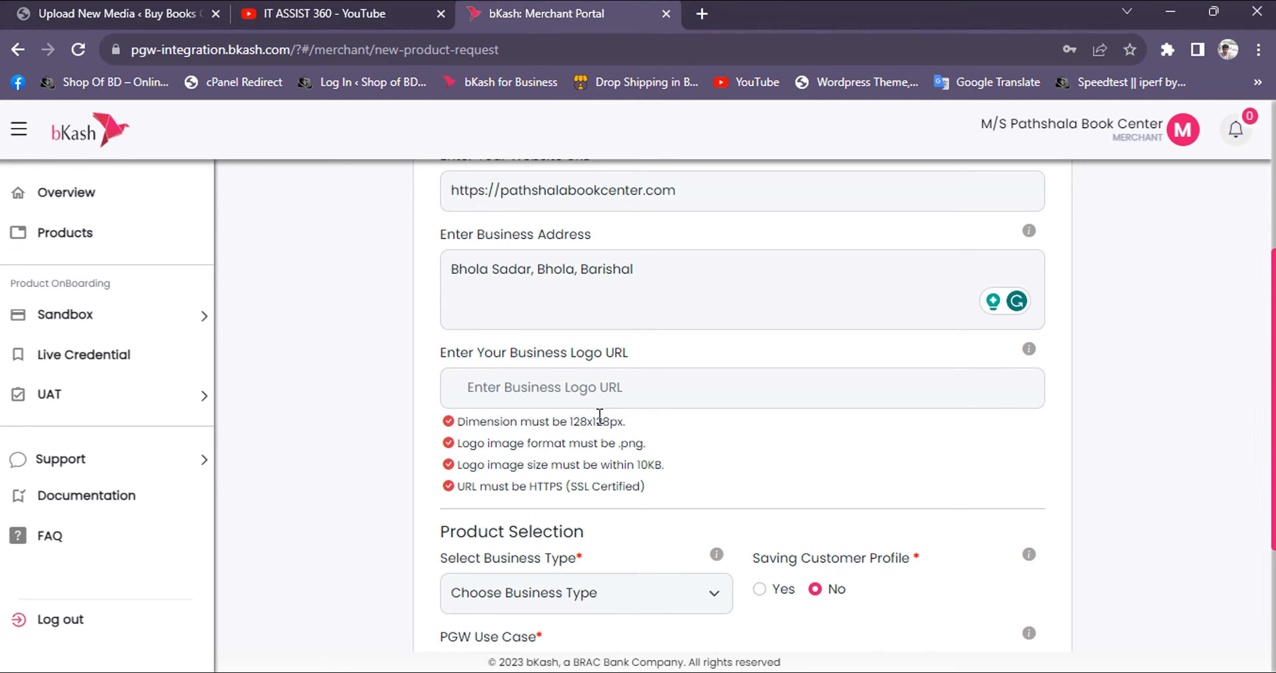
pyautogui.click(595, 403)
pyautogui.hotkey('ctrl', 'v')
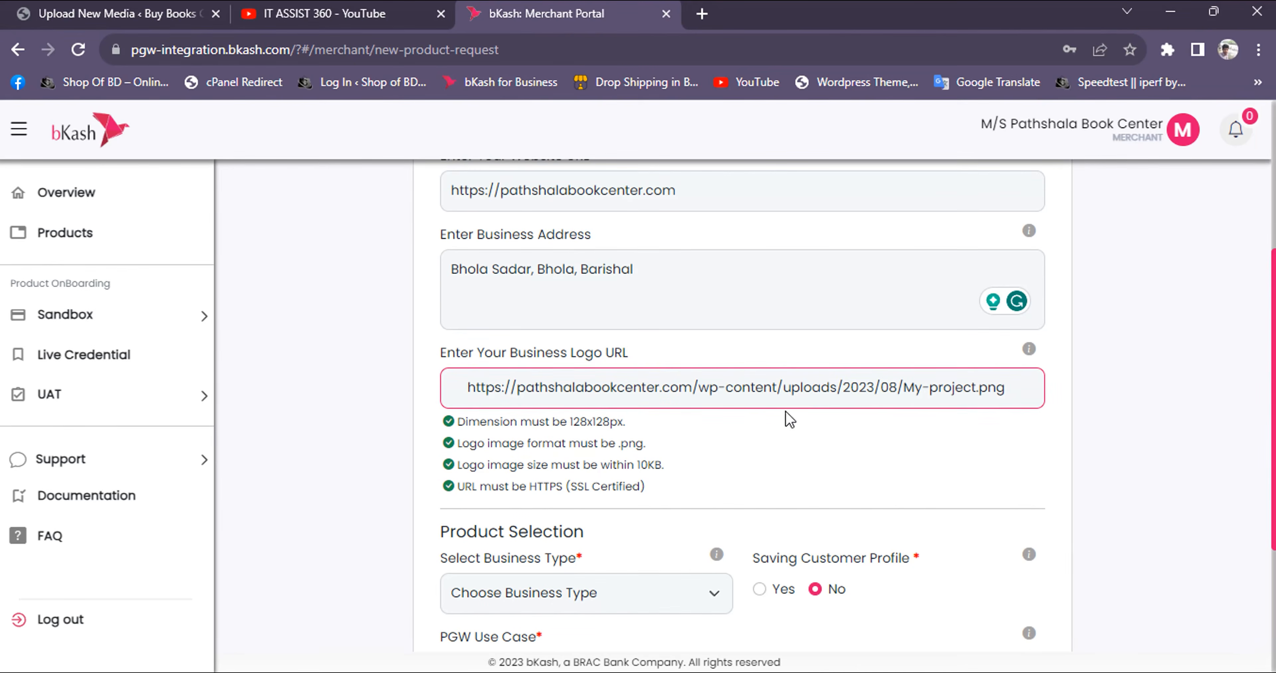
# Set the business type to E-commerce and the Saving Customer Profile option to No
pyautogui.scroll(-3, 835, 448)
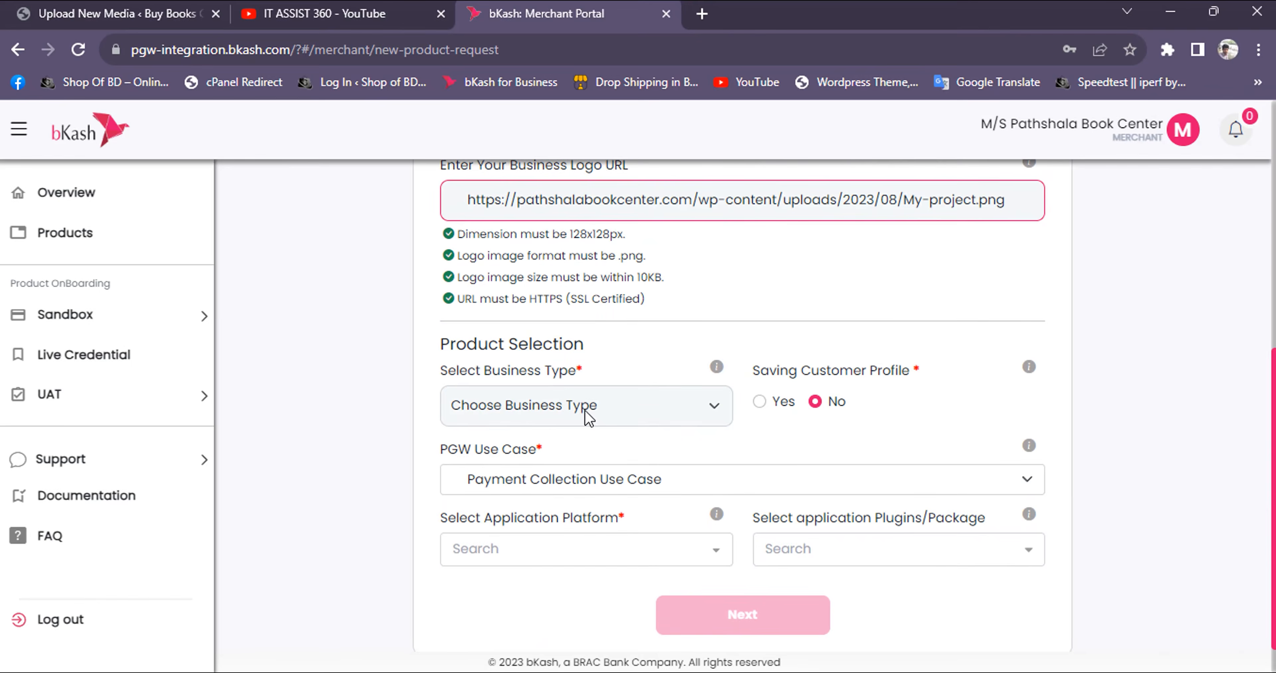
pyautogui.click(588, 417)
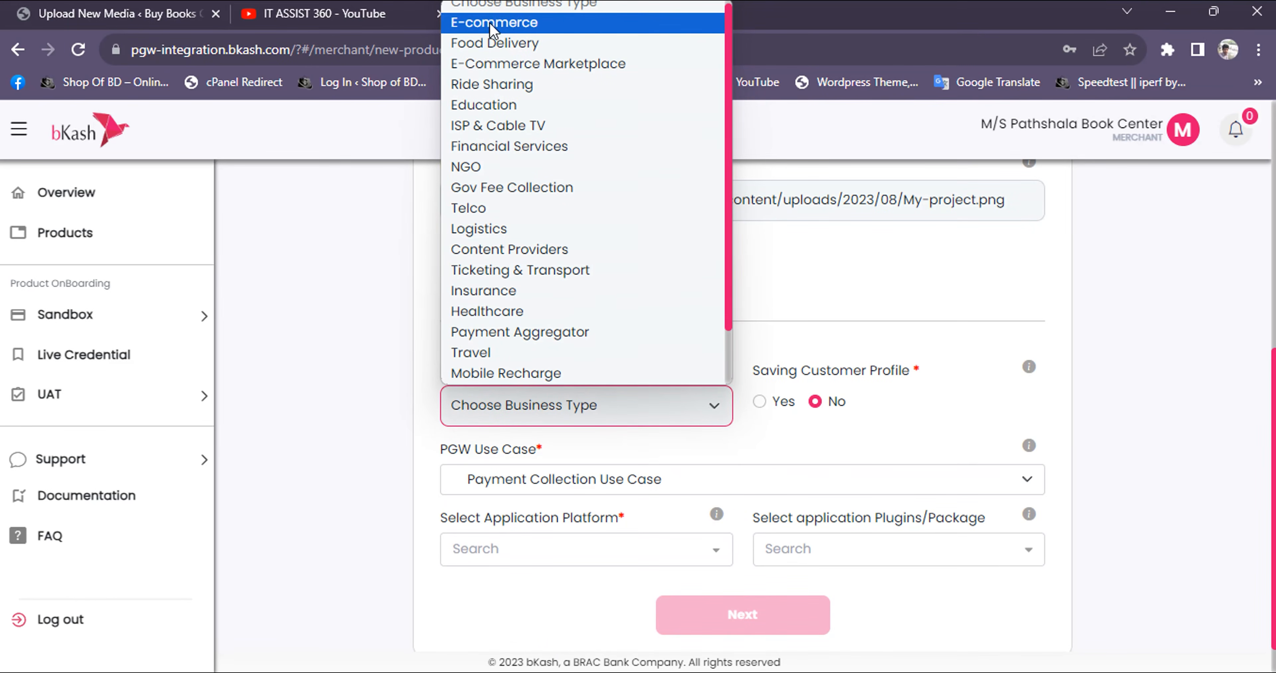
pyautogui.click(518, 34)
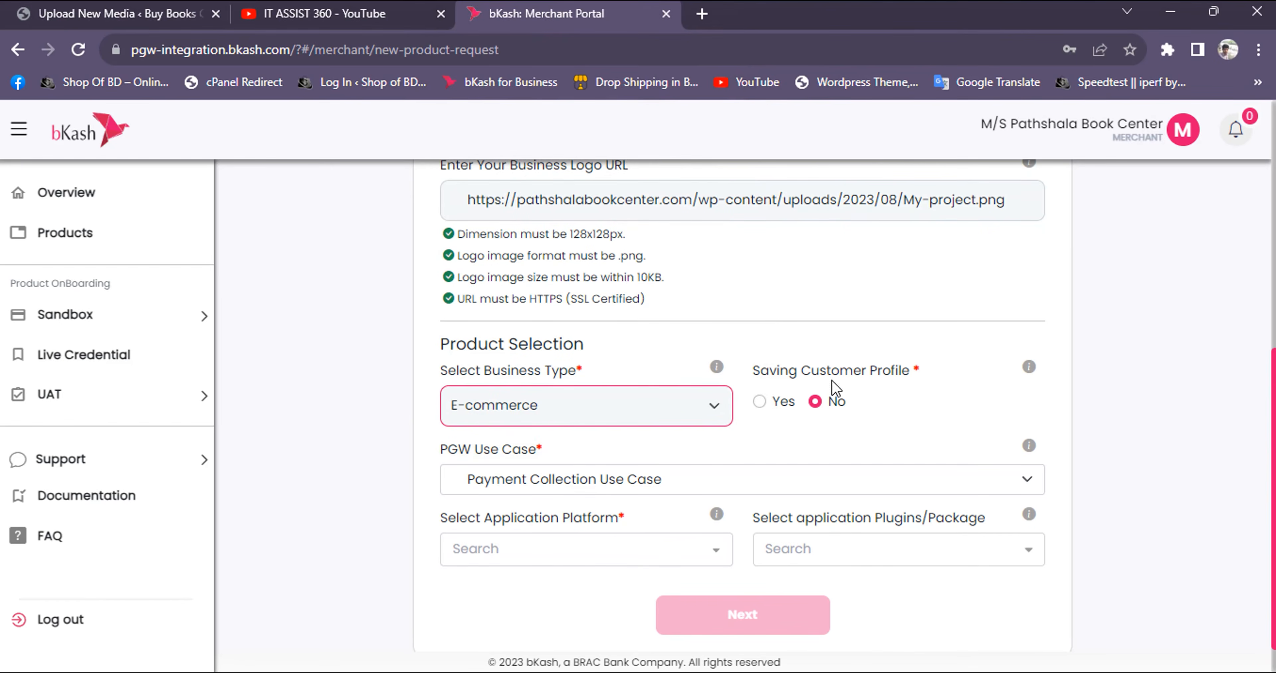
pyautogui.click(760, 402)
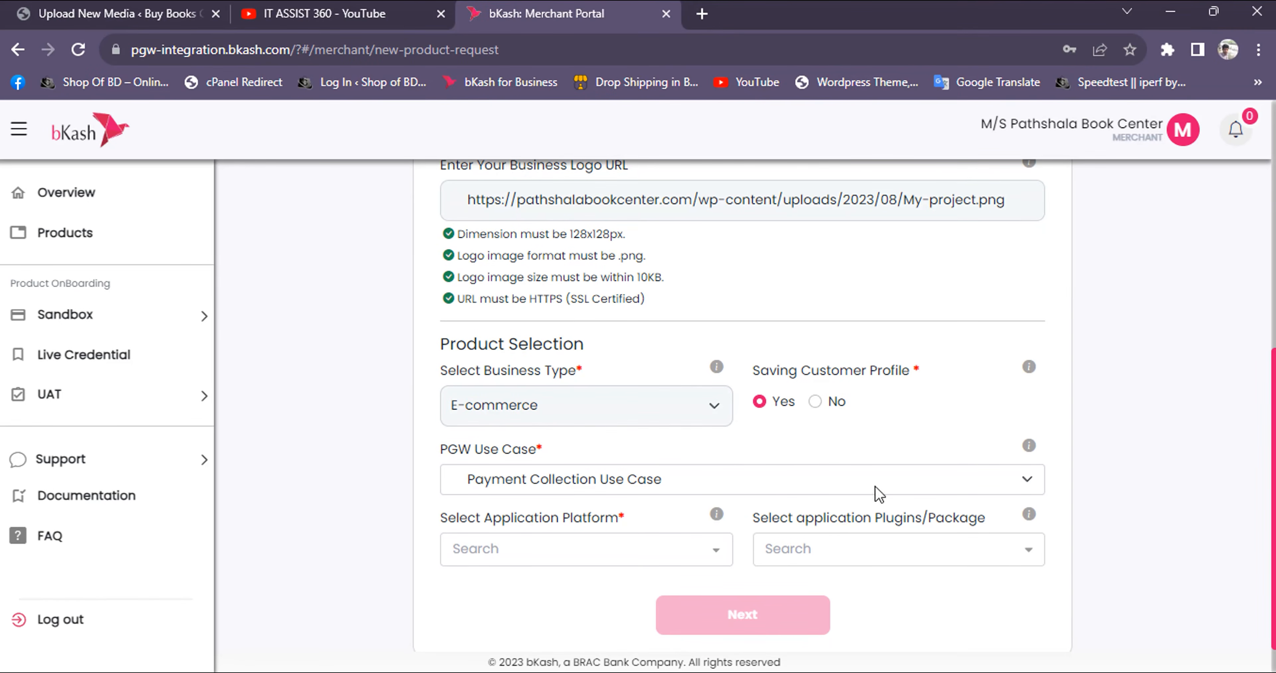
pyautogui.click(817, 402)
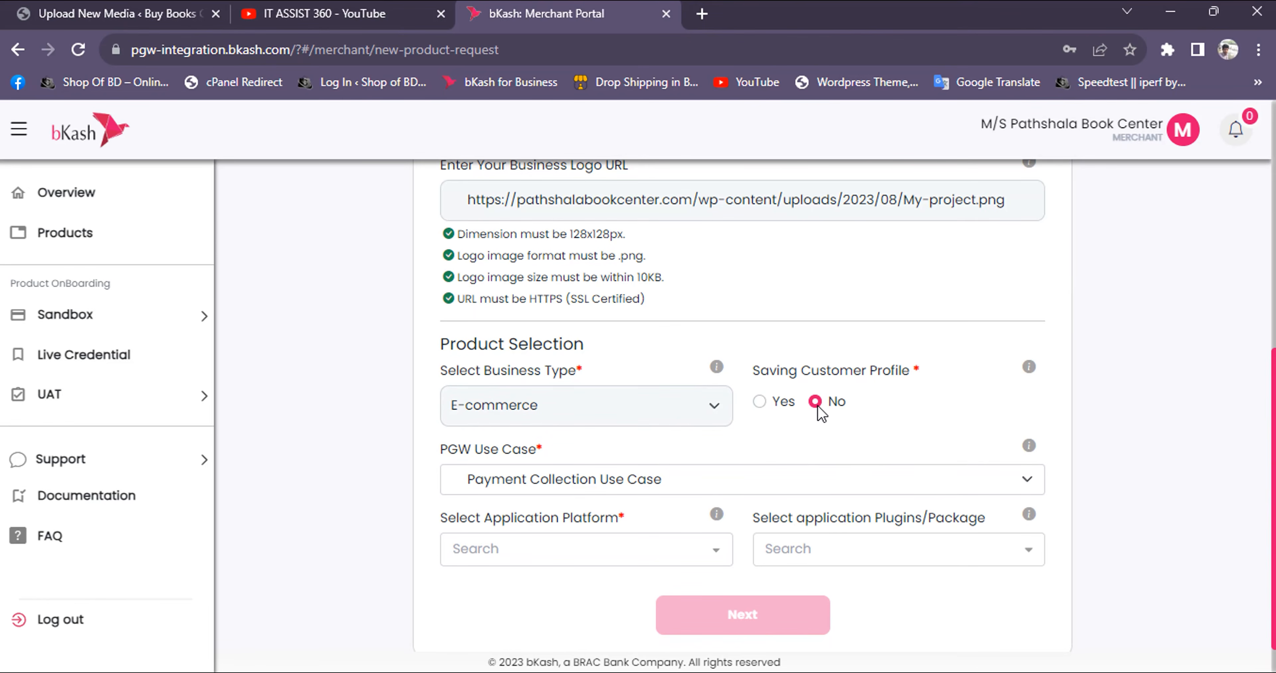
# Choose Payment Collection as the PGW use case
pyautogui.click(591, 482)
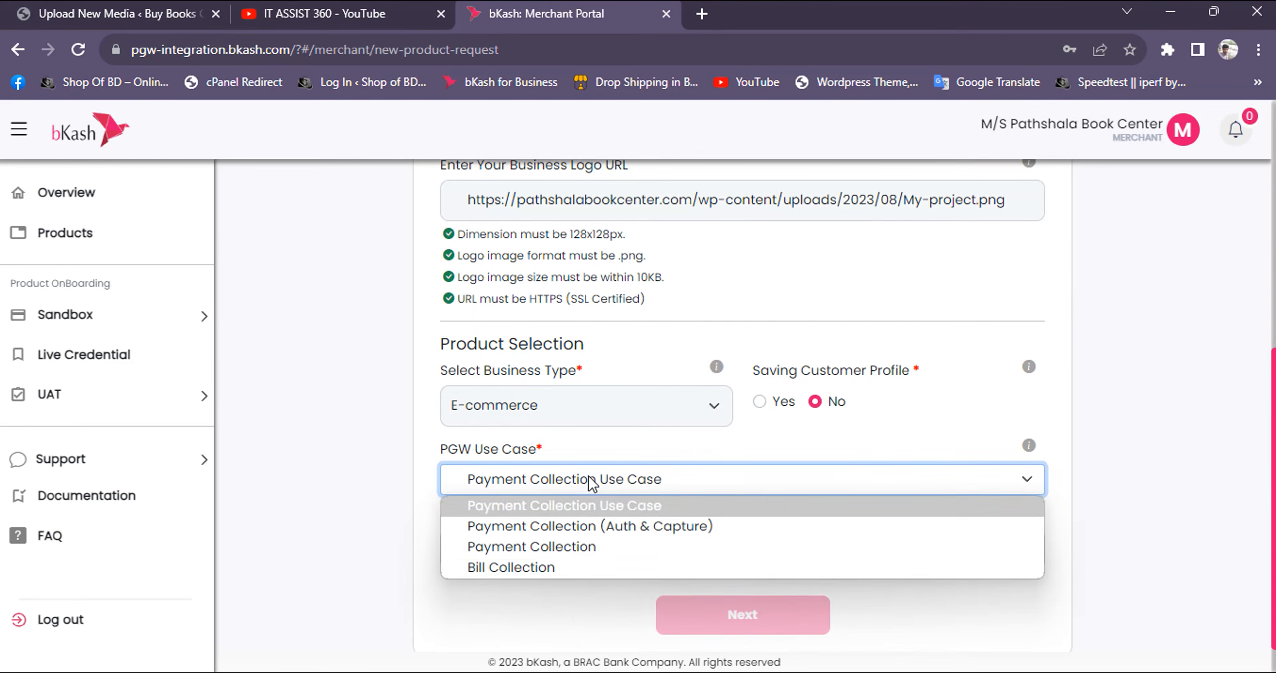
pyautogui.click(558, 548)
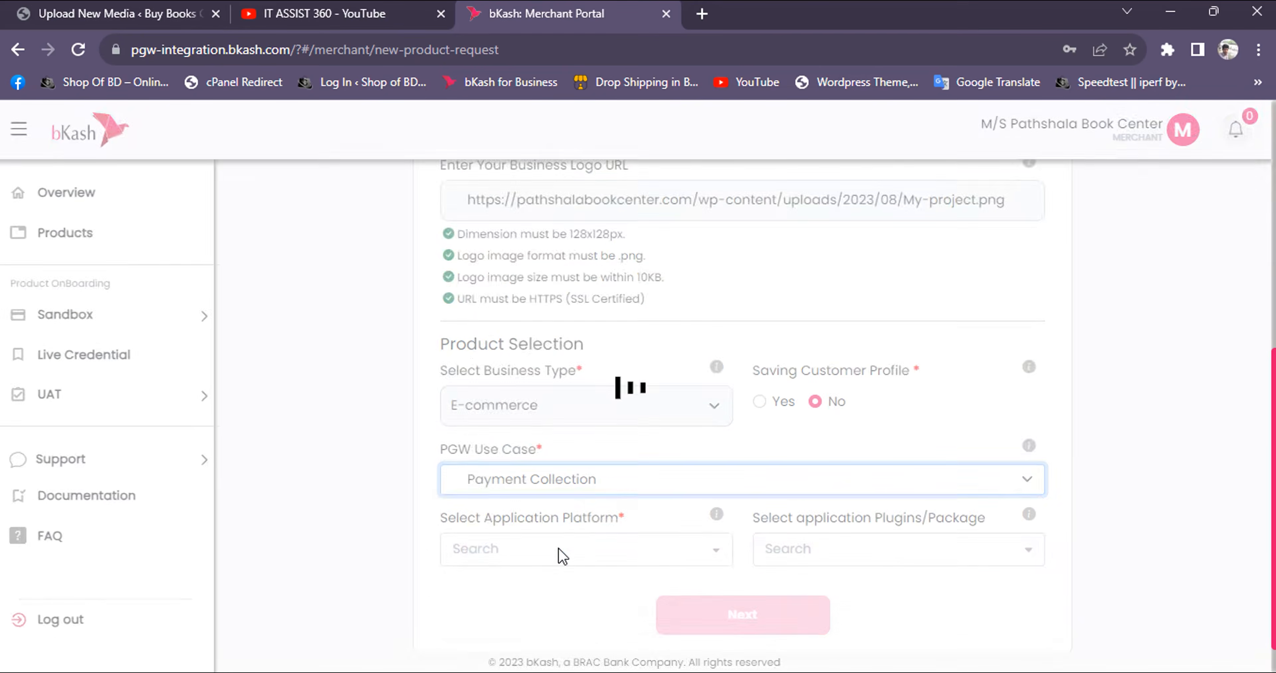
pyautogui.click(596, 478)
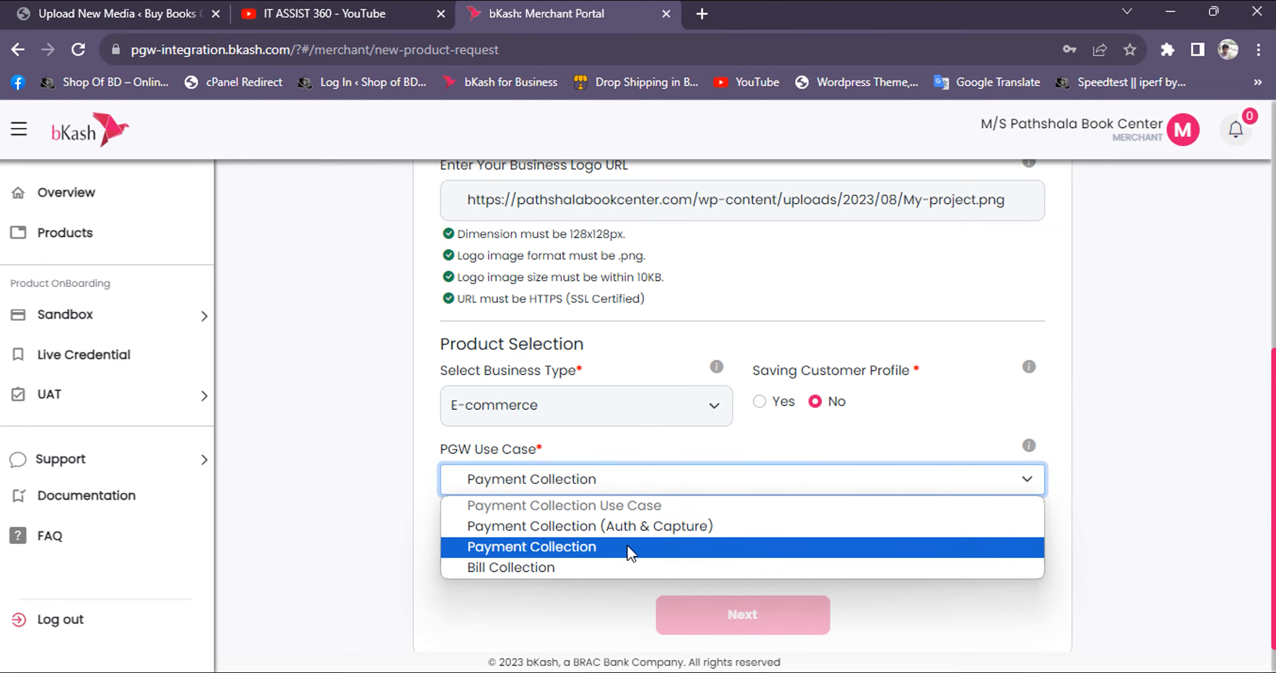
pyautogui.click(597, 548)
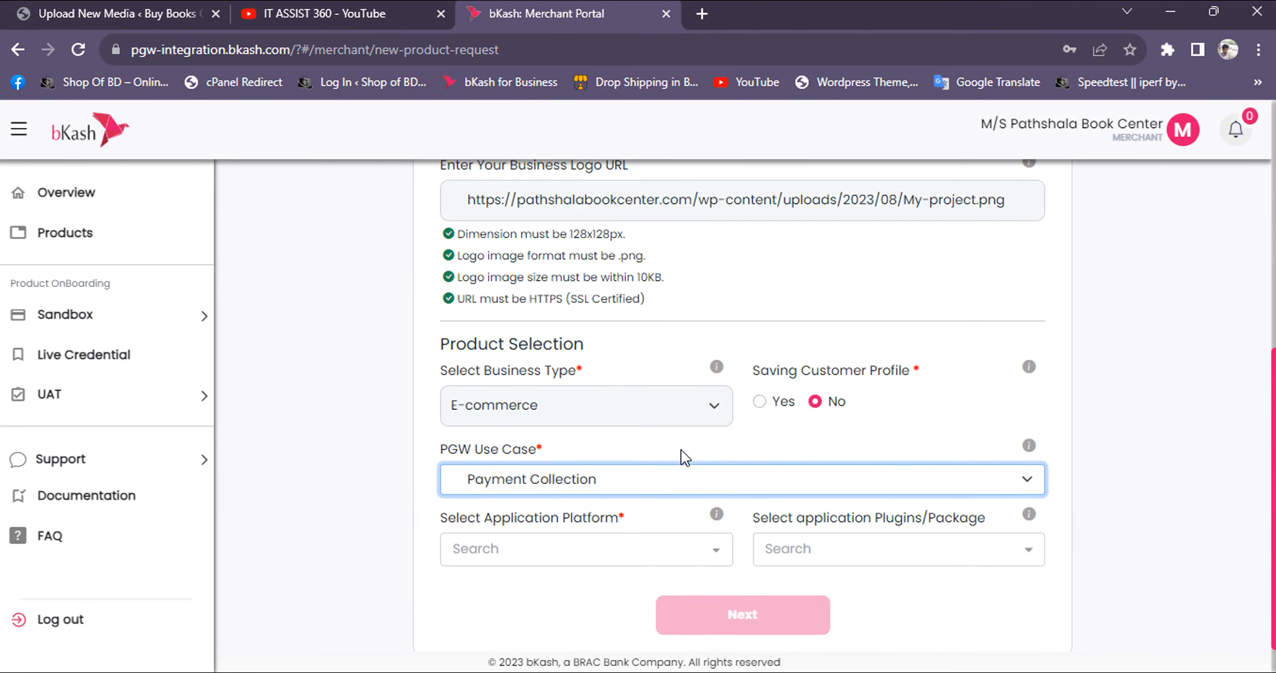
# Select Web, Application (Android) and Application (iOS) as application platforms and Woocommerce as the plugin
pyautogui.scroll(-1, 685, 458)
pyautogui.click(575, 510)
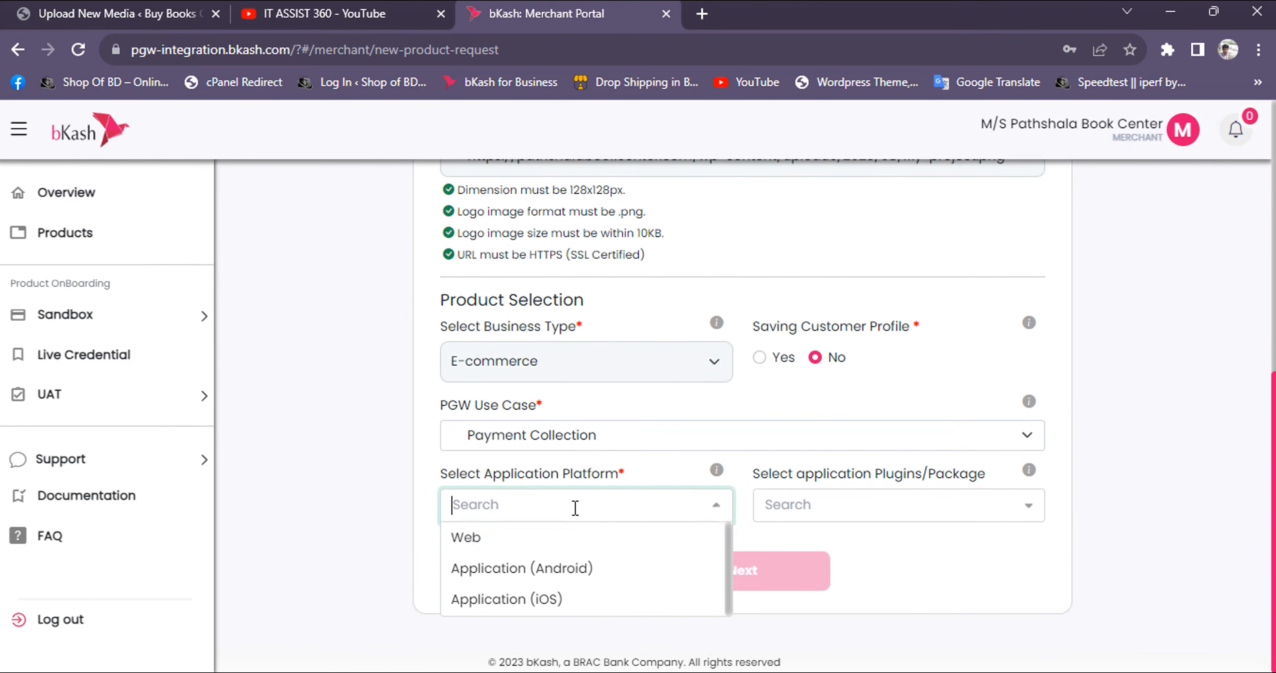
pyautogui.click(515, 540)
pyautogui.click(575, 510)
pyautogui.click(577, 538)
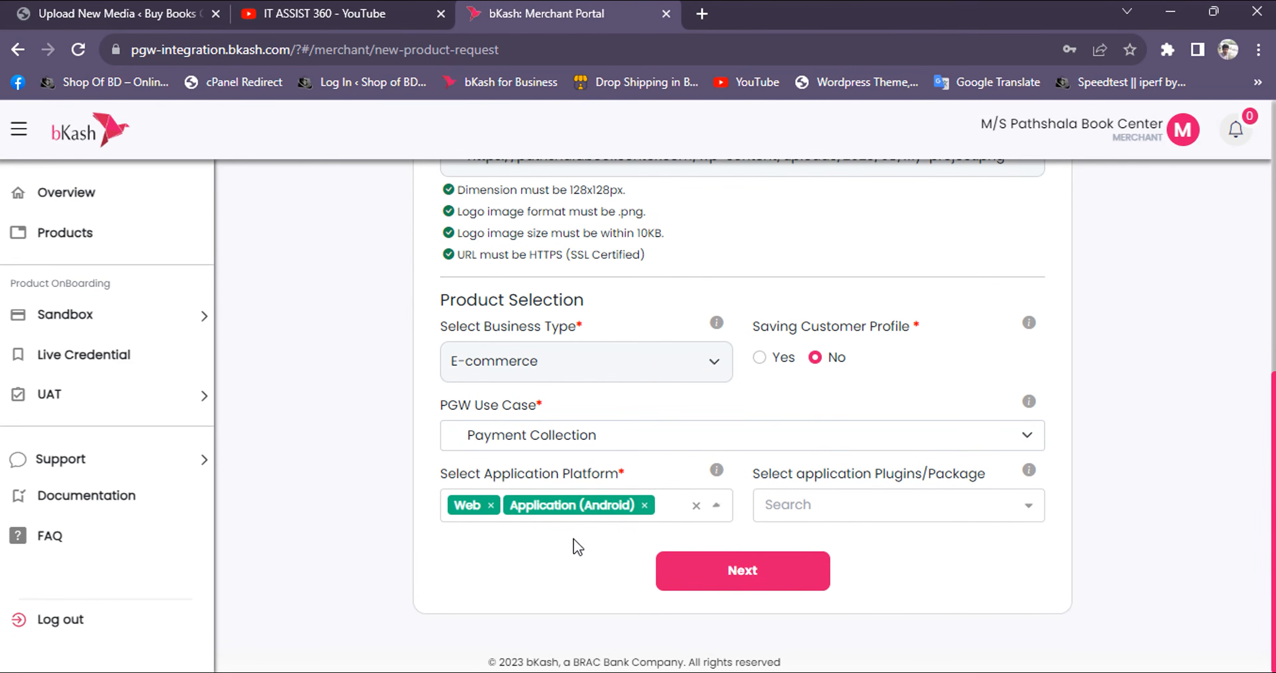
pyautogui.click(667, 504)
pyautogui.click(607, 539)
pyautogui.click(848, 506)
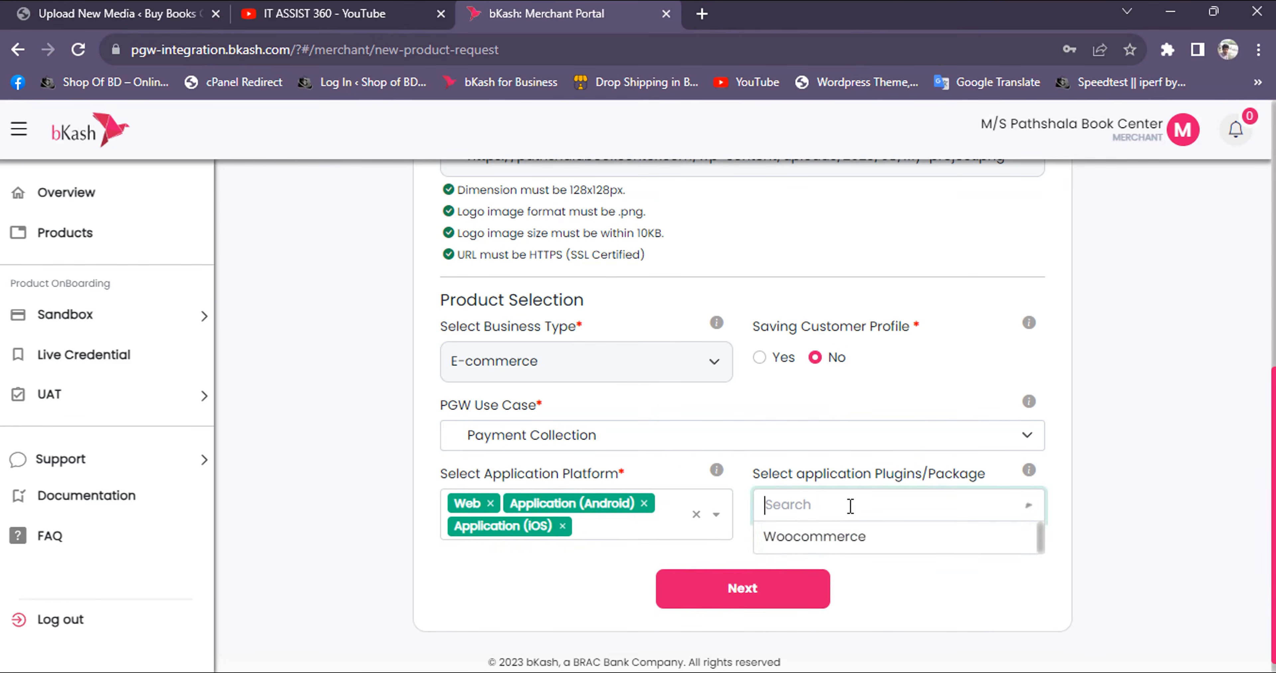
pyautogui.click(871, 547)
# Review the completed form and confirm the new PGW product request for Regular Checkout (URL)
pyautogui.scroll(5, 753, 550)
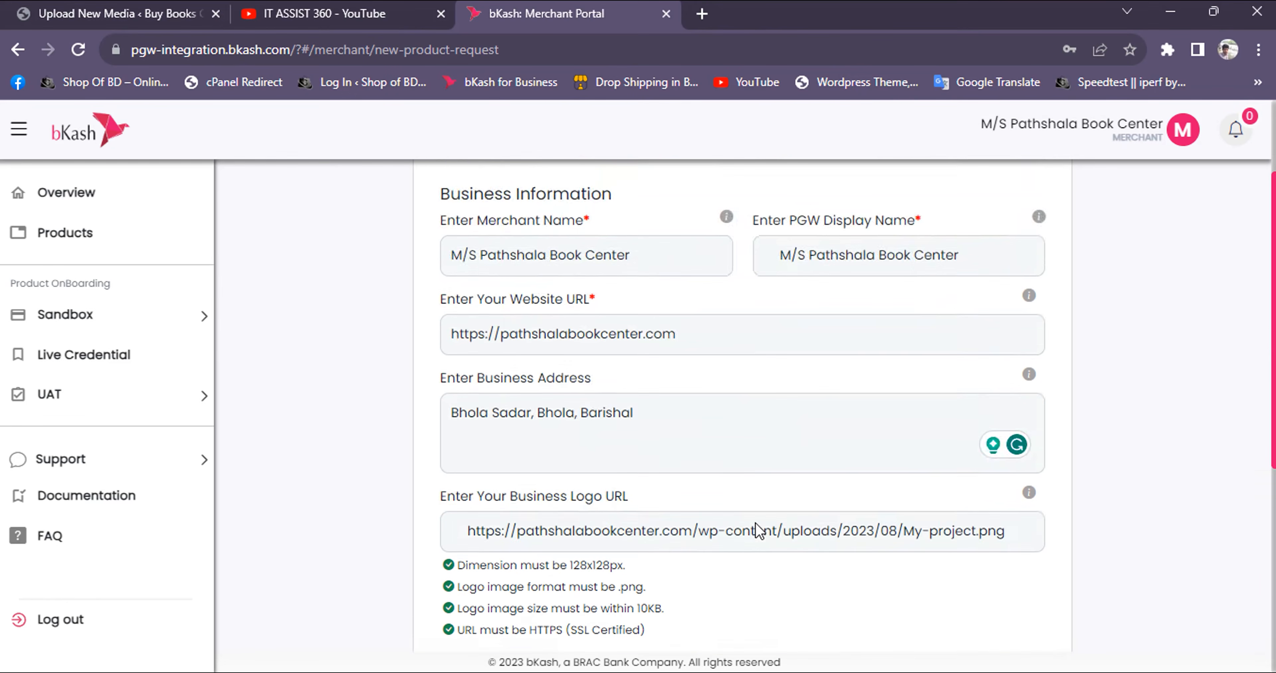
pyautogui.scroll(-5, 737, 525)
pyautogui.click(738, 575)
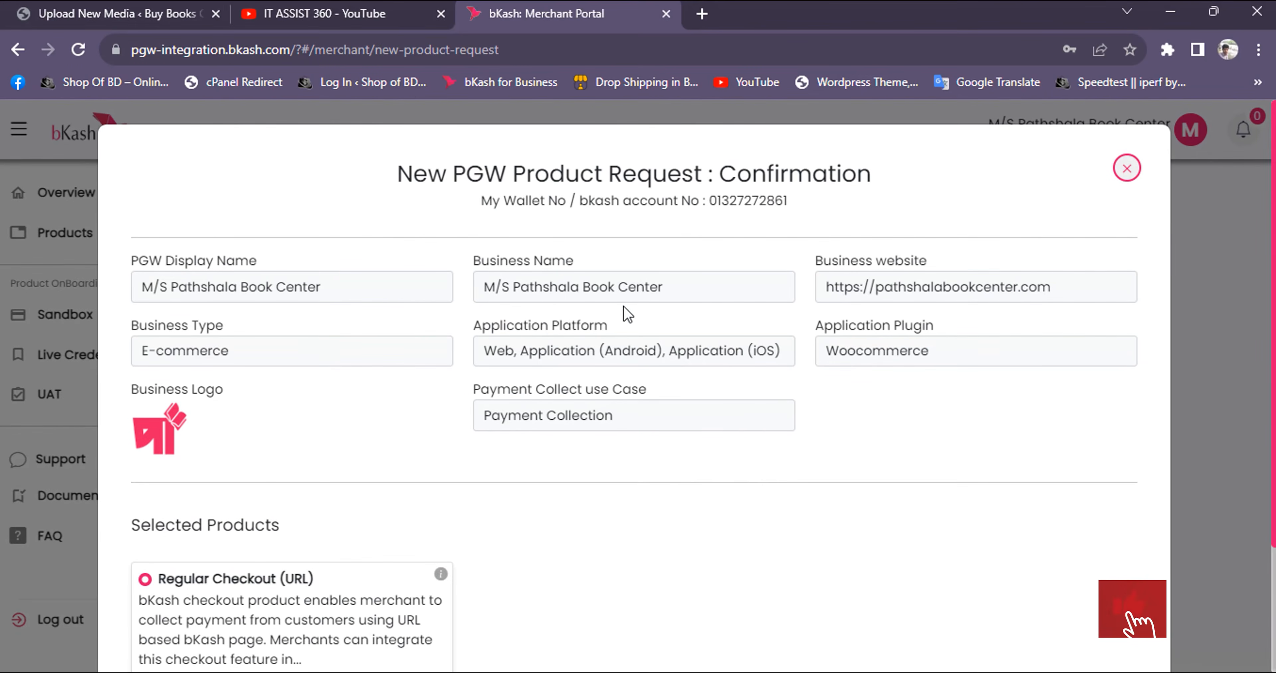
pyautogui.scroll(-3, 389, 473)
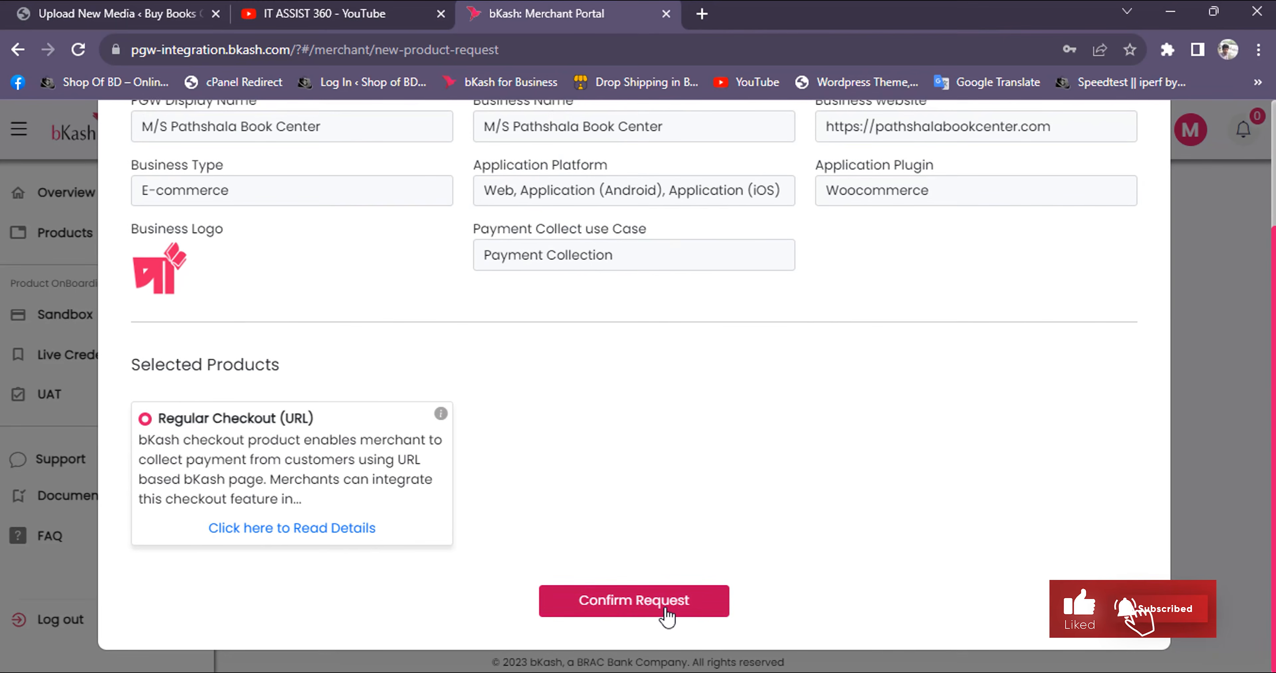
pyautogui.click(667, 612)
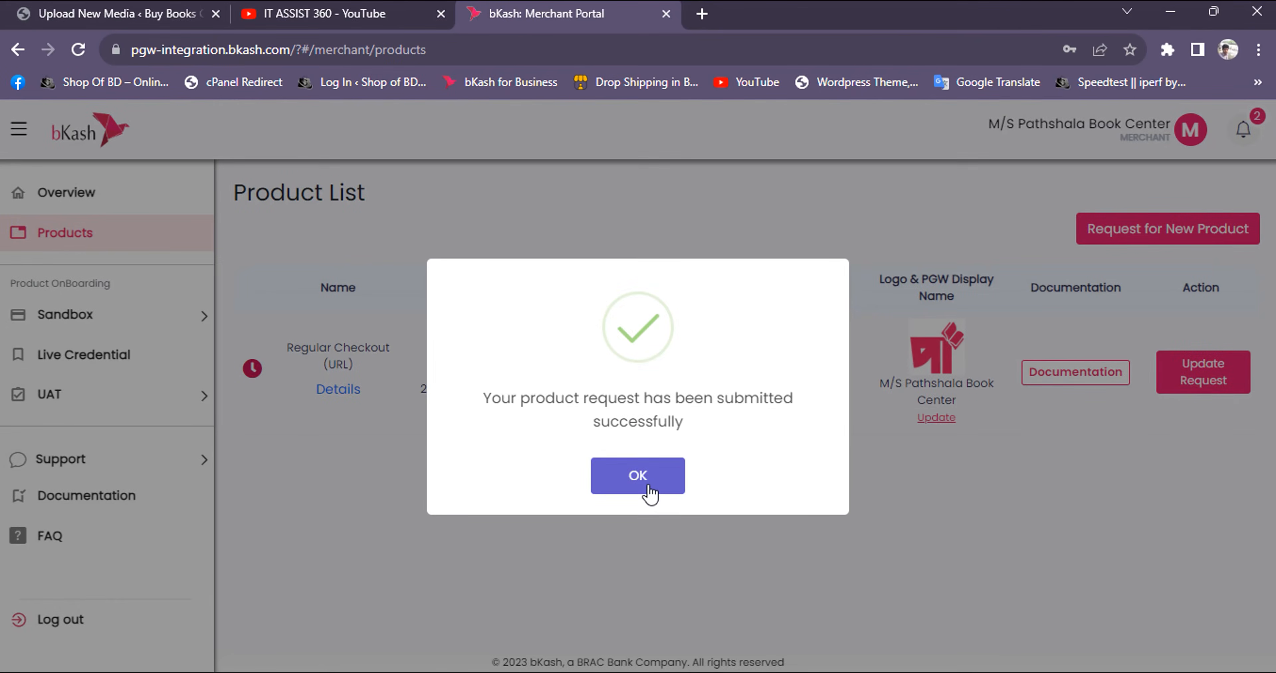
pyautogui.click(649, 493)
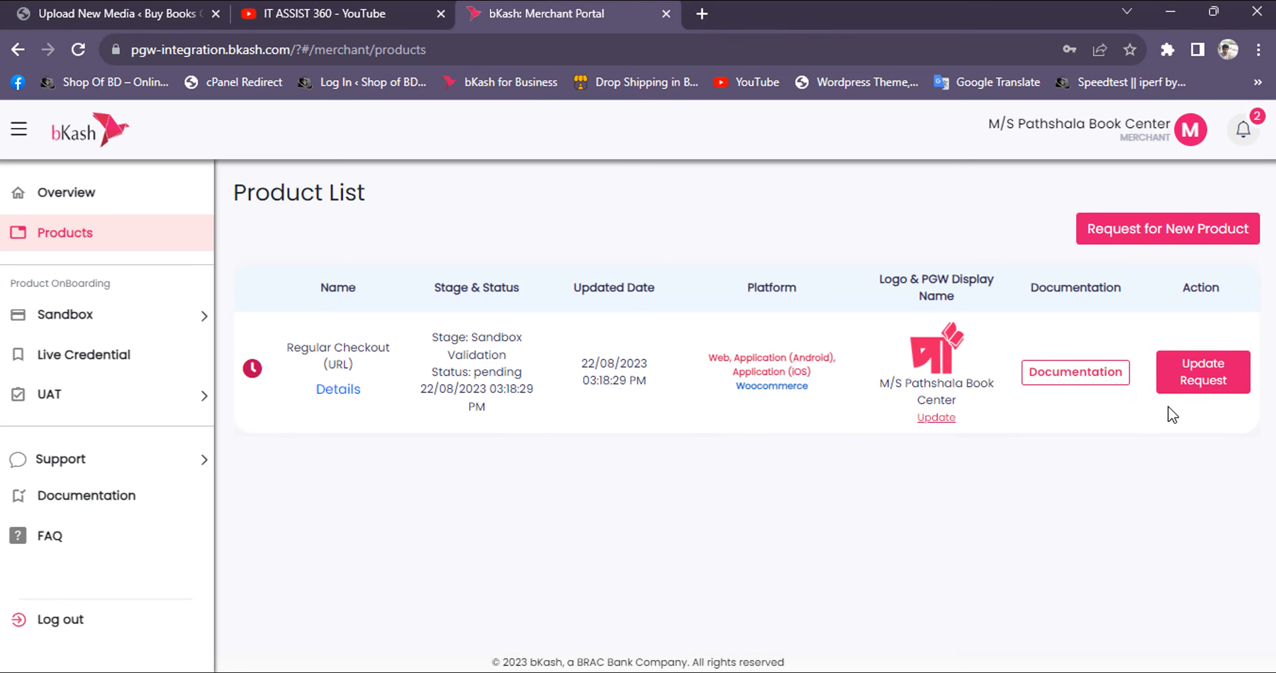
# Open the update request for the Regular Checkout (URL) product, review its details and confirm it without changes
pyautogui.click(1235, 383)
pyautogui.scroll(-3, 768, 387)
pyautogui.scroll(3, 773, 448)
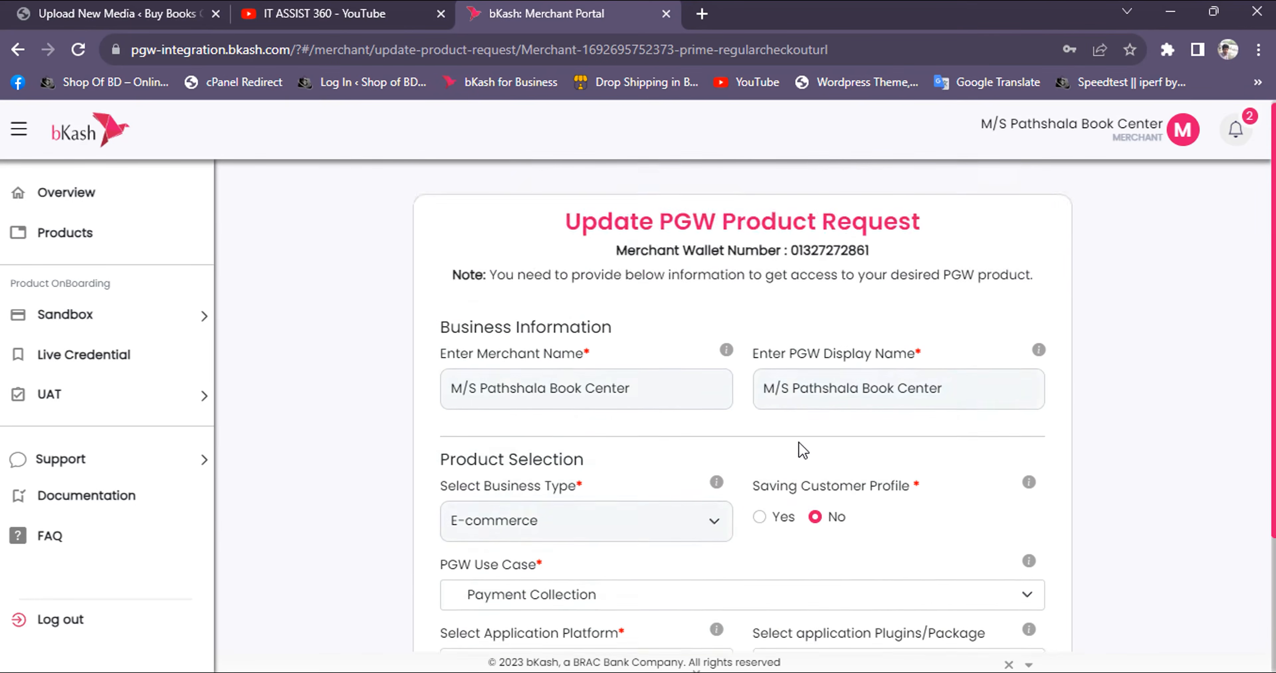
pyautogui.scroll(-3, 688, 396)
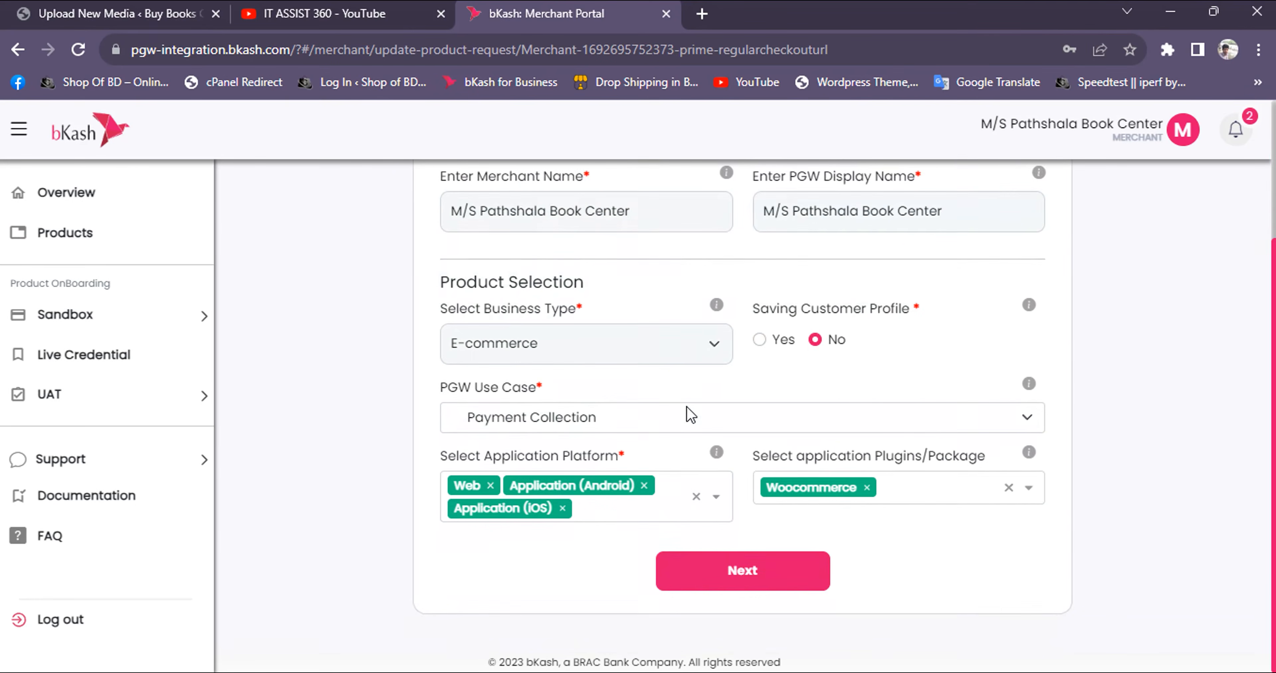
pyautogui.click(749, 570)
pyautogui.scroll(-3, 709, 483)
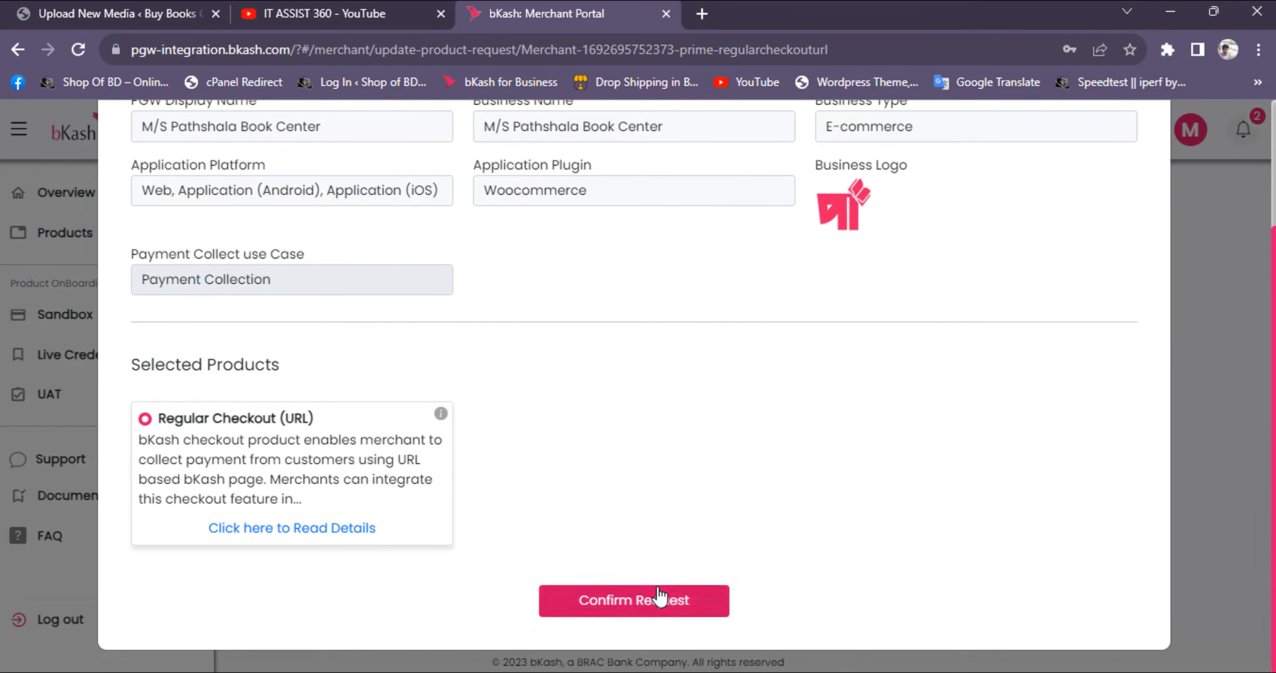
pyautogui.click(660, 599)
pyautogui.click(670, 479)
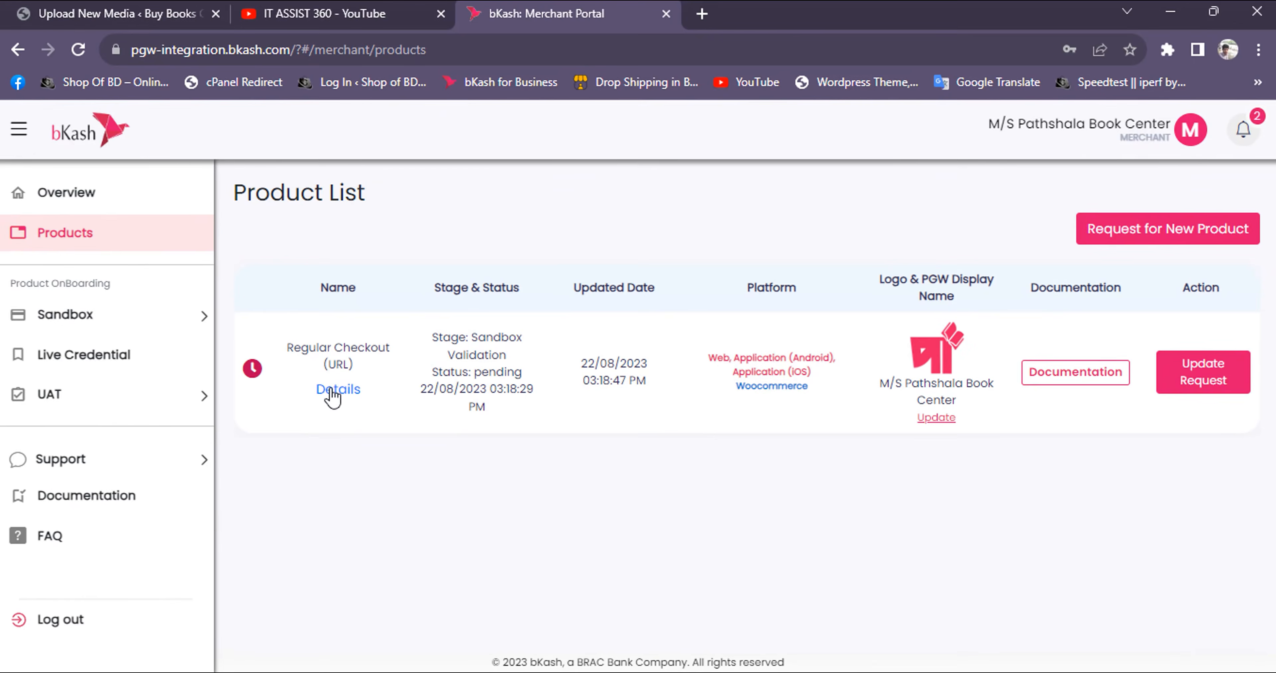
# Open the Sandbox Validation stage from the overview's integration tracker and examine the payment test response fields
pyautogui.click(78, 208)
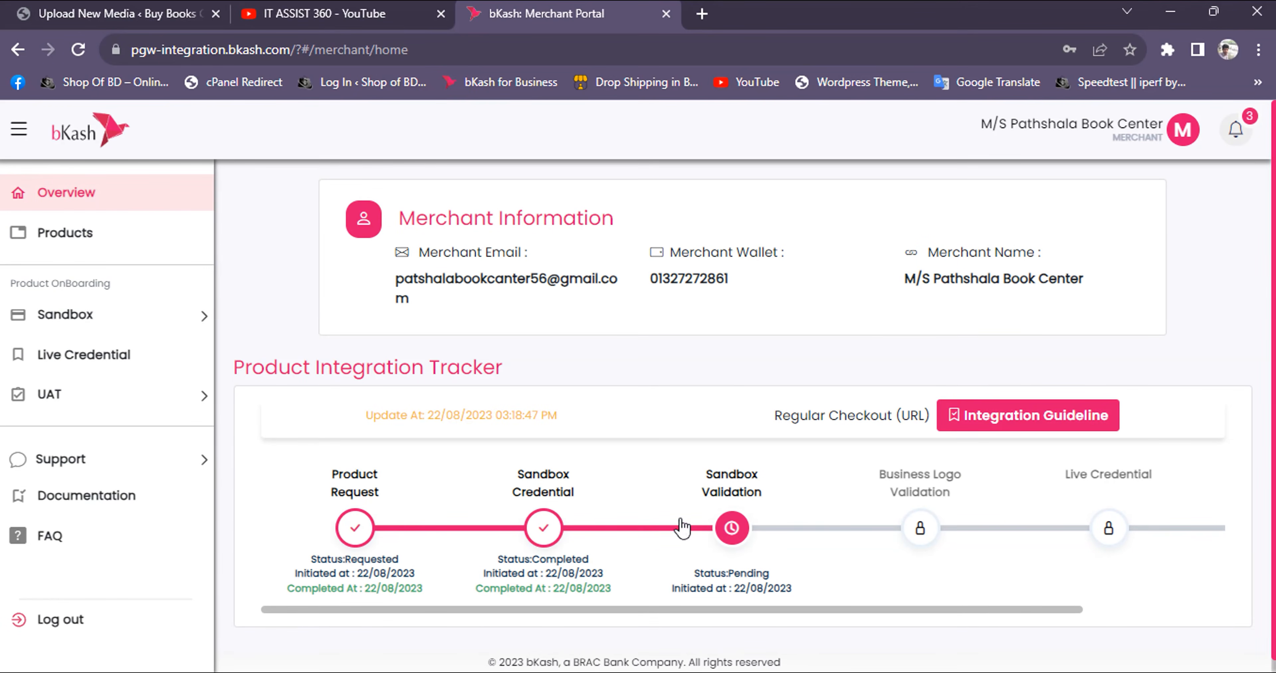
pyautogui.click(748, 535)
pyautogui.scroll(-2, 646, 417)
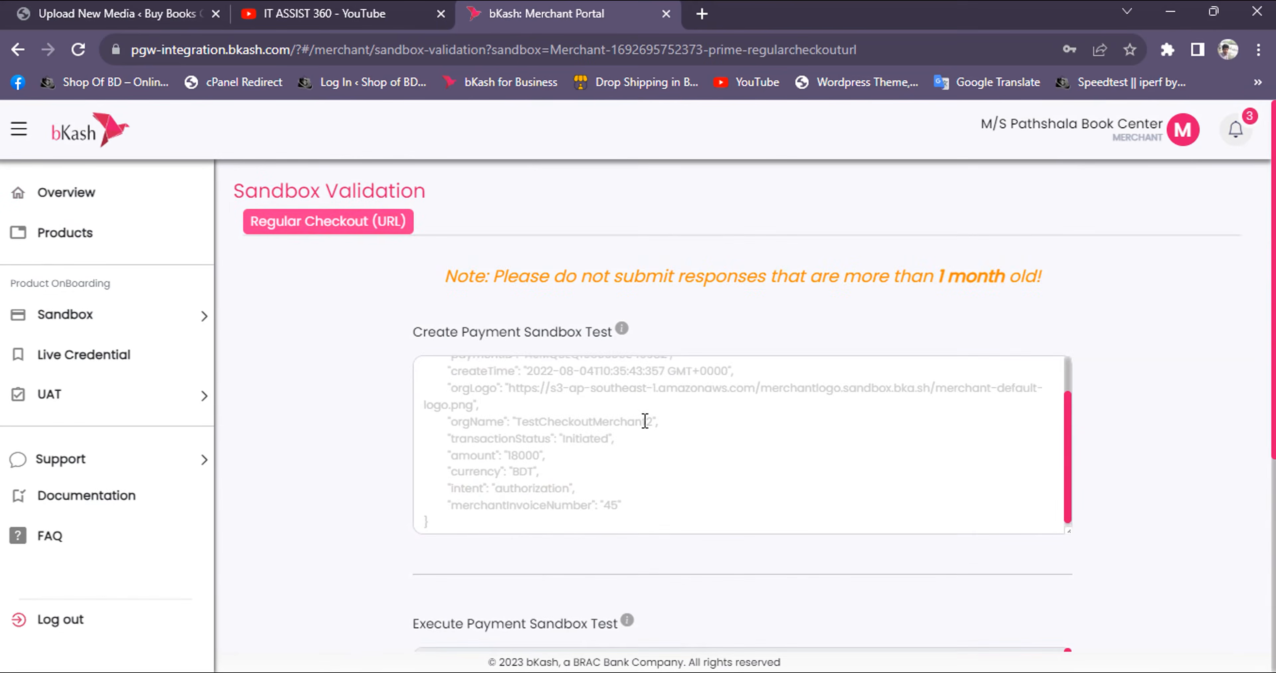
pyautogui.scroll(-2, 406, 483)
pyautogui.scroll(-5, 402, 483)
pyautogui.scroll(5, 606, 347)
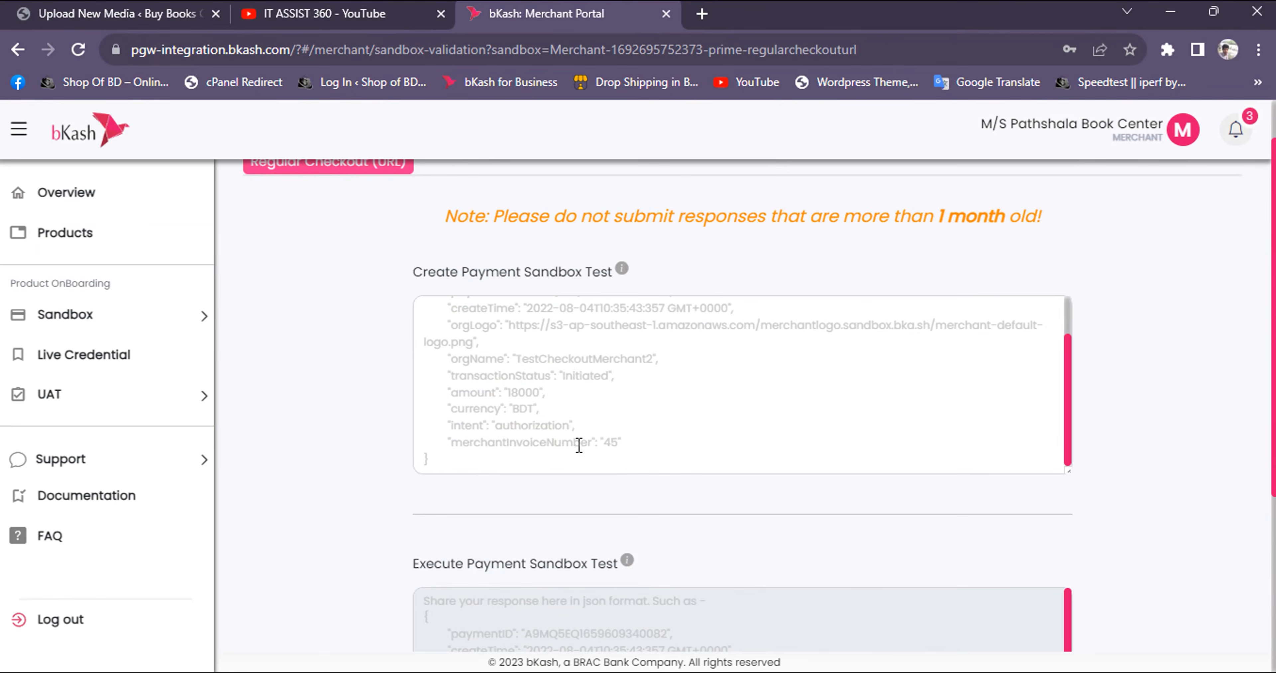
pyautogui.scroll(2, 620, 412)
pyautogui.scroll(1, 620, 412)
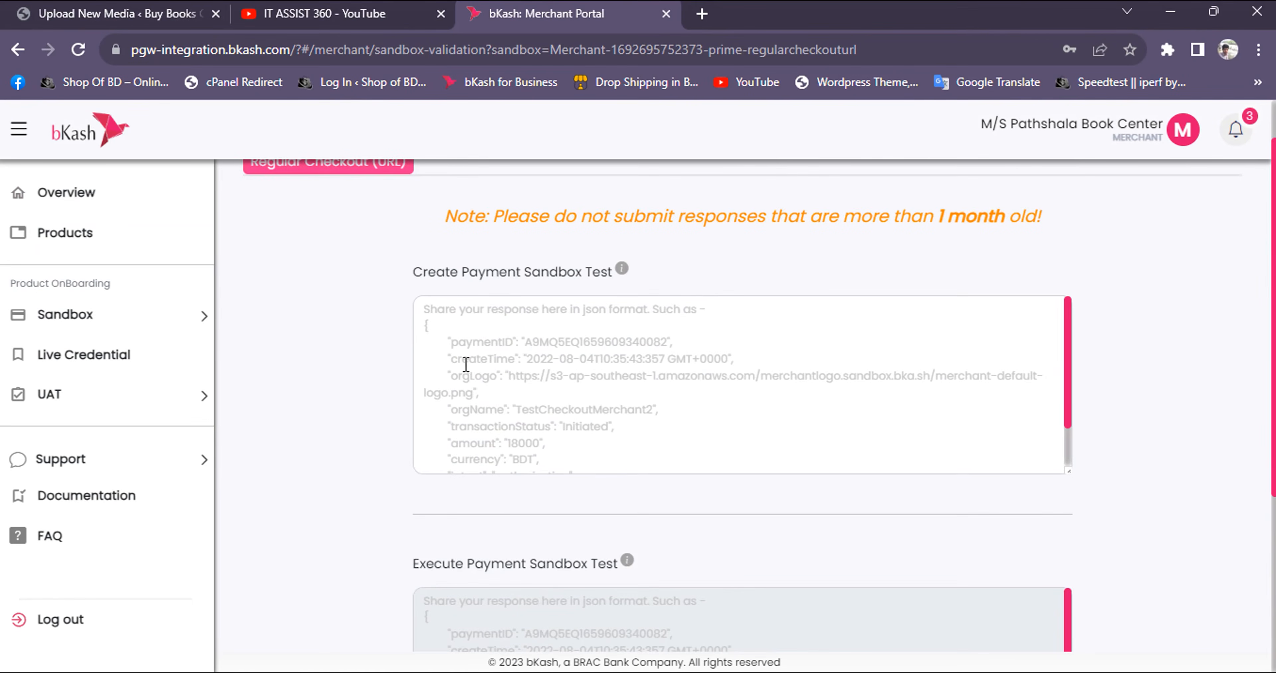
# Open the Sandbox Credential page and reveal the customer wallet PIN, the OTP and the sandbox password
pyautogui.click(120, 330)
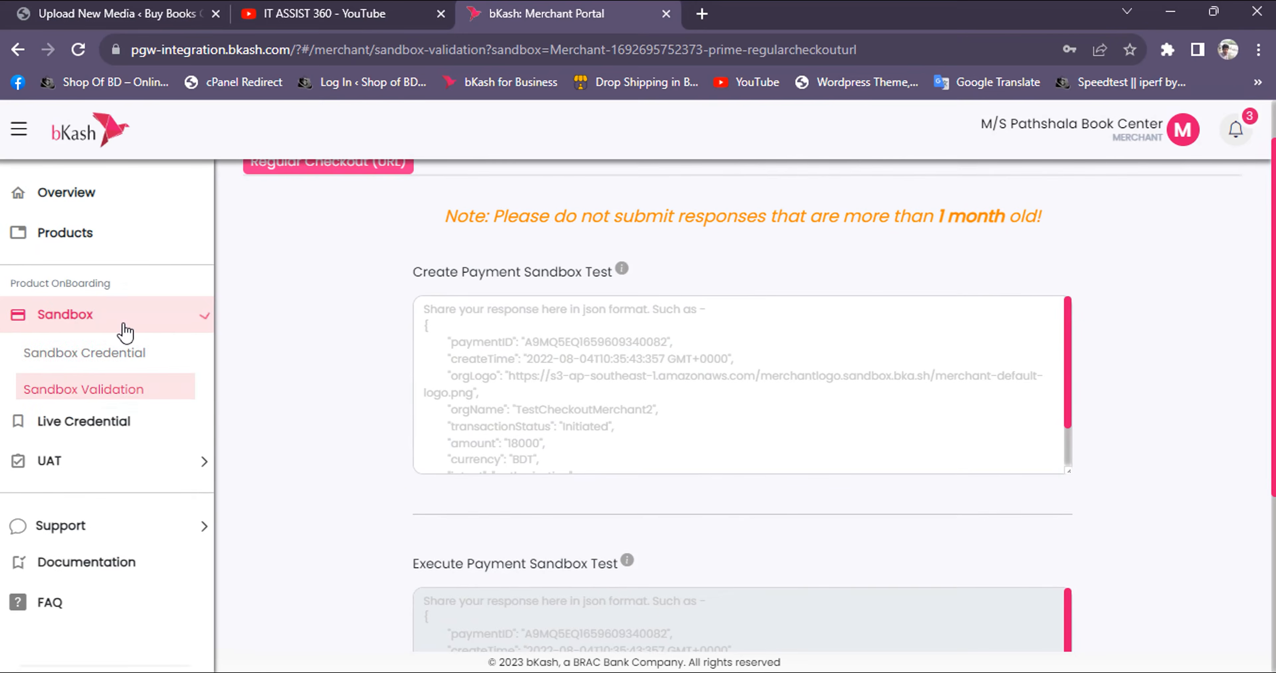
pyautogui.click(92, 361)
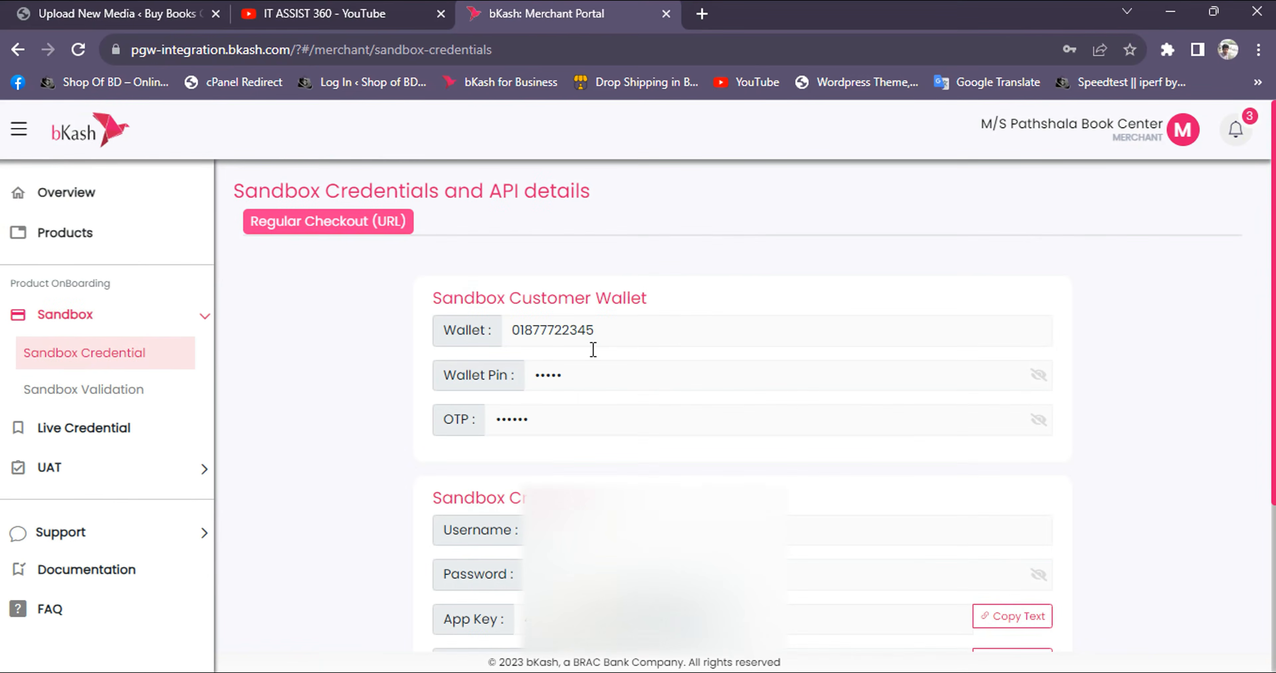
pyautogui.moveTo(517, 334); pyautogui.dragTo(630, 323)
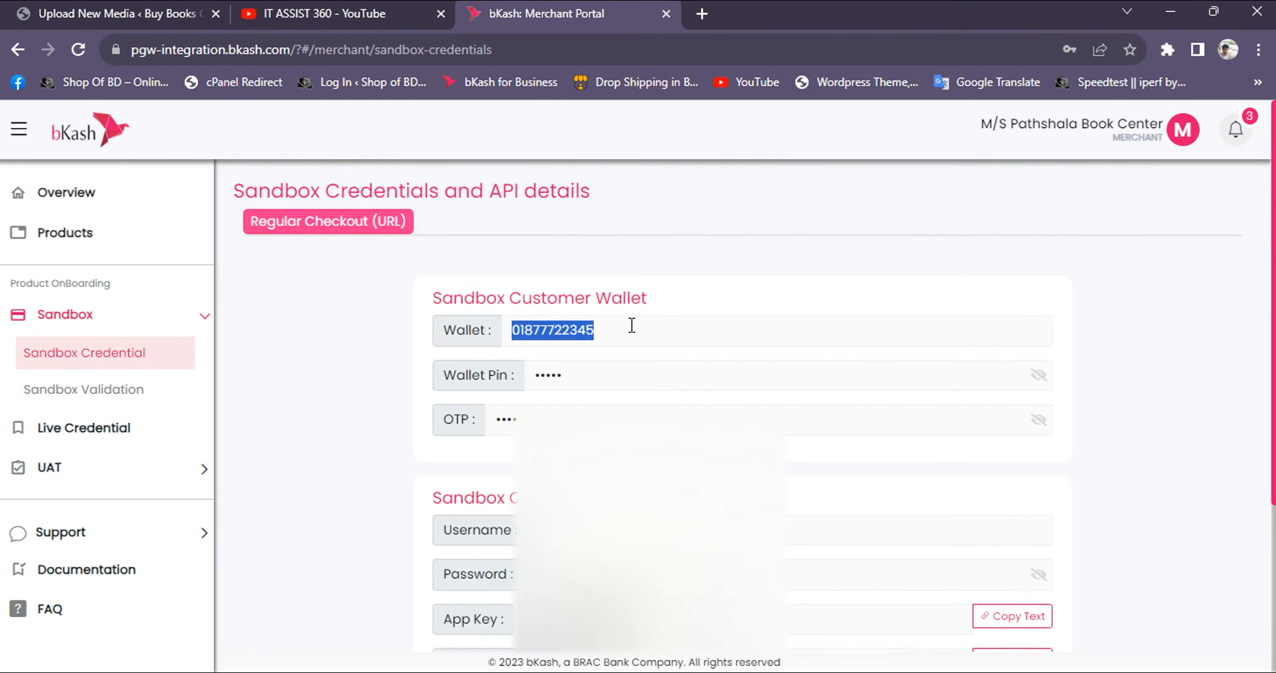
pyautogui.click(666, 373)
pyautogui.click(1039, 376)
pyautogui.click(1040, 421)
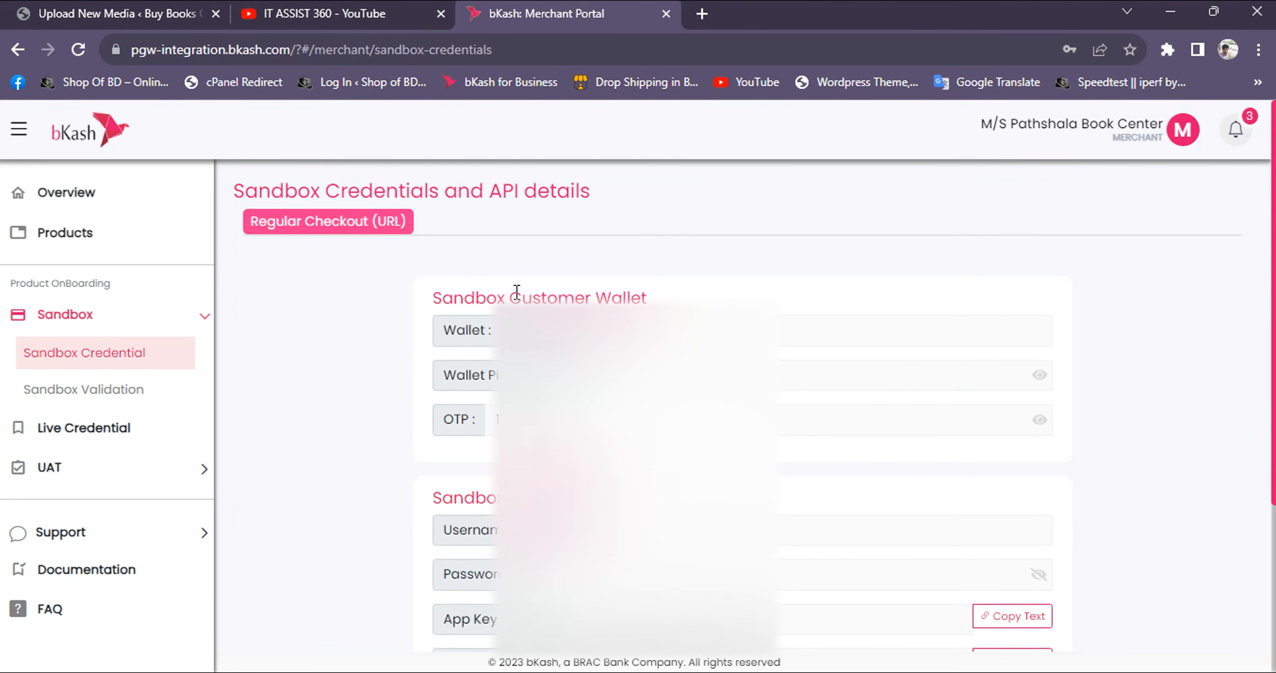
pyautogui.scroll(-2, 513, 292)
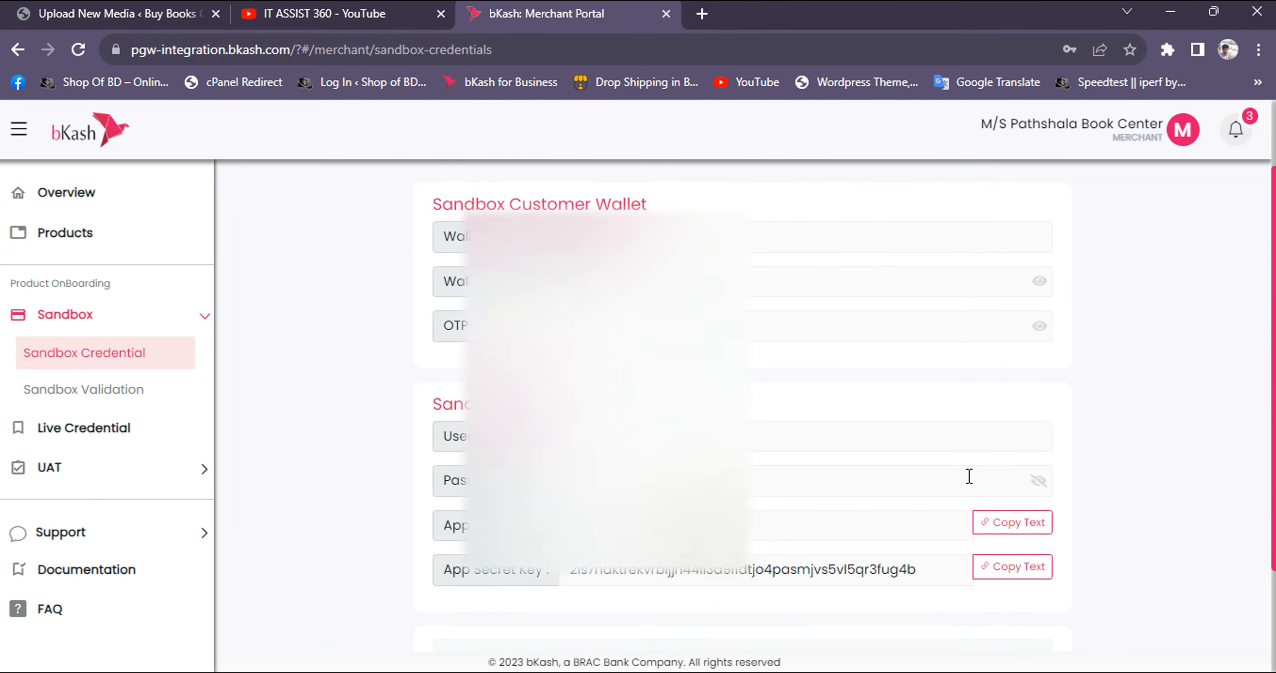
pyautogui.click(1039, 481)
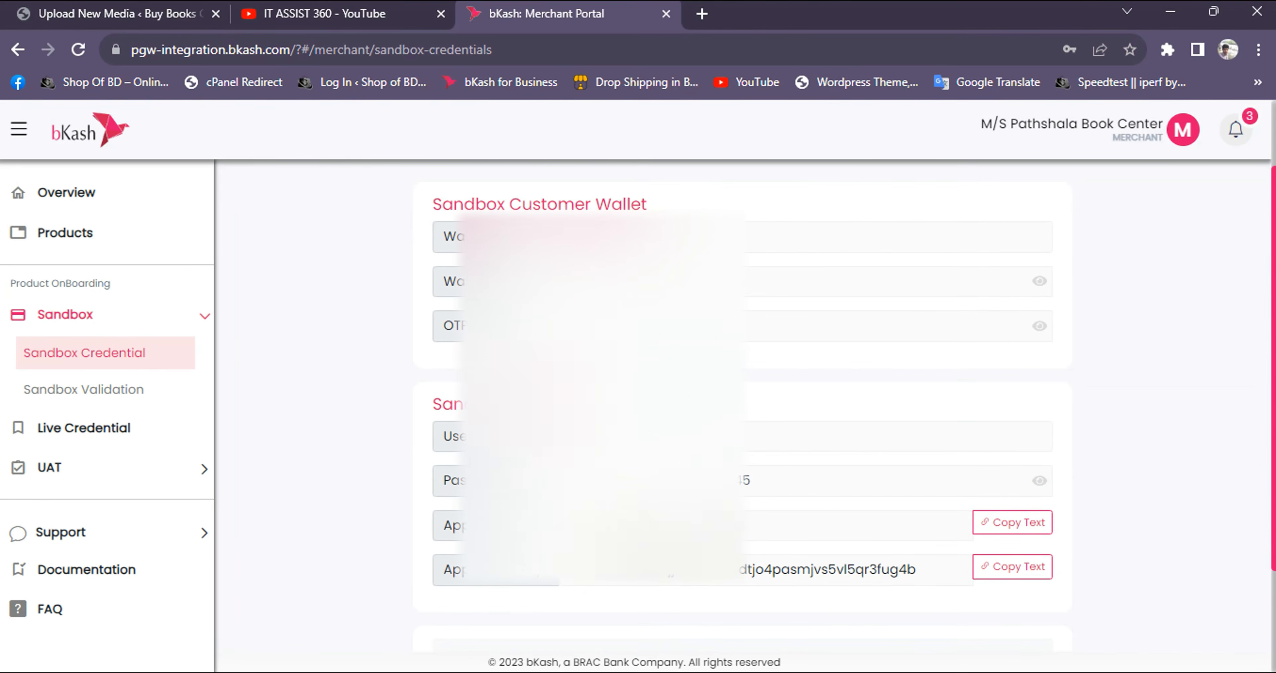
pyautogui.scroll(2, 587, 251)
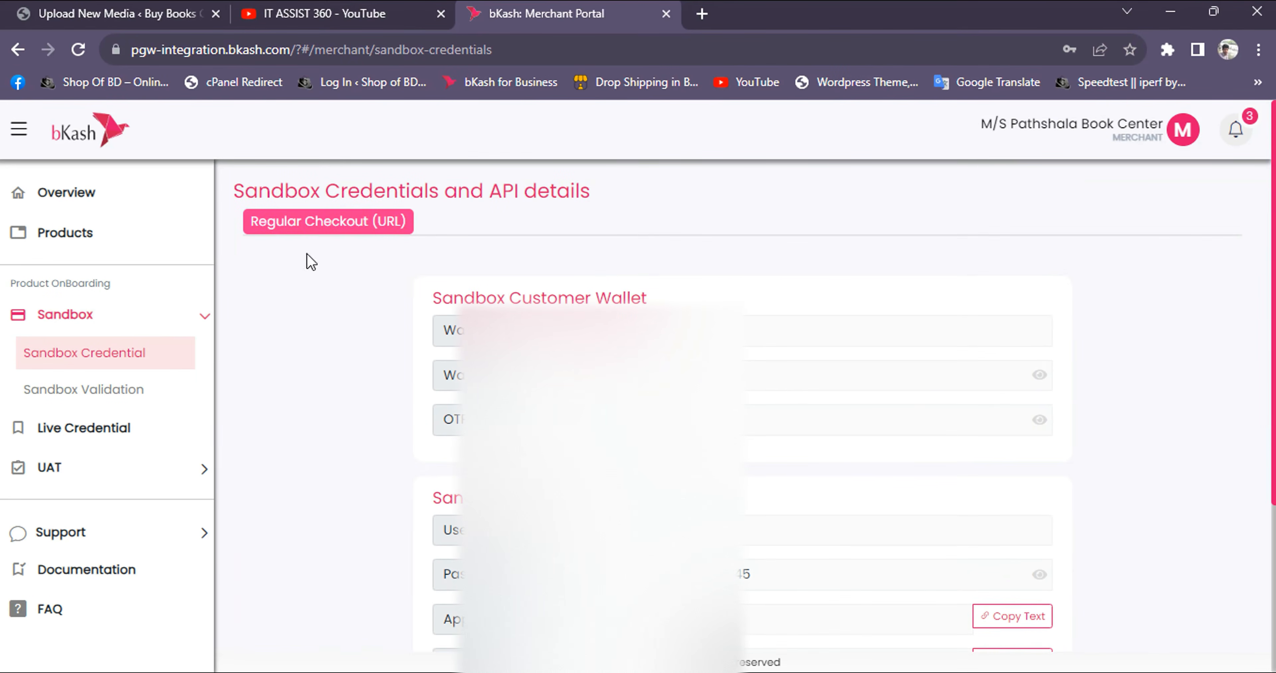
# Switch to the Pathshala Book Center WordPress admin and open the page for adding new plugins
pyautogui.click(37, 24)
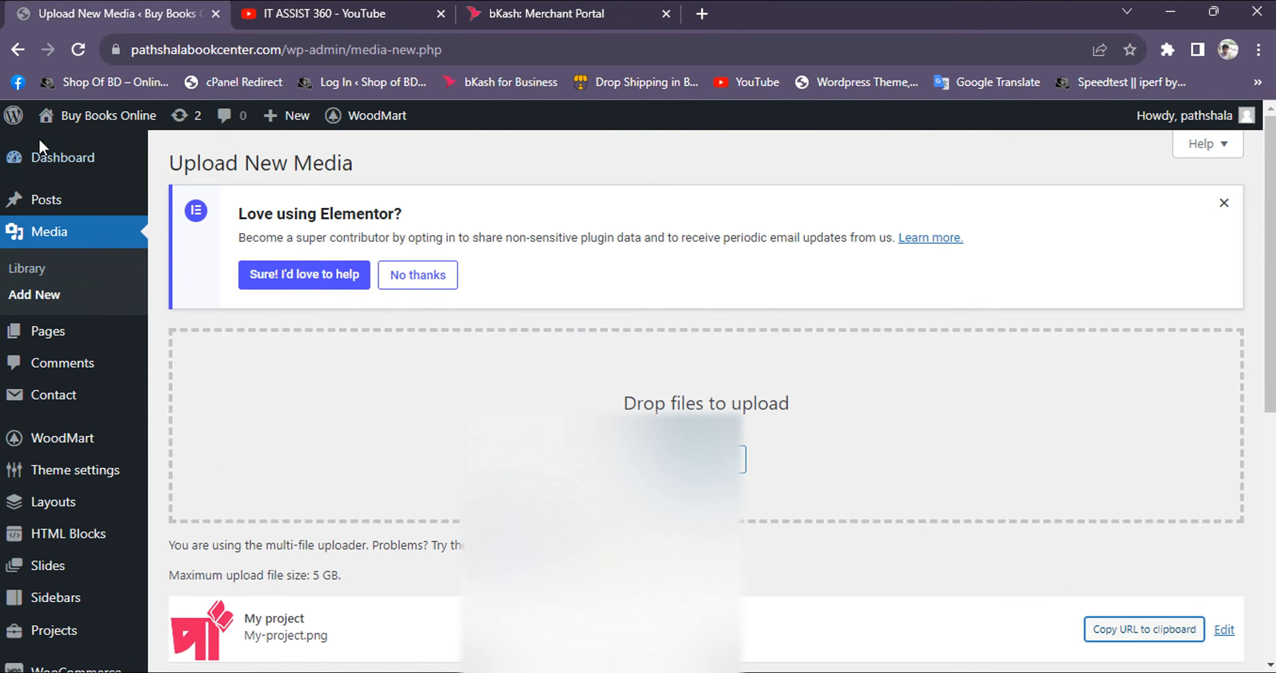
pyautogui.moveTo(44, 163)
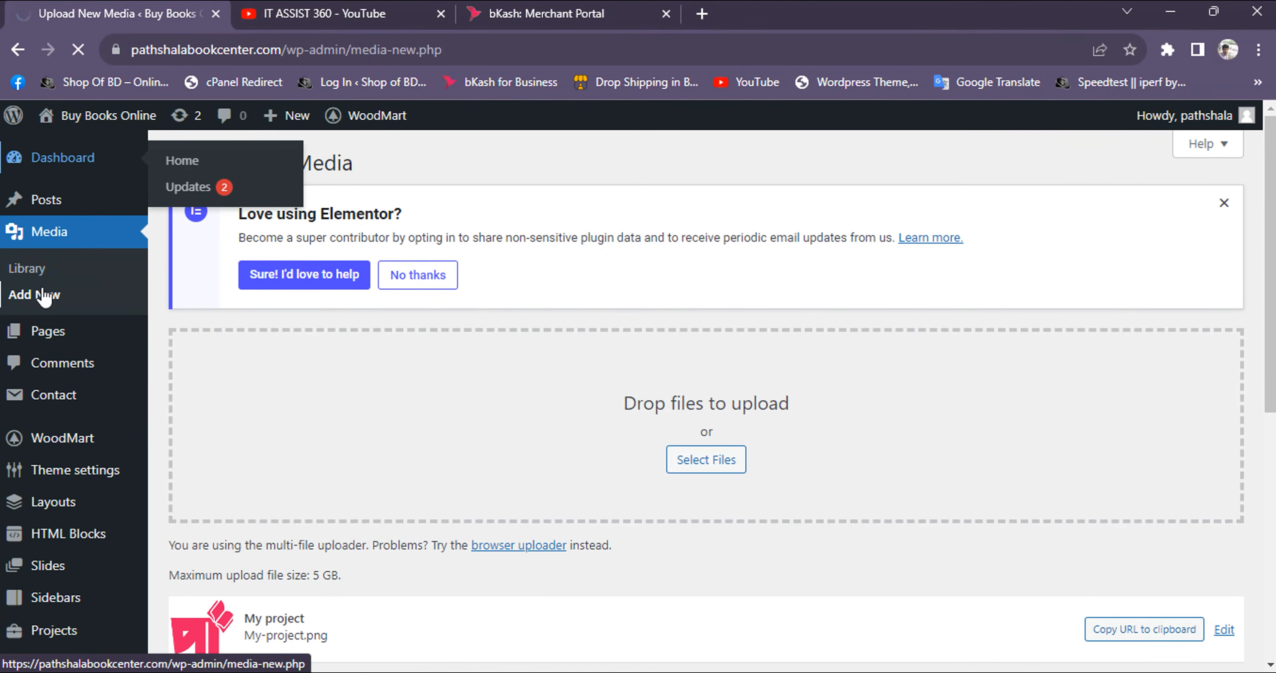
pyautogui.scroll(-5, 47, 356)
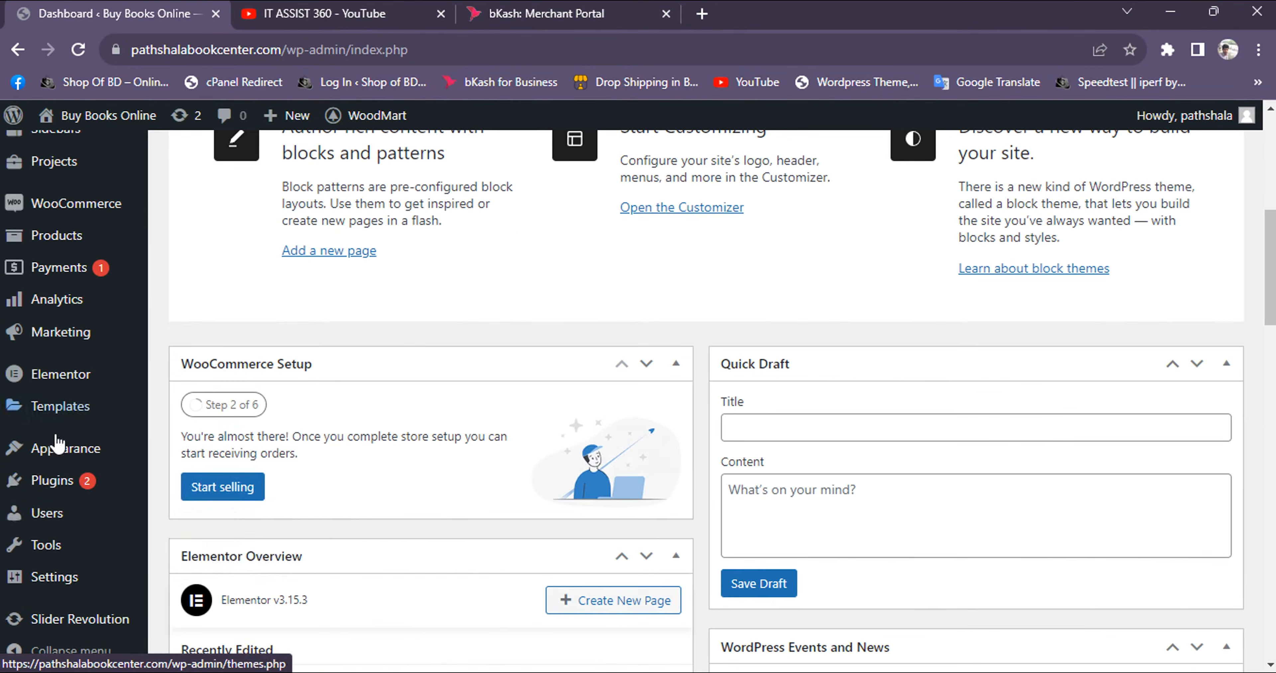
pyautogui.moveTo(70, 488)
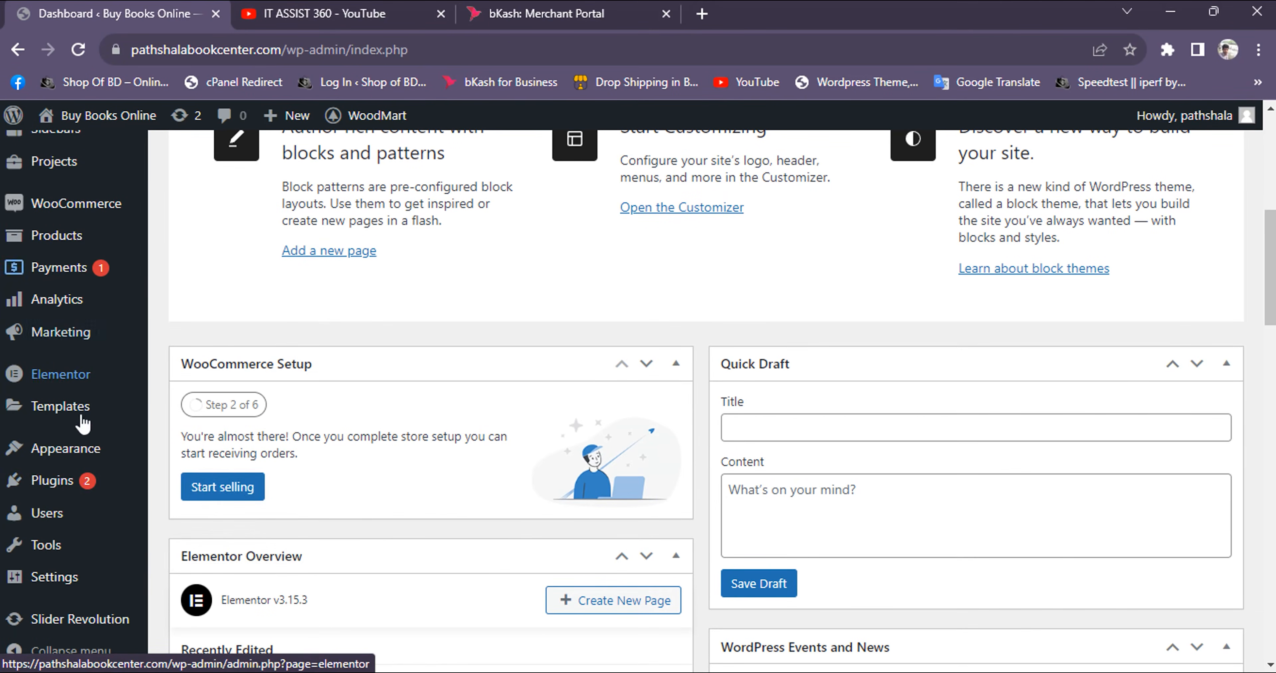
pyautogui.click(205, 524)
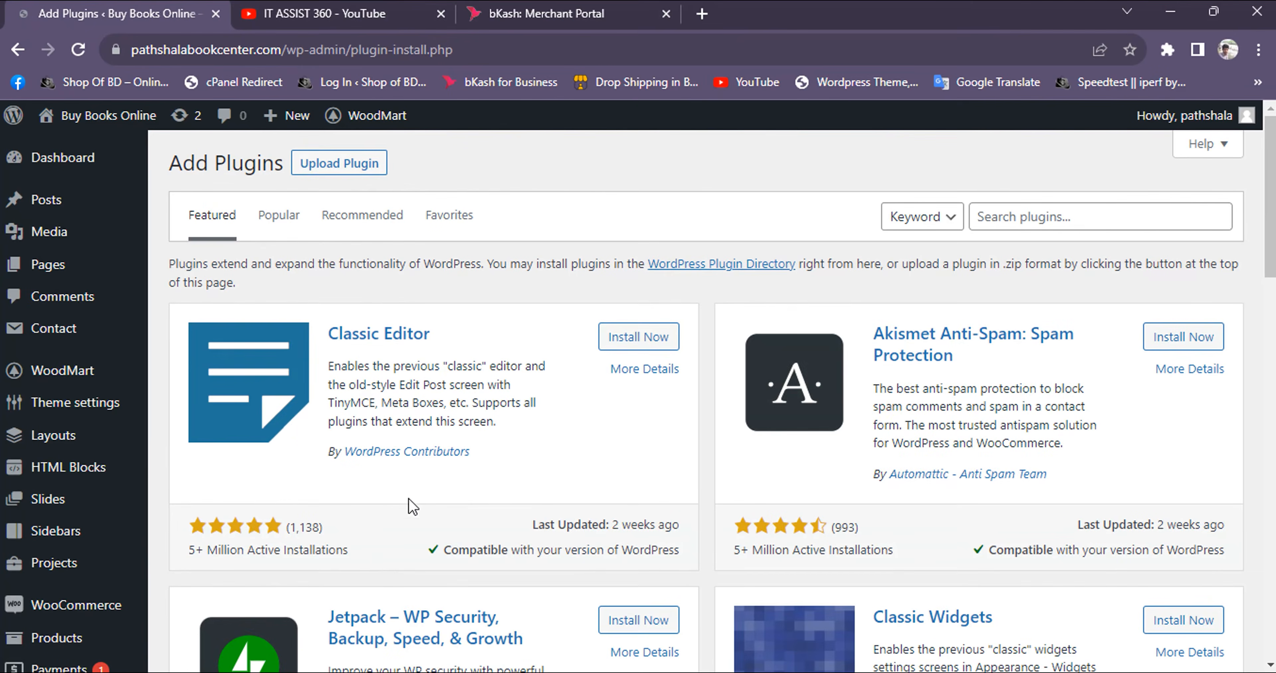
pyautogui.scroll(-2, 600, 465)
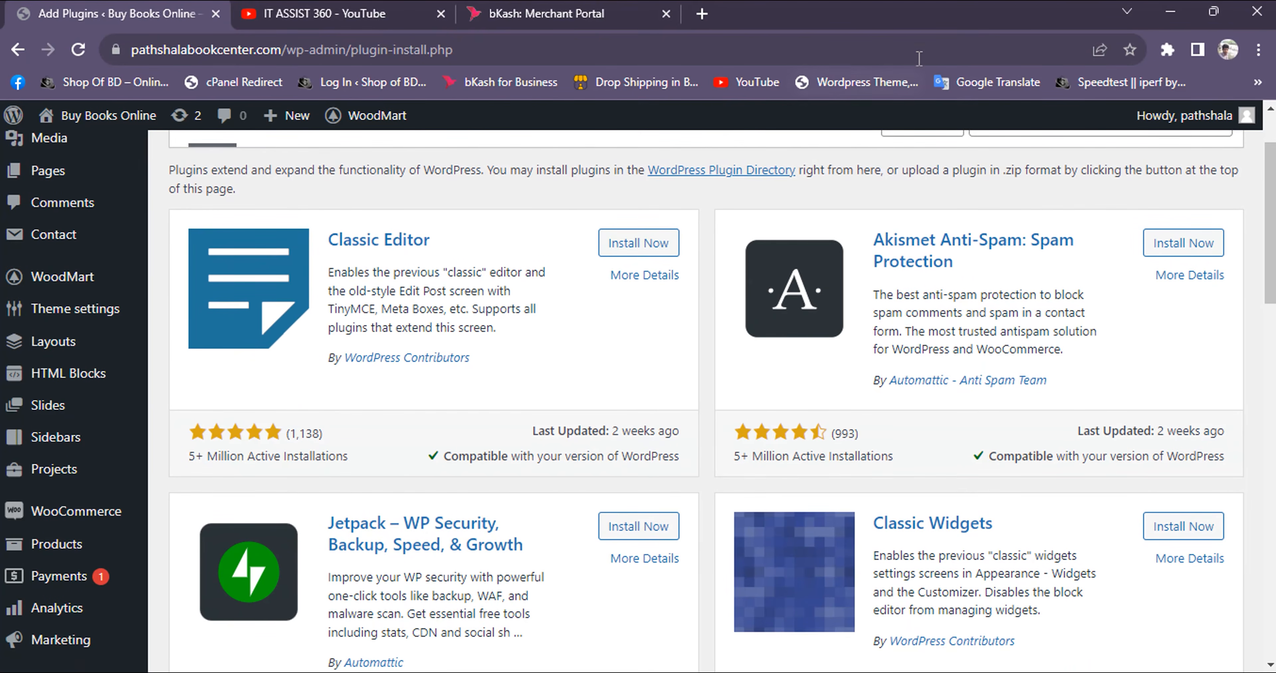
pyautogui.scroll(6, 611, 298)
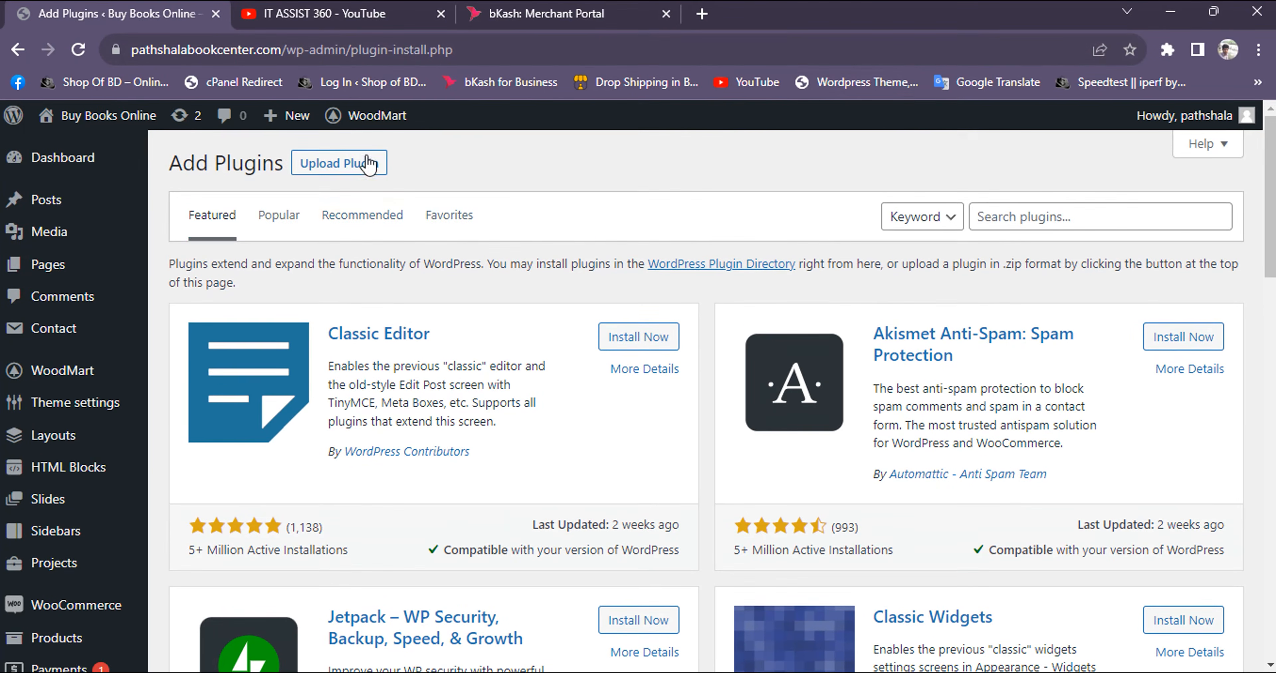
# Choose the Bkash Sandbox API Test zip archive from the Desktop as the plugin file to upload
pyautogui.click(340, 164)
pyautogui.click(614, 332)
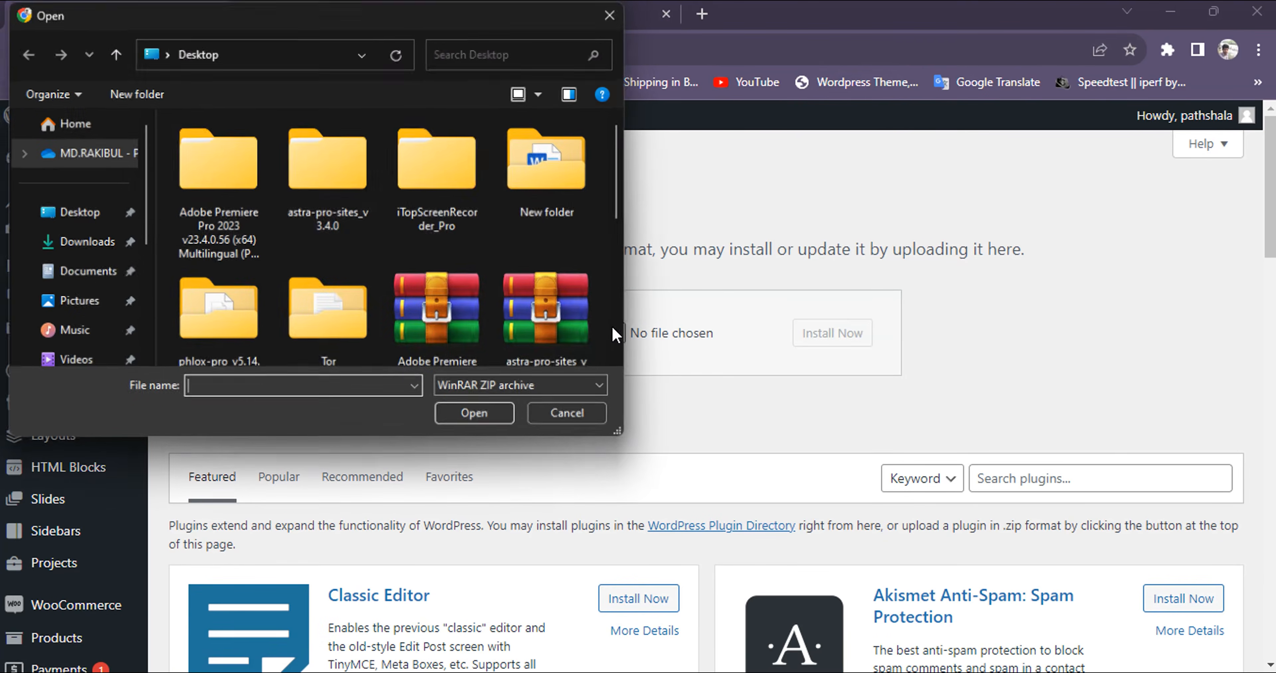
pyautogui.scroll(-1, 519, 259)
pyautogui.scroll(-3, 519, 253)
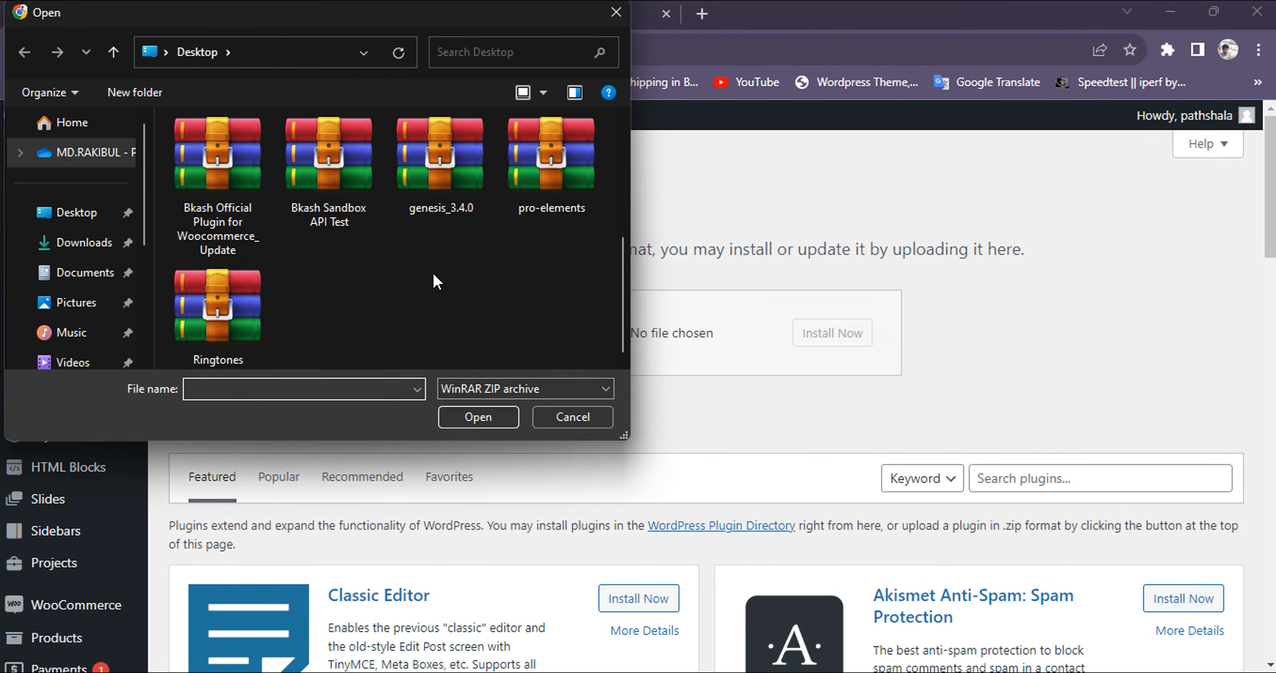
pyautogui.click(338, 229)
pyautogui.click(463, 418)
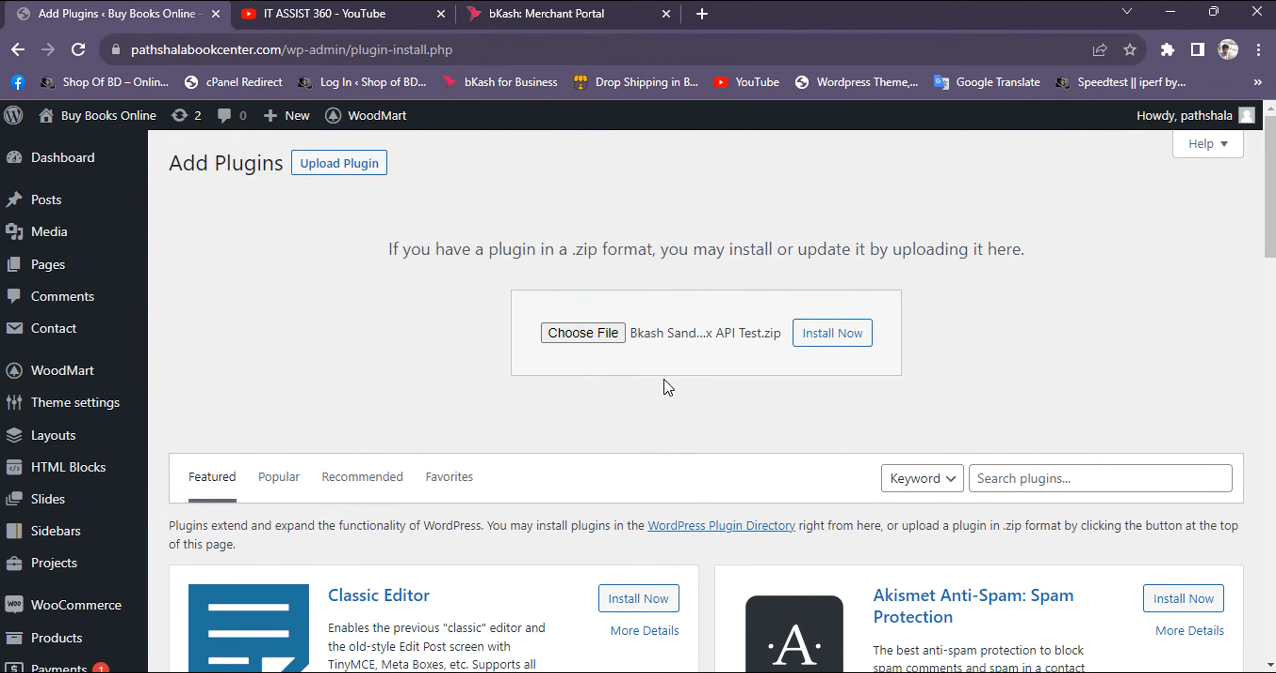
# Install the Bkash Sandbox API Test plugin from the chosen archive and activate it
pyautogui.click(799, 339)
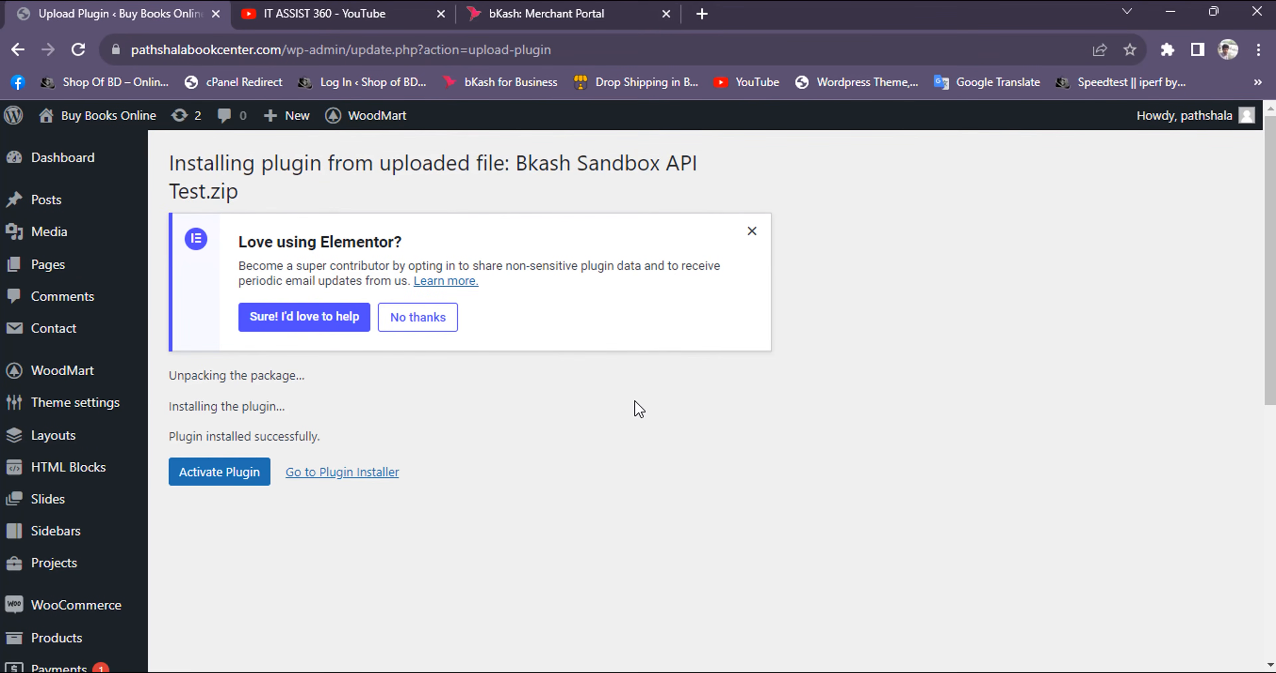
pyautogui.click(244, 481)
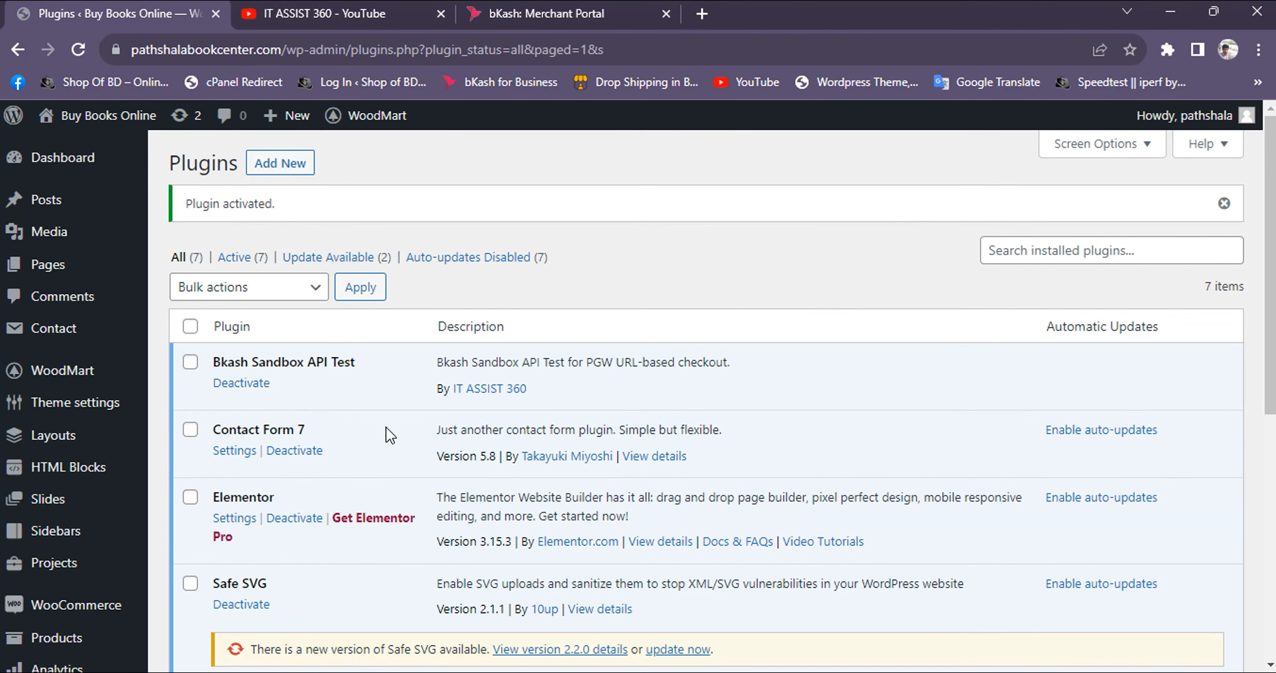
pyautogui.scroll(-2, 350, 451)
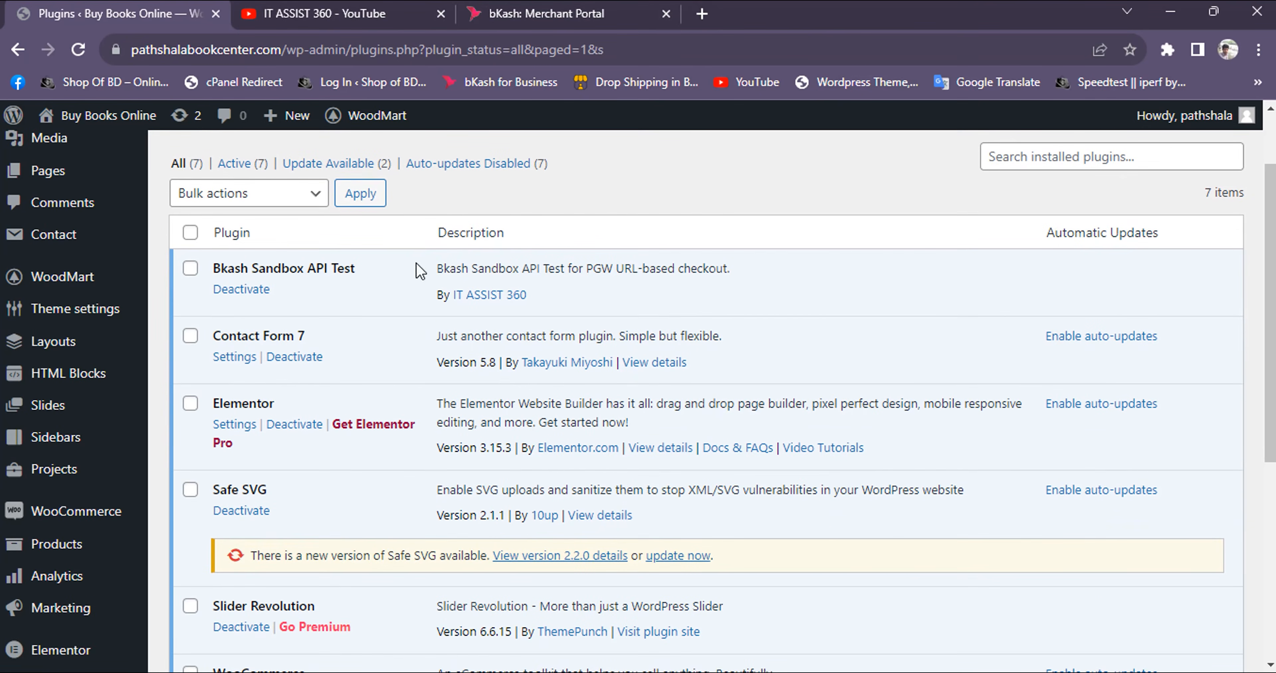
pyautogui.scroll(2, 511, 325)
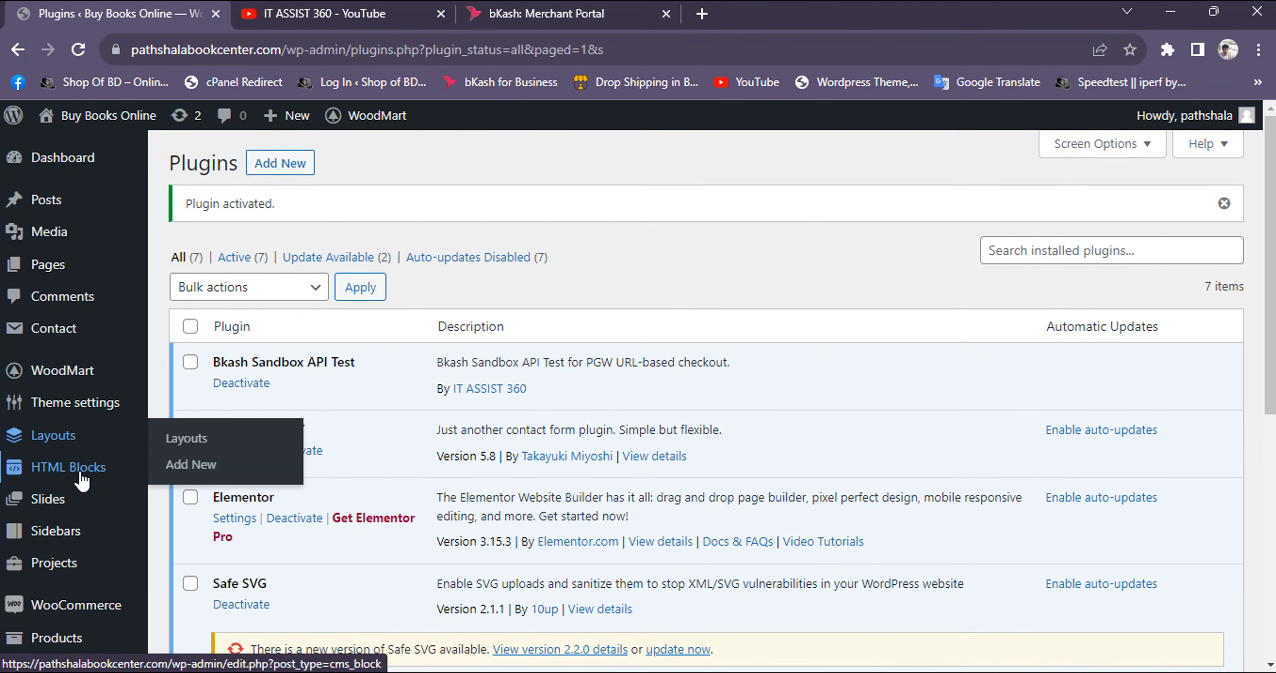
# Open the WooCommerce payment settings and manage the Bkash Sandbox API Test payment method
pyautogui.moveTo(89, 610)
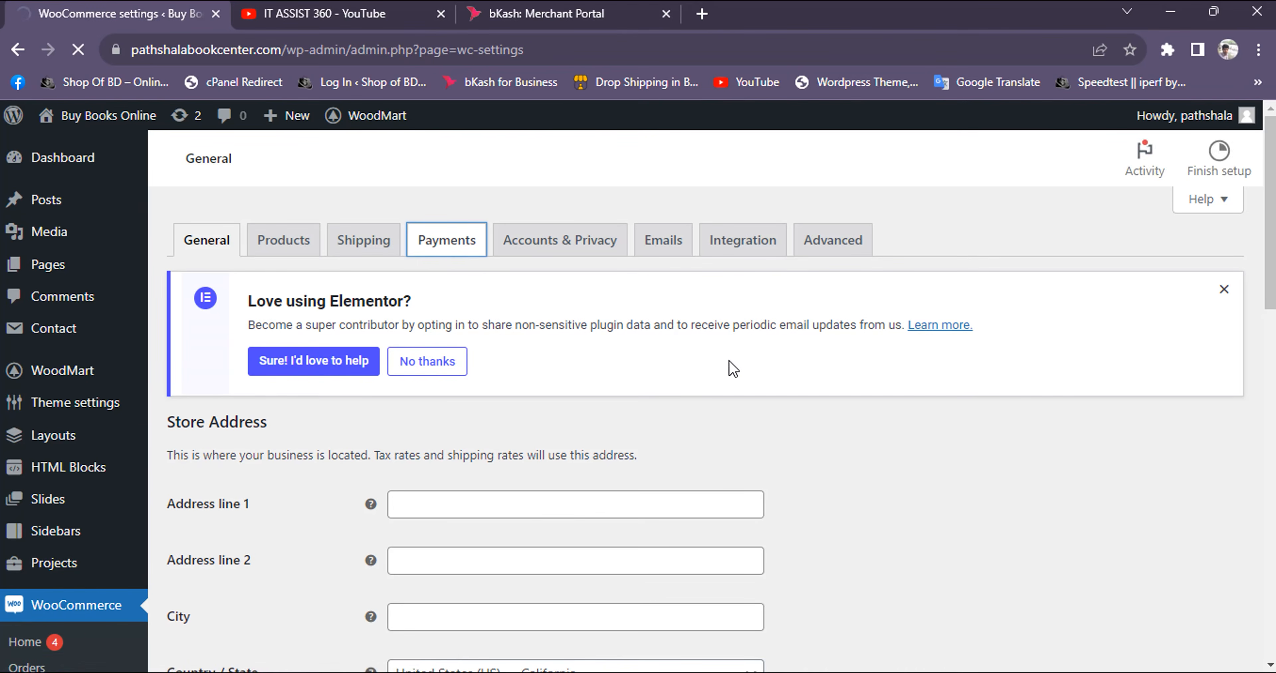
pyautogui.scroll(-2, 729, 361)
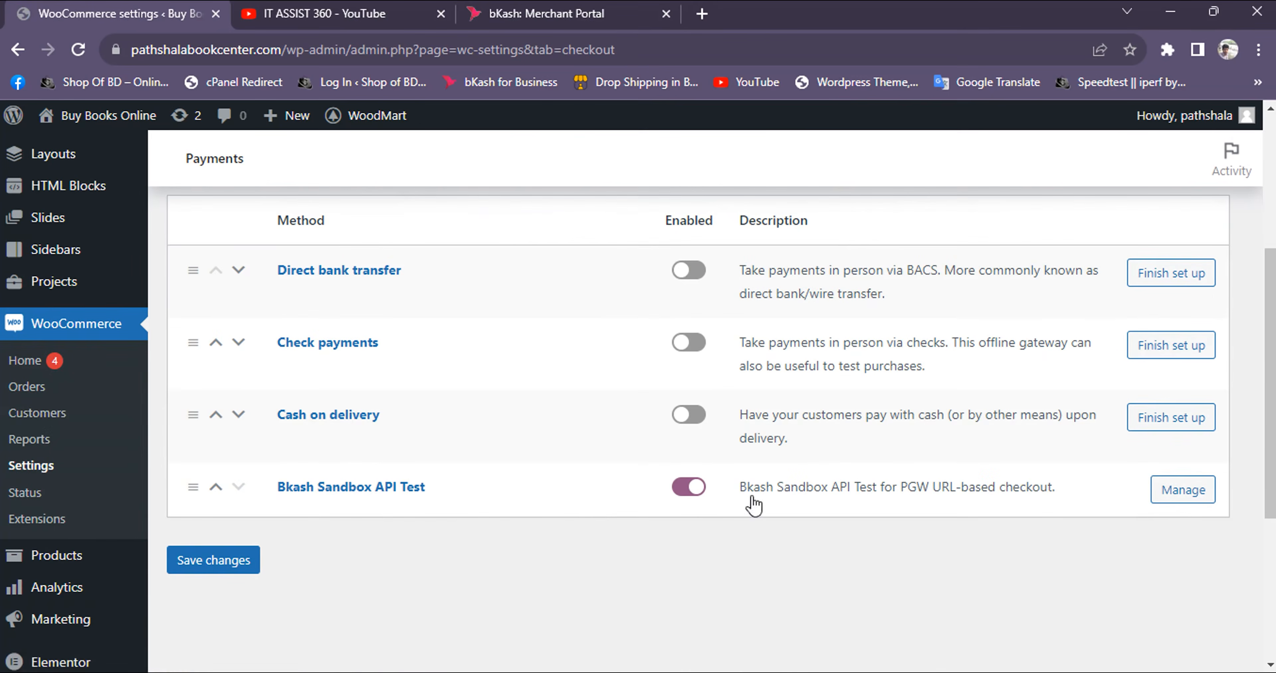
pyautogui.click(1175, 507)
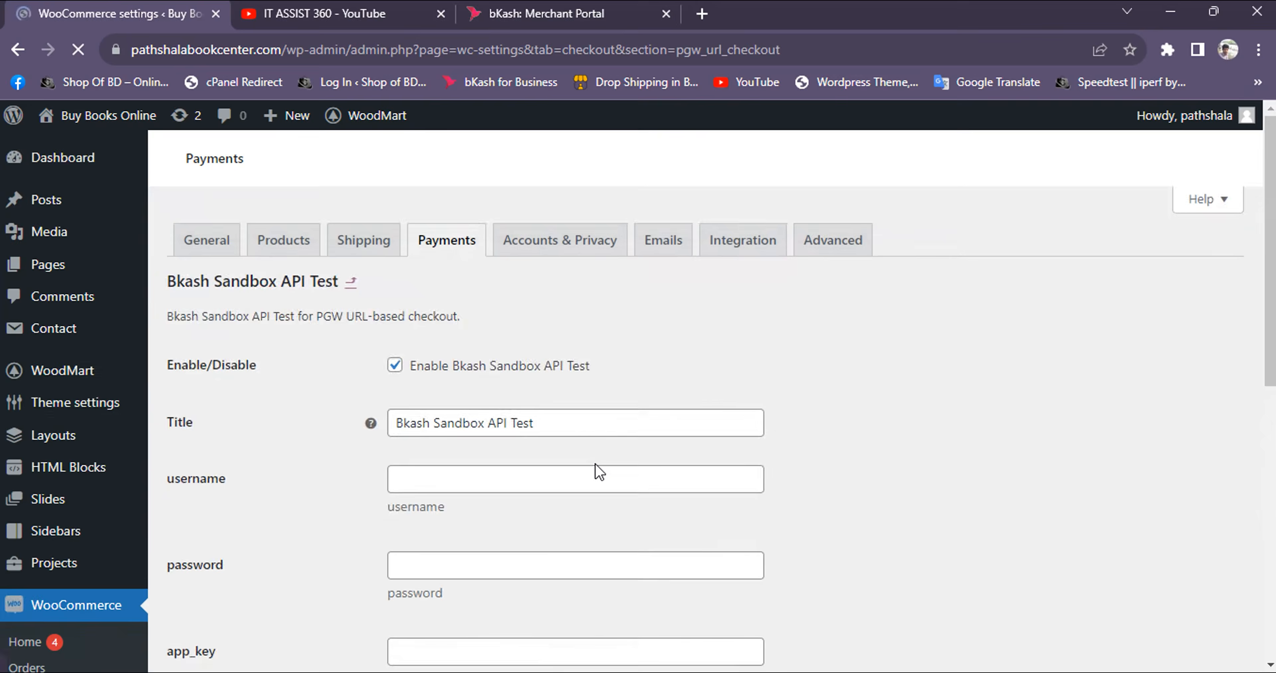
pyautogui.scroll(-6, 521, 463)
pyautogui.scroll(8, 495, 416)
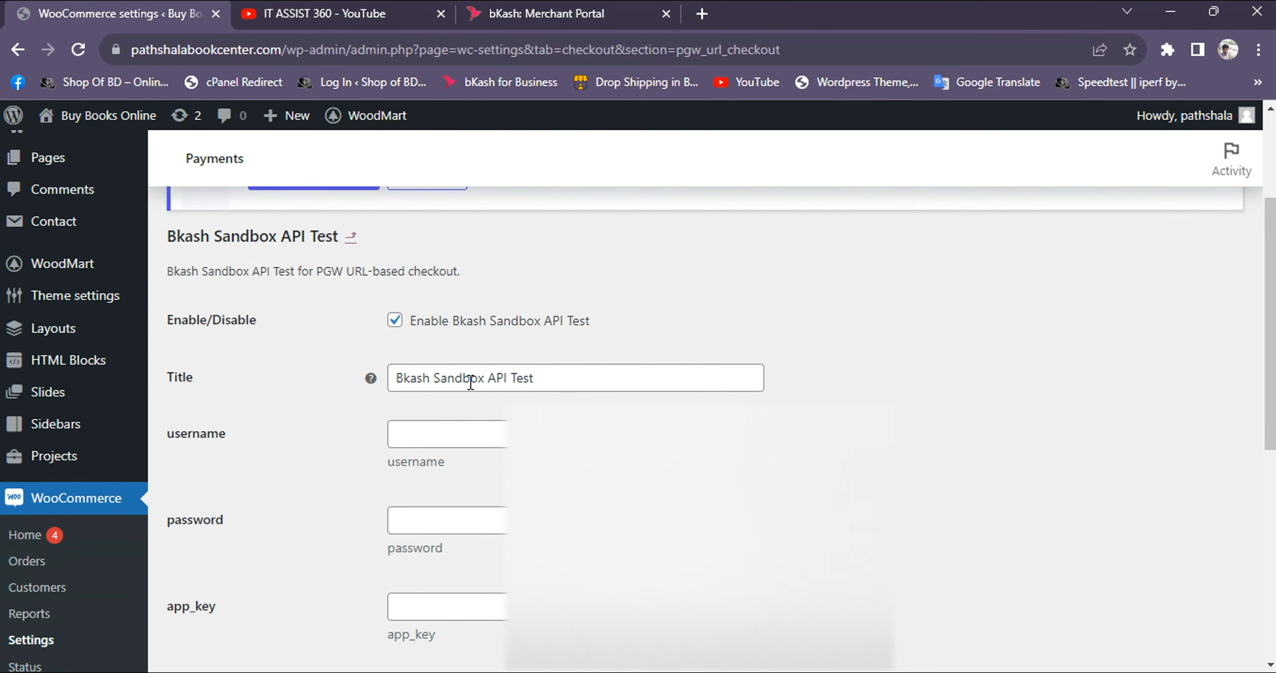
# Copy the sandbox username from the bKash Merchant Portal and fill in the payment method's username and password fields
pyautogui.click(451, 439)
pyautogui.click(538, 18)
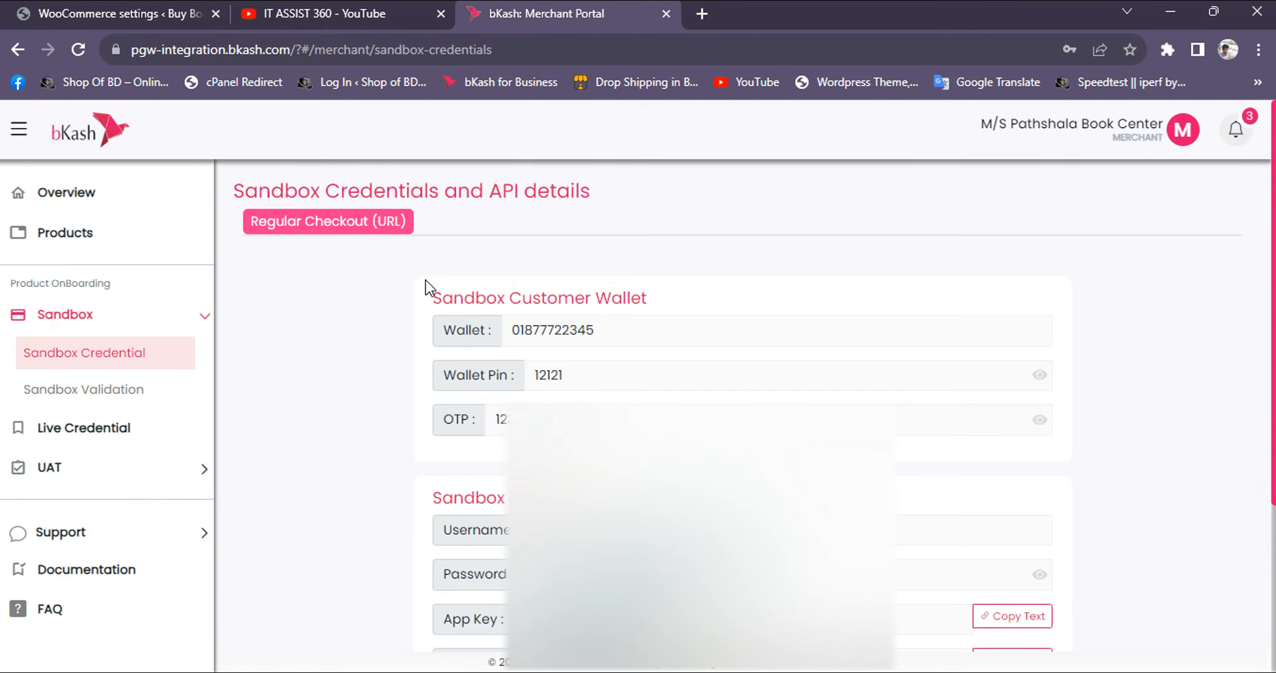
pyautogui.scroll(-4, 396, 455)
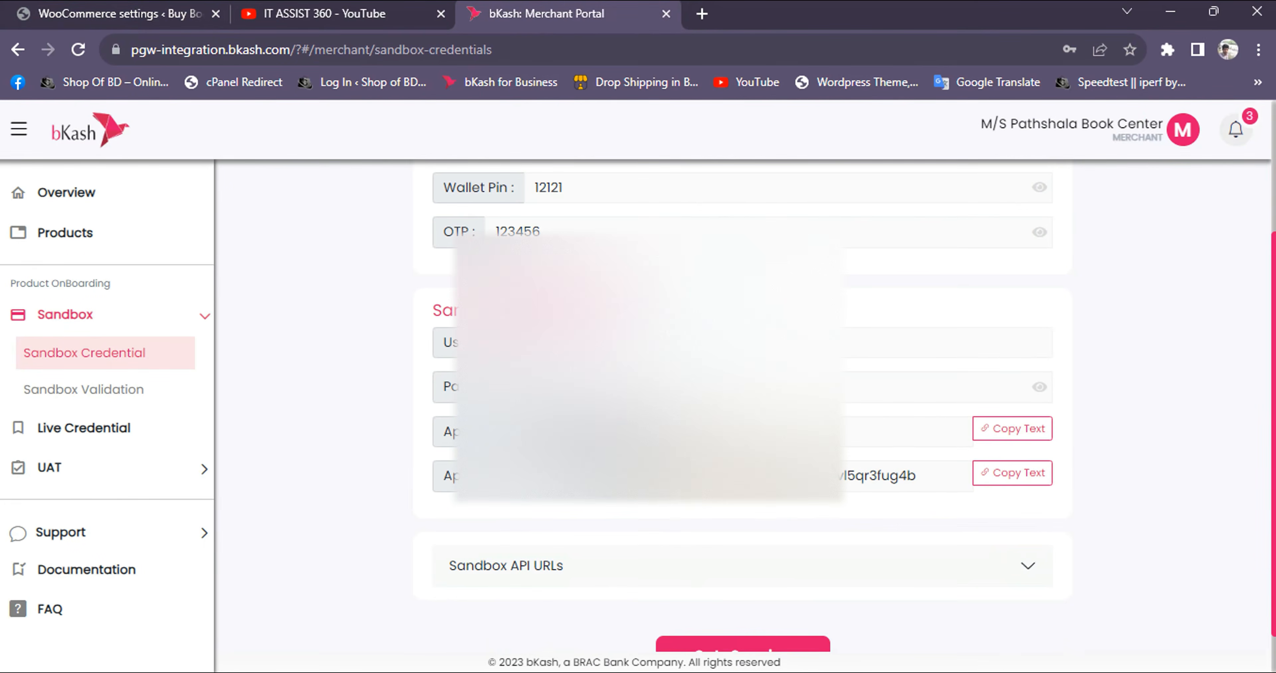
pyautogui.doubleClick(612, 341)
pyautogui.hotkey('ctrl', 'c')
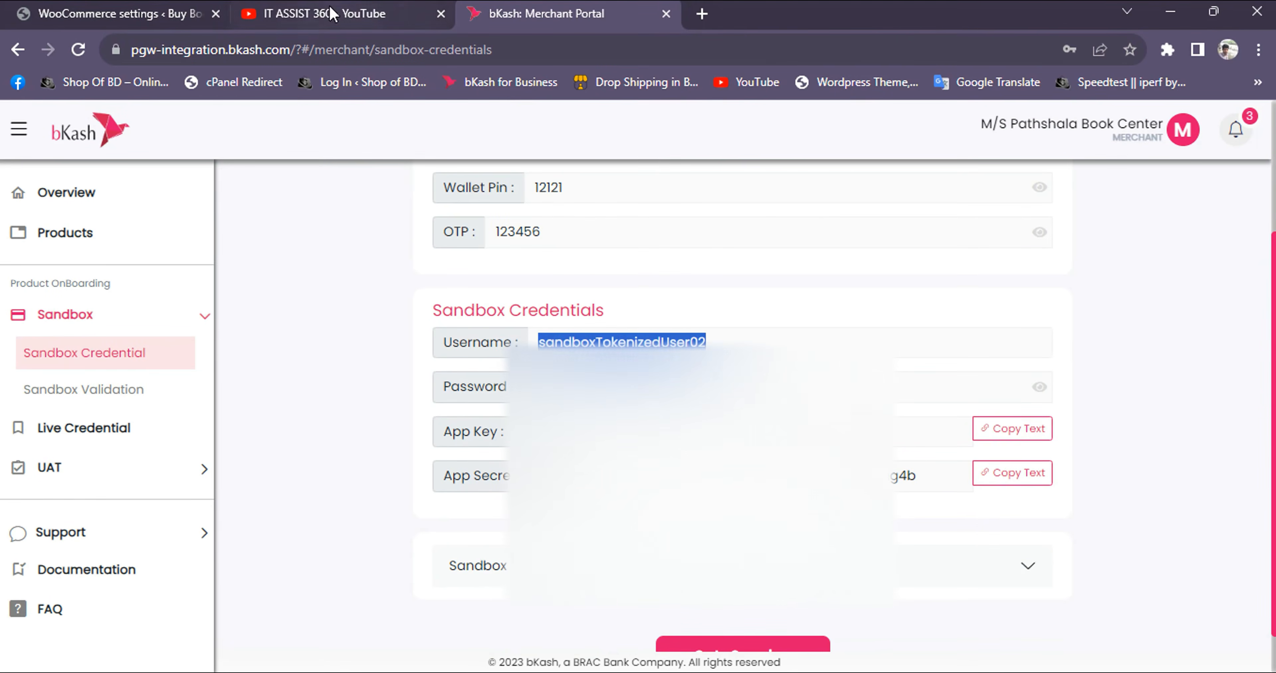
pyautogui.click(119, 13)
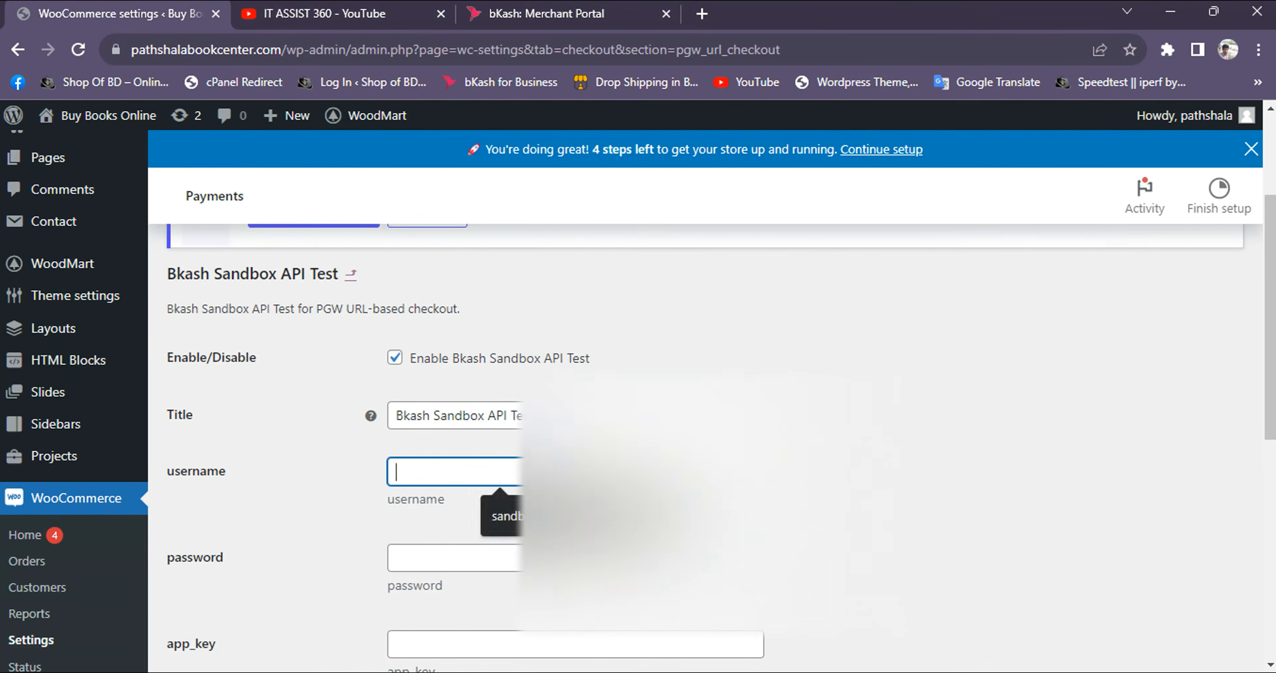
pyautogui.hotkey('ctrl', 'v')
pyautogui.click(515, 569)
pyautogui.hotkey('ctrl', 'v')
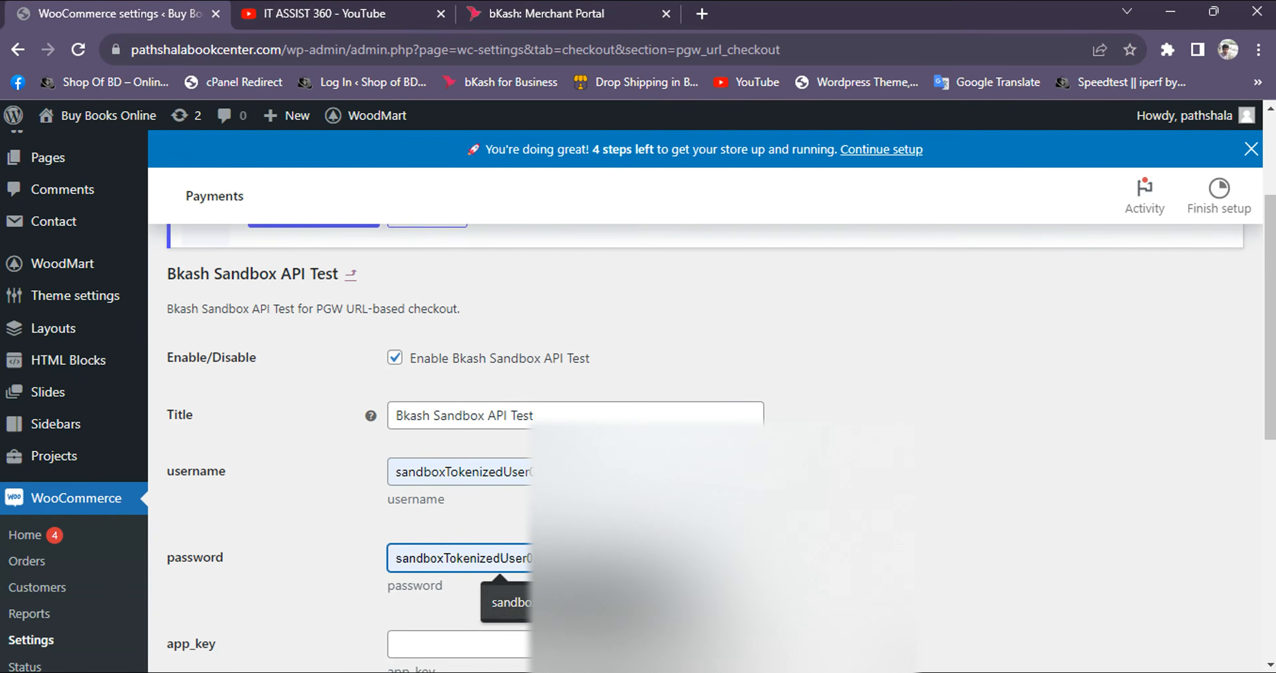
# Copy the sandbox app key from the bKash Merchant Portal into the payment method's app_key field
pyautogui.click(575, 13)
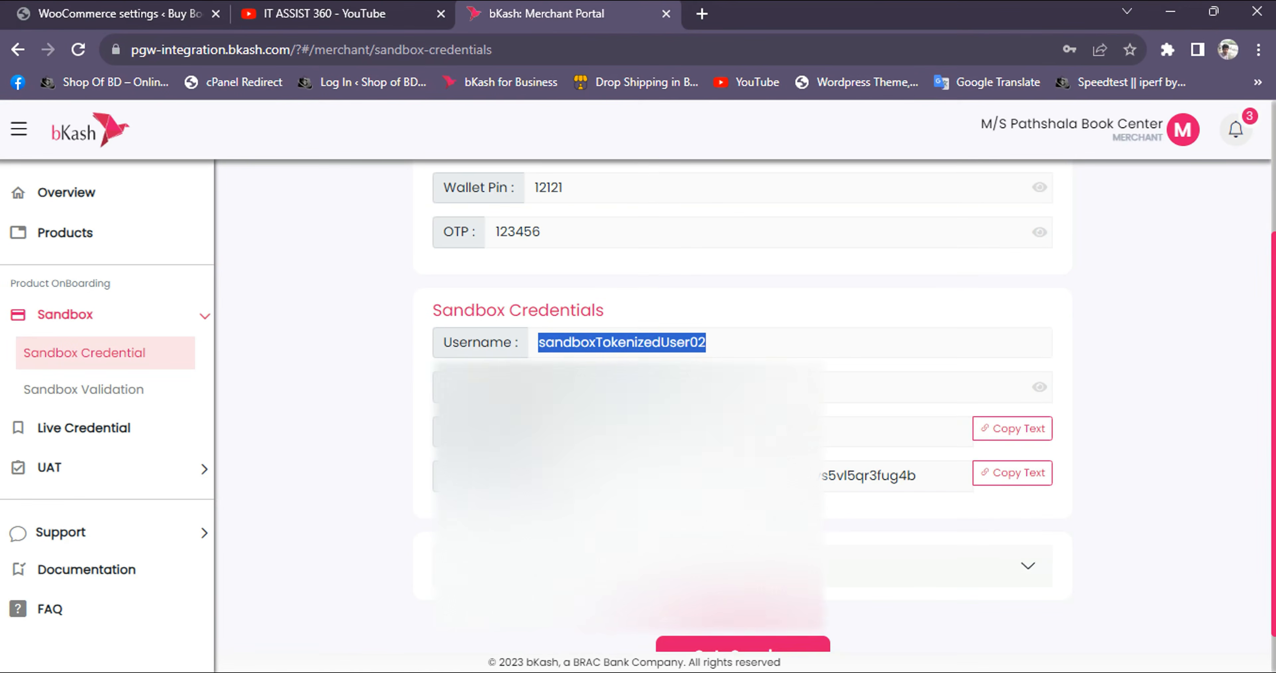
pyautogui.click(755, 387)
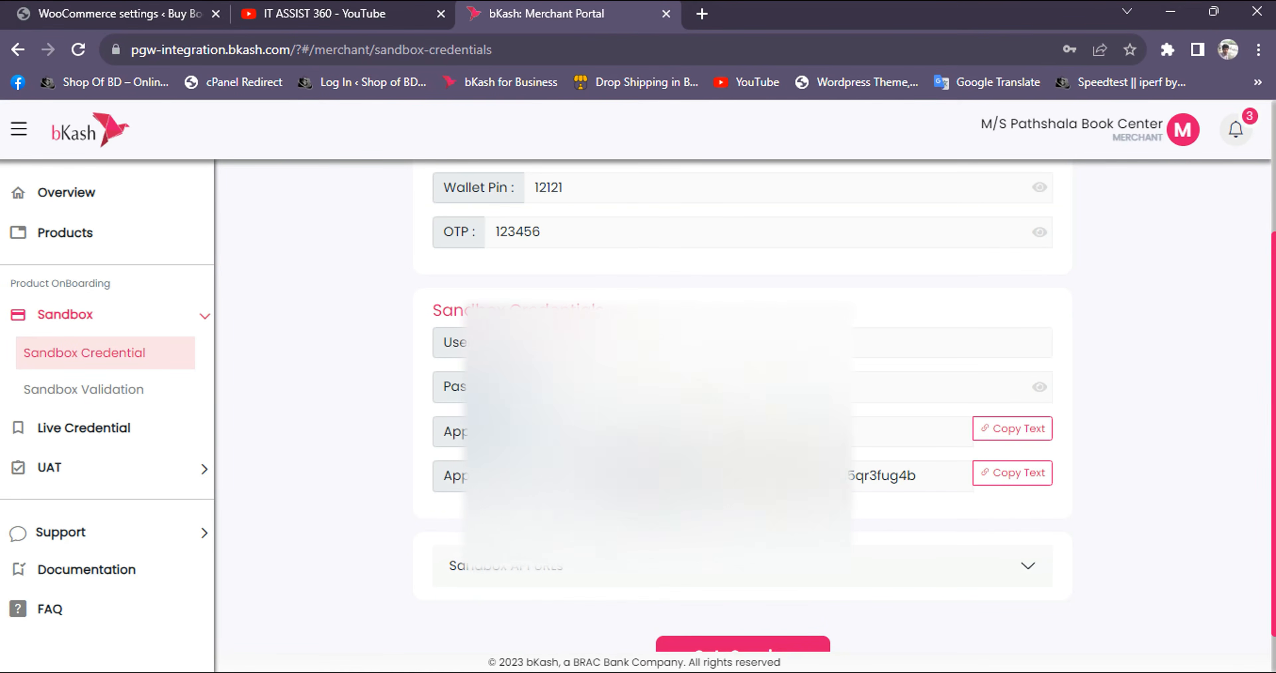
pyautogui.tripleClick(466, 433)
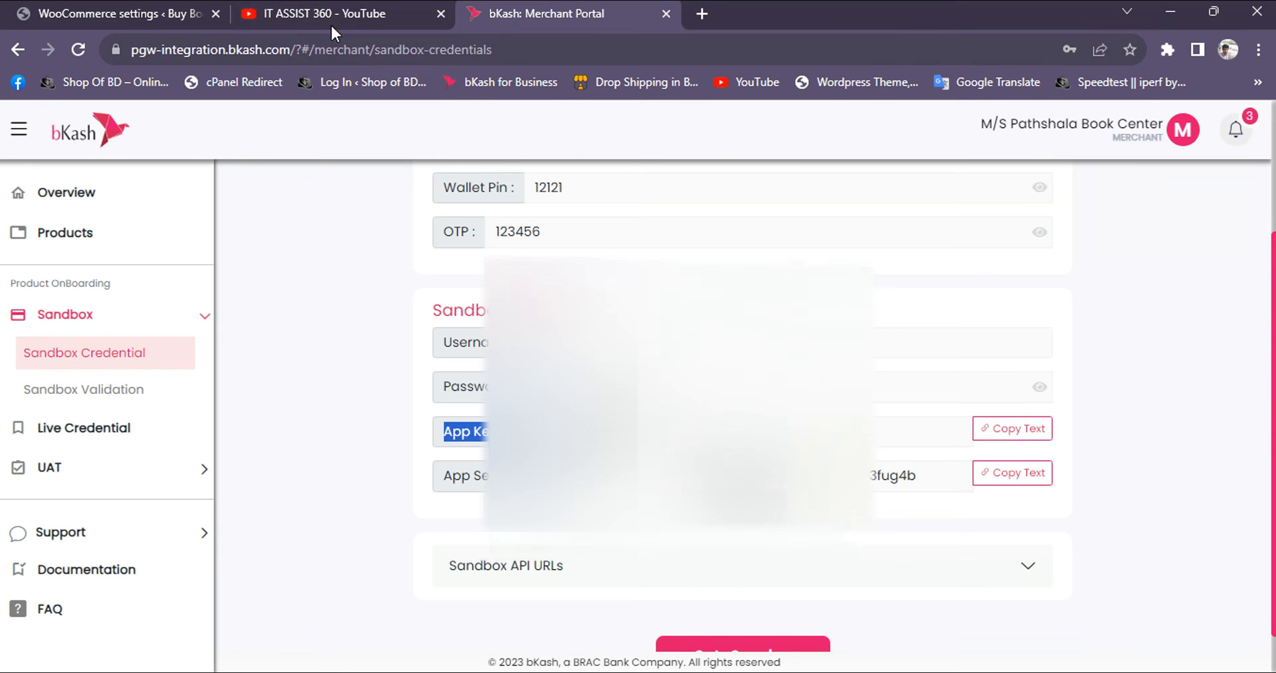
pyautogui.click(107, 15)
pyautogui.scroll(-3, 342, 436)
pyautogui.click(422, 457)
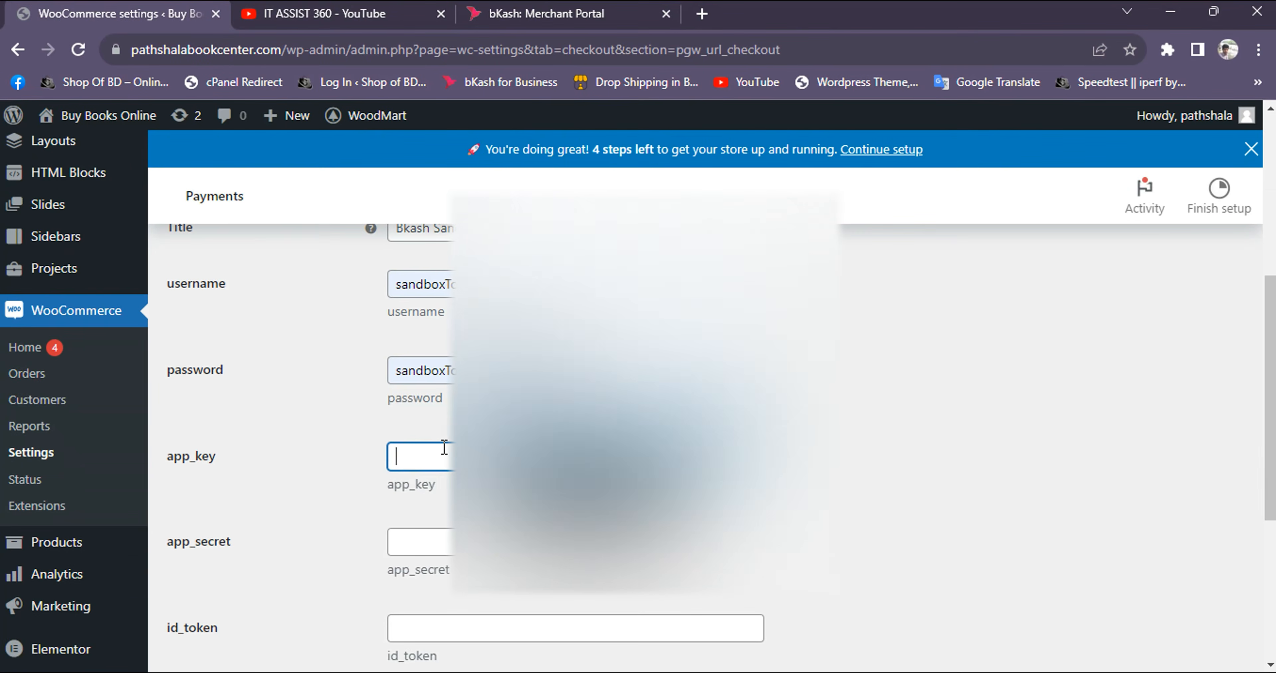
pyautogui.hotkey('ctrl', 'v')
# Fill in the payment method's app_secret field with the sandbox app secret and check it against the bKash Merchant Portal
pyautogui.click(411, 542)
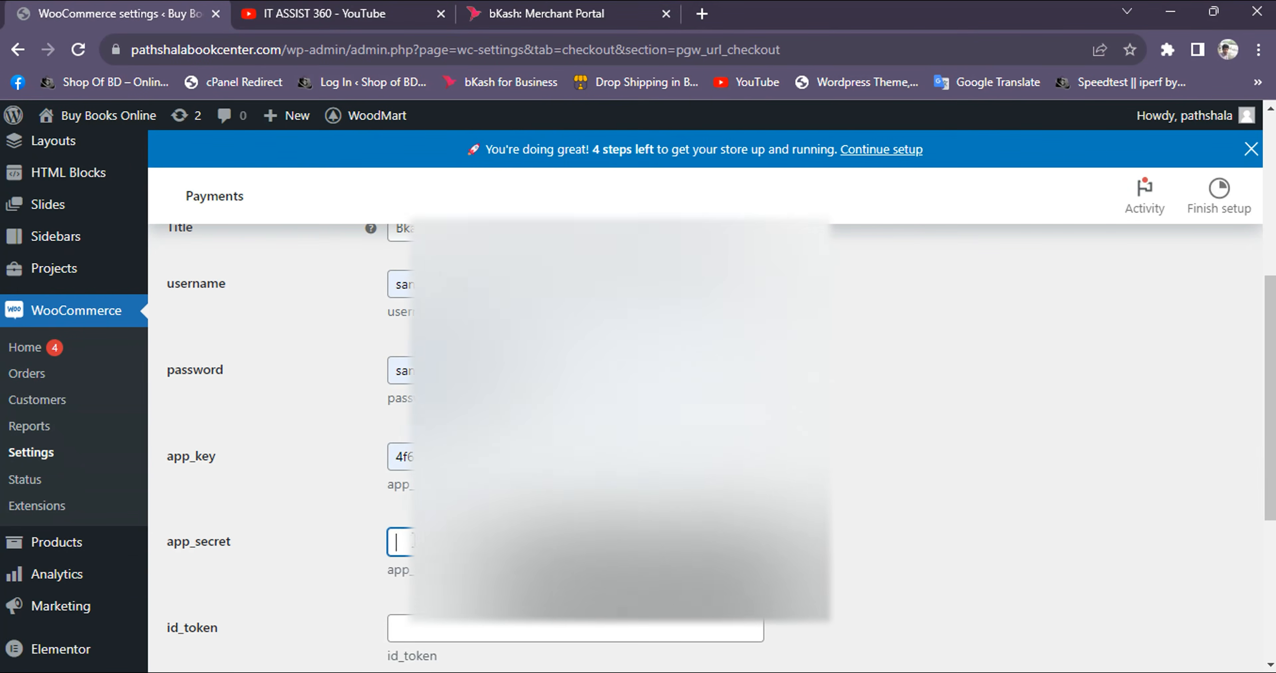
pyautogui.hotkey('ctrl', 'v')
pyautogui.click(547, 15)
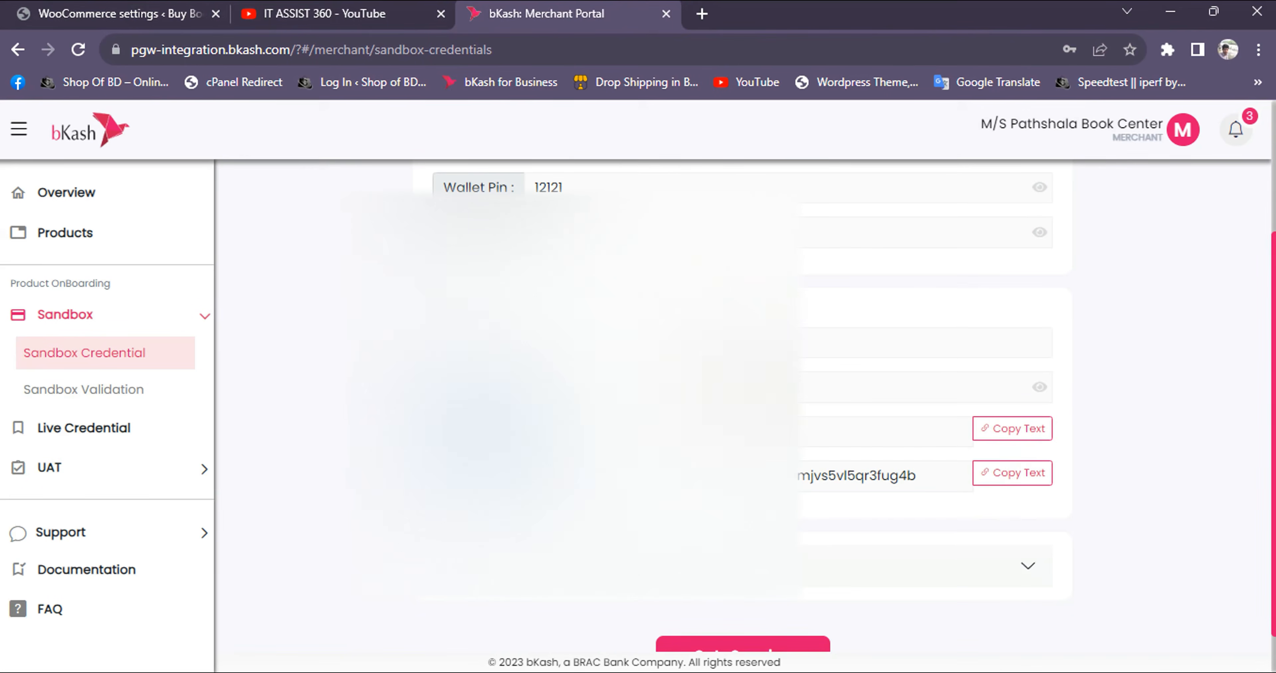
pyautogui.click(117, 7)
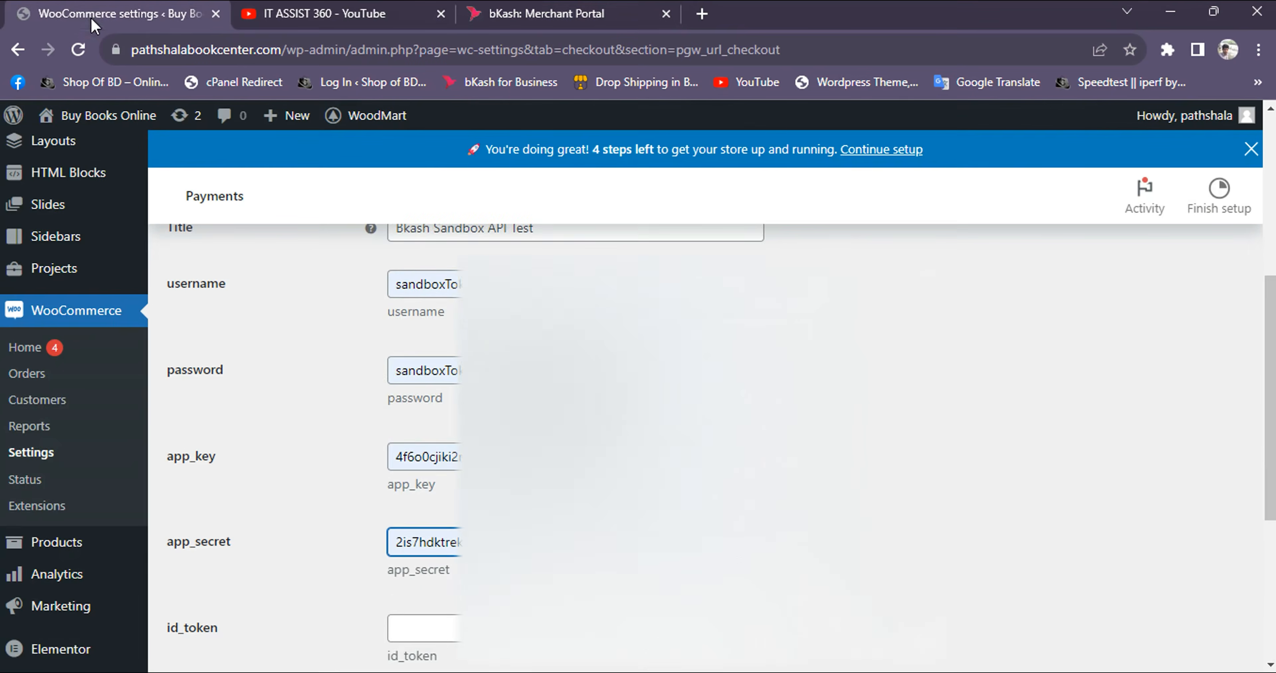
# Save the Bkash Sandbox API Test payment method settings and review the stored credential fields
pyautogui.scroll(-3, 228, 477)
pyautogui.scroll(-2, 441, 616)
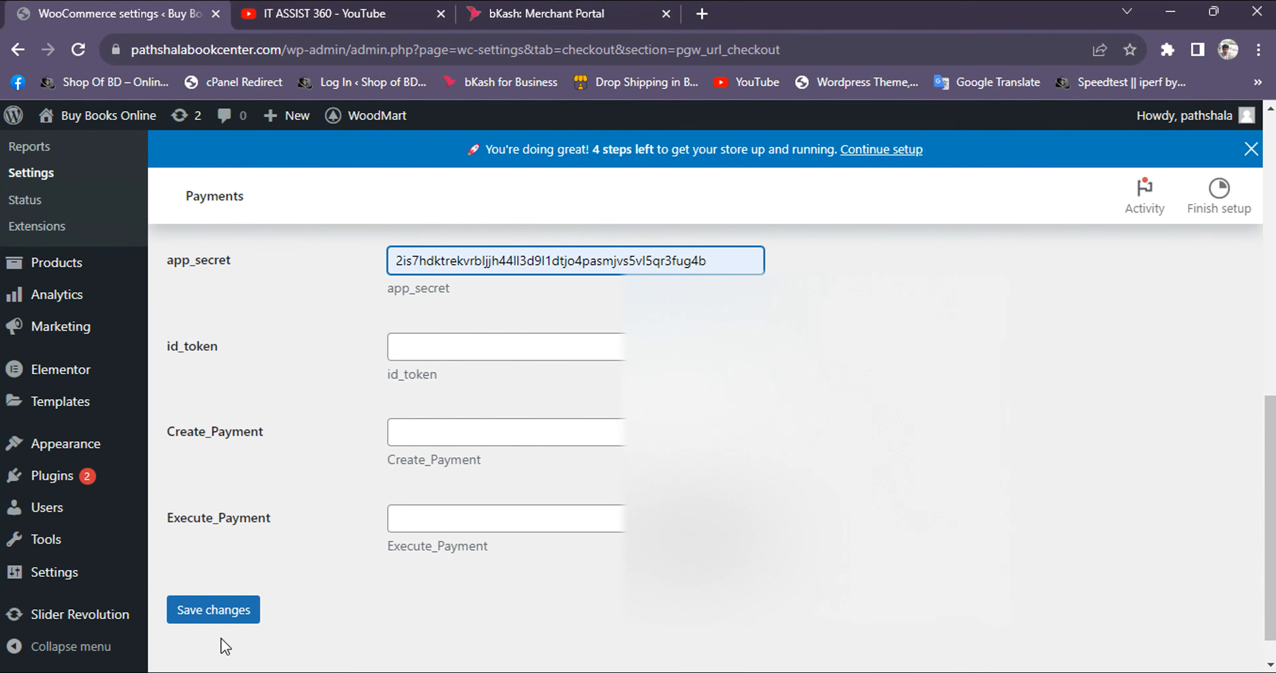
pyautogui.click(221, 625)
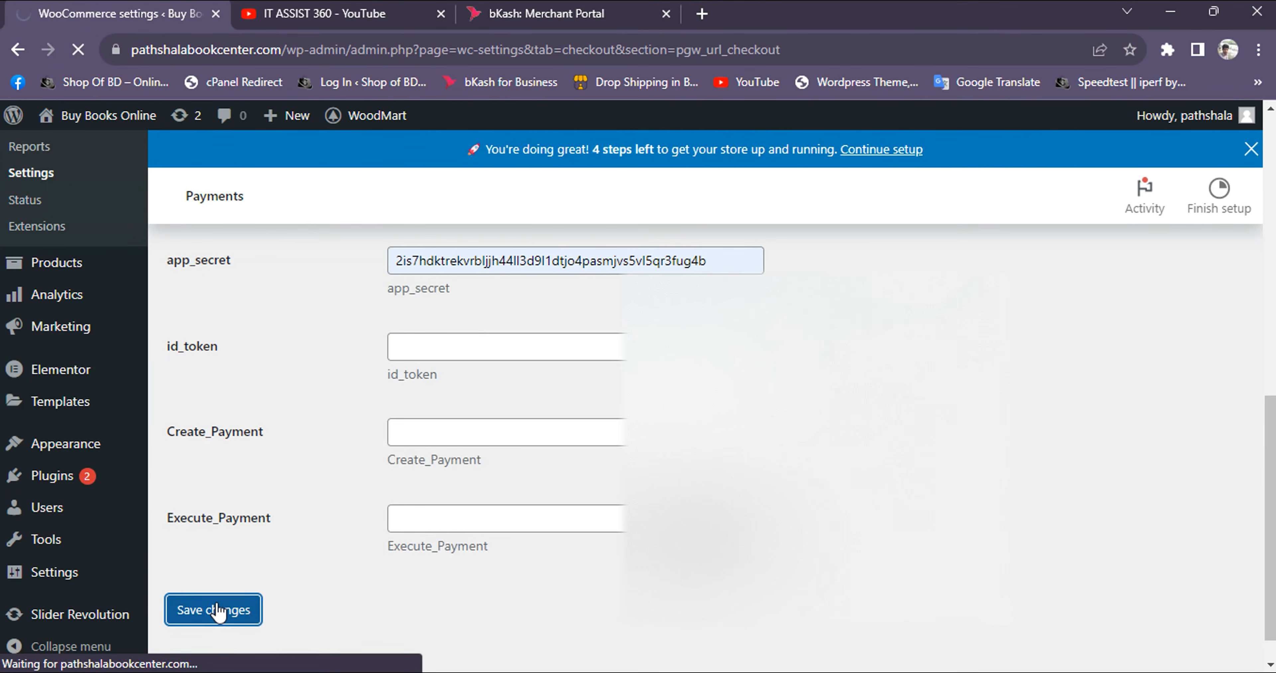
pyautogui.scroll(-10, 373, 583)
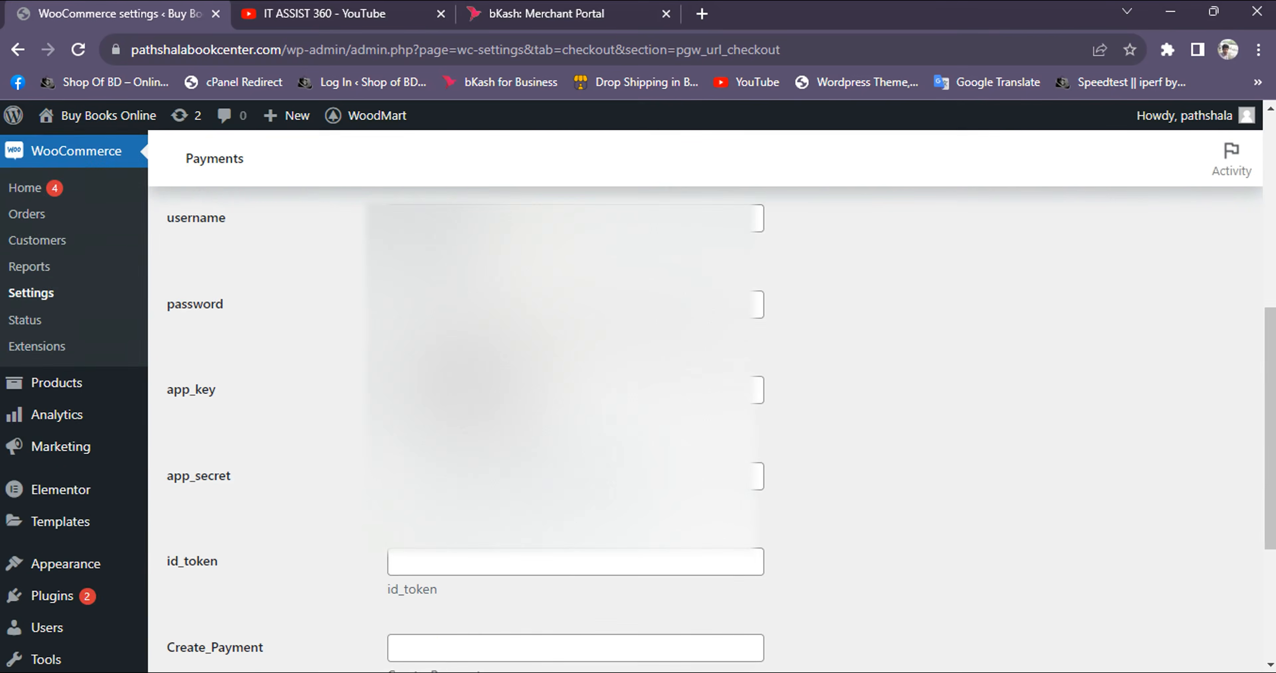
pyautogui.scroll(-2, 331, 501)
pyautogui.scroll(2, 319, 490)
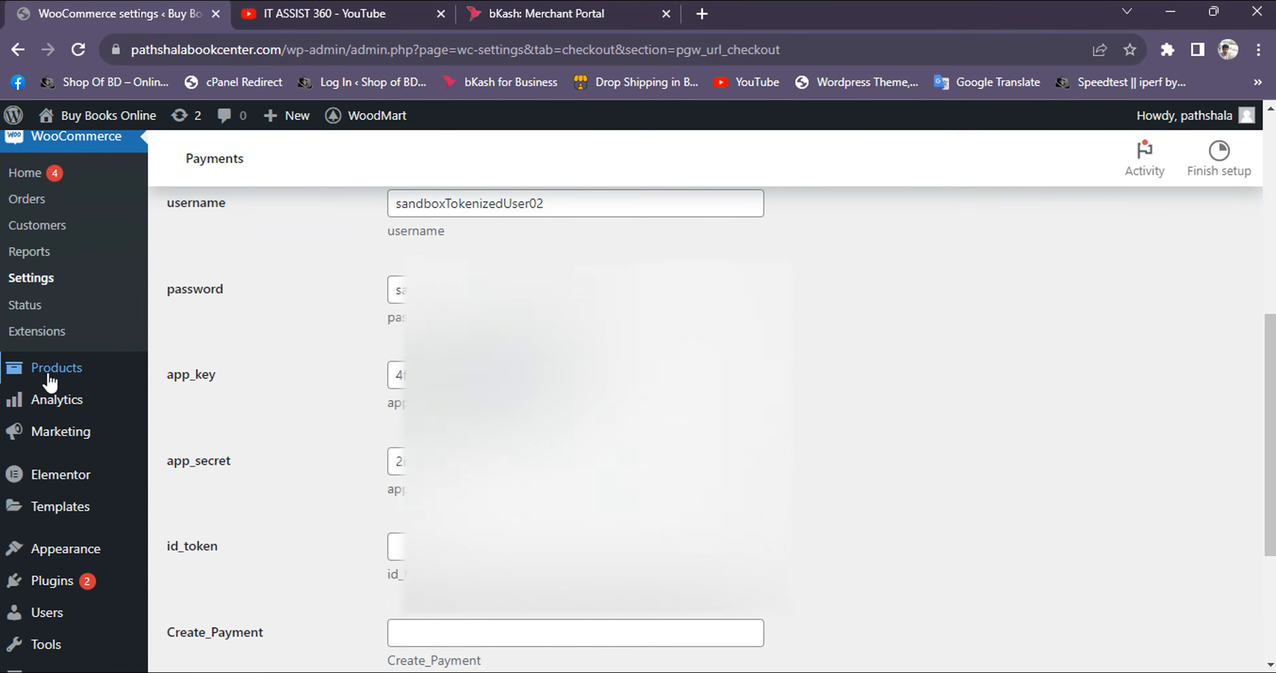
# Start a new WooCommerce product named "test" and enter a one-word product description
pyautogui.moveTo(49, 379)
pyautogui.click(187, 390)
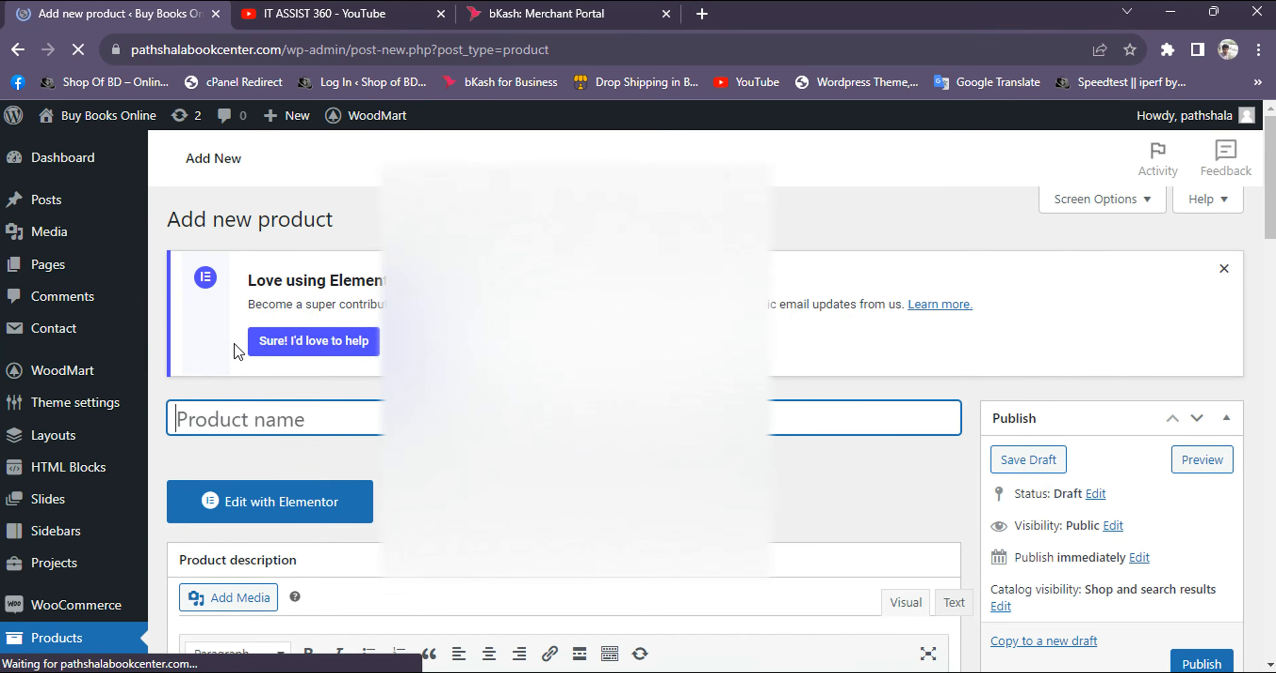
pyautogui.write('test')
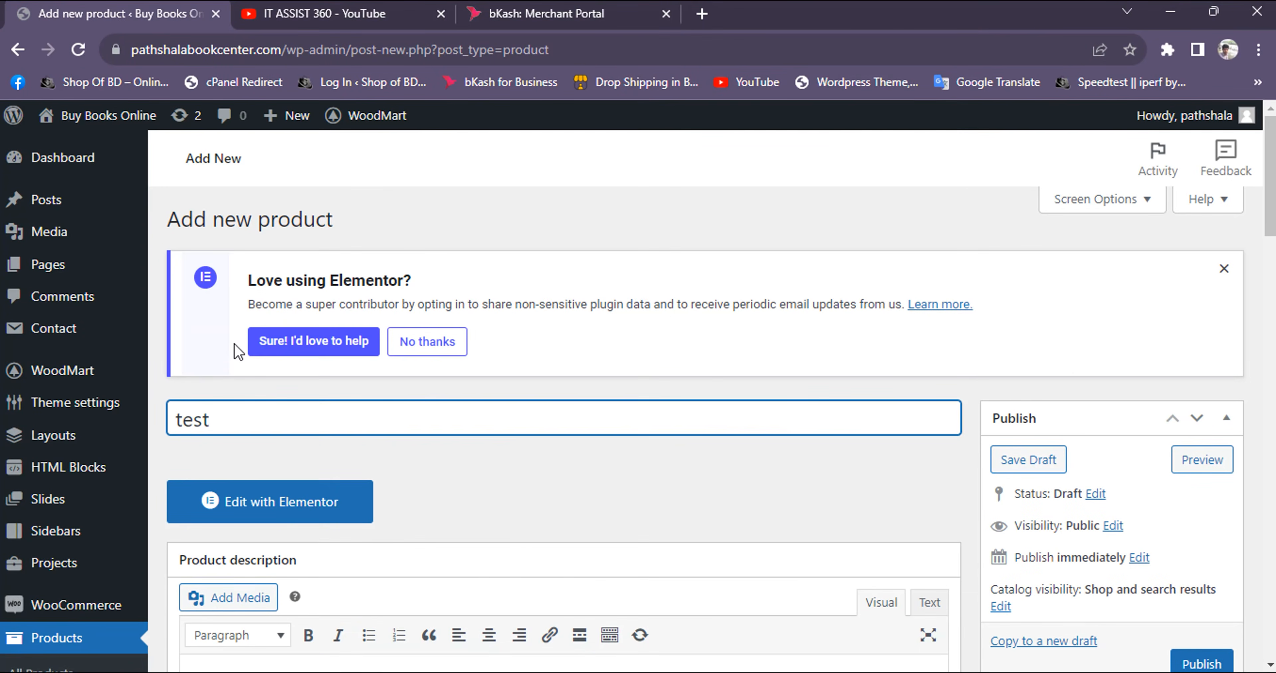
pyautogui.scroll(-5, 262, 369)
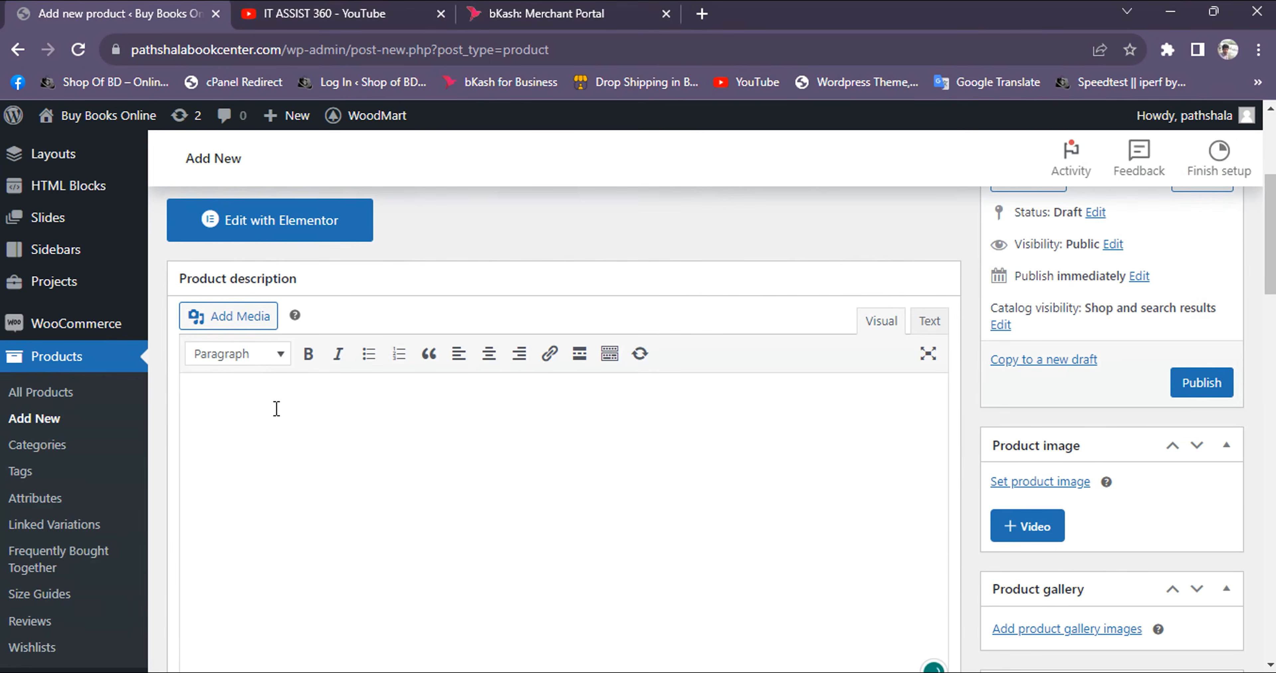
pyautogui.write('est')
pyautogui.scroll(-10, 276, 412)
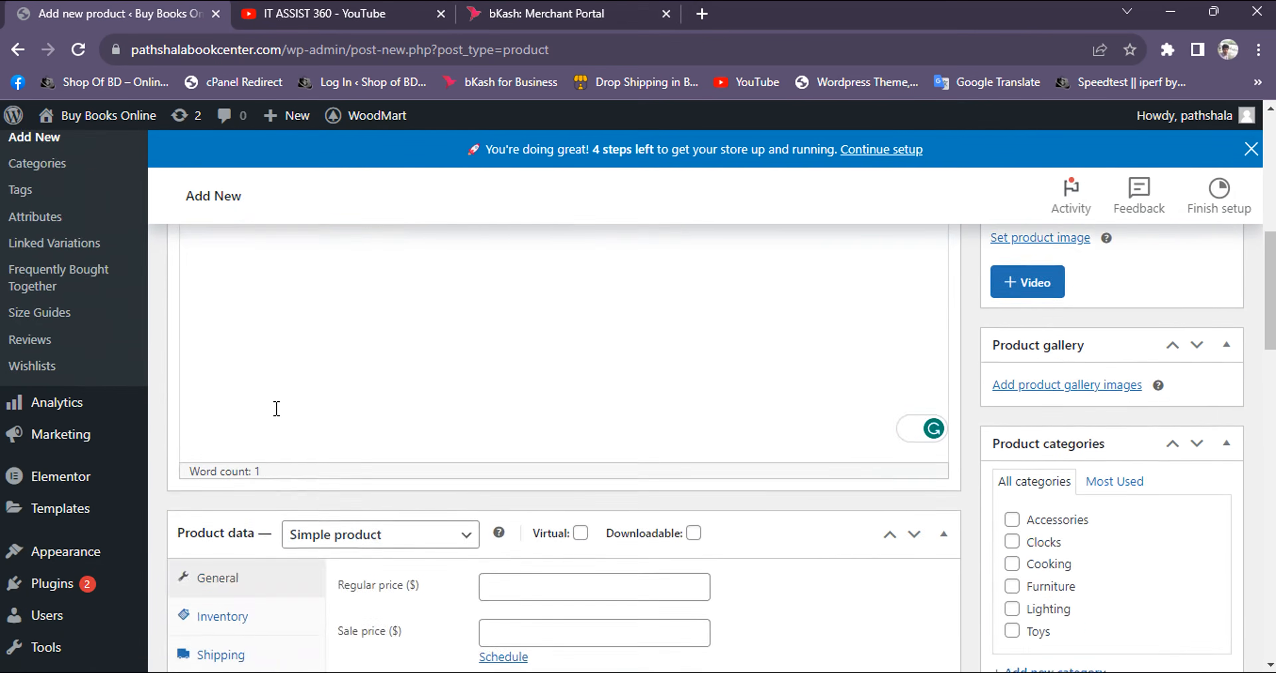
# Set the product's regular price to 1 and publish it
pyautogui.scroll(3, 484, 306)
pyautogui.click(559, 400)
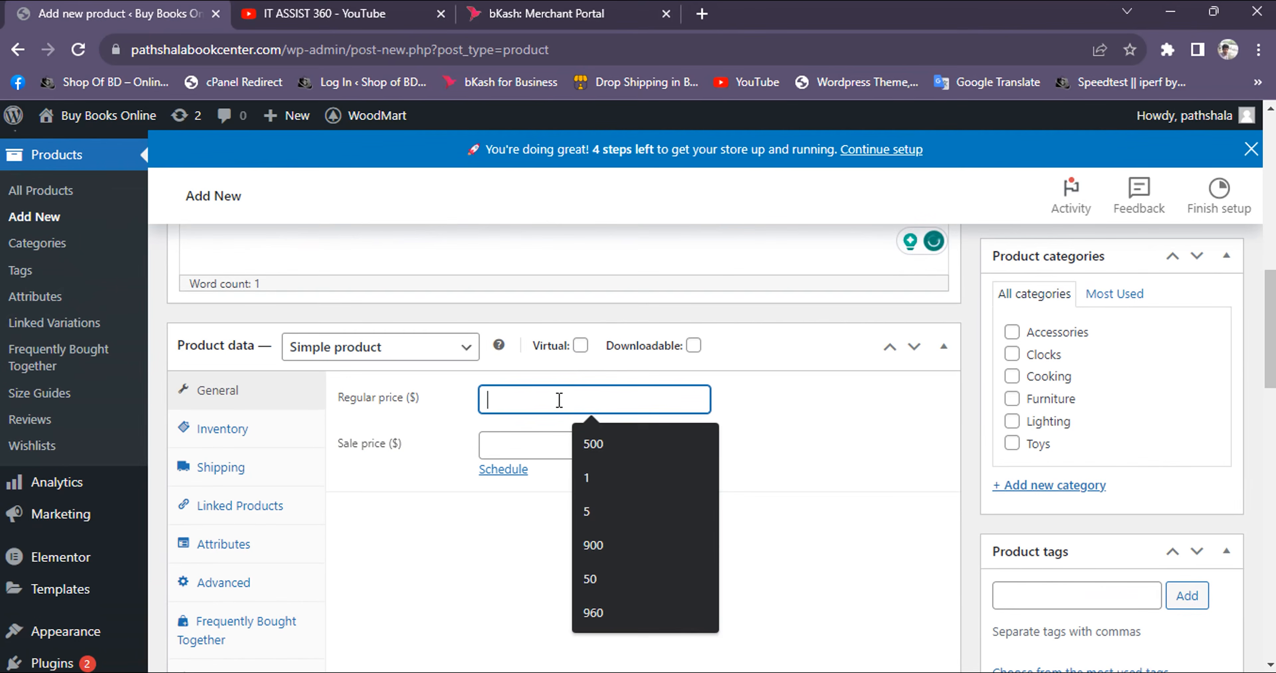
pyautogui.write('1')
pyautogui.click(848, 391)
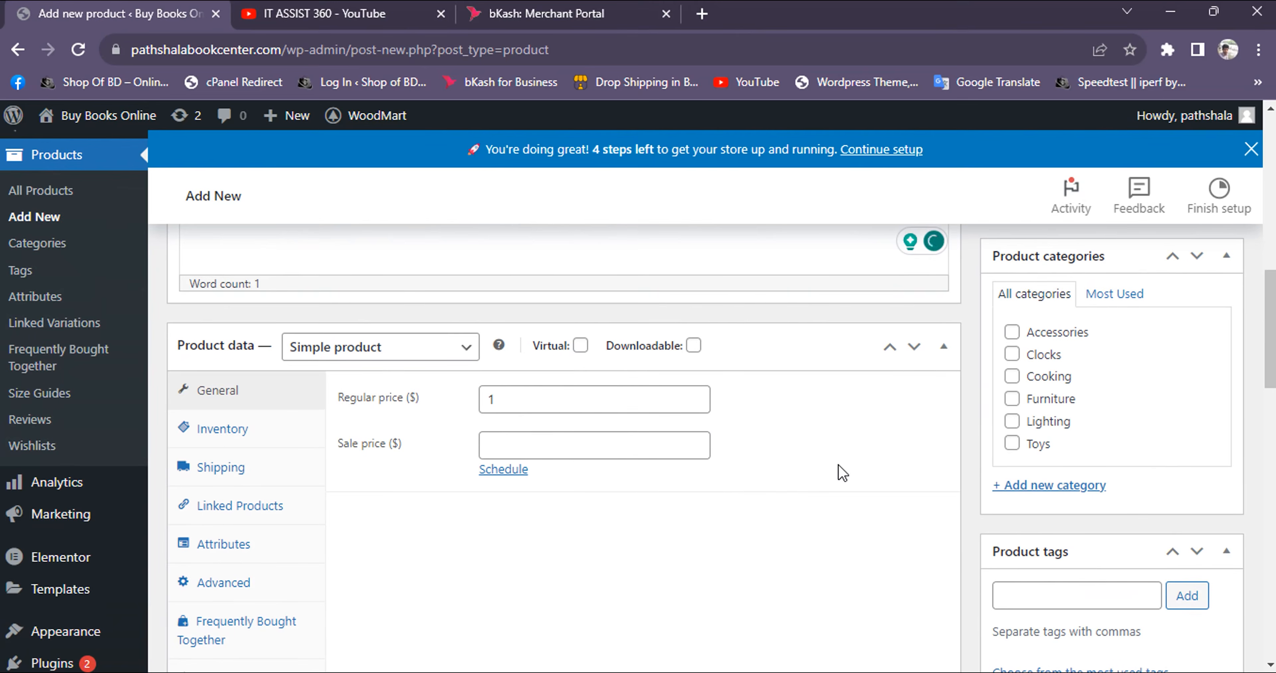
pyautogui.scroll(6, 1109, 464)
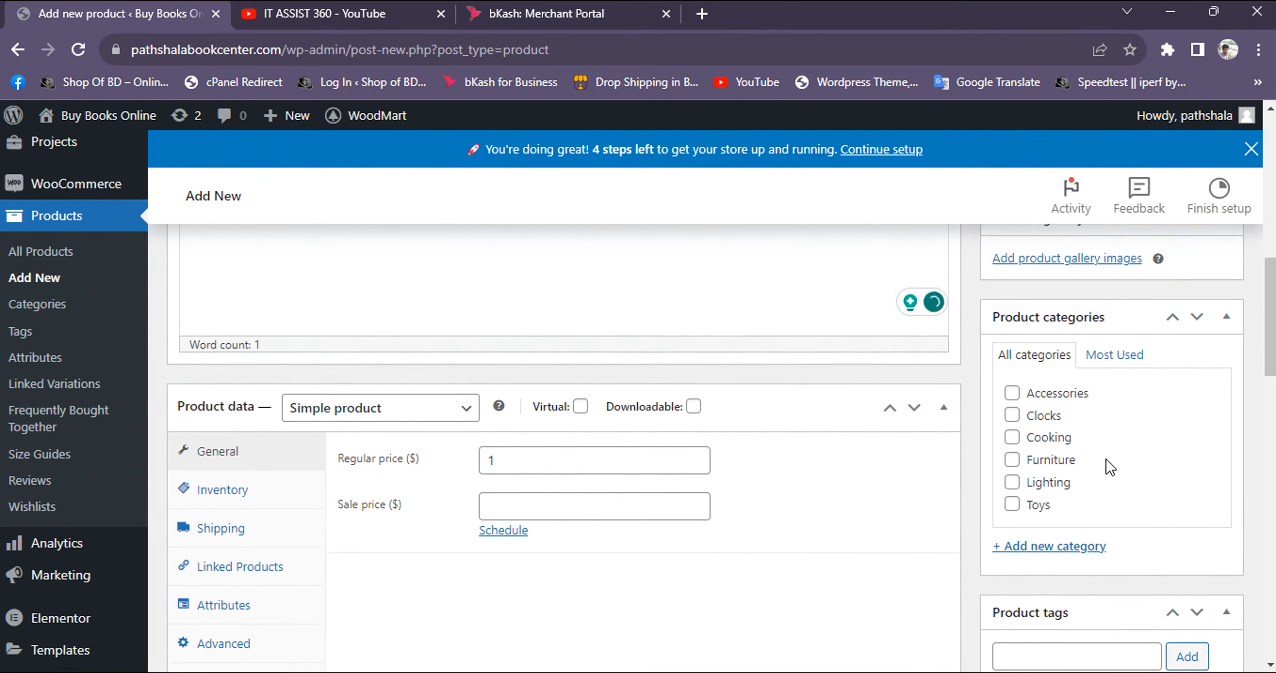
pyautogui.click(1219, 336)
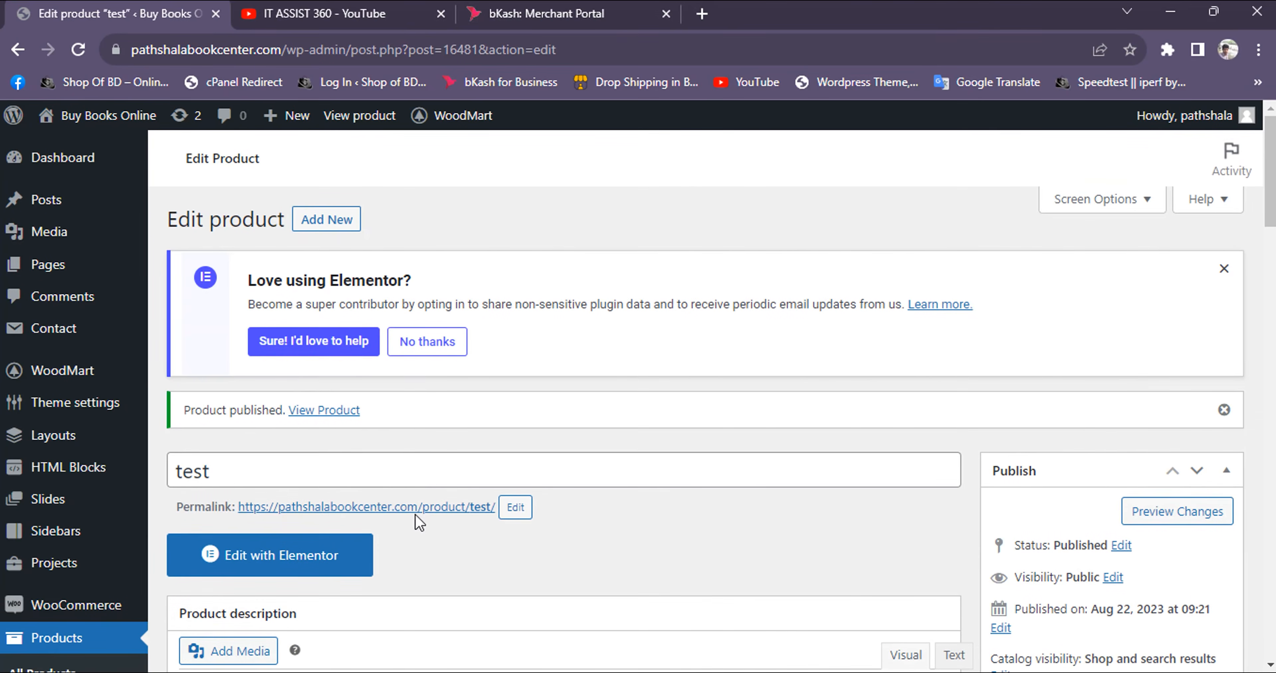
# Open the published test product's store page, add one unit to the cart and proceed to checkout
pyautogui.click(416, 513)
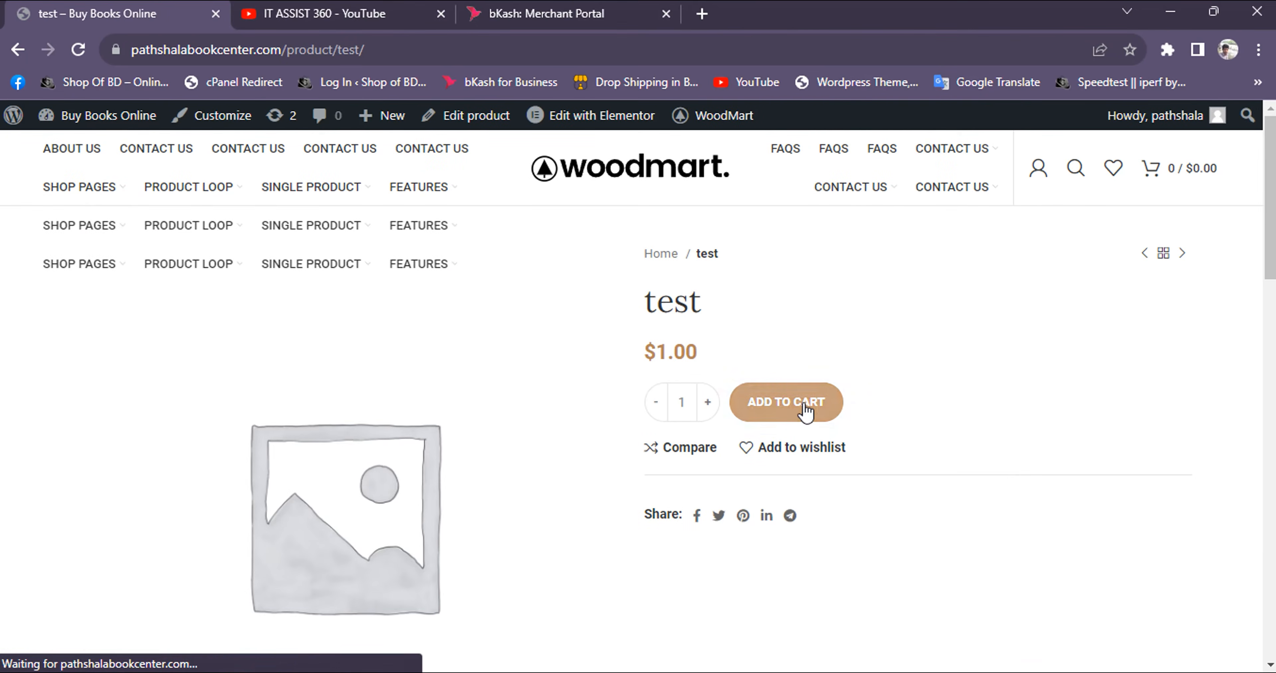
pyautogui.scroll(-2, 804, 397)
pyautogui.click(783, 305)
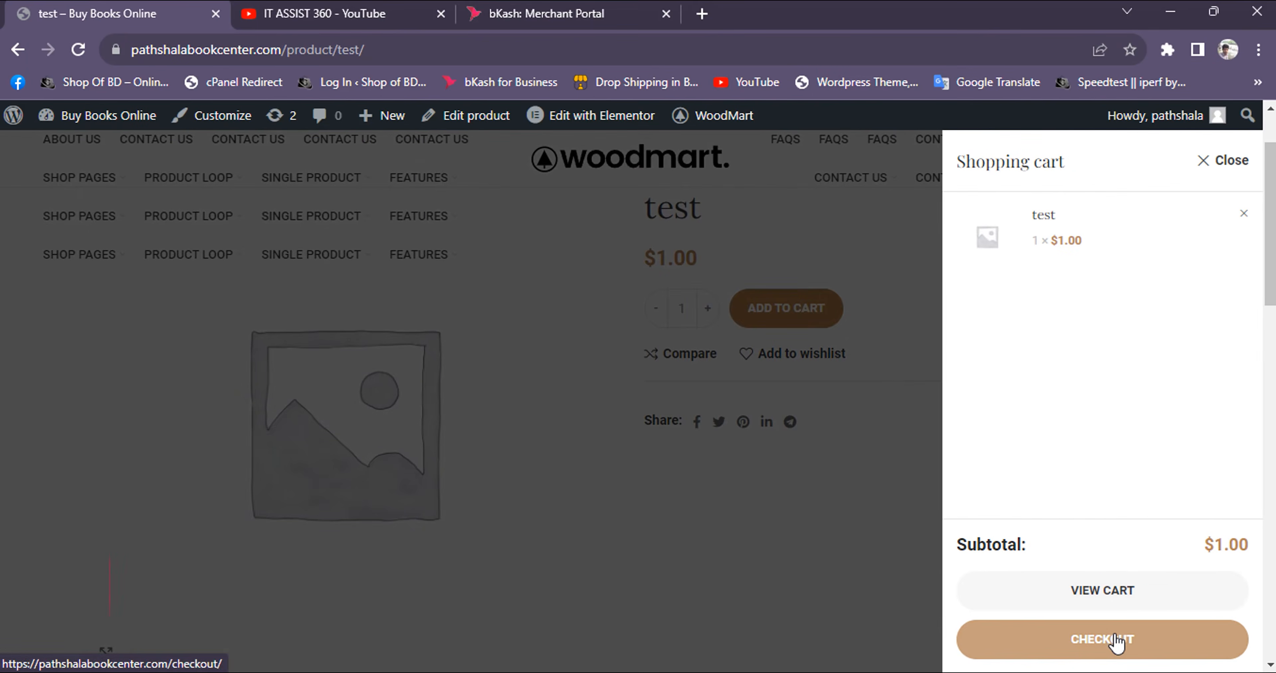
pyautogui.click(1116, 641)
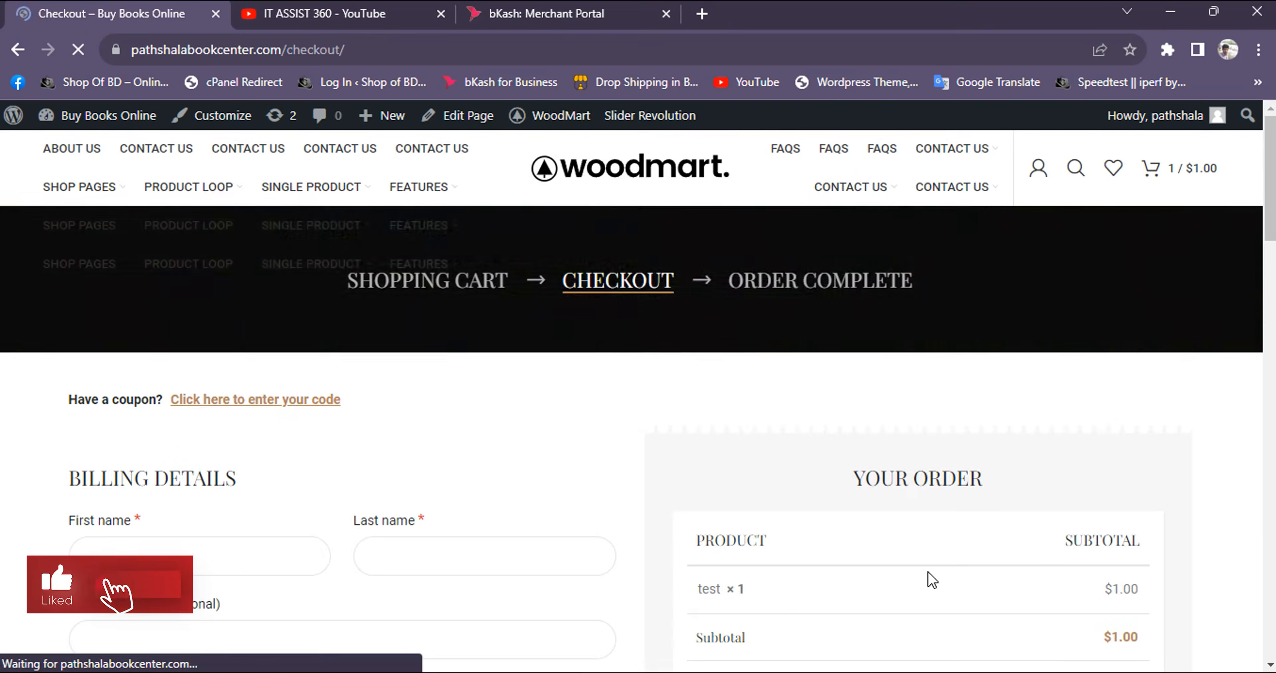
# Fill in the checkout billing details from the saved browser address and try to place the order
pyautogui.scroll(-4, 608, 454)
pyautogui.scroll(2, 239, 362)
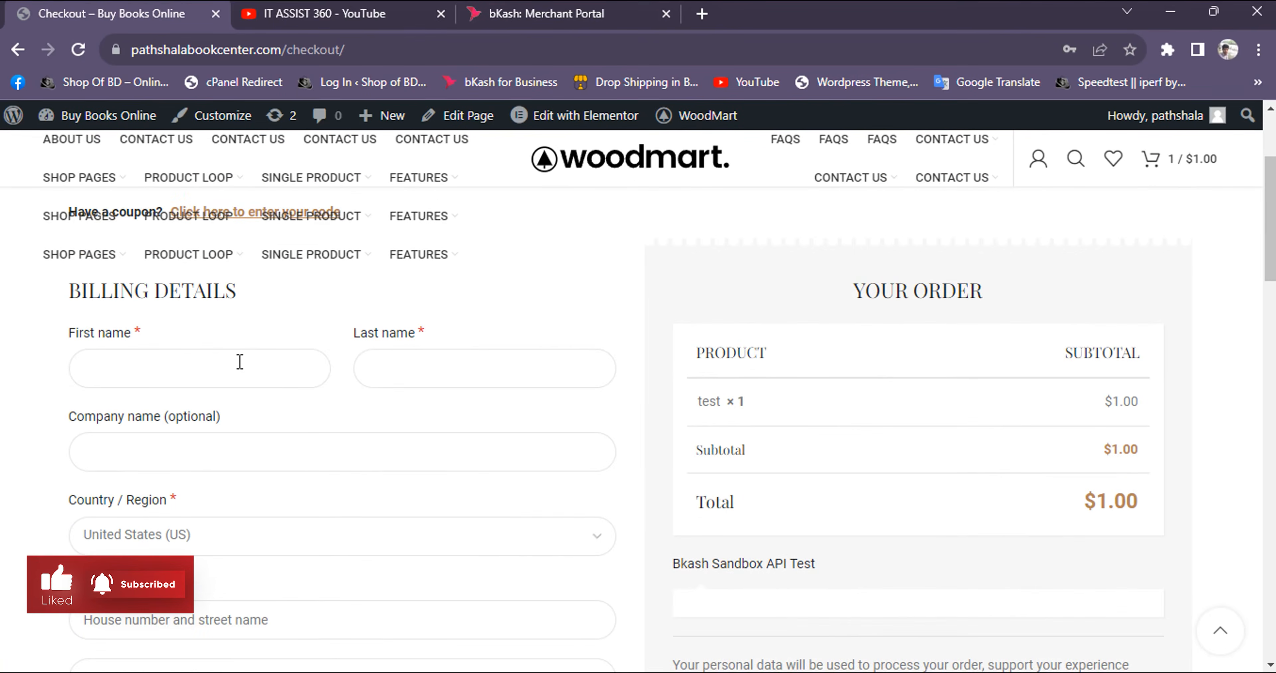
pyautogui.click(96, 354)
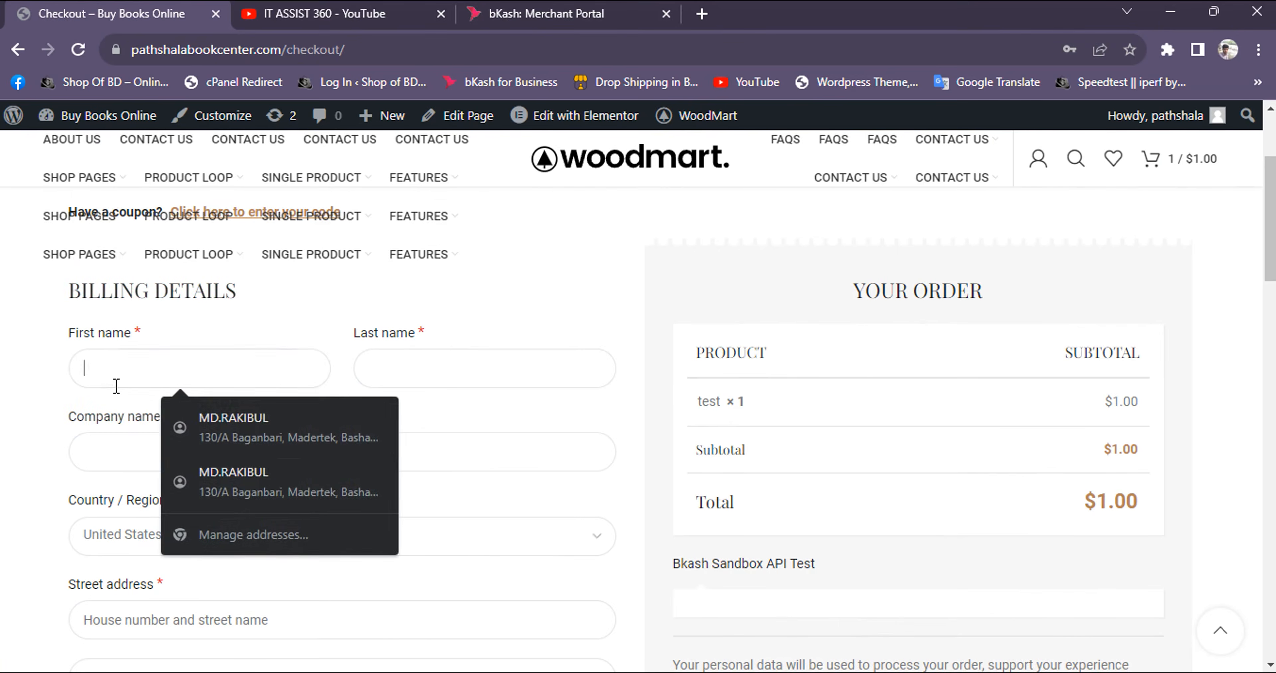
pyautogui.click(271, 490)
pyautogui.scroll(-10, 293, 477)
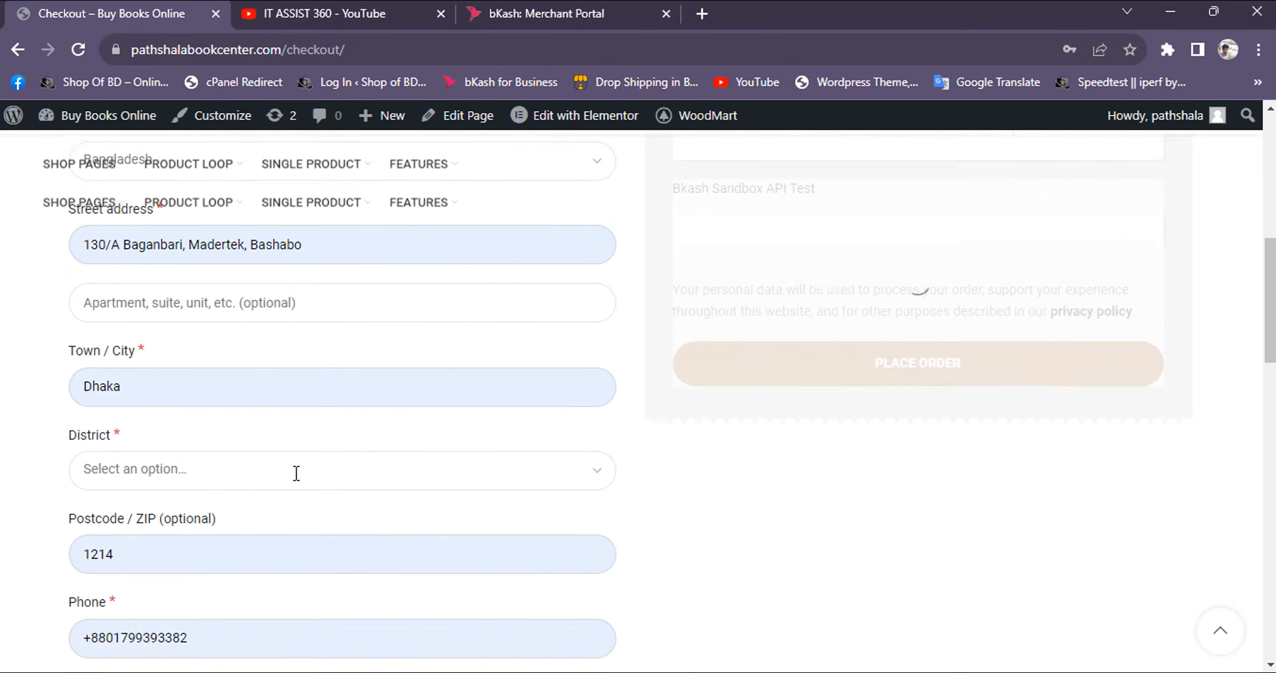
pyautogui.scroll(5, 733, 411)
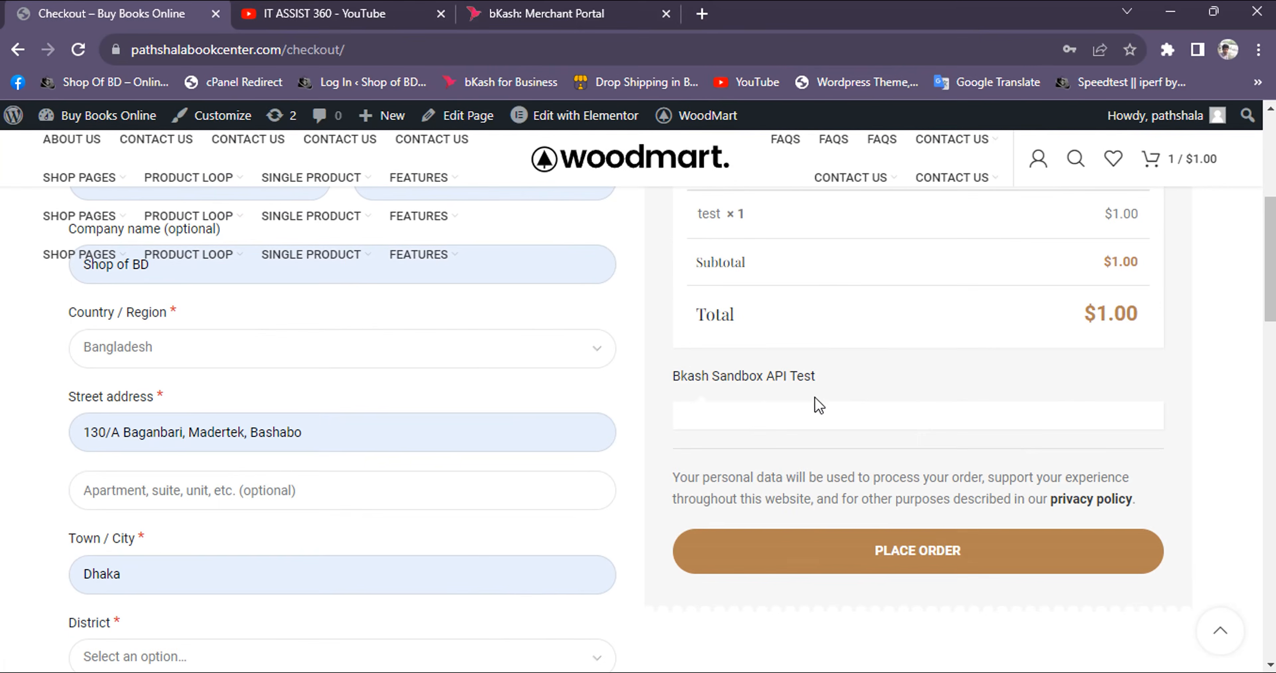
pyautogui.scroll(4, 1102, 359)
pyautogui.scroll(-5, 1103, 501)
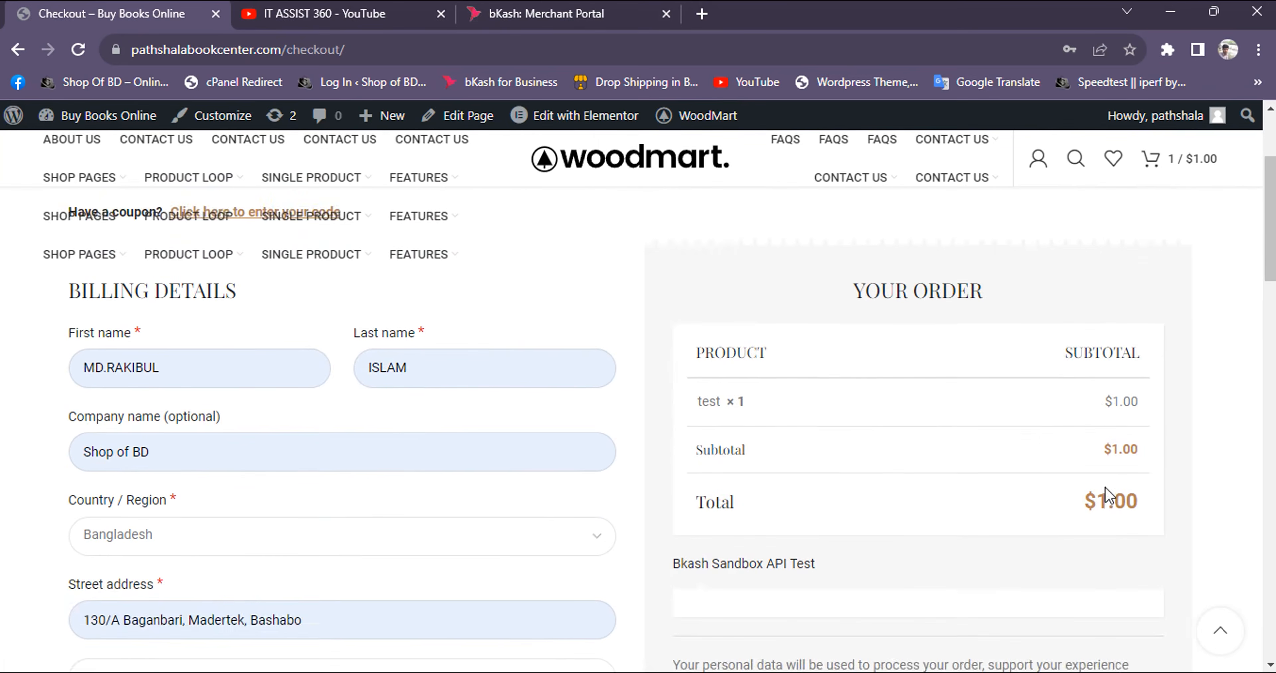
pyautogui.click(915, 463)
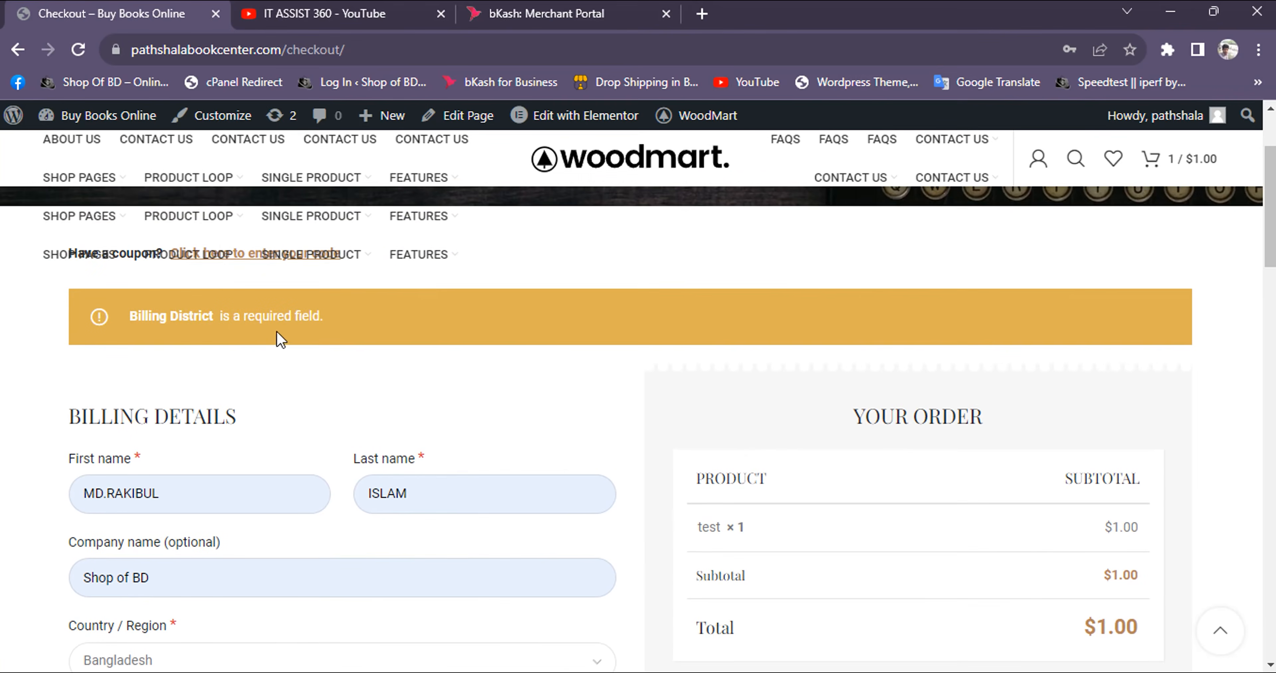
# Set the billing district to Dhaka and place the order with Bkash Sandbox API Test
pyautogui.scroll(-3, 174, 332)
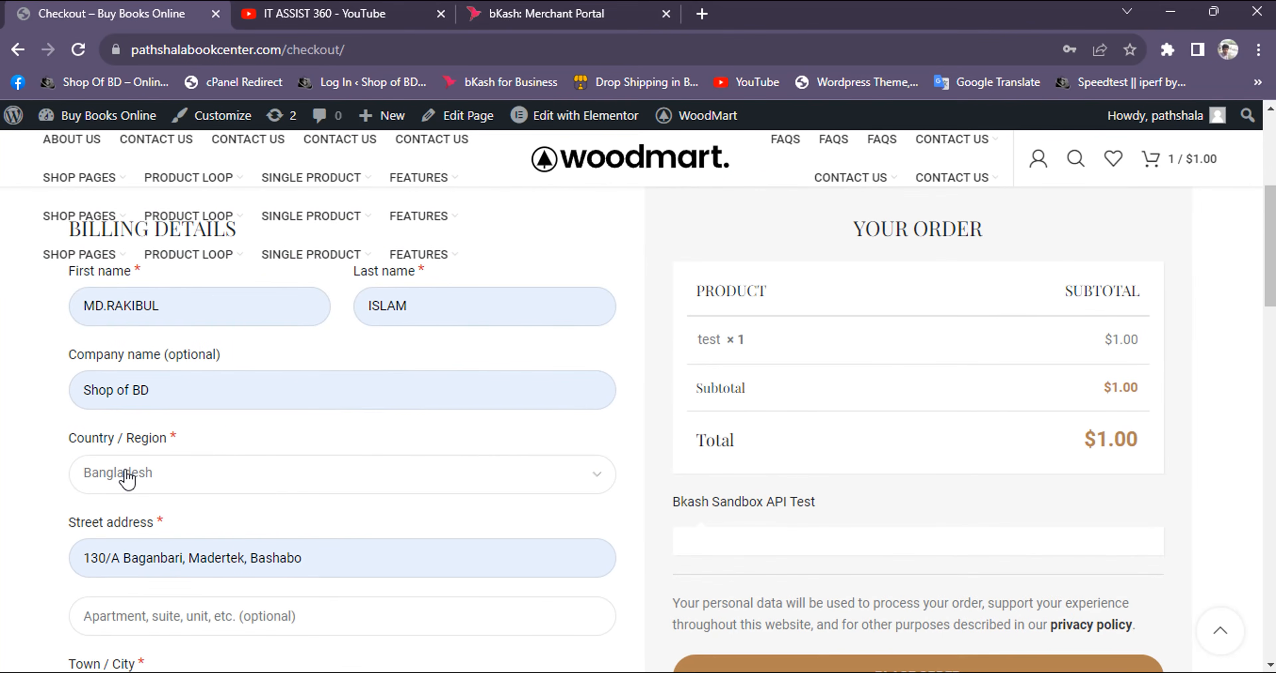
pyautogui.scroll(-3, 129, 525)
pyautogui.click(115, 587)
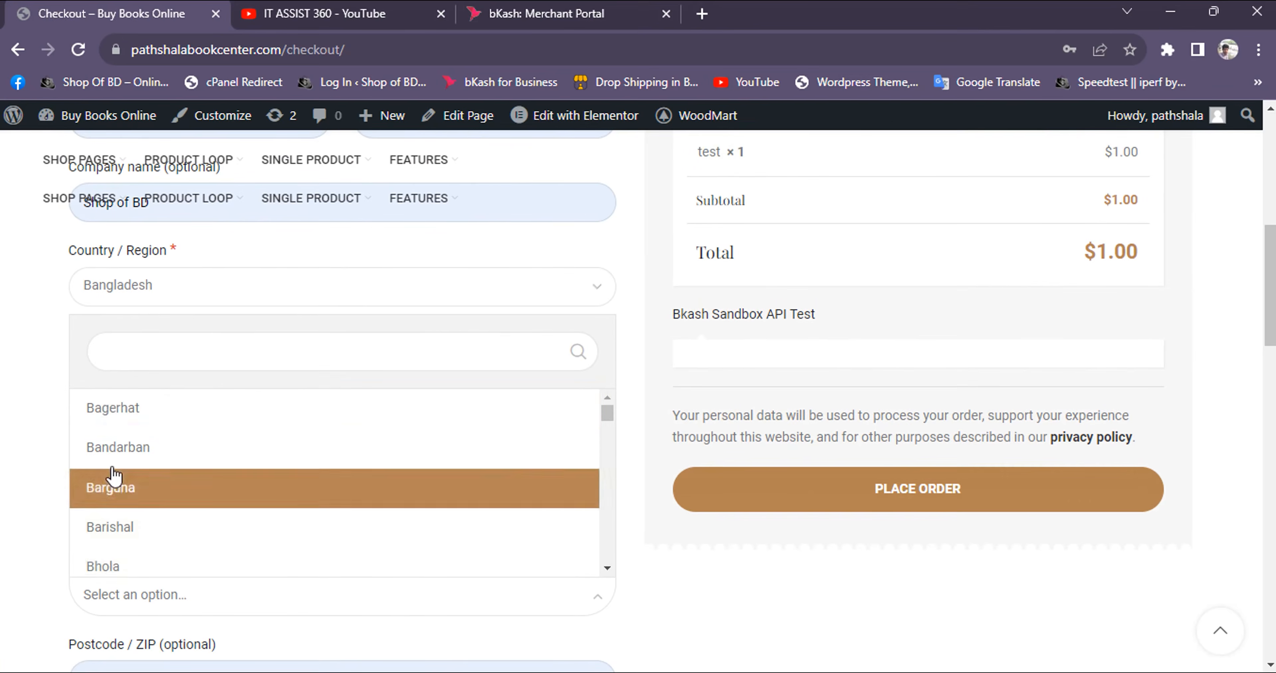
pyautogui.scroll(-5, 122, 458)
pyautogui.scroll(4, 121, 465)
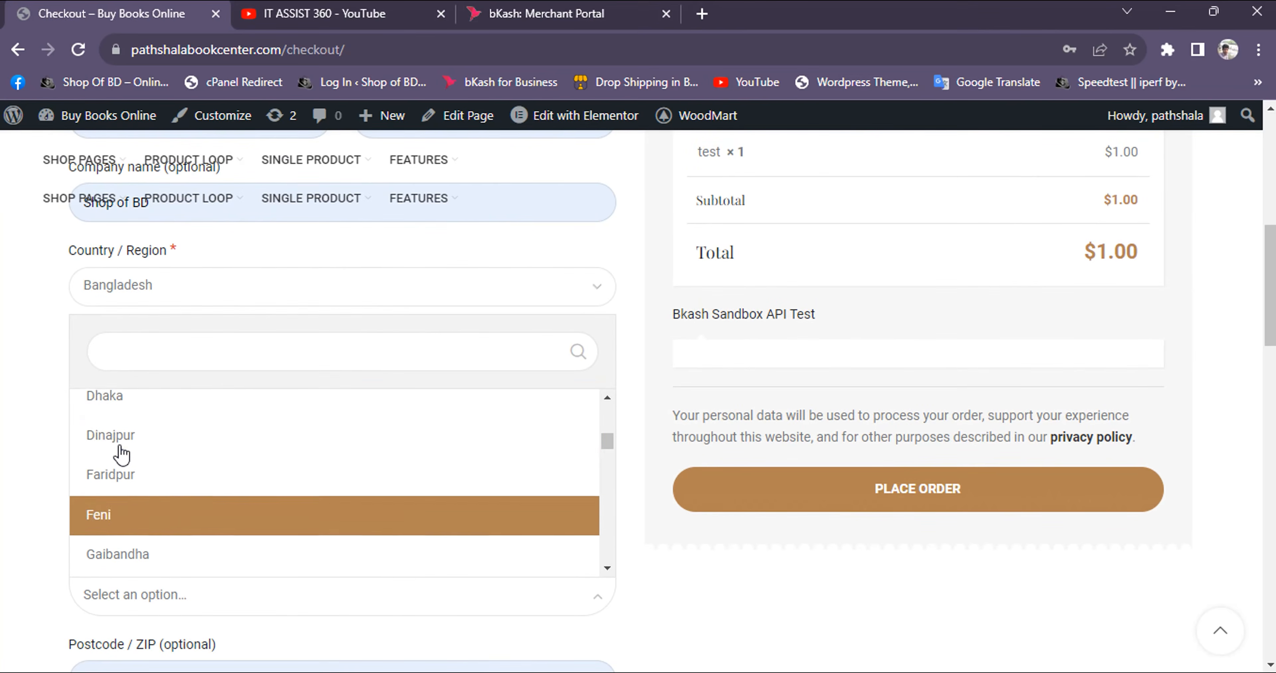
pyautogui.scroll(-2, 119, 515)
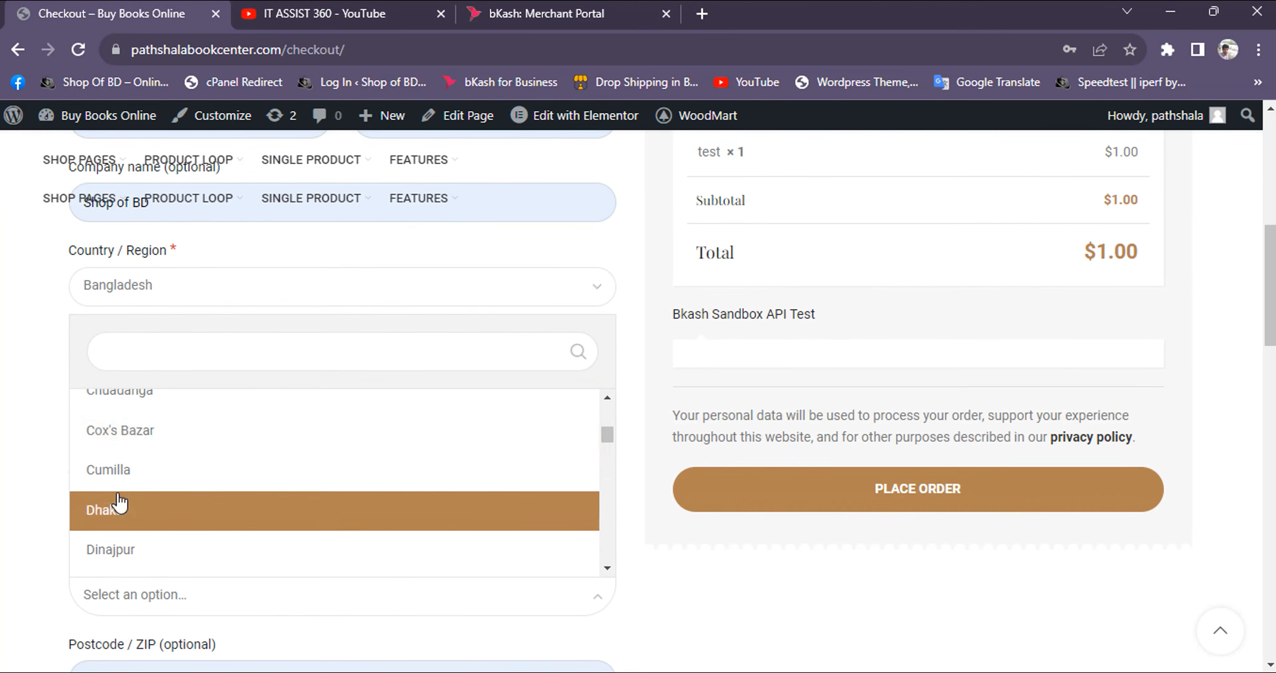
pyautogui.click(119, 511)
pyautogui.scroll(-2, 873, 416)
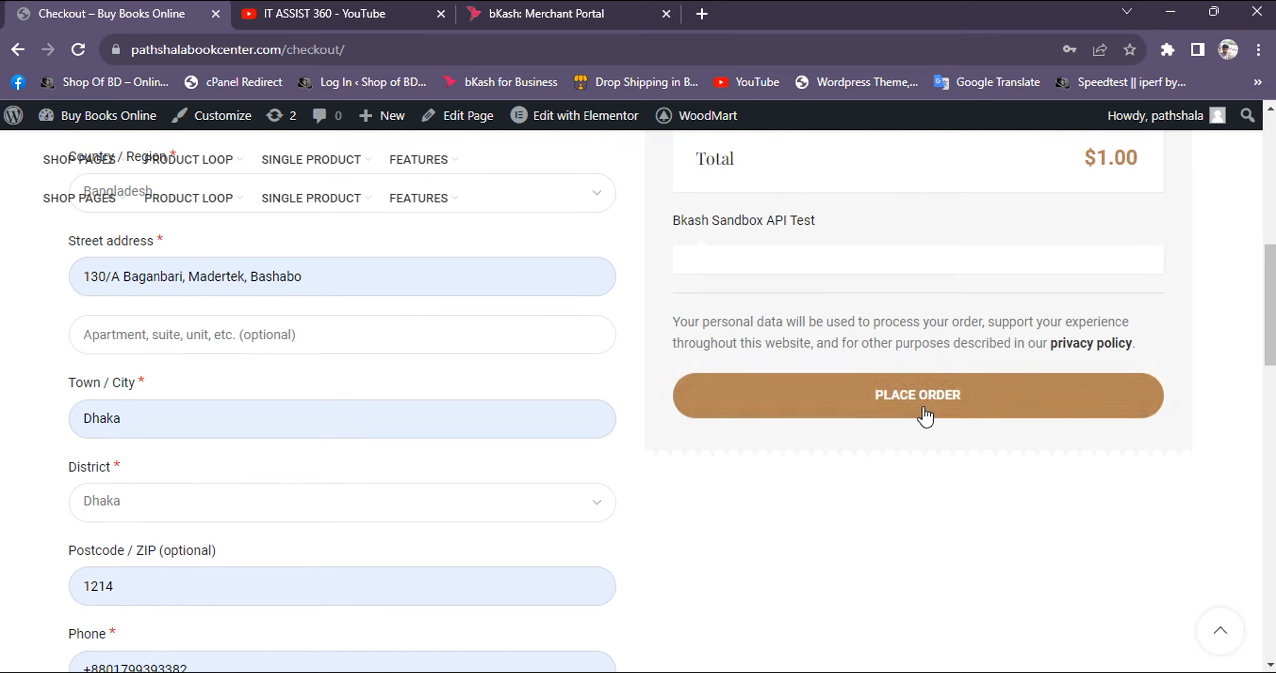
pyautogui.click(918, 417)
pyautogui.scroll(4, 1006, 426)
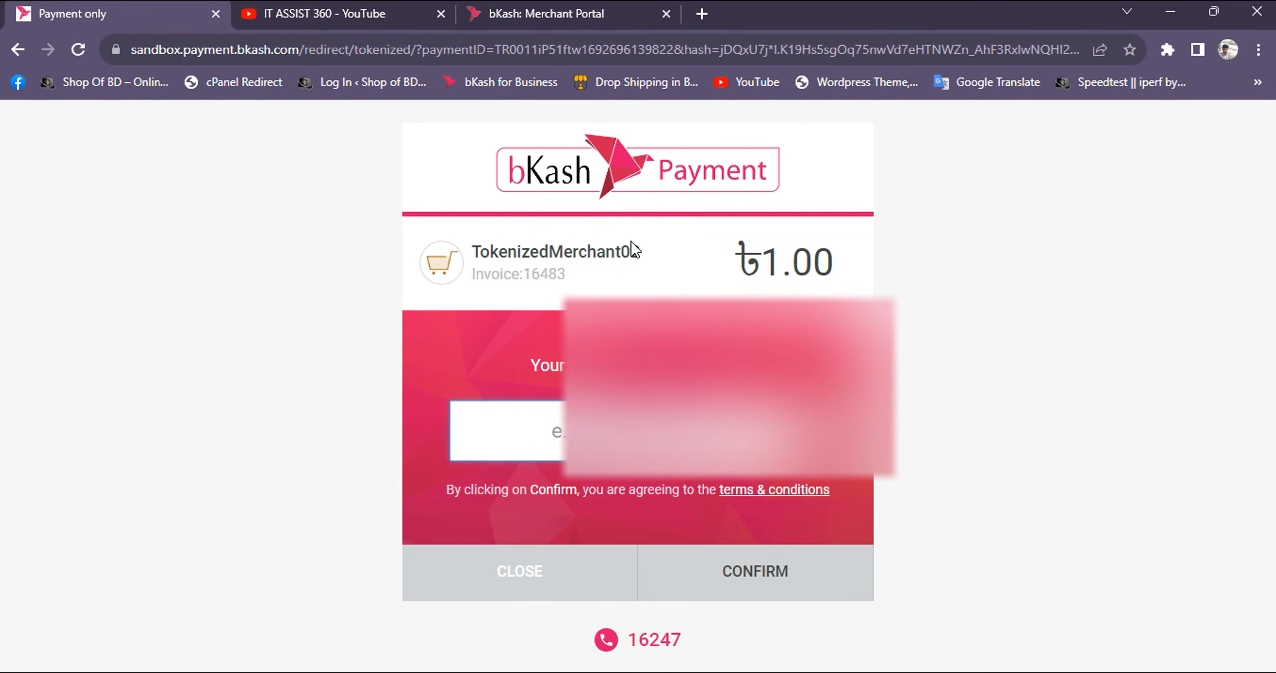
# Copy the sandbox customer wallet number from the bKash Merchant Portal into the payment page's account number field and submit it
pyautogui.click(578, 15)
pyautogui.scroll(4, 633, 324)
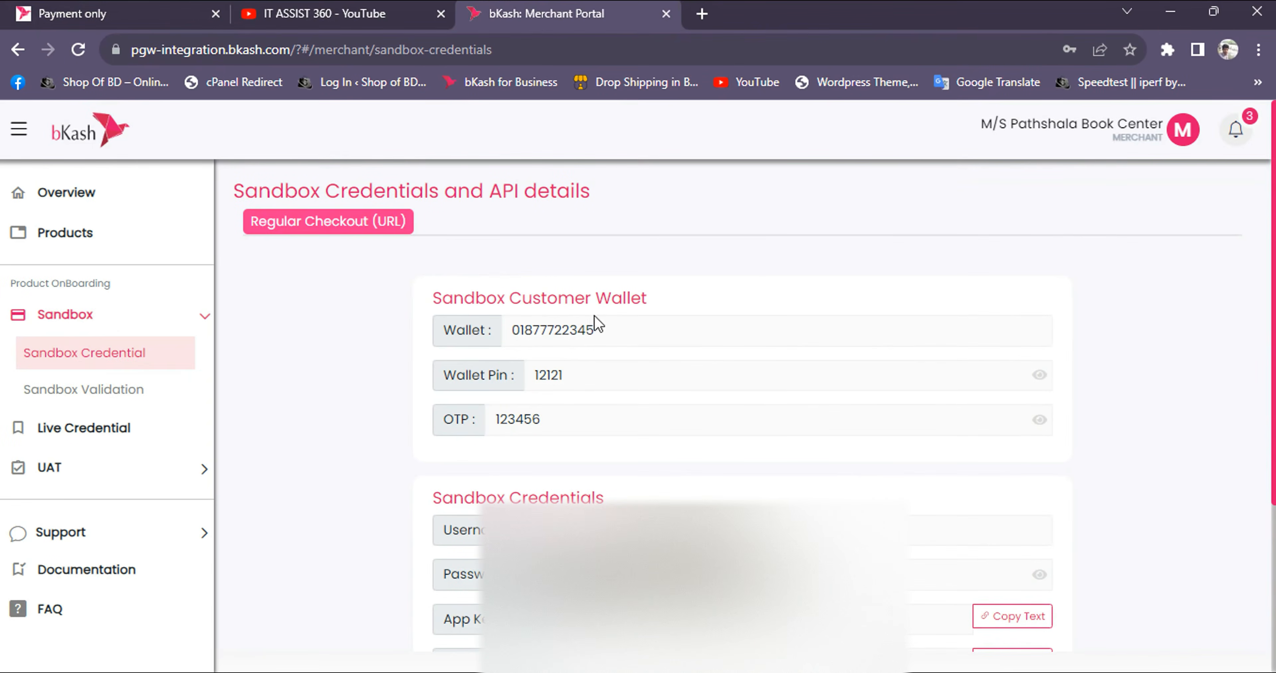
pyautogui.doubleClick(574, 330)
pyautogui.hotkey('ctrl', 'c')
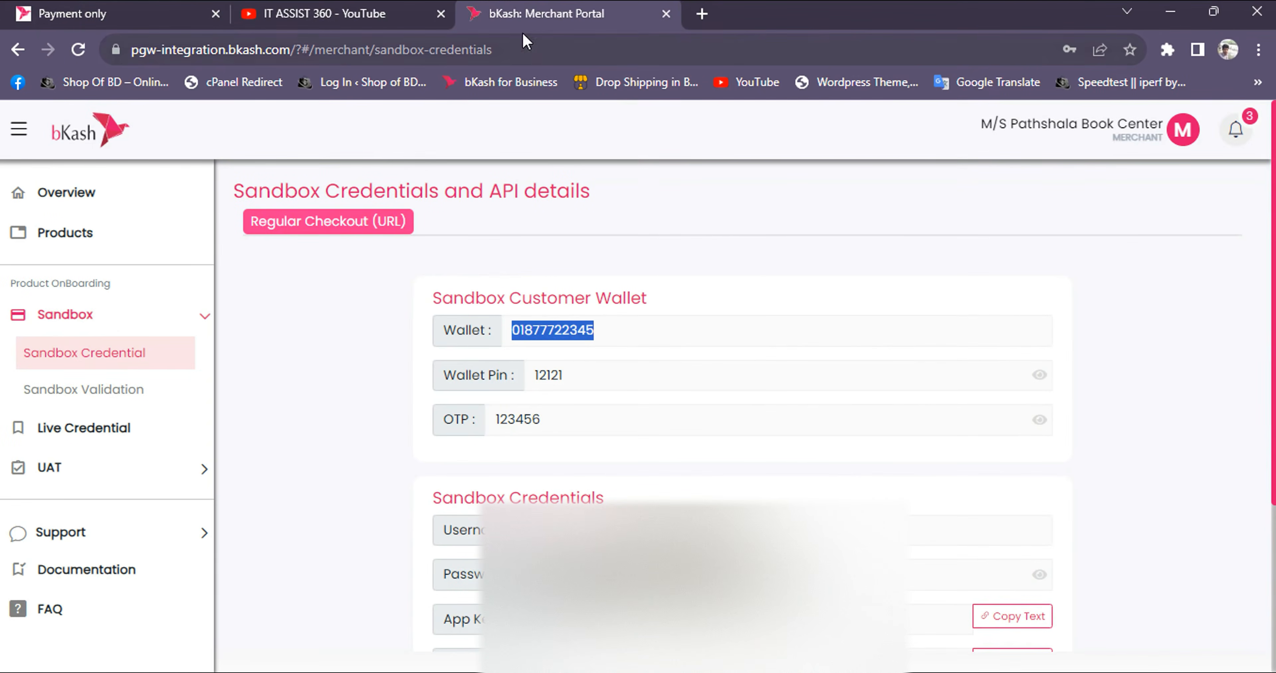
pyautogui.click(168, 19)
pyautogui.click(558, 420)
pyautogui.hotkey('ctrl', 'v')
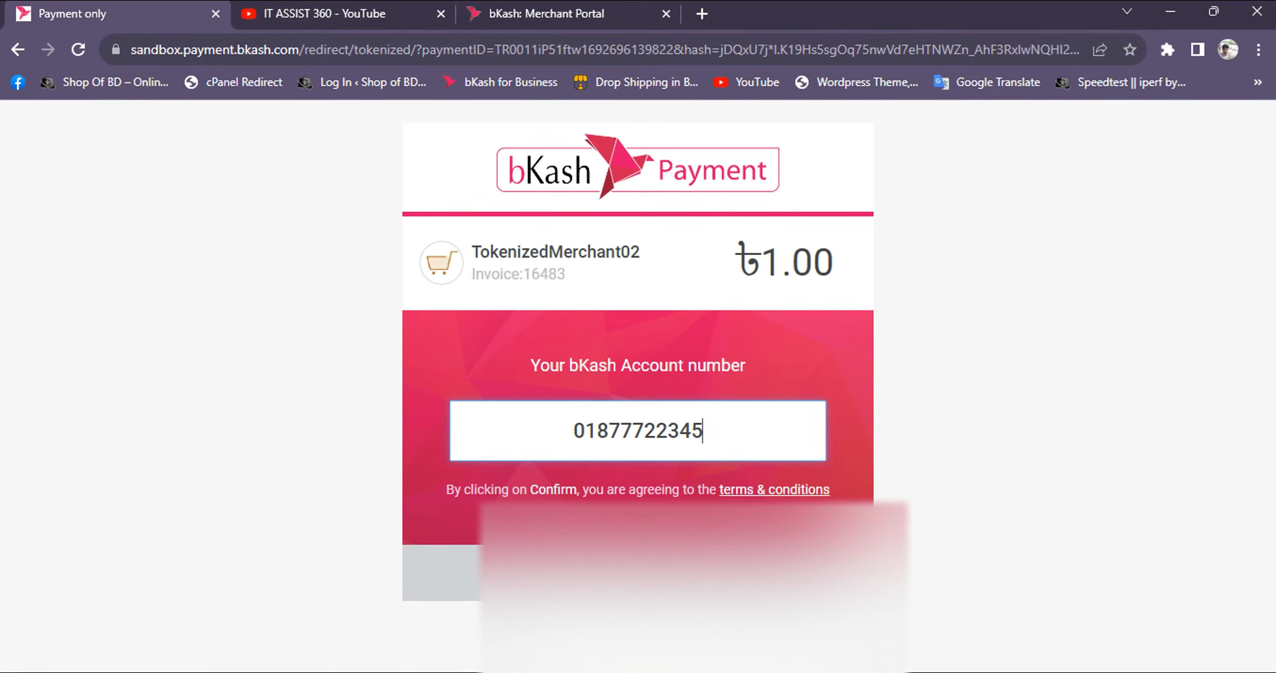
pyautogui.press('Return')
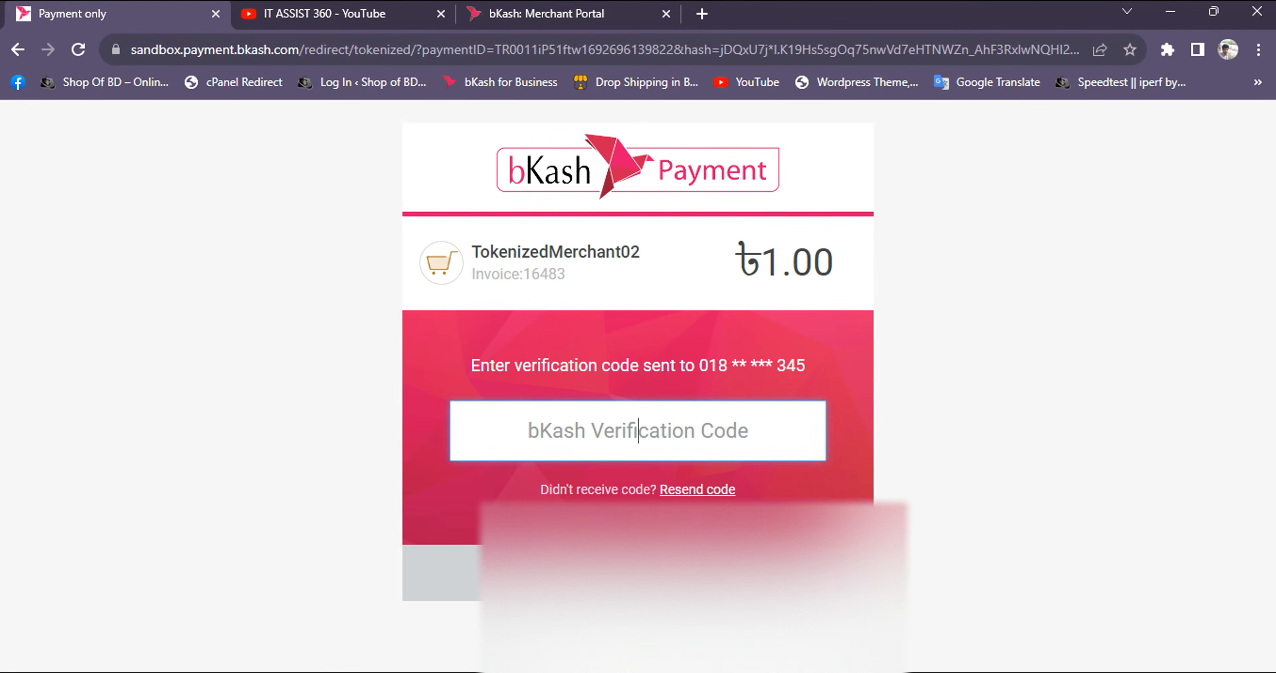
# Copy the sandbox OTP from the Merchant Portal into the payment page's verification code field and submit it
pyautogui.click(496, 15)
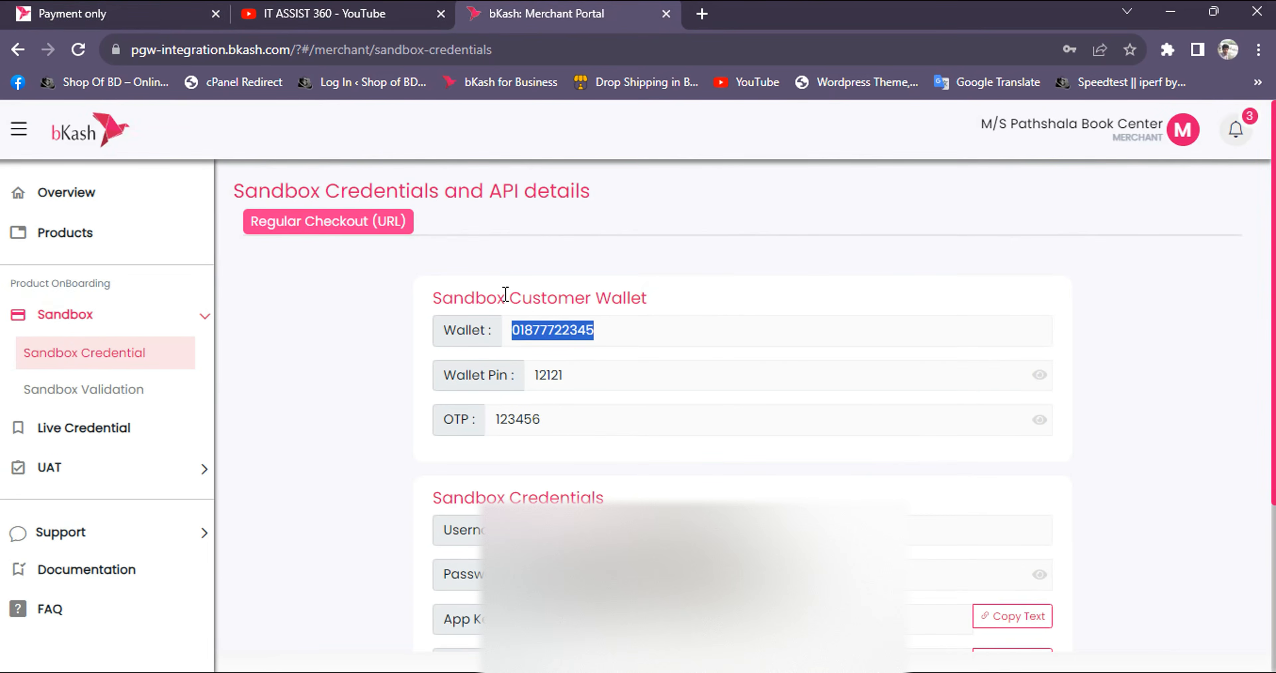
pyautogui.doubleClick(533, 420)
pyautogui.hotkey('ctrl', 'c')
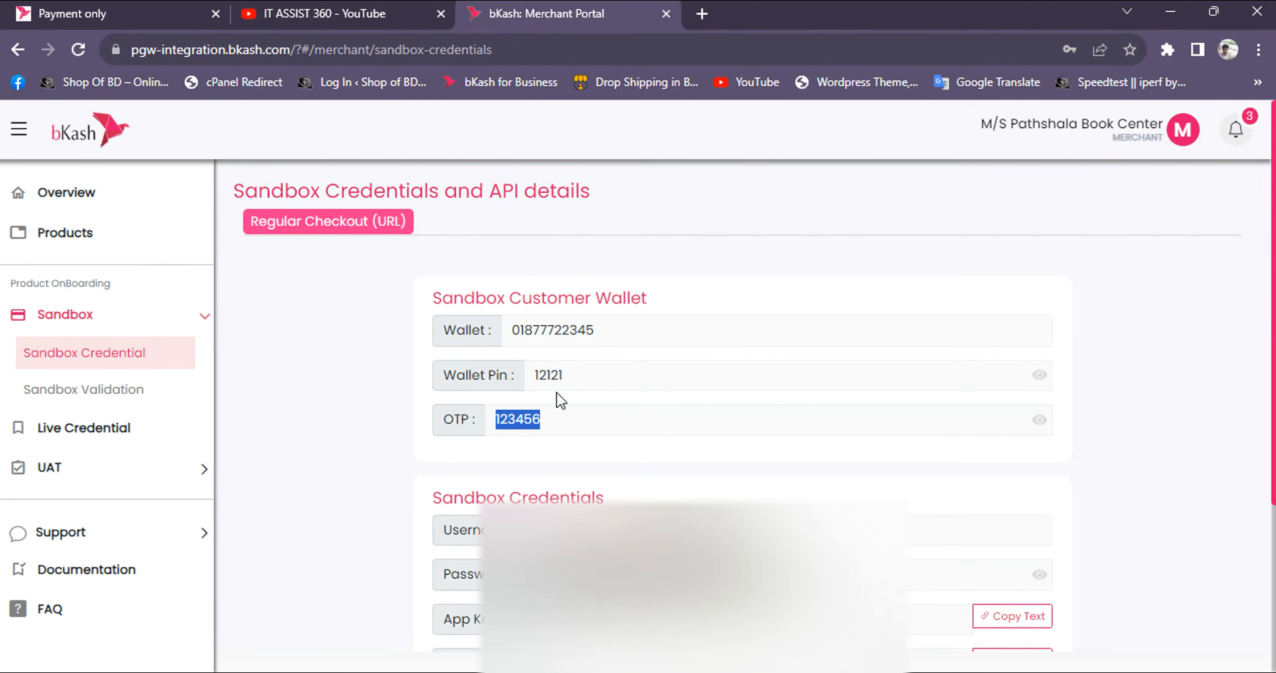
pyautogui.click(153, 11)
pyautogui.hotkey('ctrl', 'v')
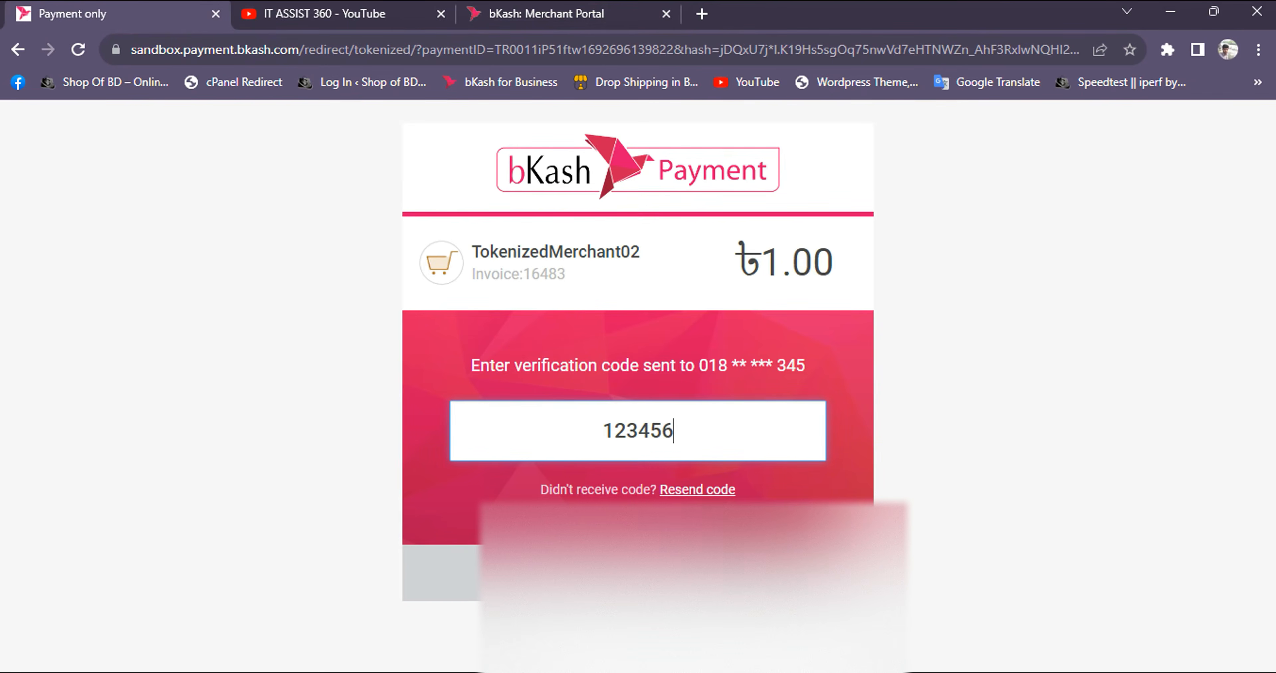
pyautogui.press('Return')
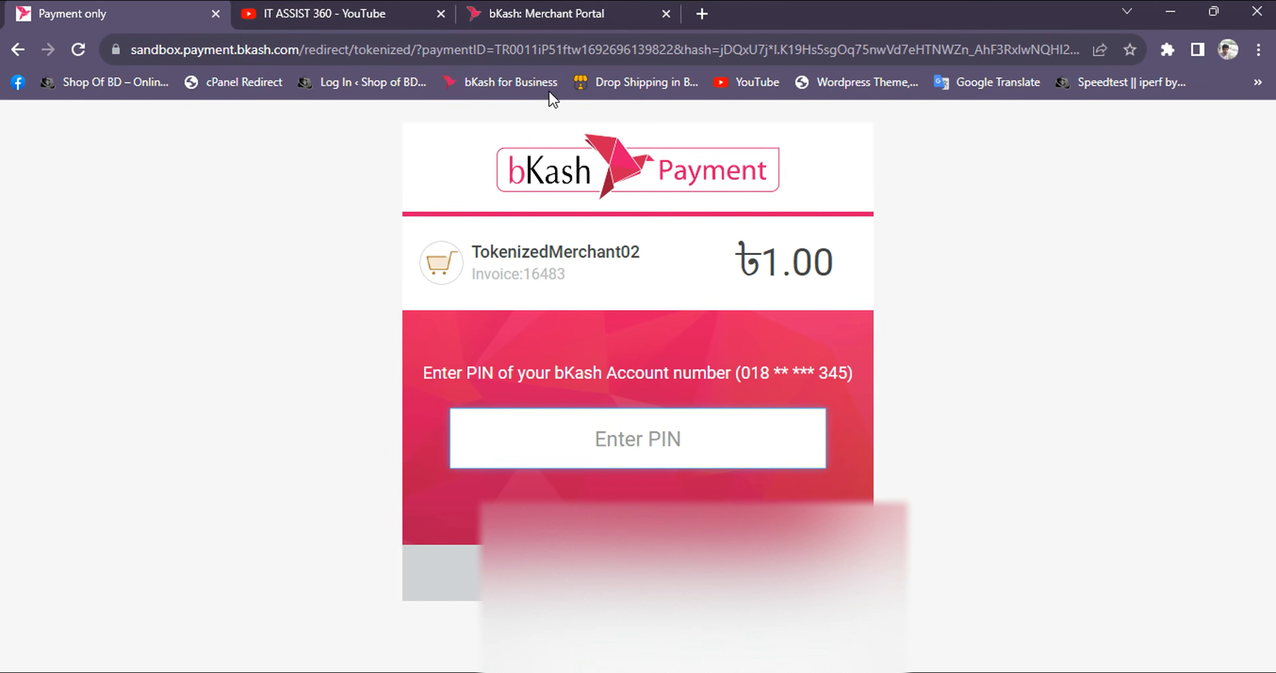
# Look up the sandbox wallet PIN in the Merchant Portal, enter it on the payment page and confirm the payment
pyautogui.click(466, 18)
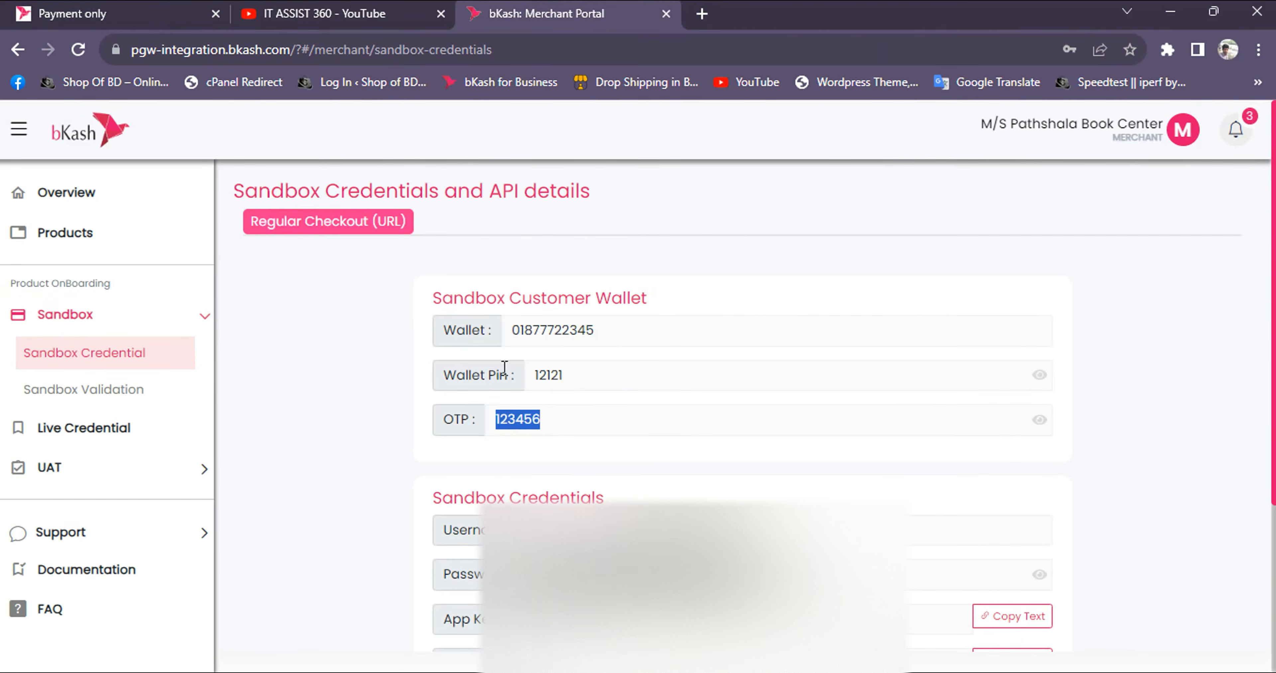
pyautogui.doubleClick(504, 367)
pyautogui.doubleClick(551, 372)
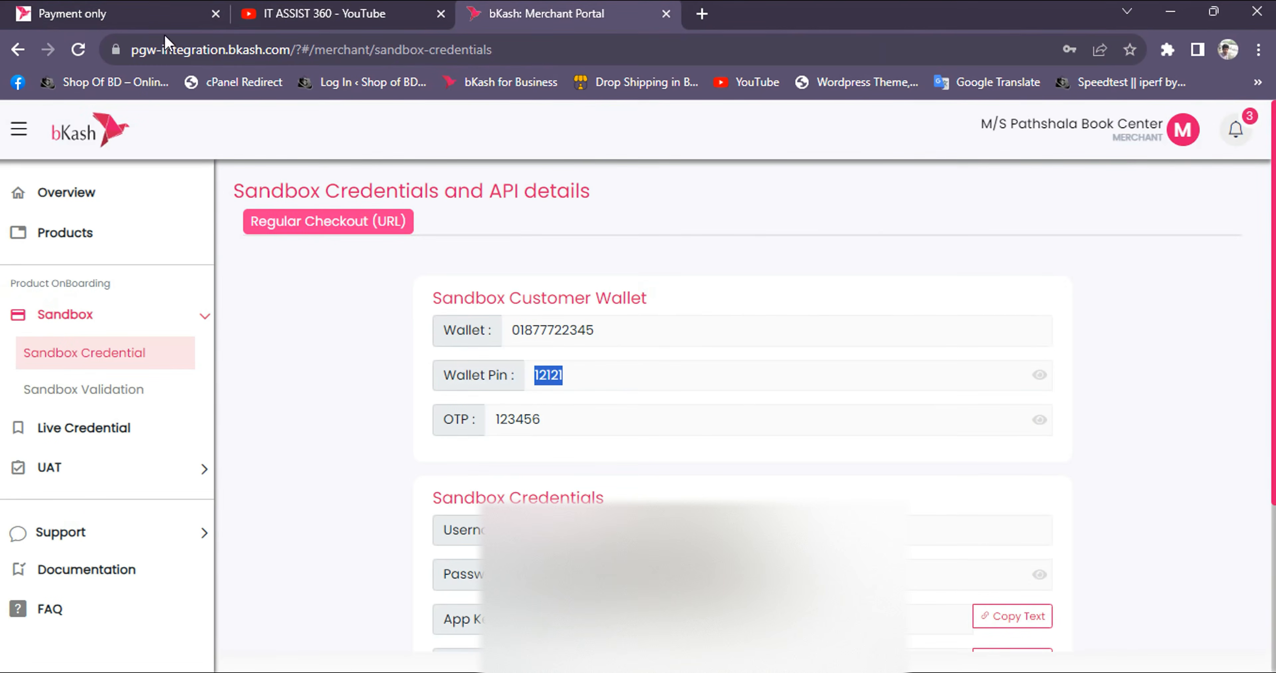
pyautogui.click(159, 15)
pyautogui.click(626, 459)
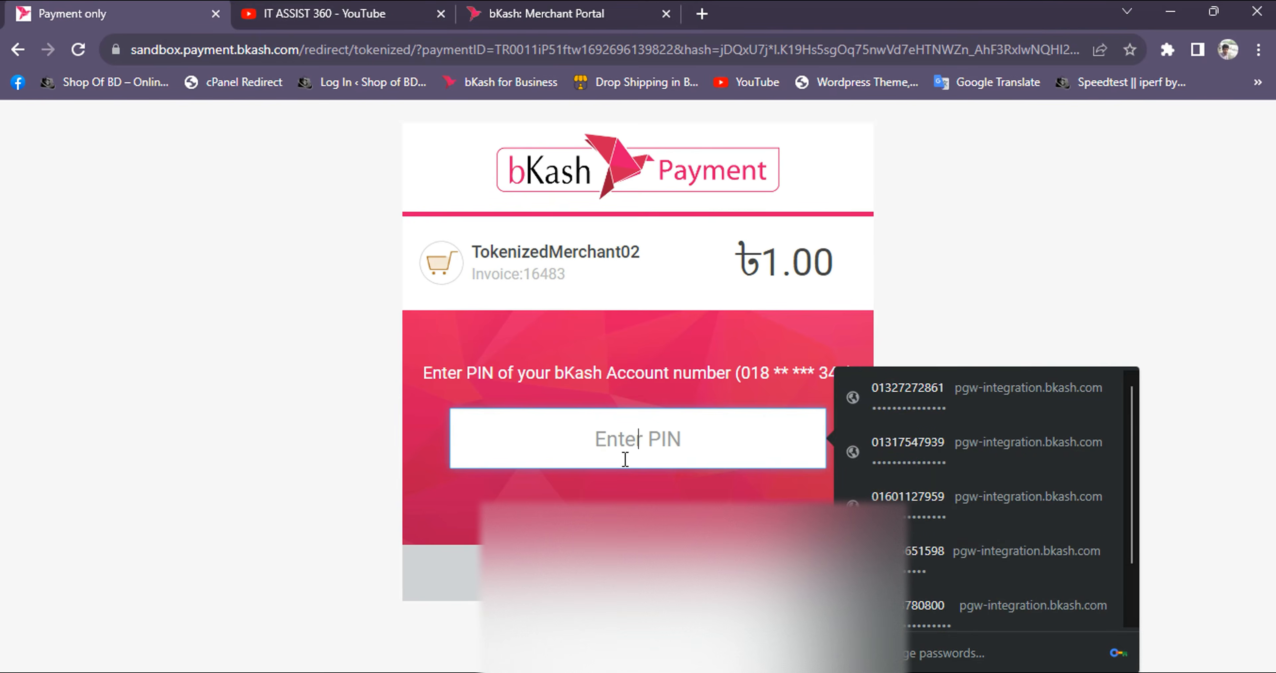
pyautogui.write('1212')
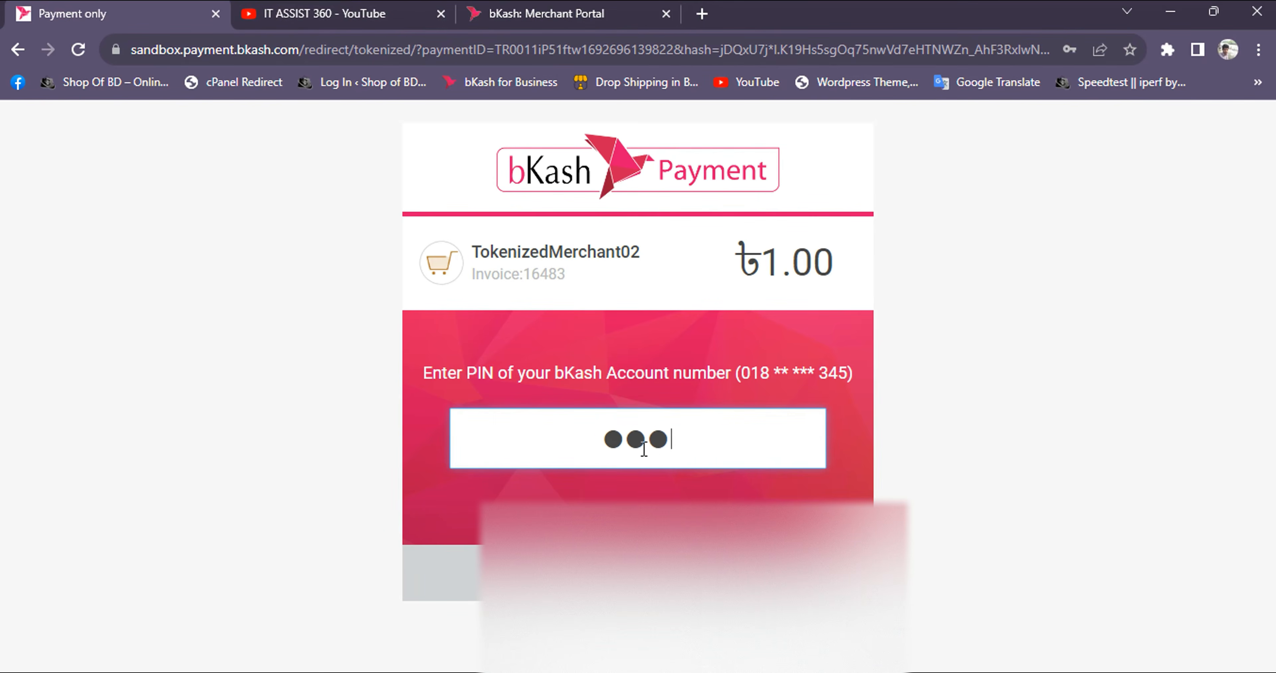
pyautogui.write('1')
pyautogui.press('Return')
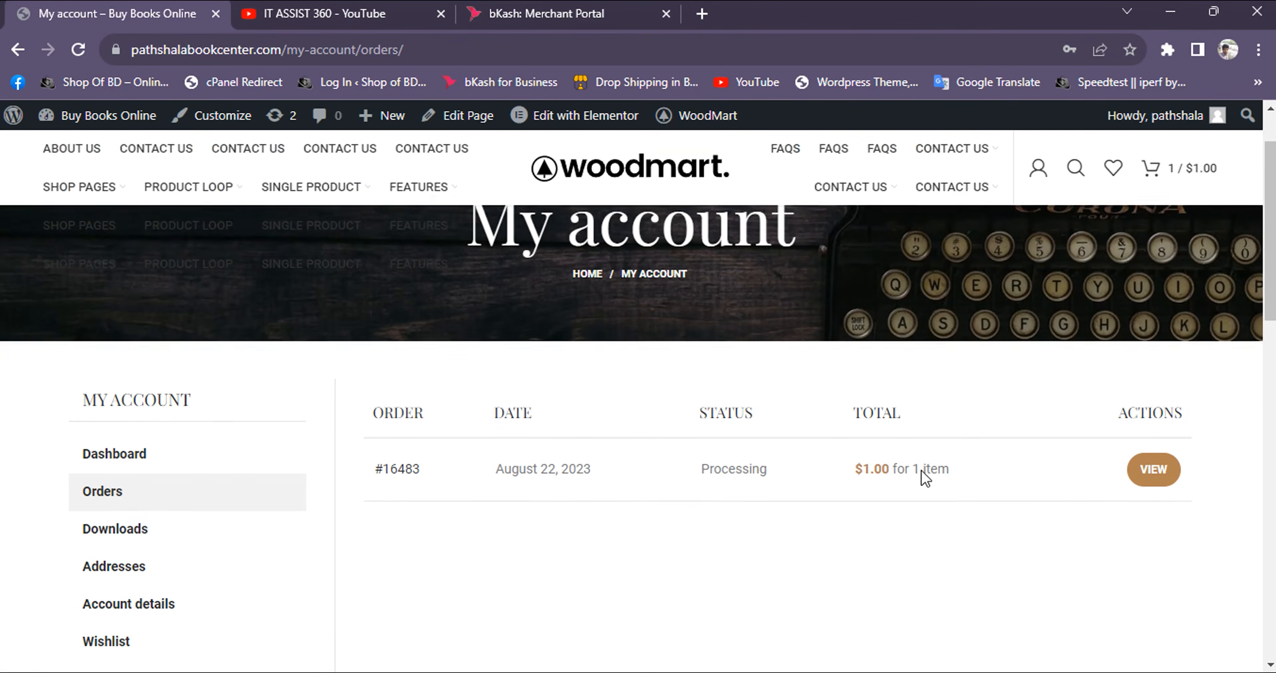
# Check the test order in the account's order list and open the WooCommerce payment settings in the site admin
pyautogui.scroll(-2, 567, 401)
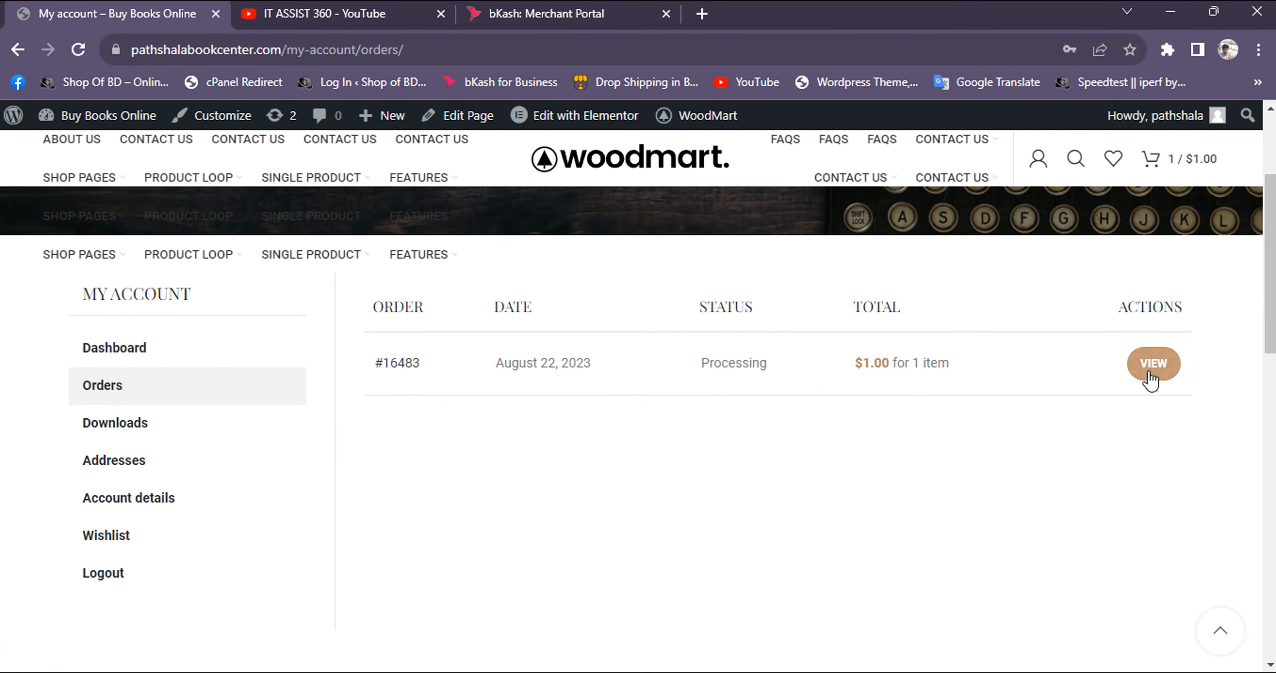
pyautogui.moveTo(75, 116)
pyautogui.click(64, 148)
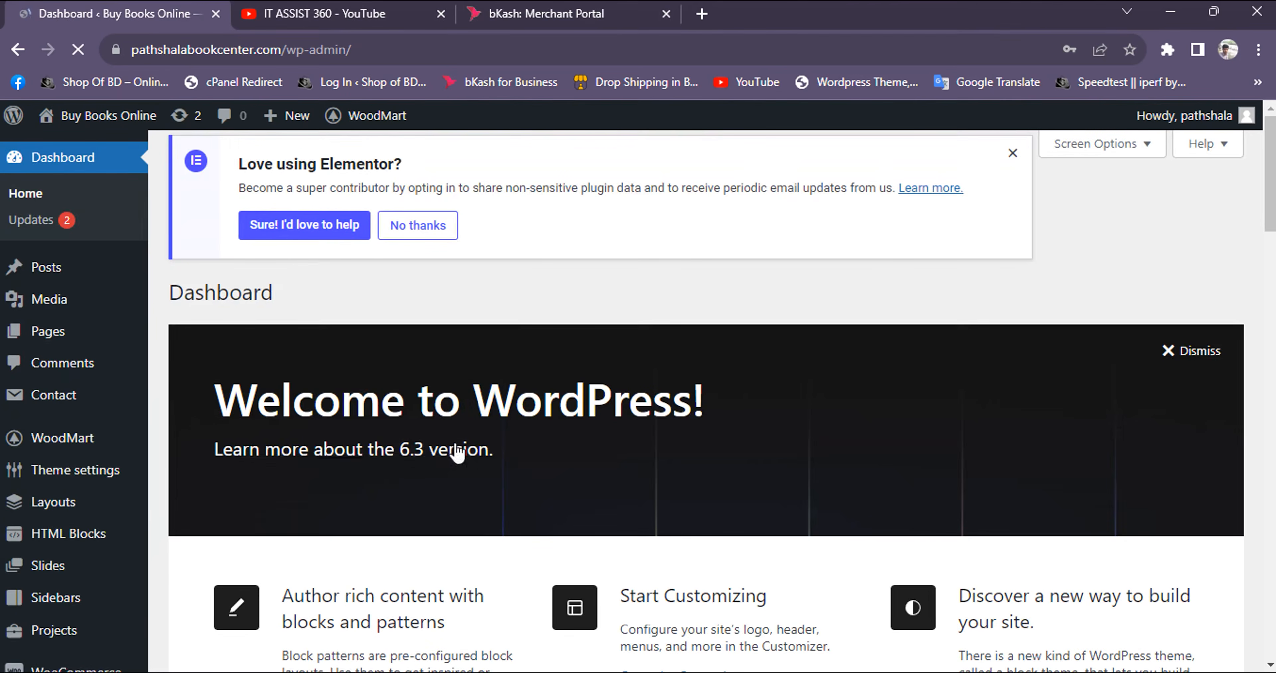
pyautogui.scroll(-5, 458, 453)
pyautogui.moveTo(75, 391)
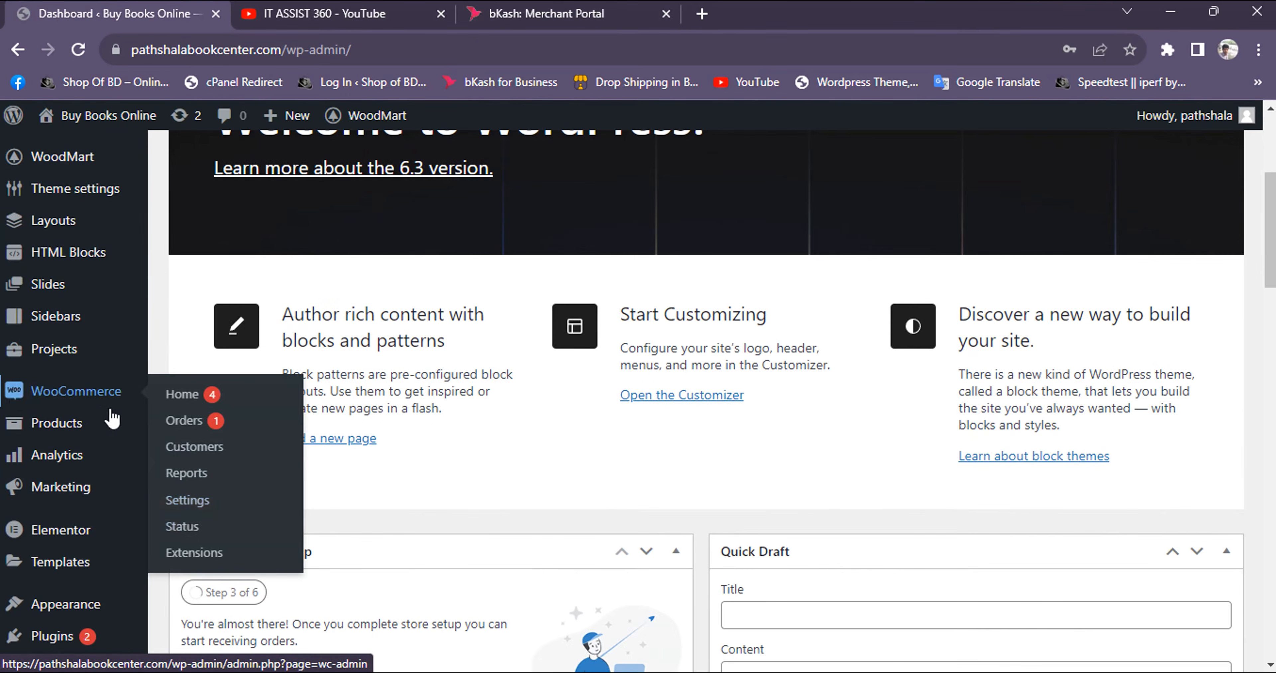
pyautogui.click(196, 507)
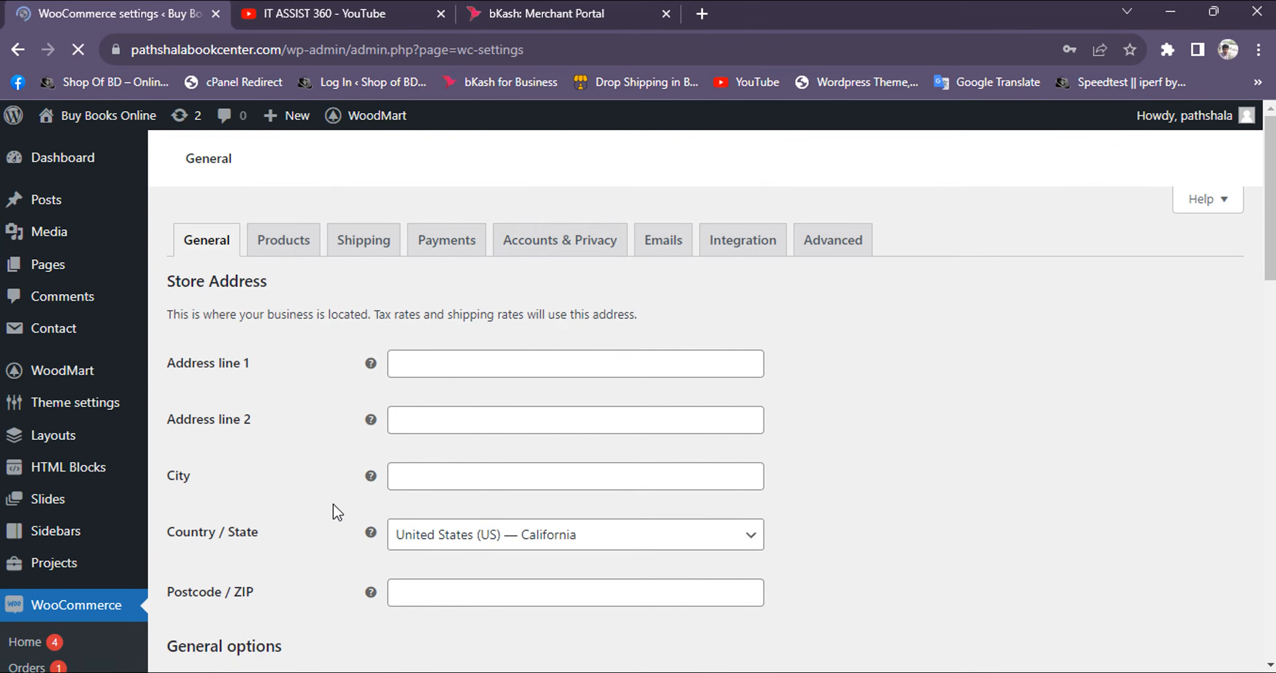
pyautogui.click(458, 242)
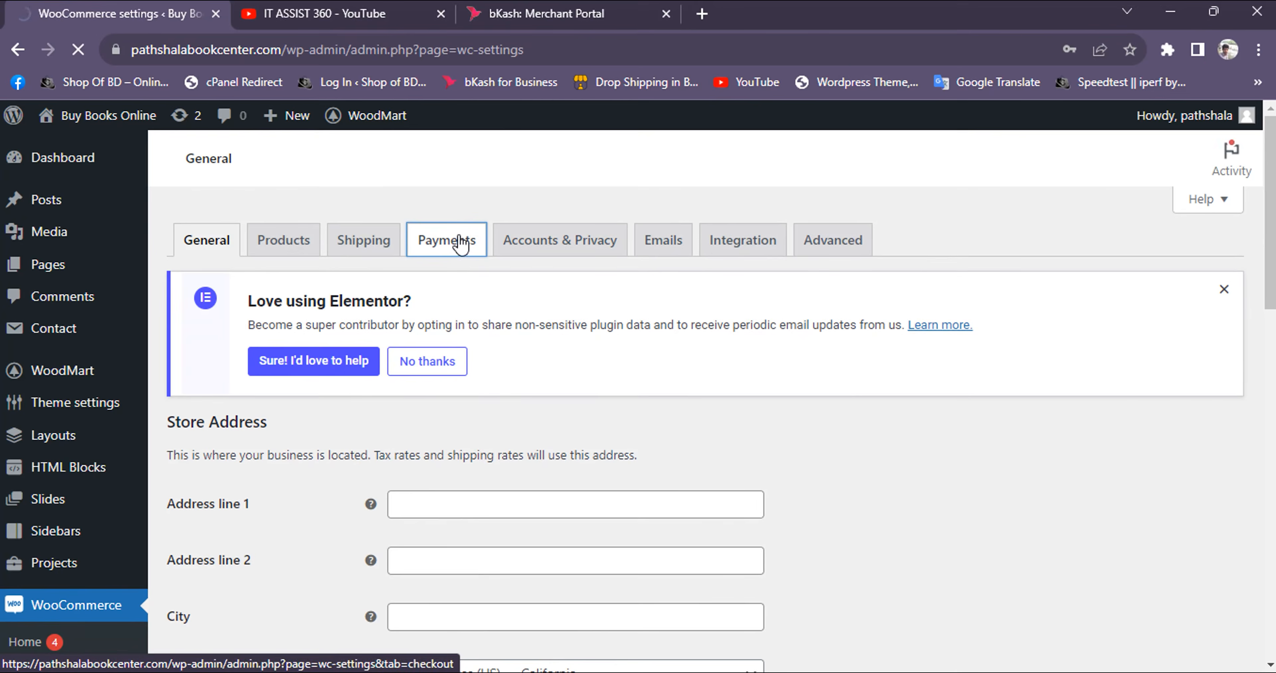
# Open the Bkash Sandbox API Test gateway settings and locate the Create_Payment response
pyautogui.scroll(-5, 567, 374)
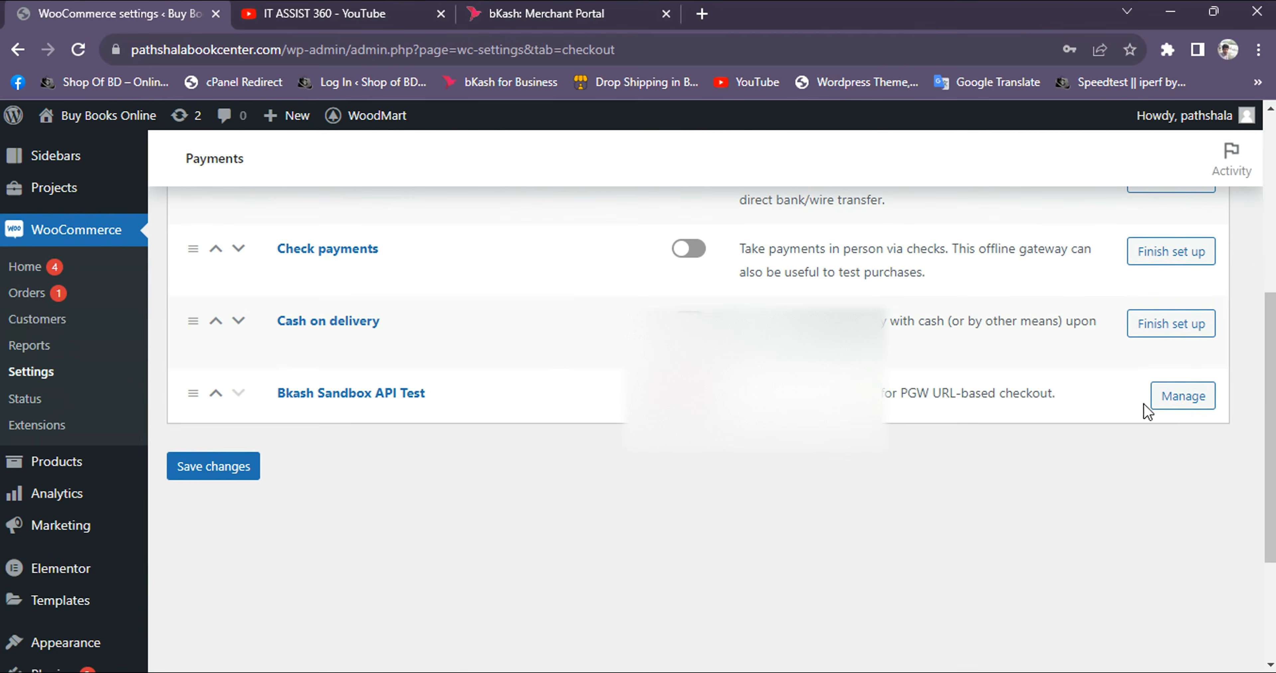
pyautogui.click(1183, 396)
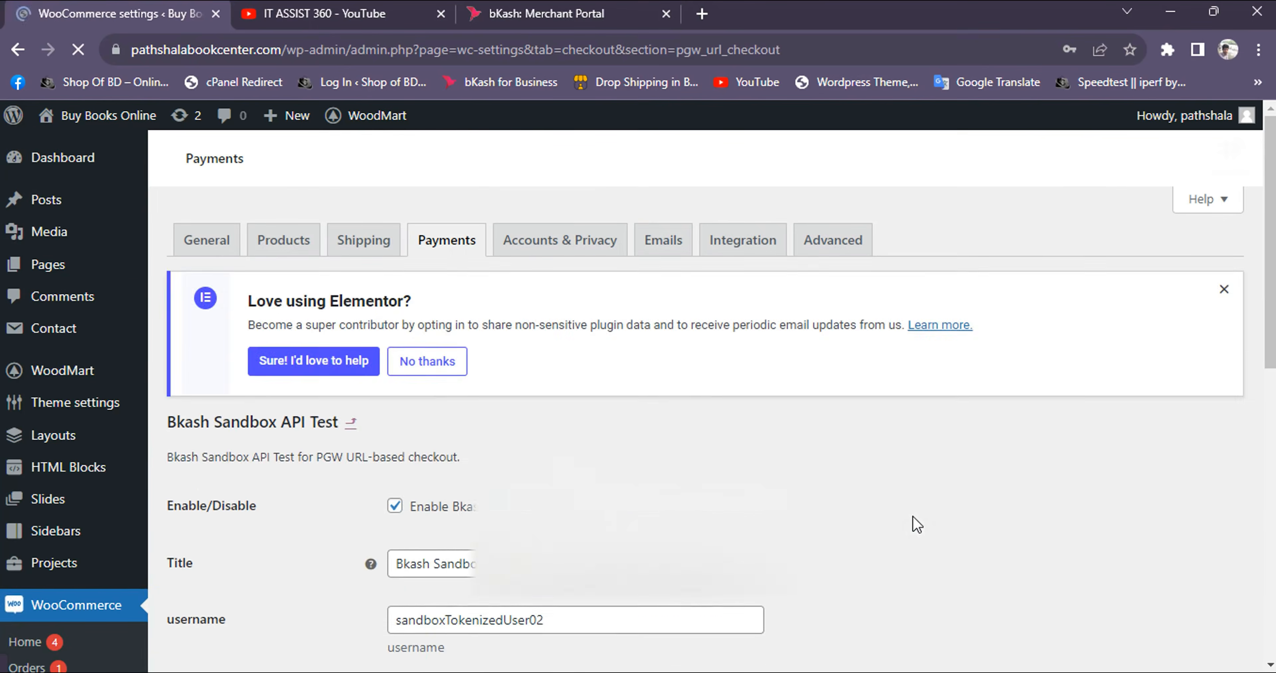
pyautogui.scroll(-5, 718, 497)
pyautogui.scroll(-6, 718, 498)
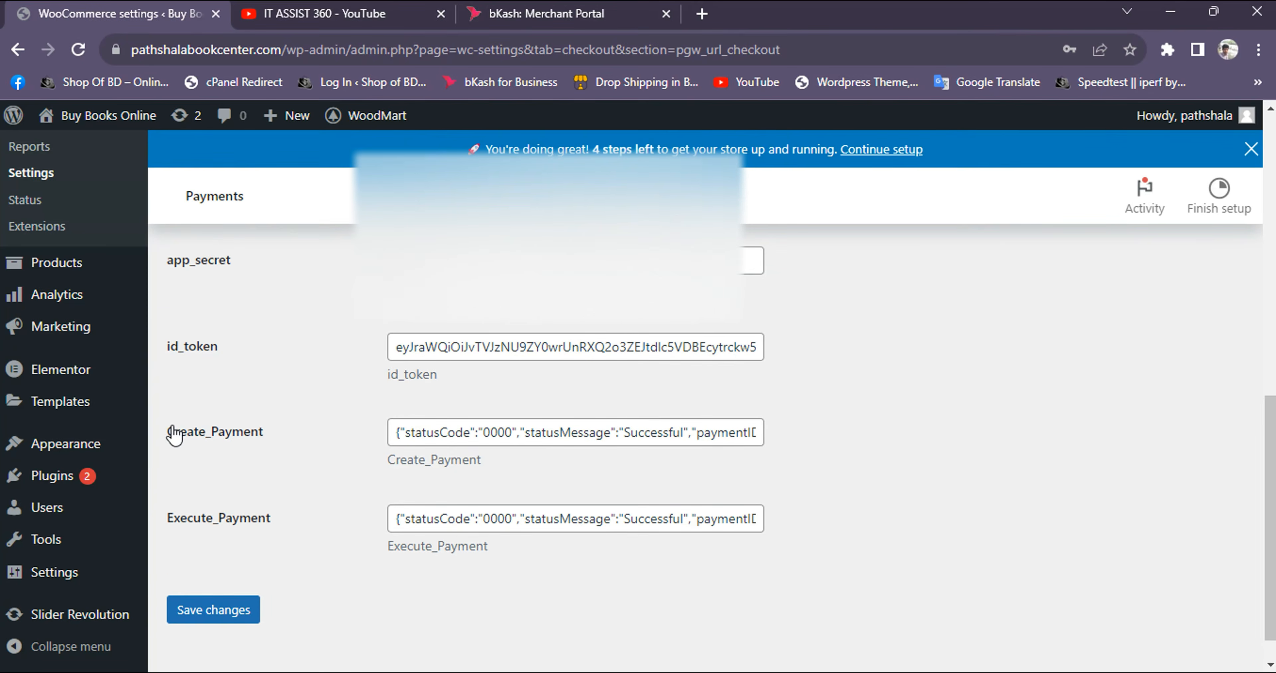
pyautogui.moveTo(162, 440); pyautogui.dragTo(186, 432)
pyautogui.doubleClick(218, 438)
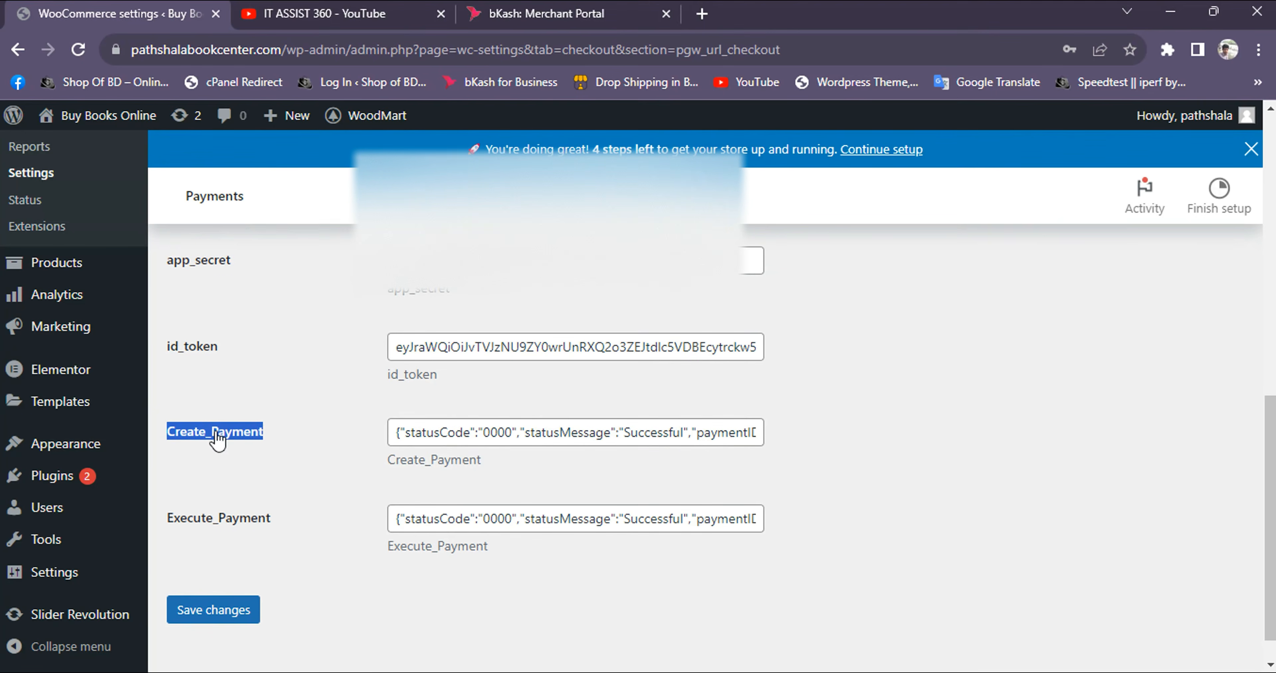
# Switch to the bKash Merchant Portal and open its Sandbox Validation page
pyautogui.click(521, 20)
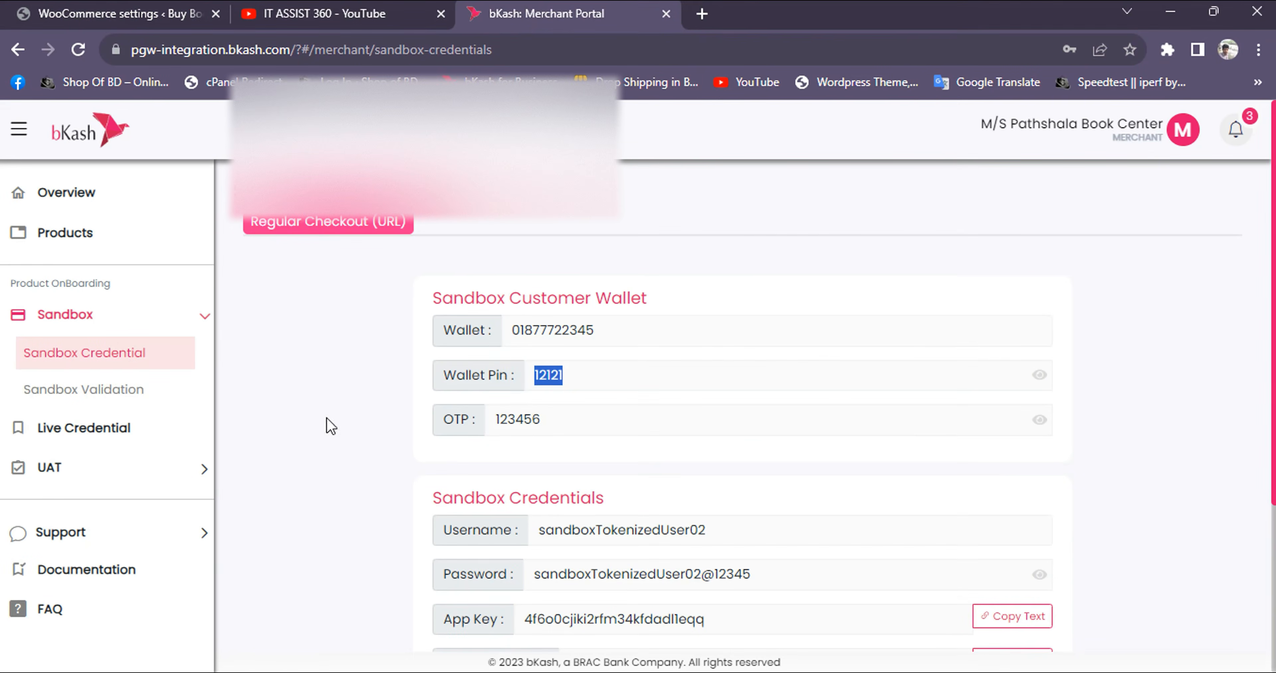
pyautogui.click(128, 388)
pyautogui.scroll(-8, 507, 378)
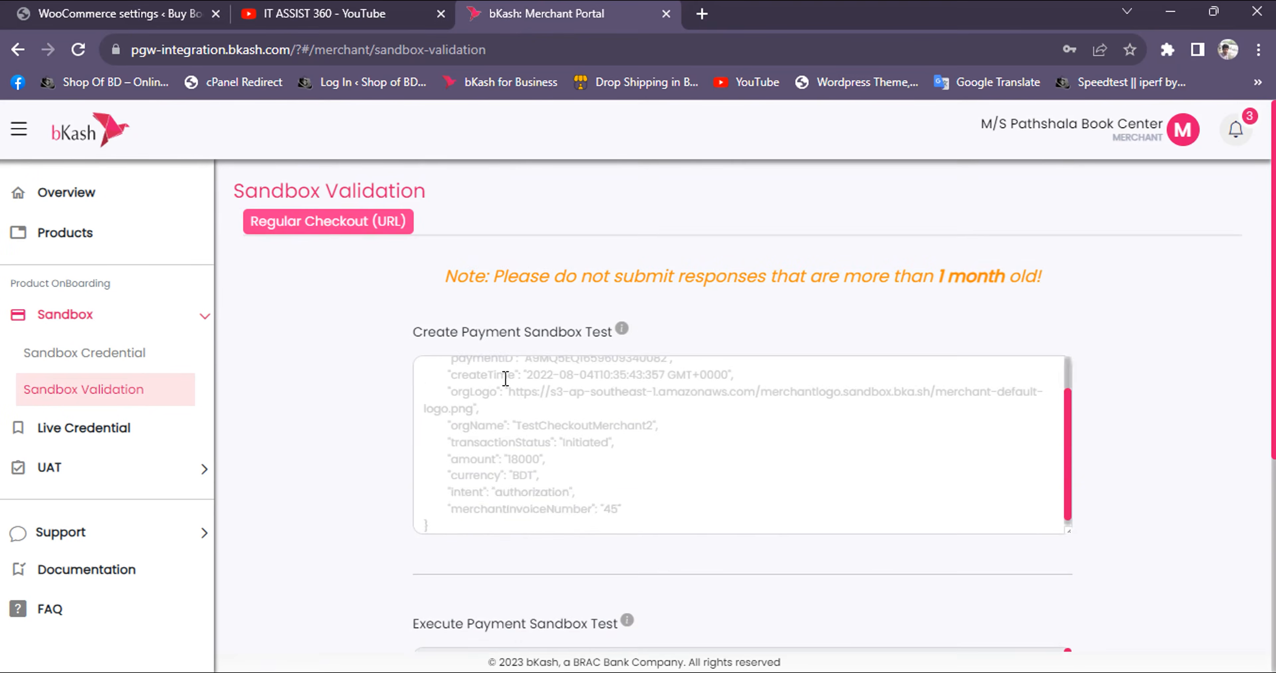
pyautogui.scroll(4, 531, 407)
pyautogui.scroll(4, 531, 407)
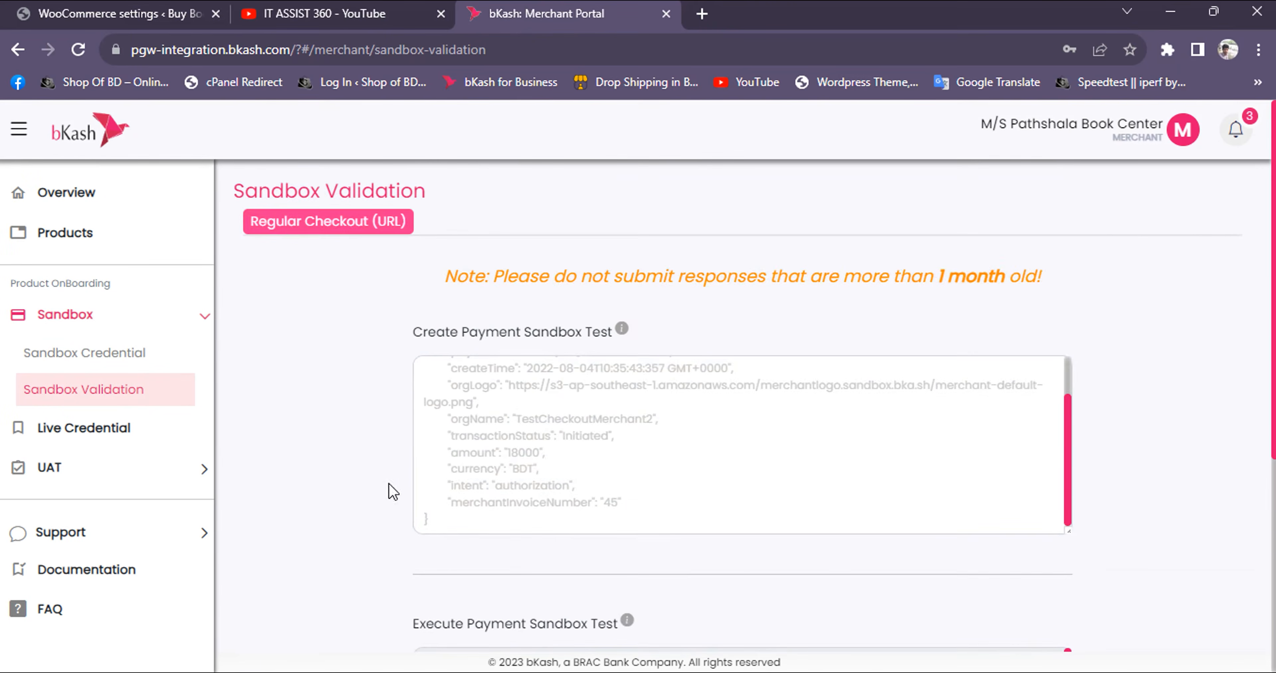
# Reach Sandbox Validation through the overview's Product Integration Tracker and locate the Create Payment Sandbox Test field
pyautogui.click(103, 191)
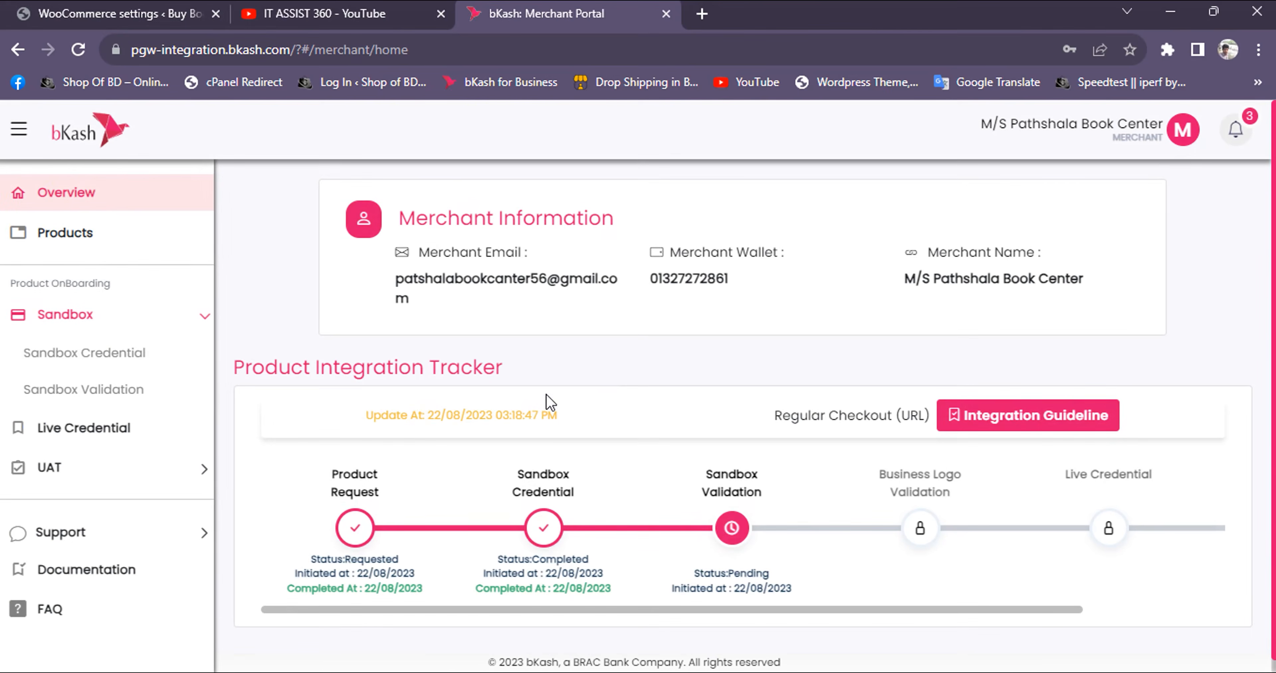
pyautogui.click(732, 527)
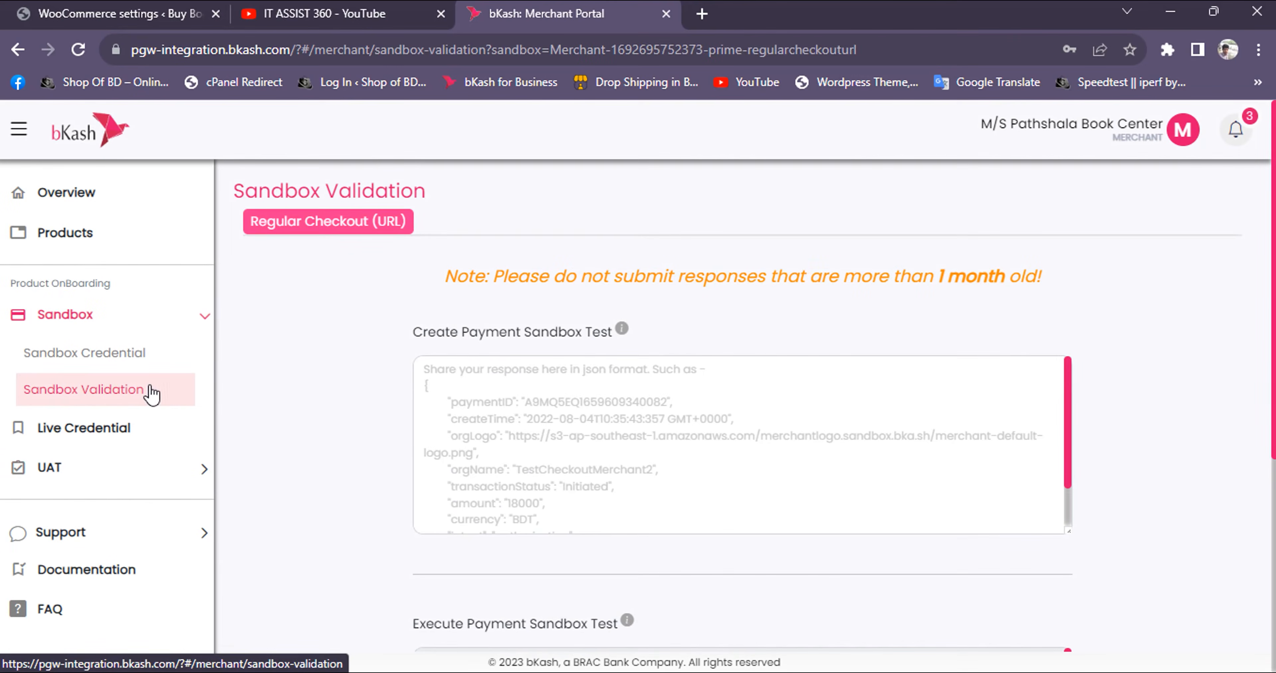
pyautogui.click(525, 390)
pyautogui.moveTo(430, 335); pyautogui.dragTo(460, 336)
pyautogui.tripleClick(430, 339)
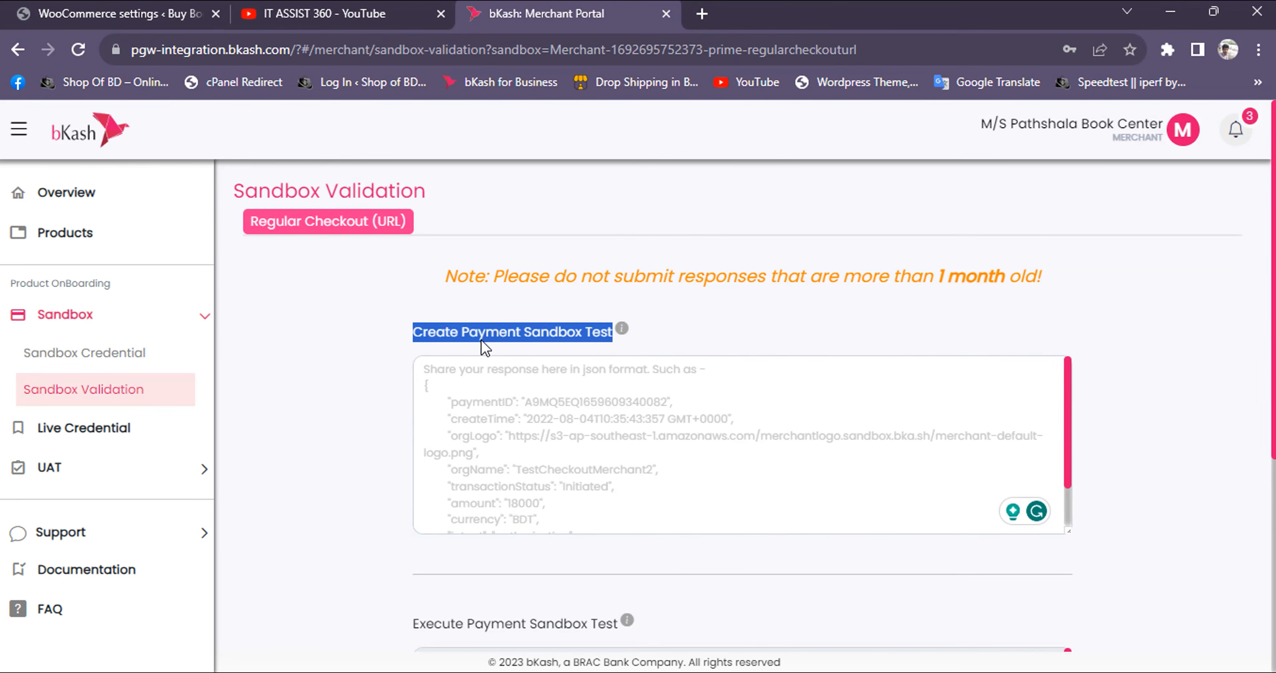
pyautogui.click(698, 342)
# Copy the Create_Payment response from the gateway settings into the portal's Create Payment Sandbox Test field and submit the response
pyautogui.click(186, 16)
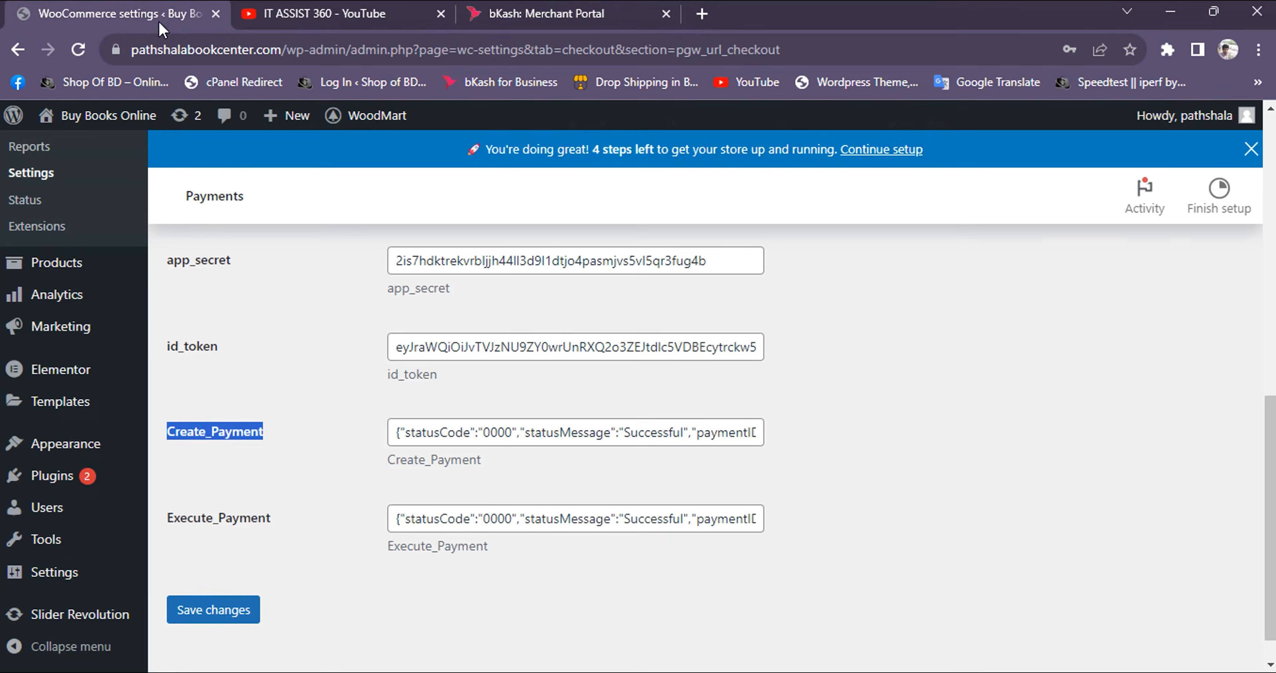
pyautogui.tripleClick(460, 433)
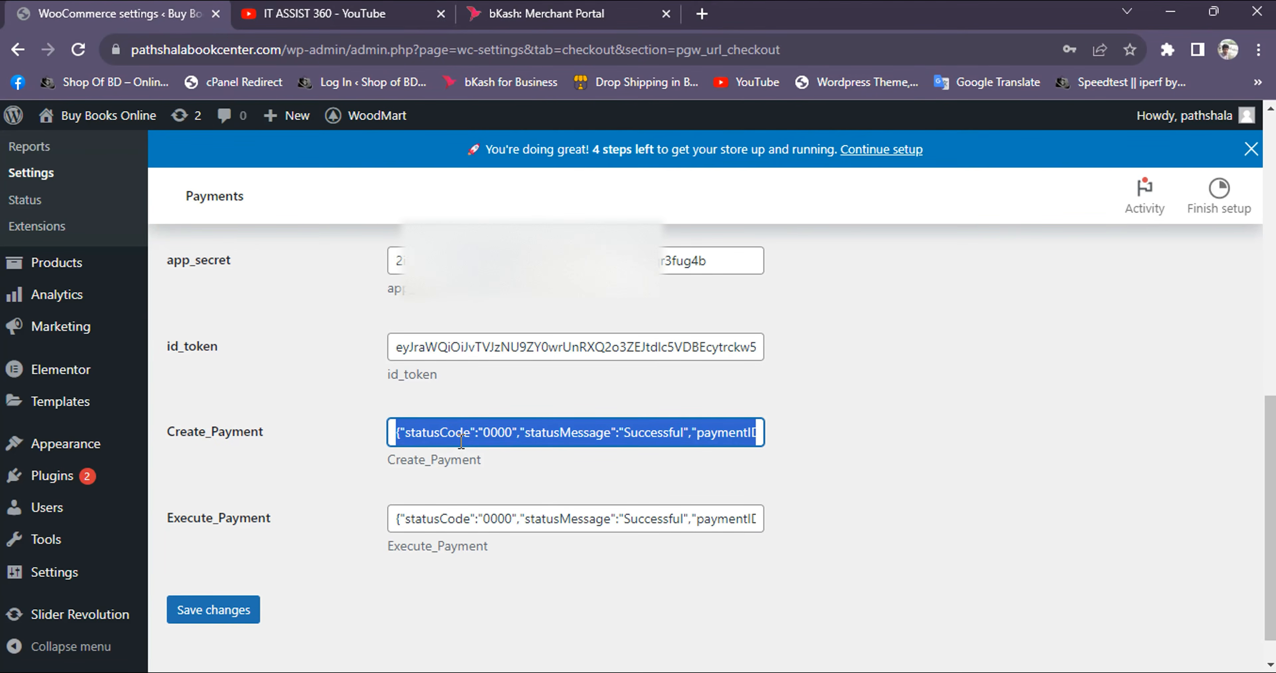
pyautogui.click(510, 15)
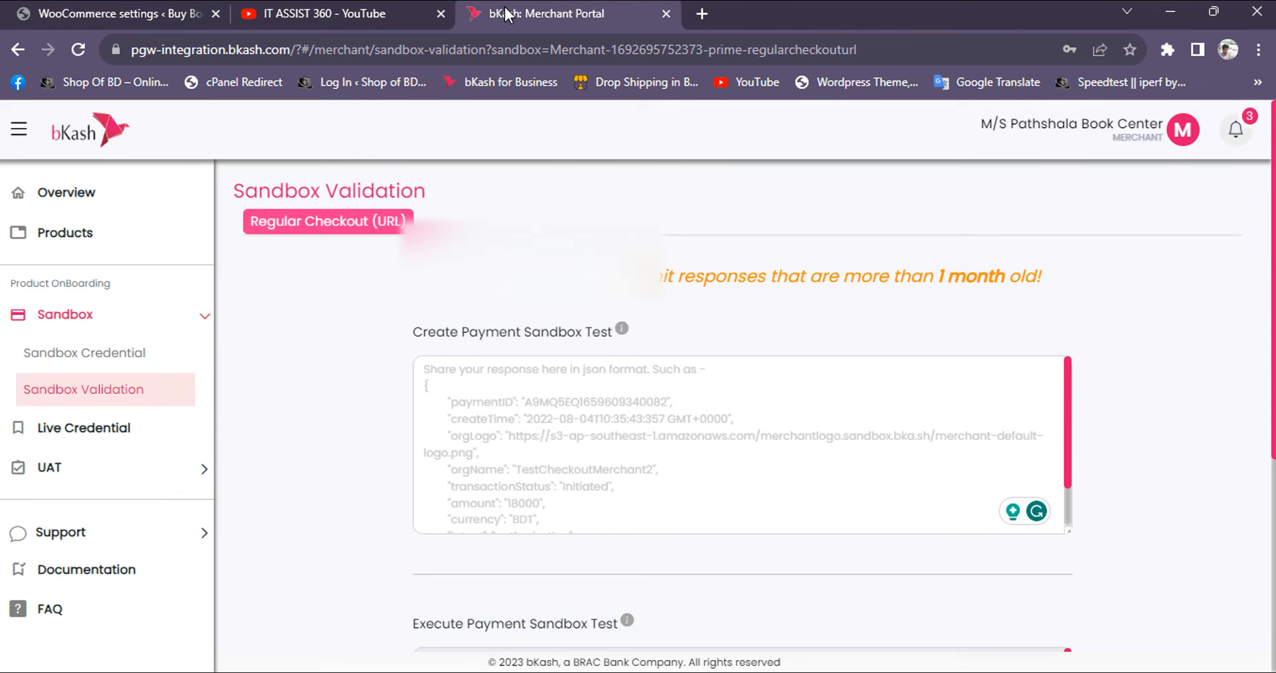
pyautogui.click(618, 393)
pyautogui.hotkey('ctrl', 'v')
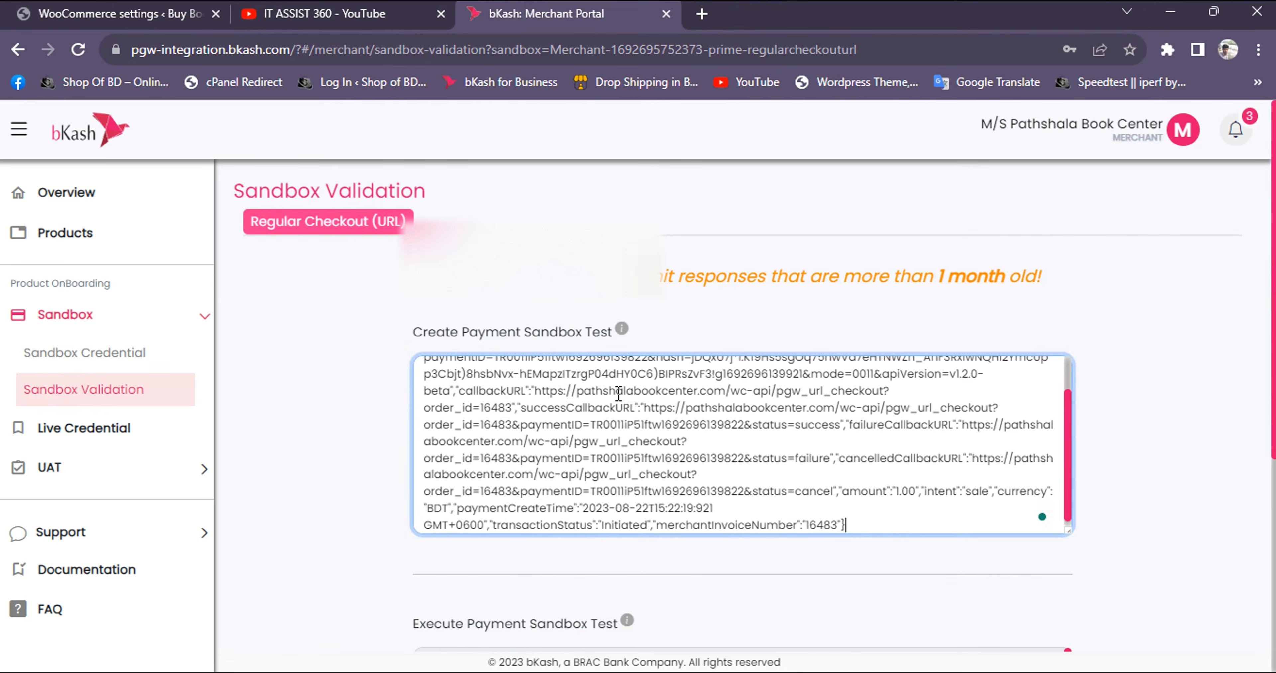
pyautogui.scroll(-2, 747, 501)
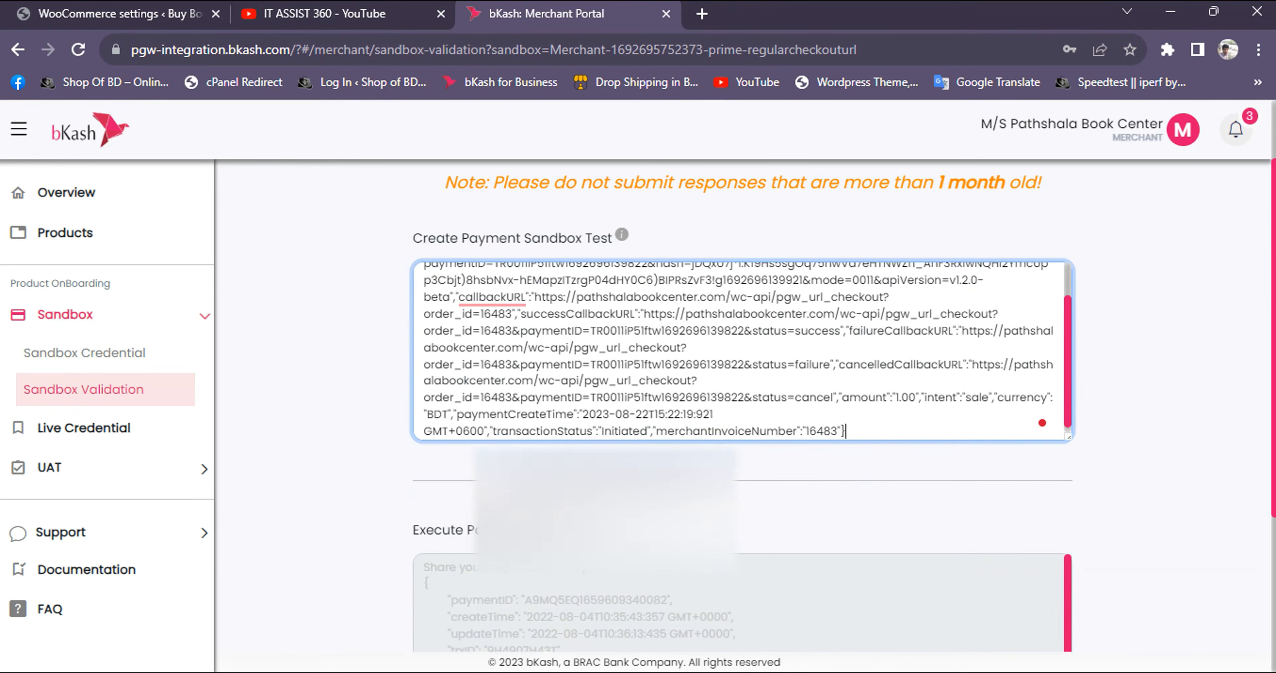
pyautogui.scroll(-5, 745, 505)
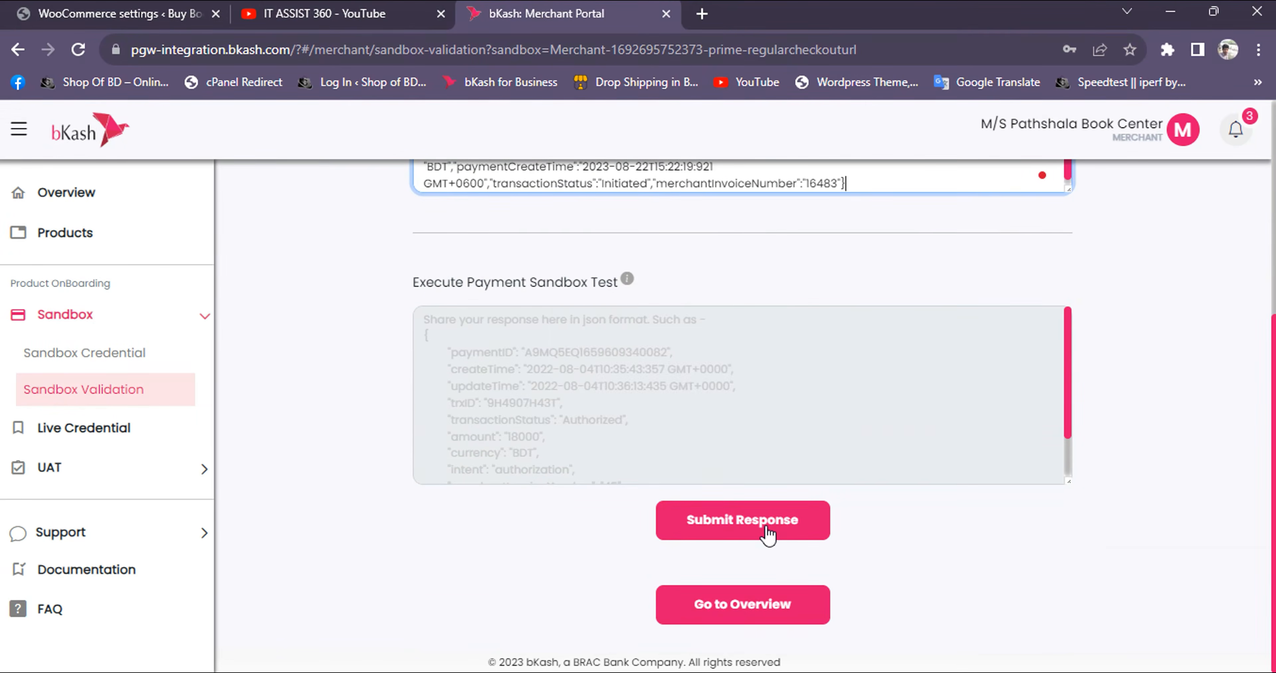
pyautogui.click(768, 534)
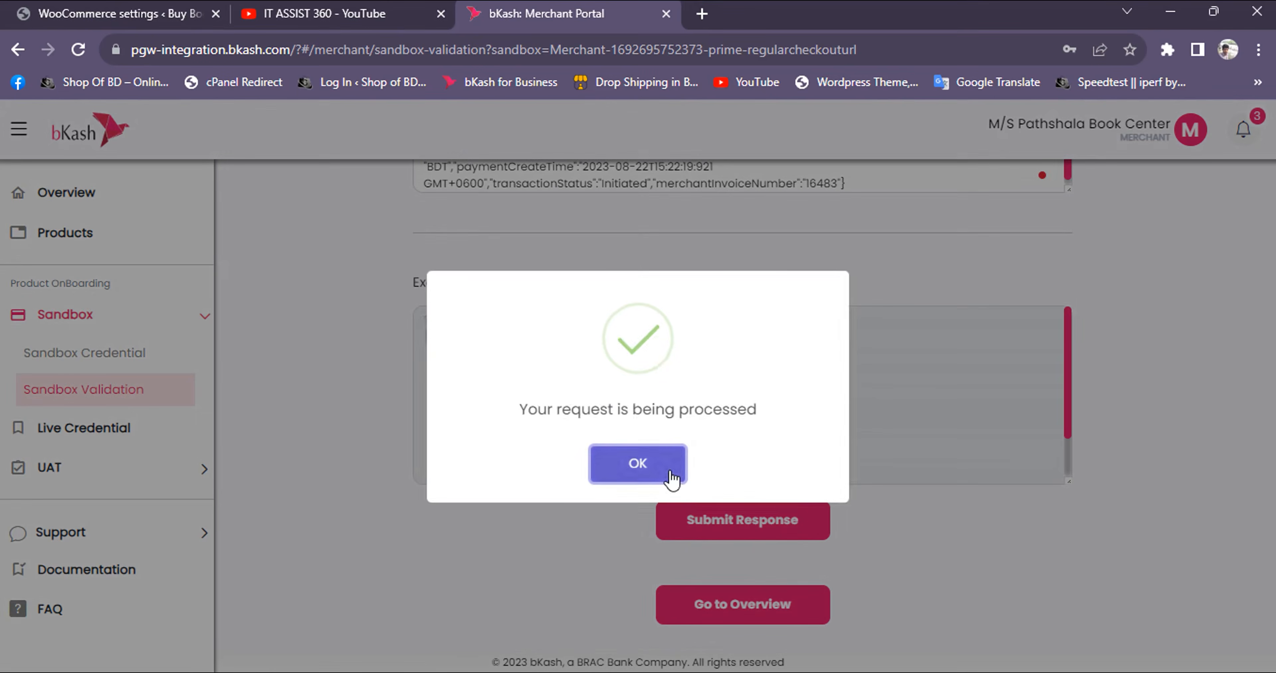
# Acknowledge the Create Payment submission, check its validation status and locate the Execute Payment Sandbox Test field
pyautogui.click(639, 464)
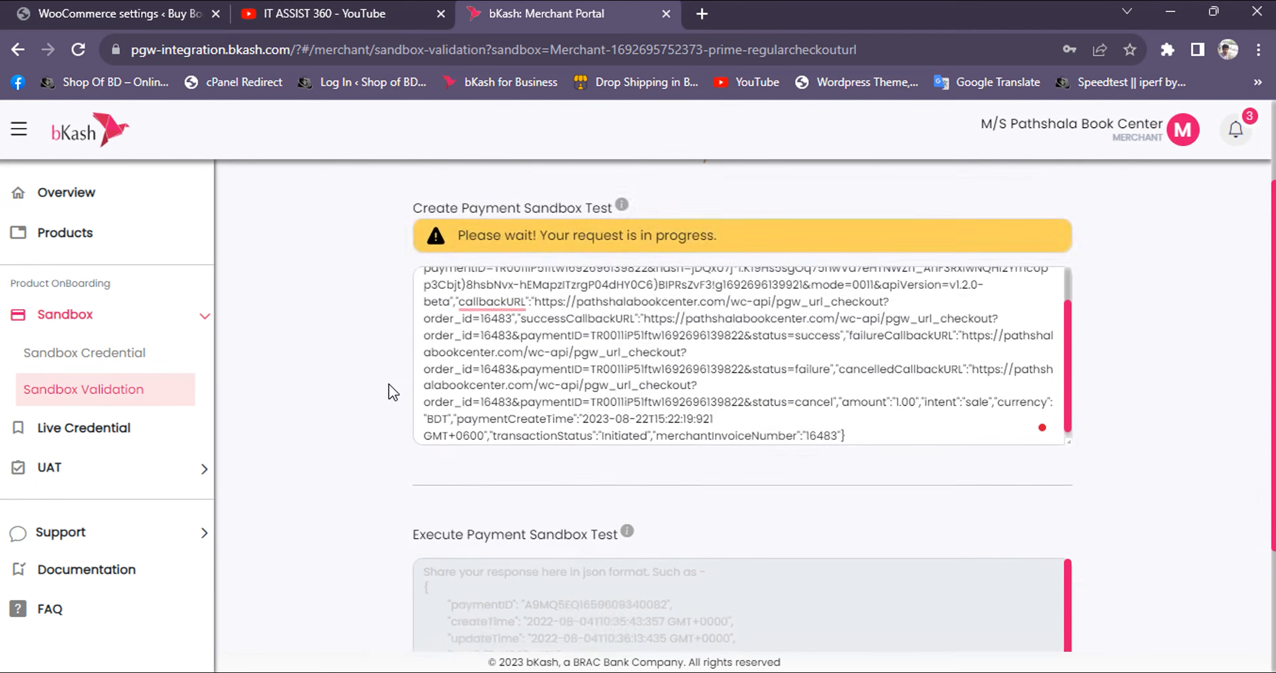
pyautogui.scroll(-2, 491, 491)
pyautogui.scroll(2, 1182, 361)
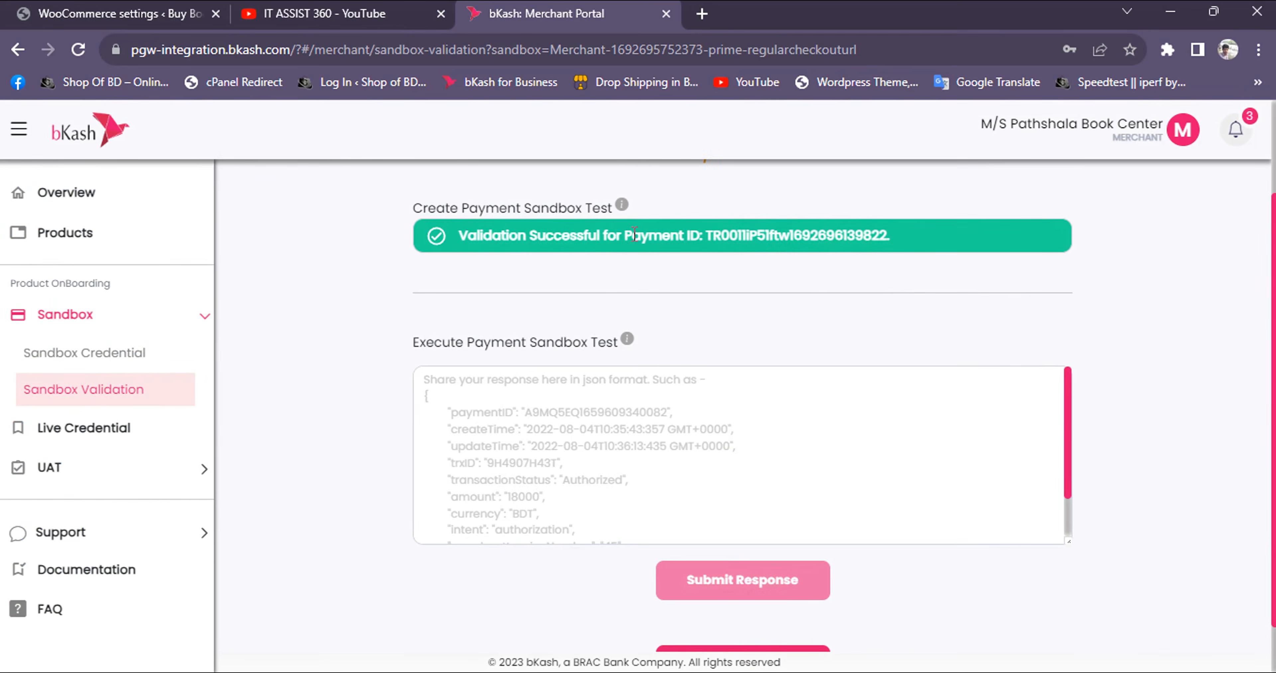
pyautogui.click(601, 450)
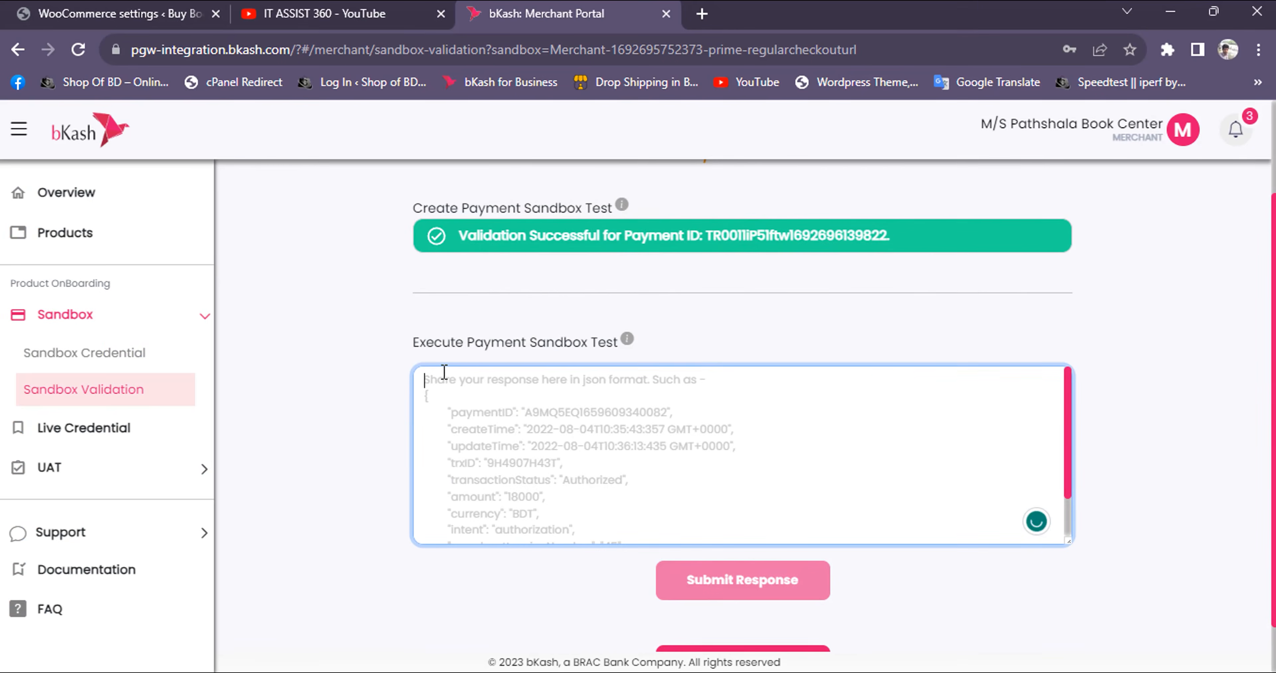
pyautogui.click(420, 356)
pyautogui.doubleClick(459, 353)
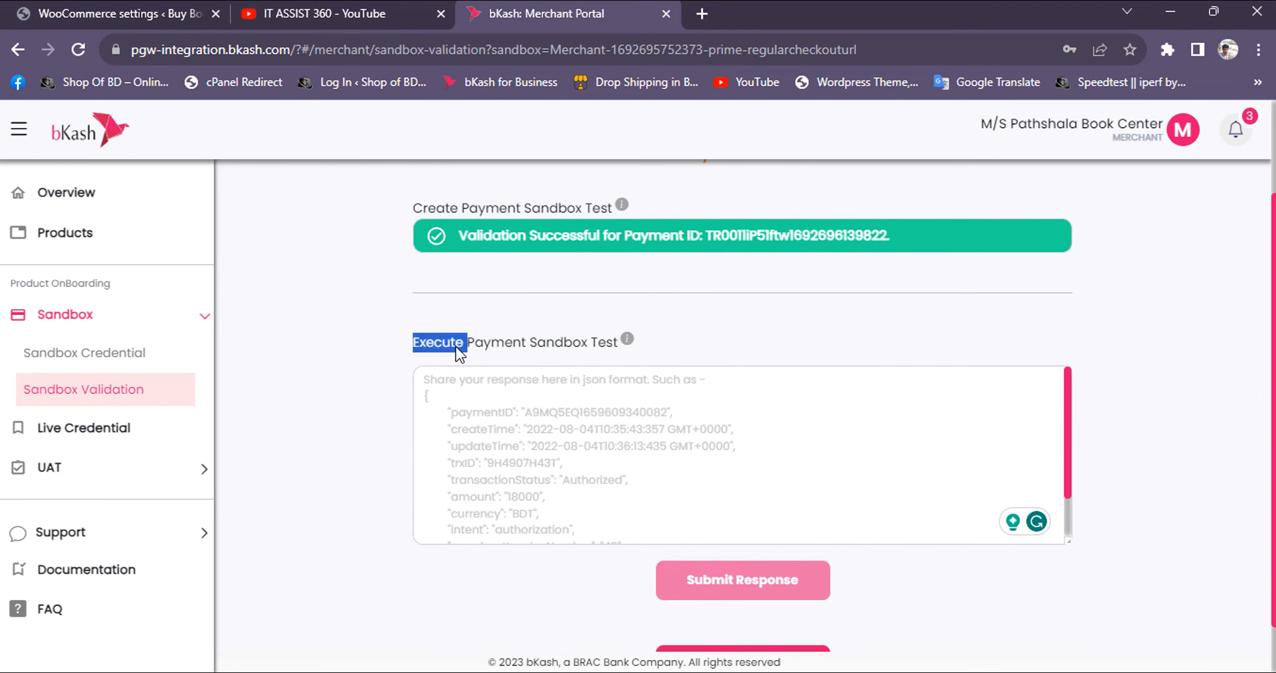
pyautogui.tripleClick(486, 346)
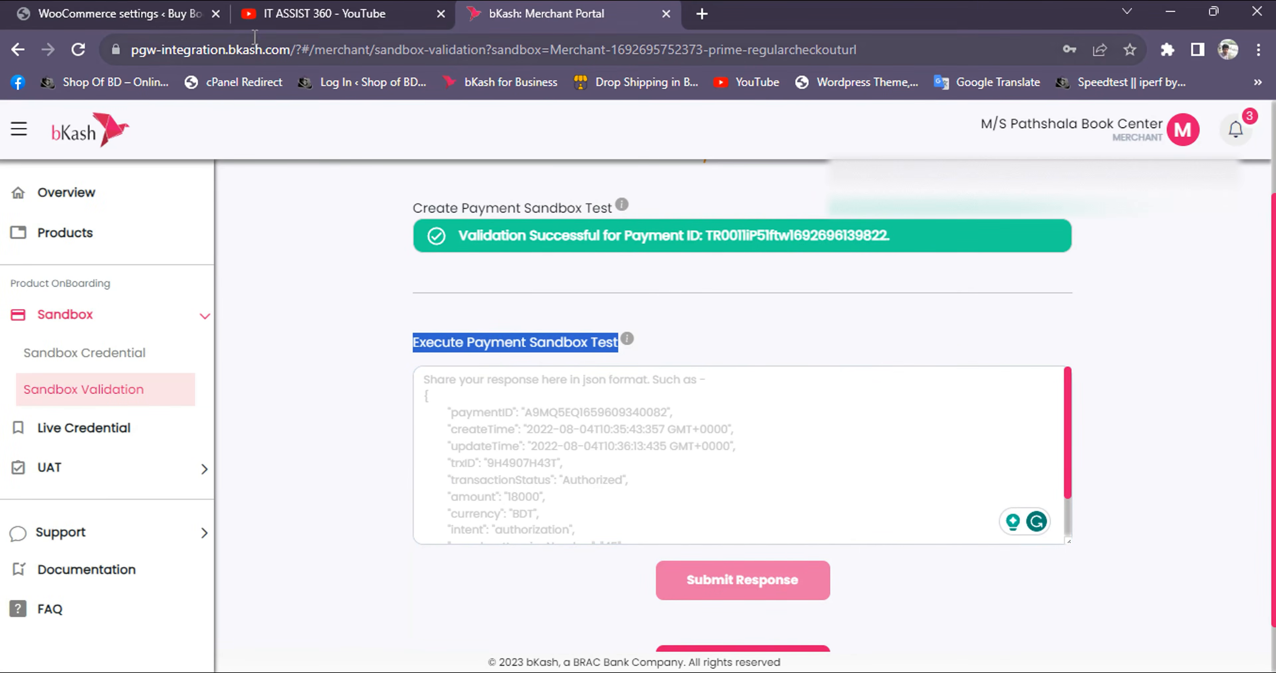
# Copy the Execute_Payment response from the WooCommerce gateway settings into the portal's Execute Payment Sandbox Test field and submit the response
pyautogui.click(119, 13)
pyautogui.click(224, 524)
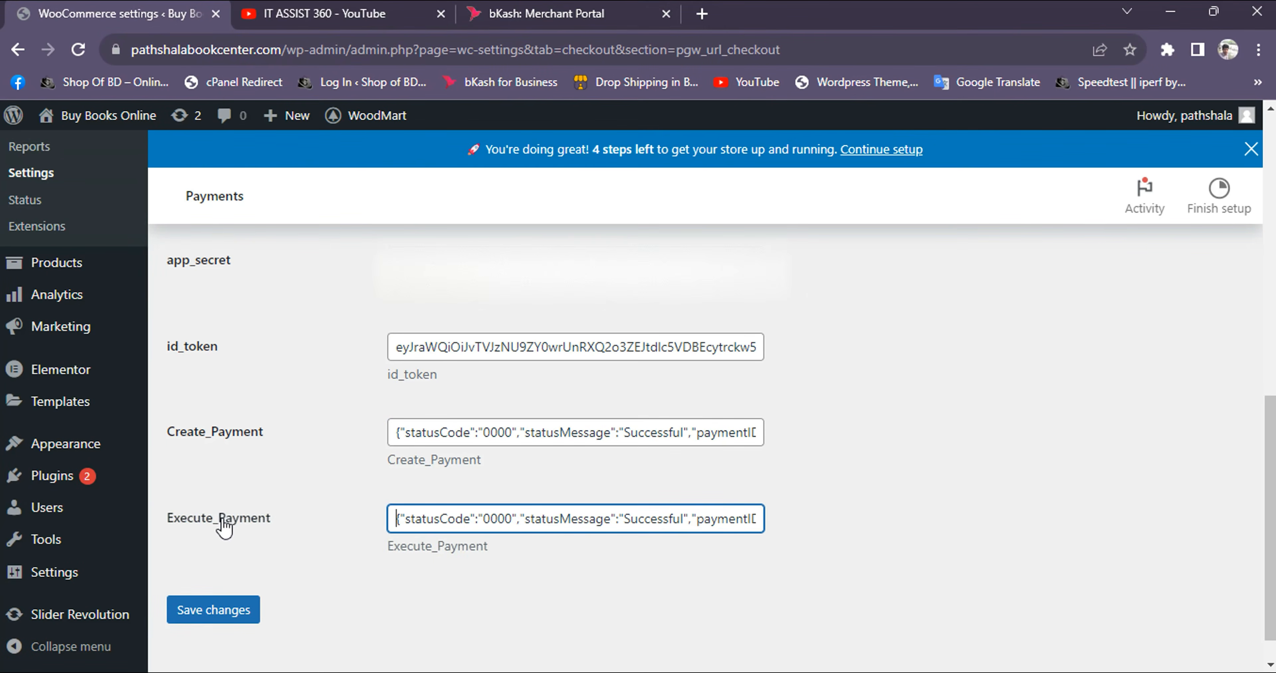
pyautogui.doubleClick(224, 525)
pyautogui.click(498, 519)
pyautogui.hotkey('ctrl', 'a')
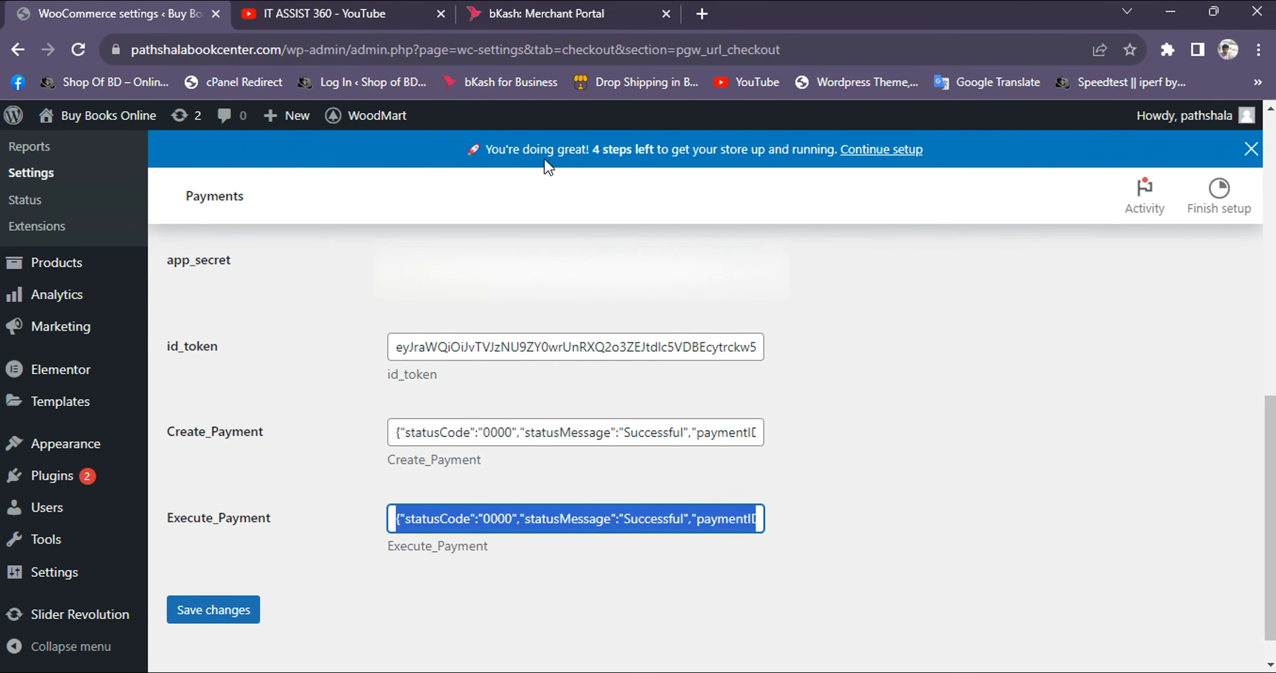
pyautogui.click(547, 15)
pyautogui.click(664, 470)
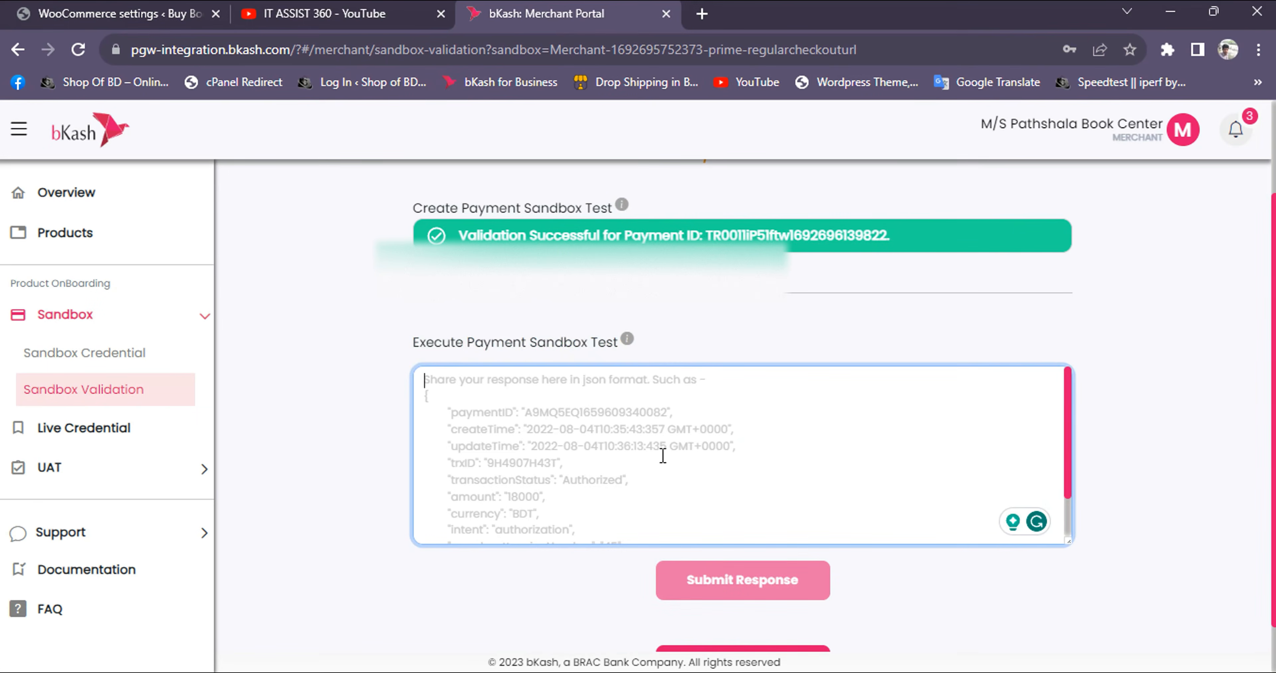
pyautogui.hotkey('ctrl', 'v')
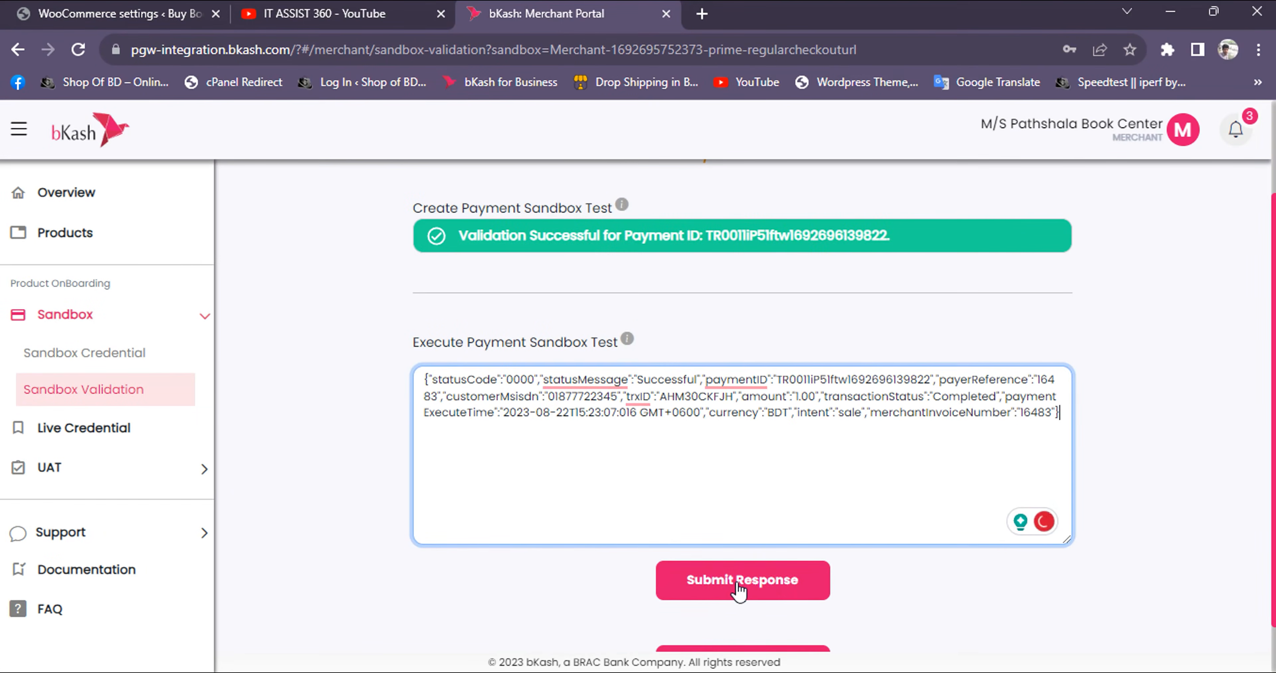
pyautogui.click(725, 591)
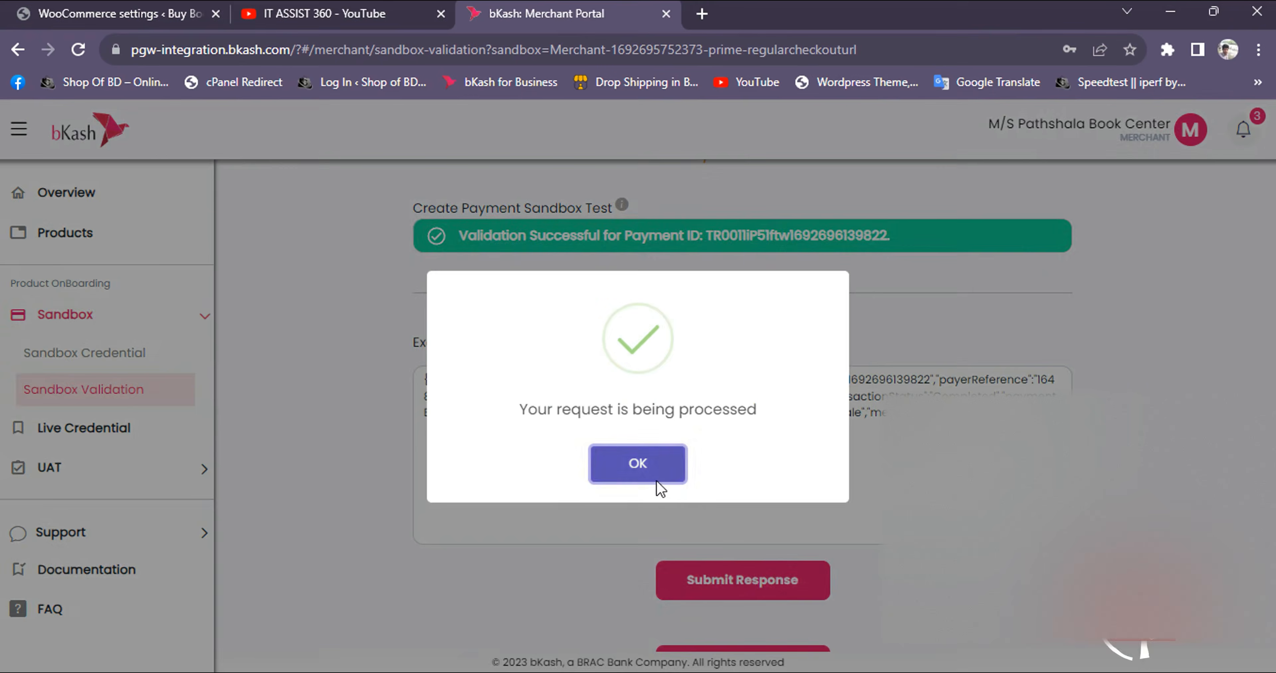
pyautogui.click(611, 451)
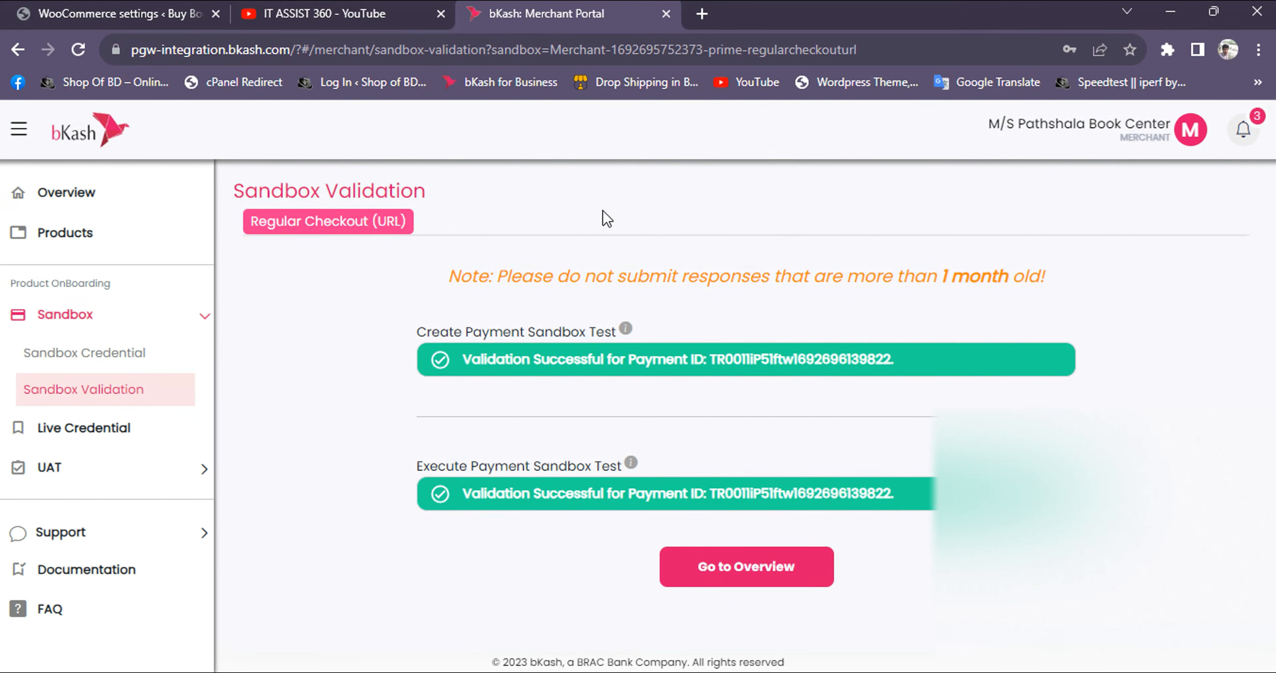
# Return to the portal overview and open the live credentials from the Product Integration Tracker
pyautogui.click(712, 580)
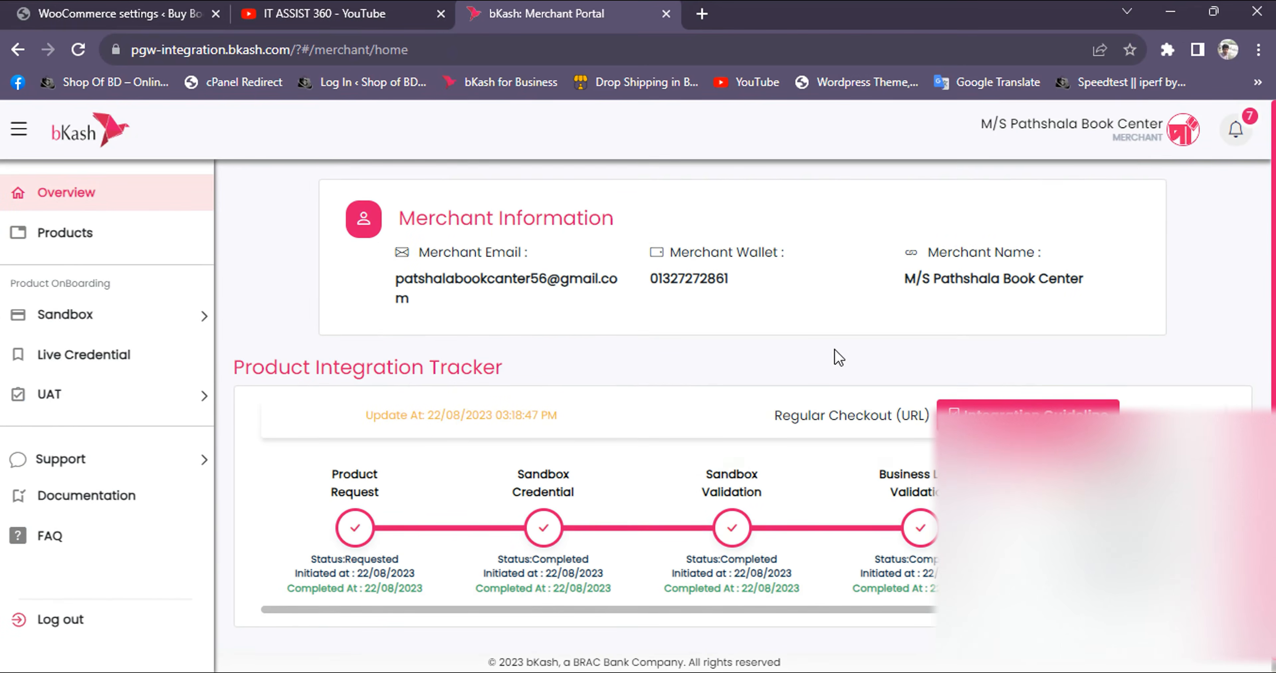
pyautogui.scroll(-1, 818, 421)
pyautogui.moveTo(1005, 596); pyautogui.dragTo(1148, 596)
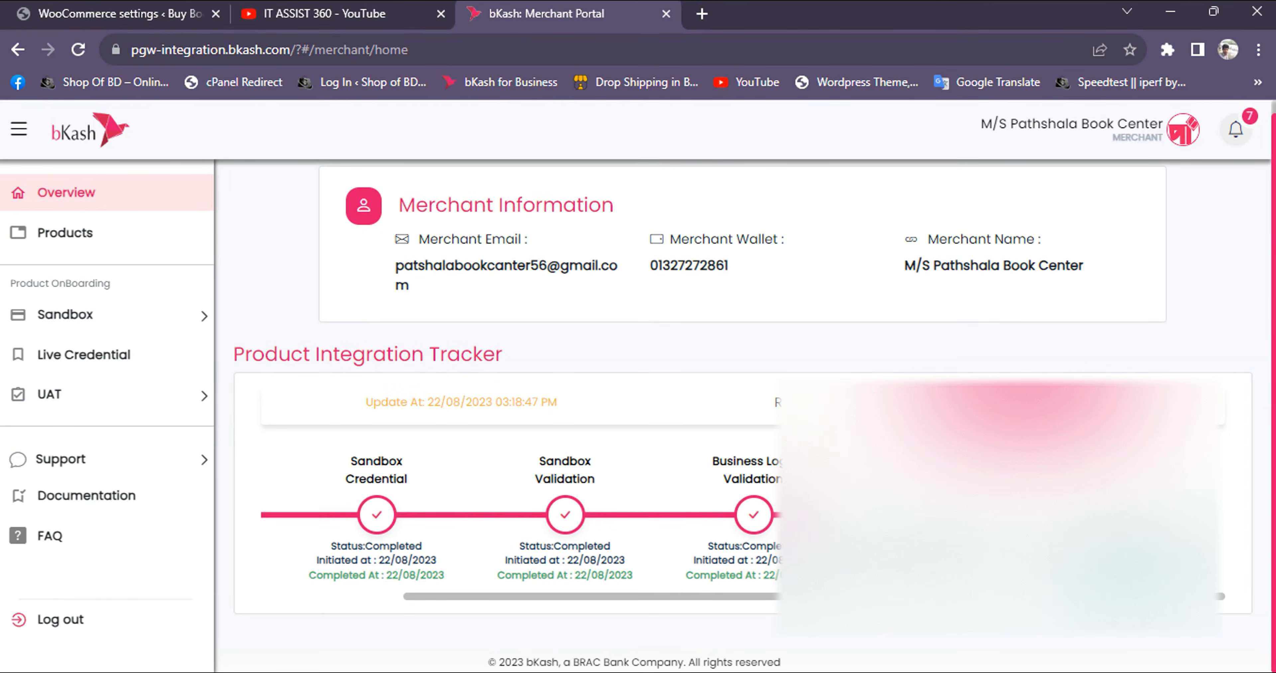
pyautogui.click(1036, 403)
pyautogui.scroll(-2, 498, 340)
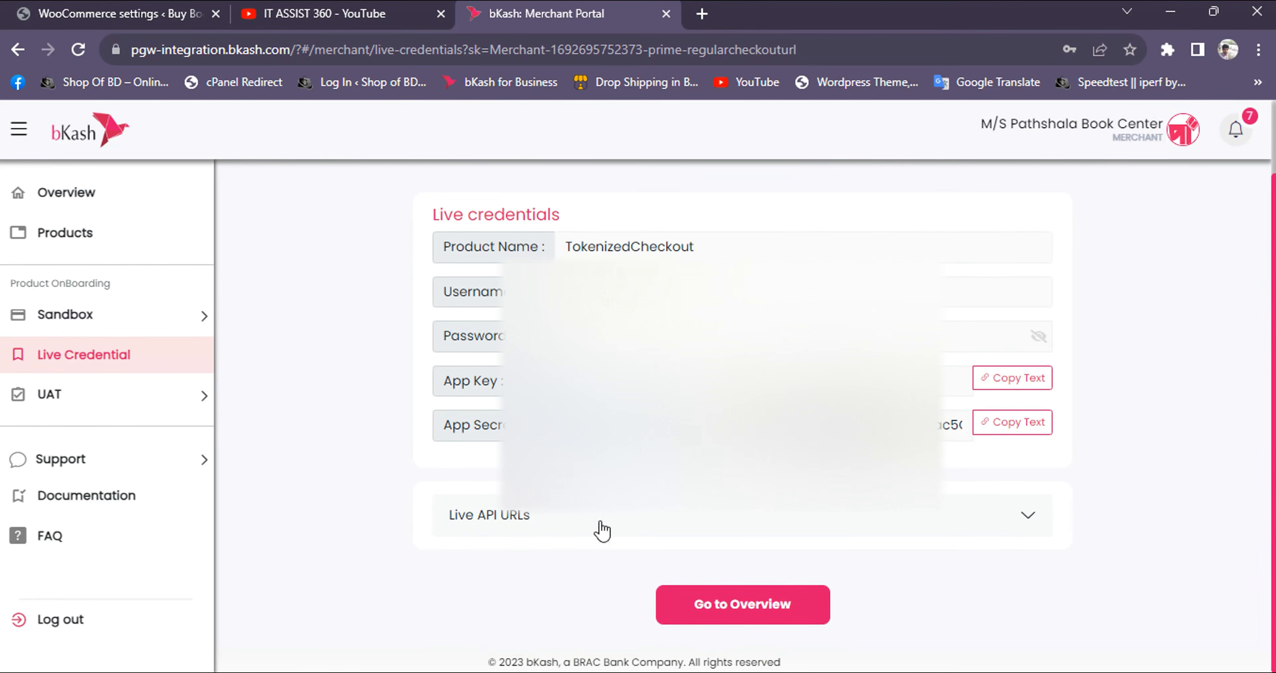
# Expand the Live API URLs section and review its endpoints below the live credentials
pyautogui.click(524, 534)
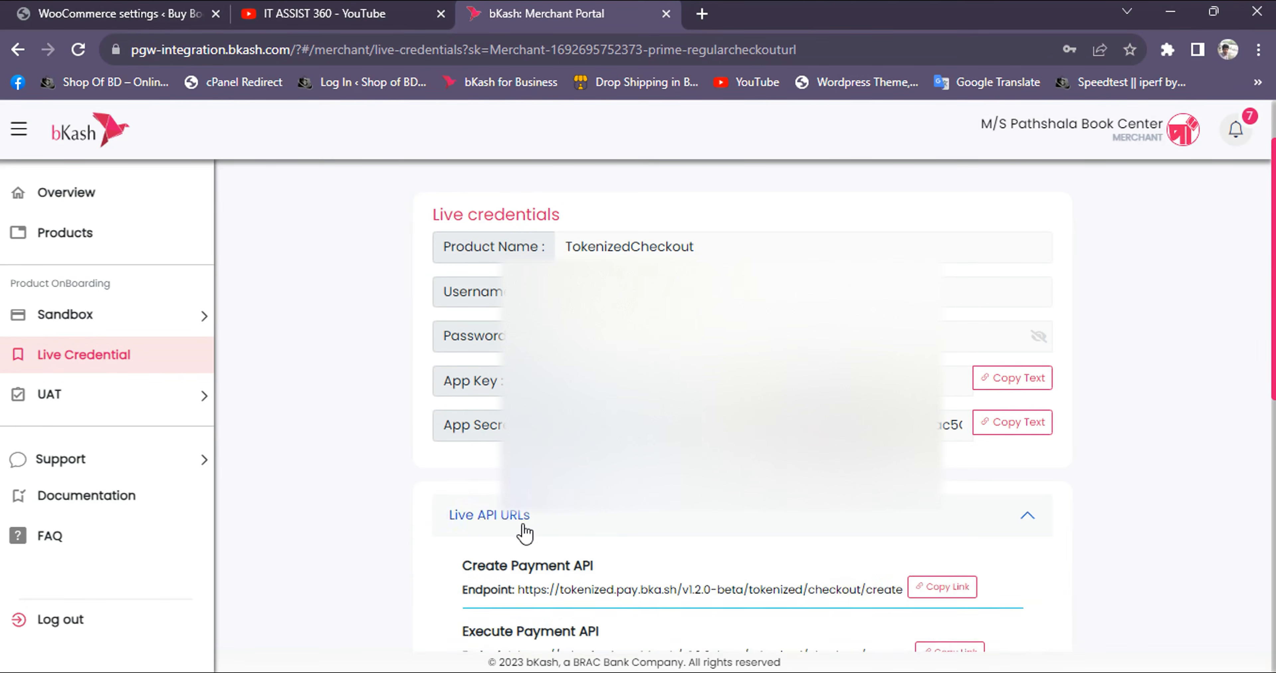
pyautogui.scroll(-5, 524, 529)
pyautogui.scroll(-6, 607, 560)
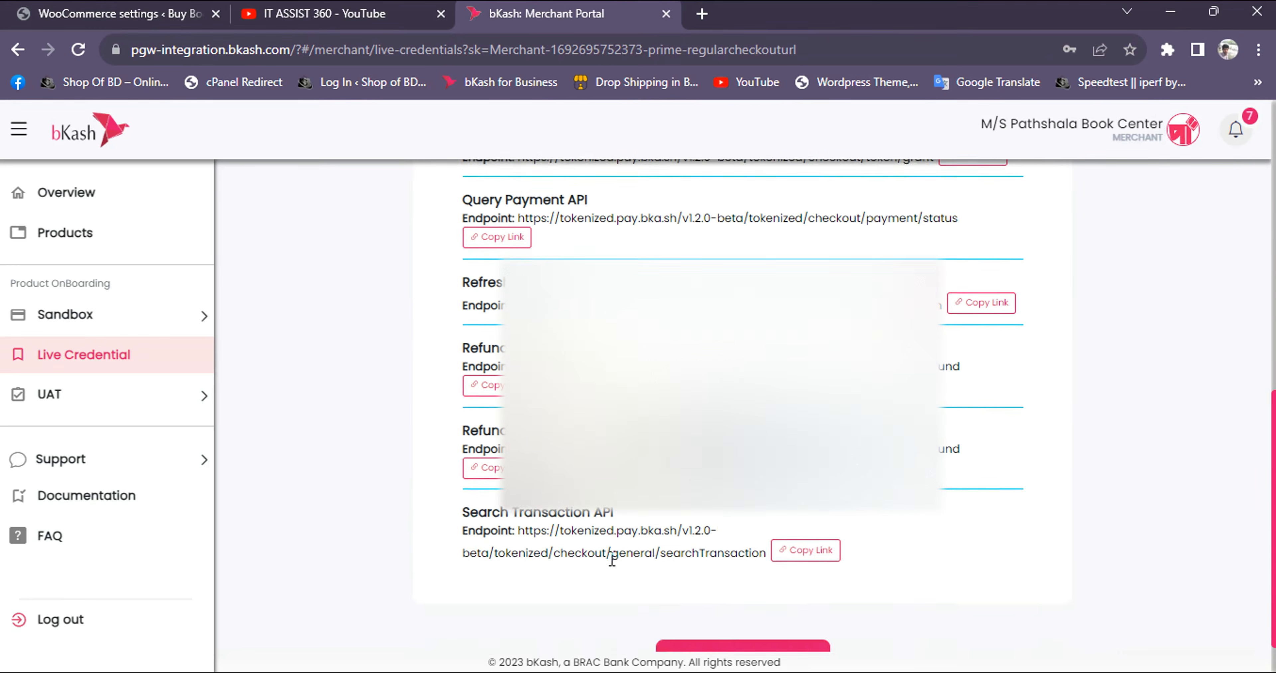
pyautogui.scroll(6, 607, 520)
pyautogui.scroll(6, 612, 557)
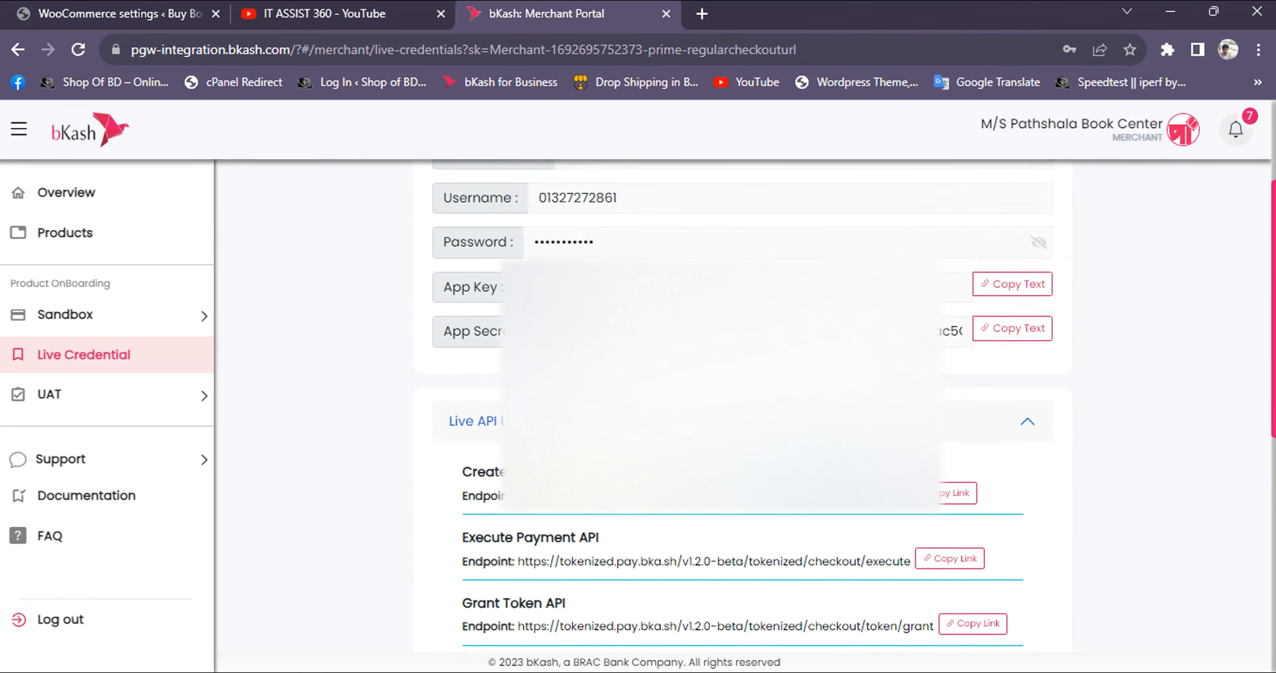
# Switch back to the WordPress admin and open the page for adding new plugins
pyautogui.click(119, 14)
pyautogui.scroll(3, 209, 390)
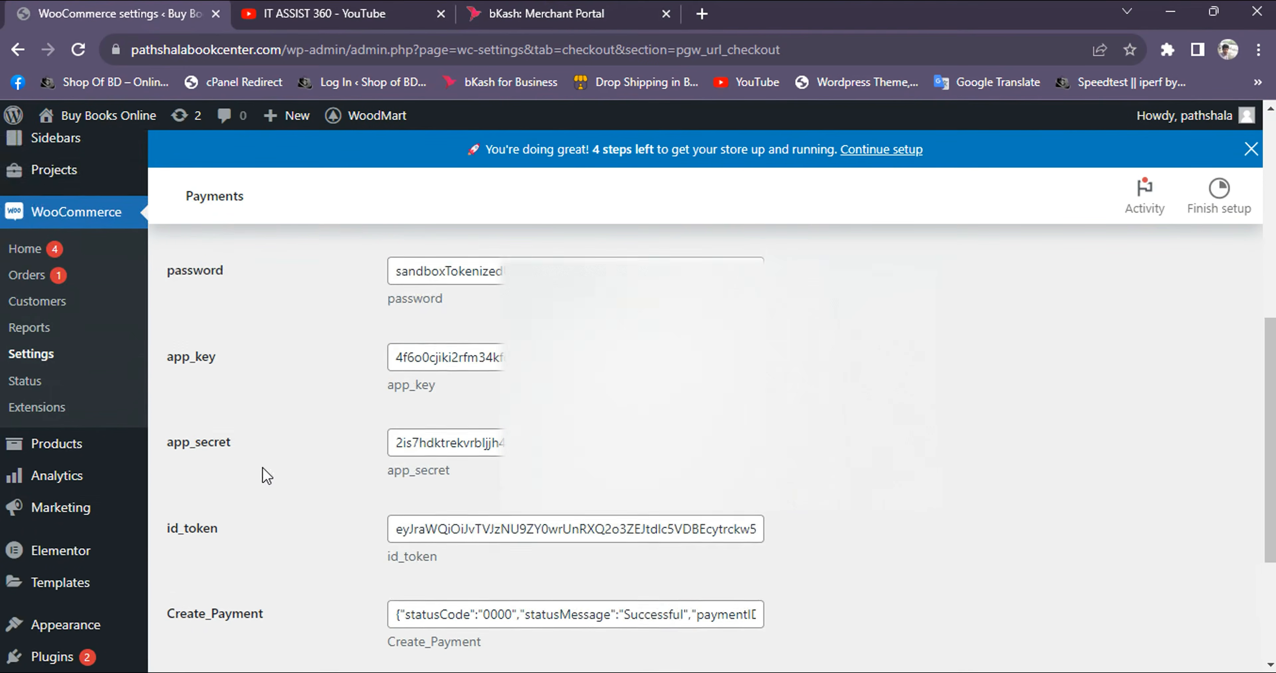
pyautogui.scroll(-3, 262, 475)
pyautogui.moveTo(45, 448)
pyautogui.moveTo(48, 481)
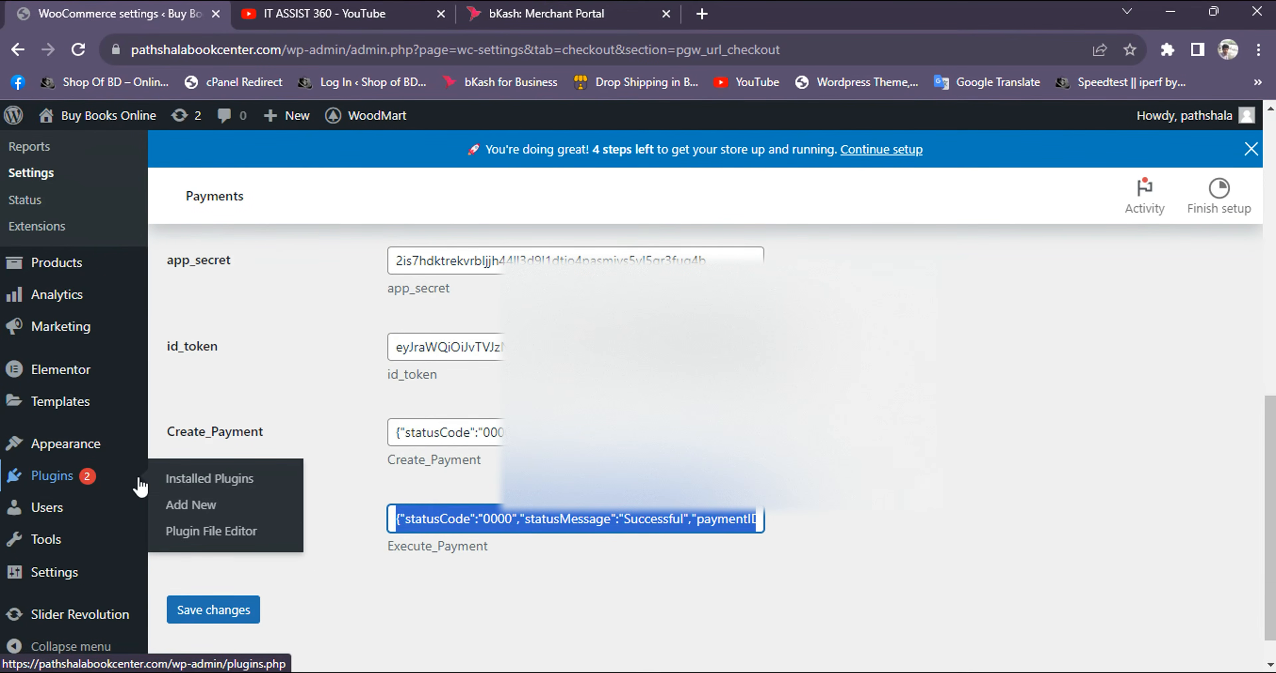
pyautogui.click(190, 507)
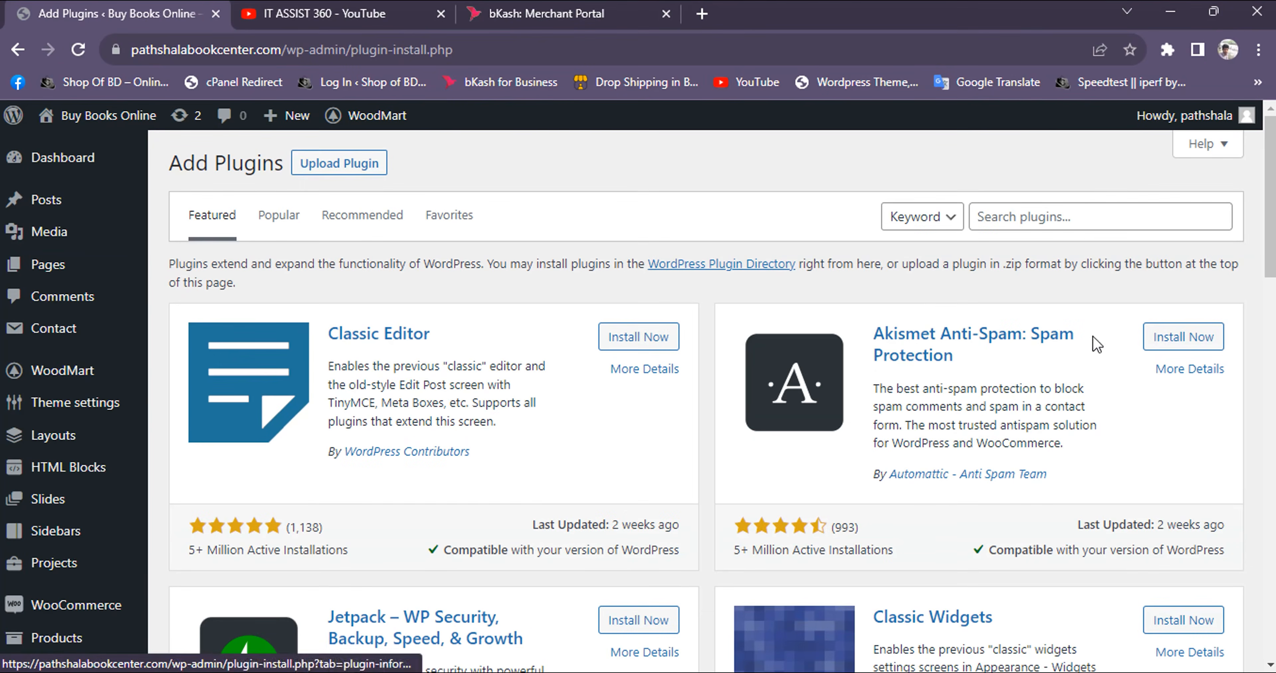
# Search the plugin directory for bkash, then install and activate the bKash For WooCommerce plugin by bKash Limited
pyautogui.click(1088, 220)
pyautogui.write('bkash')
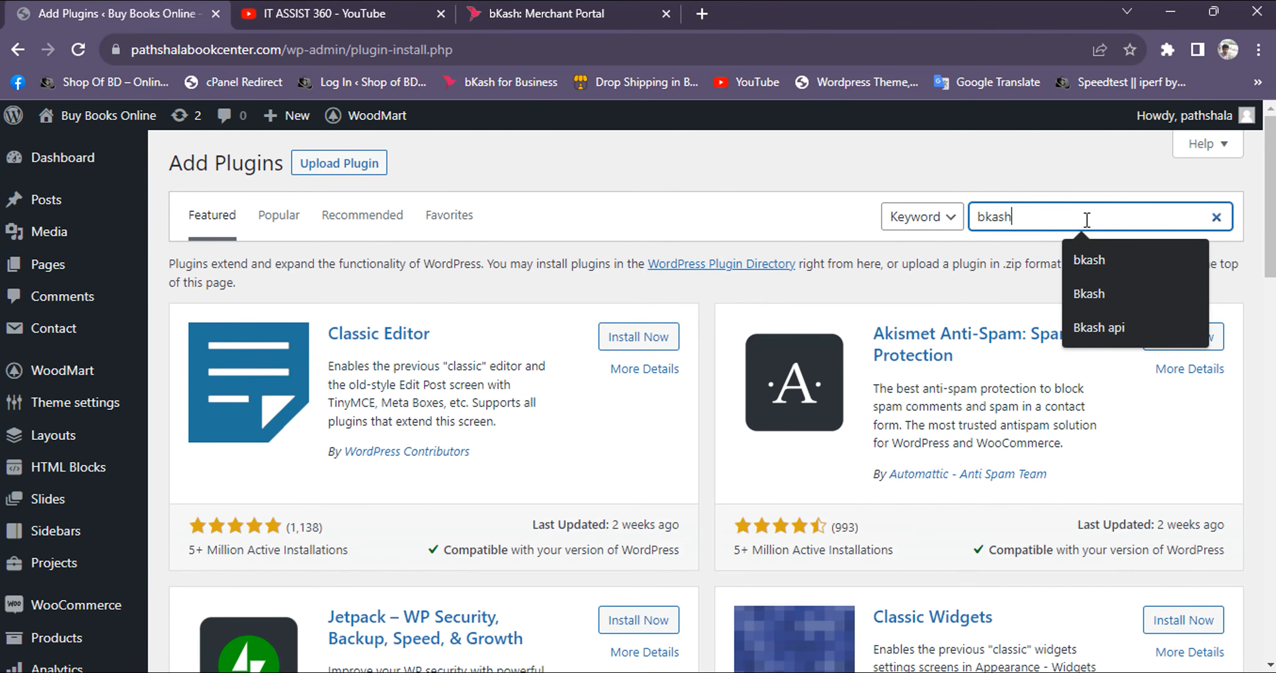
pyautogui.click(1103, 251)
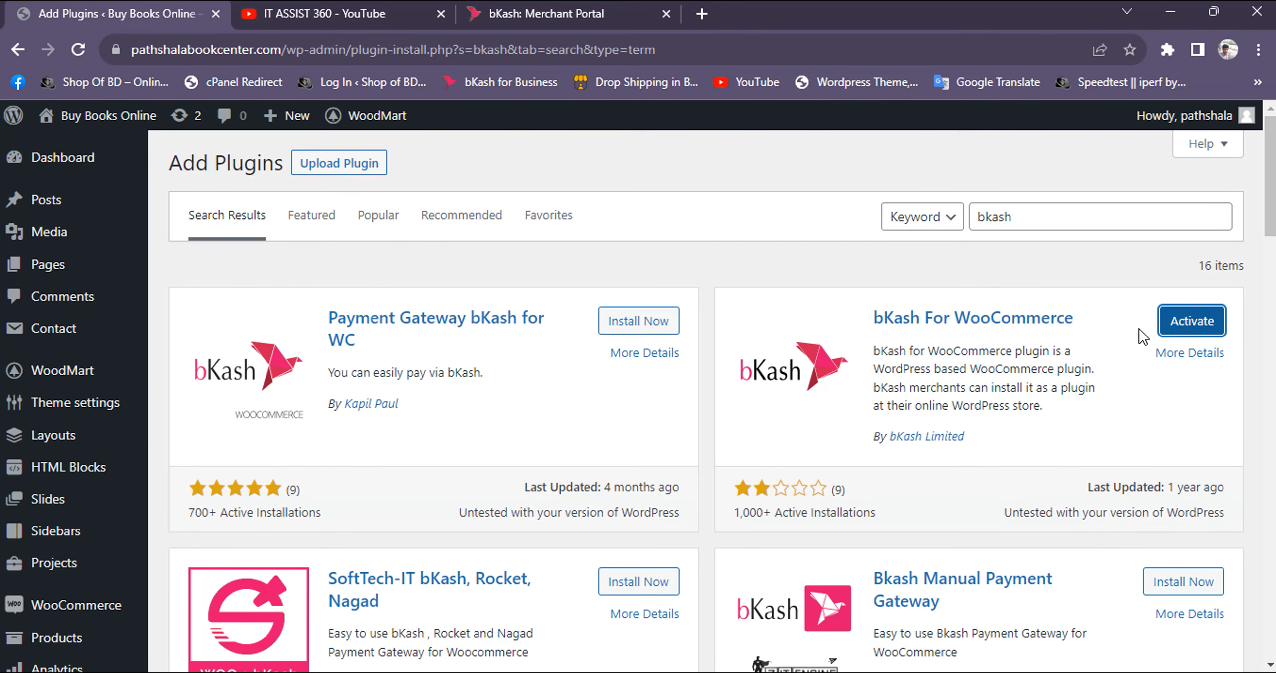
pyautogui.click(1189, 327)
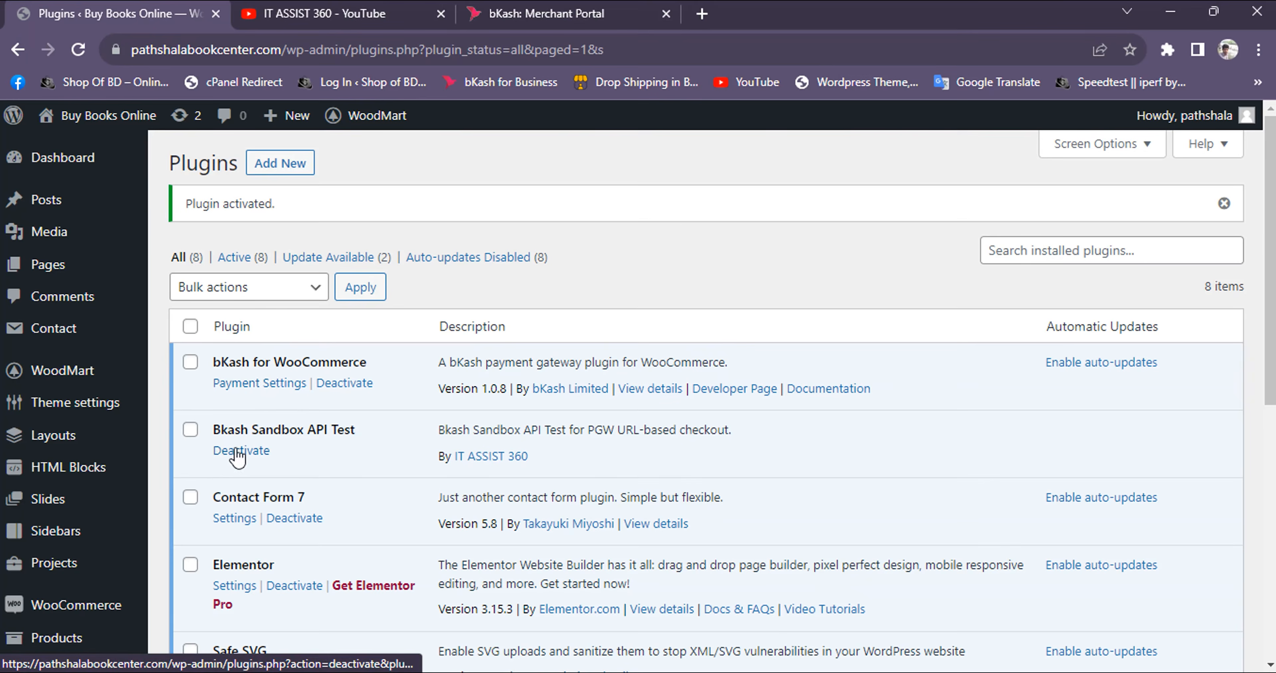
# Deactivate the Bkash Sandbox API Test plugin and cancel its deletion prompt
pyautogui.click(250, 454)
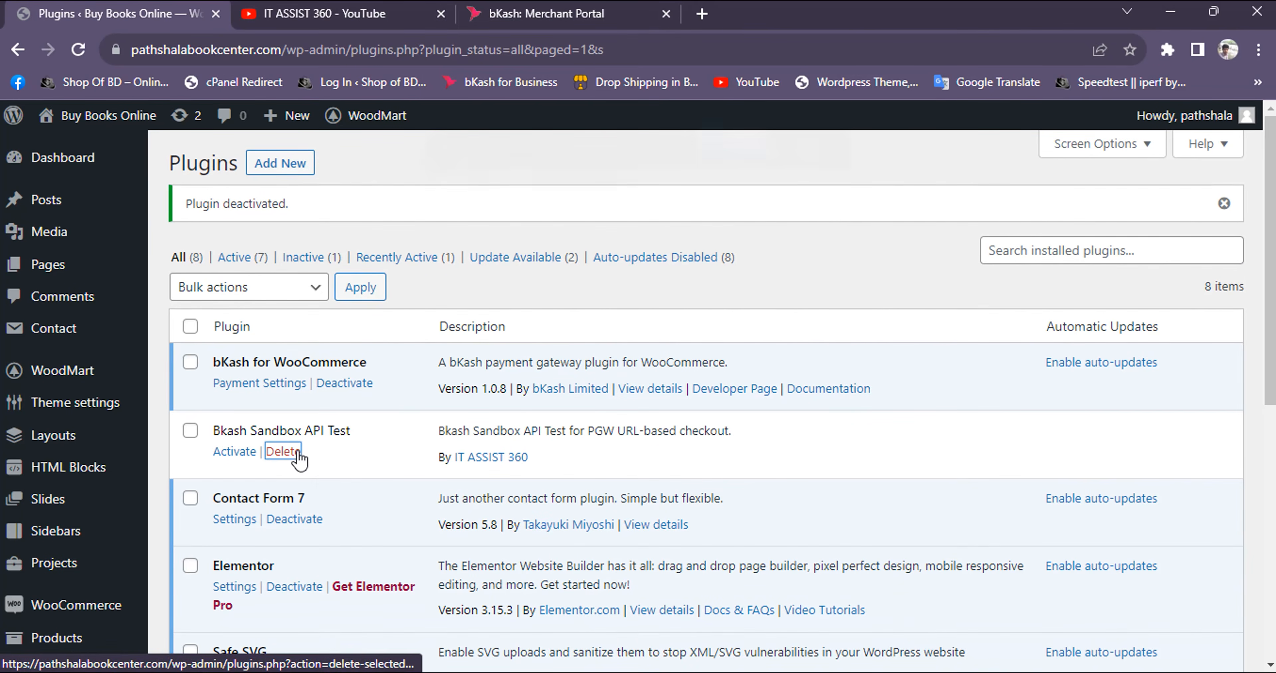
pyautogui.click(283, 452)
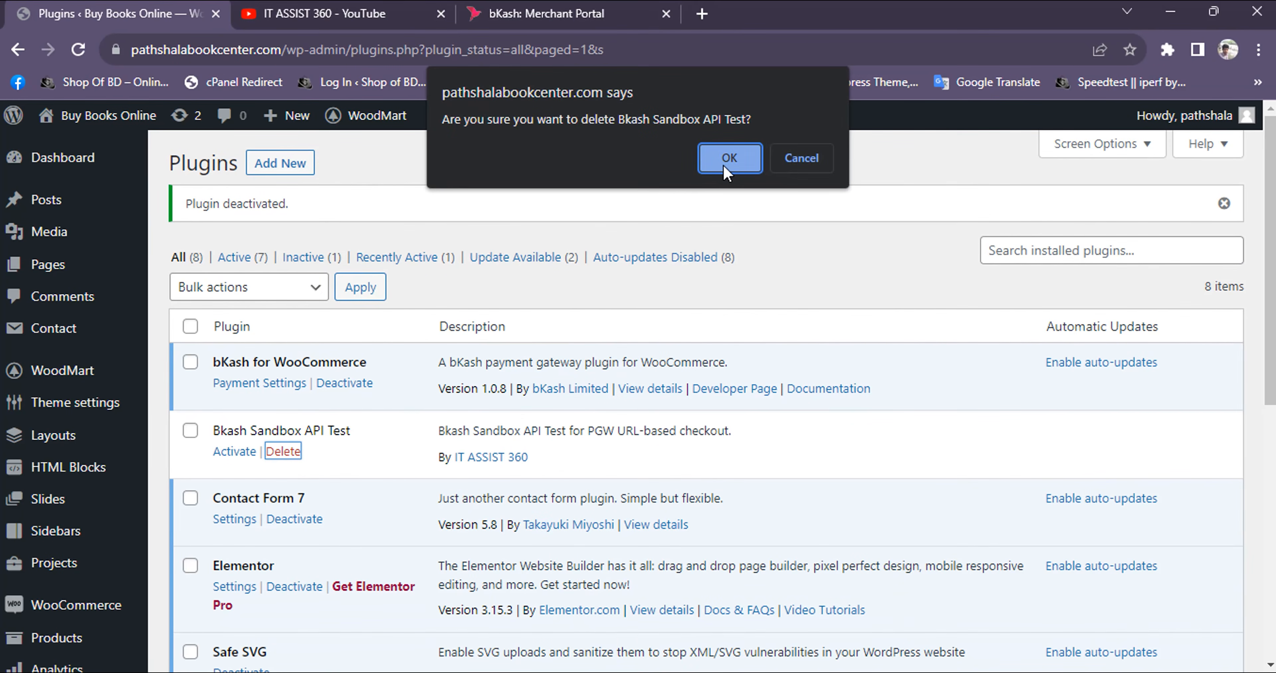
pyautogui.click(798, 159)
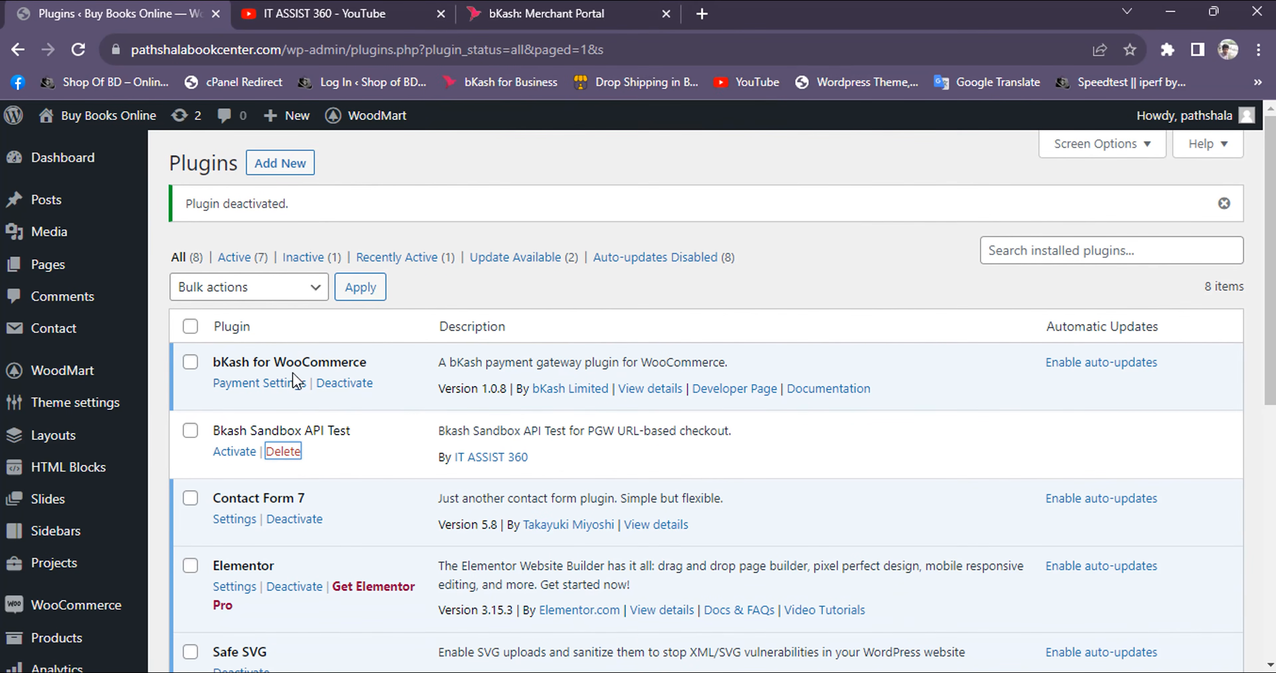
# Open the payment settings of the bKash for WooCommerce plugin and enable bKash PGW
pyautogui.click(240, 388)
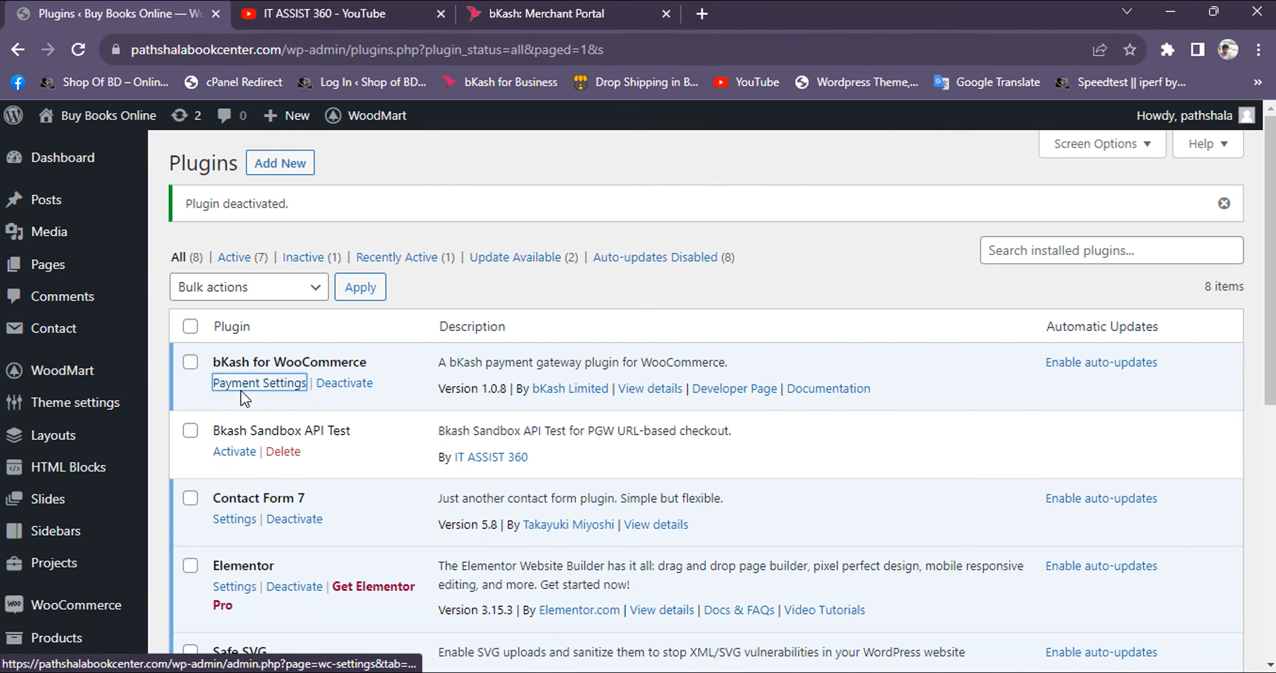
pyautogui.click(272, 390)
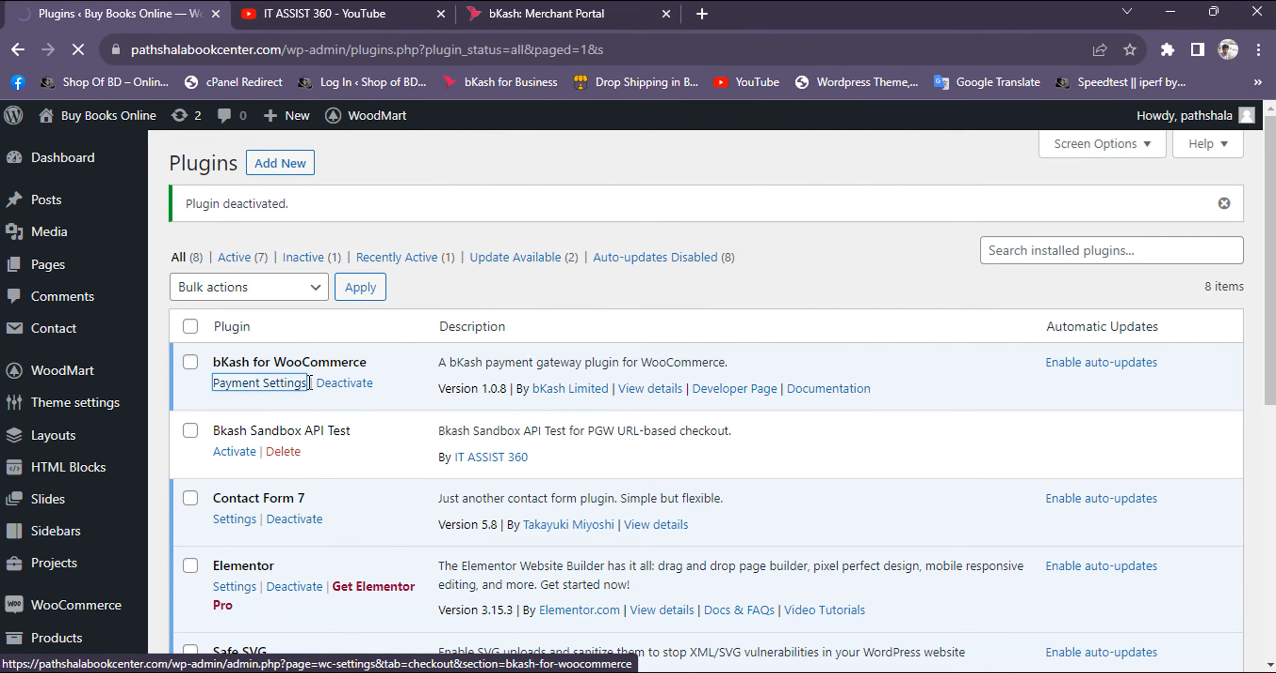
pyautogui.scroll(-5, 303, 390)
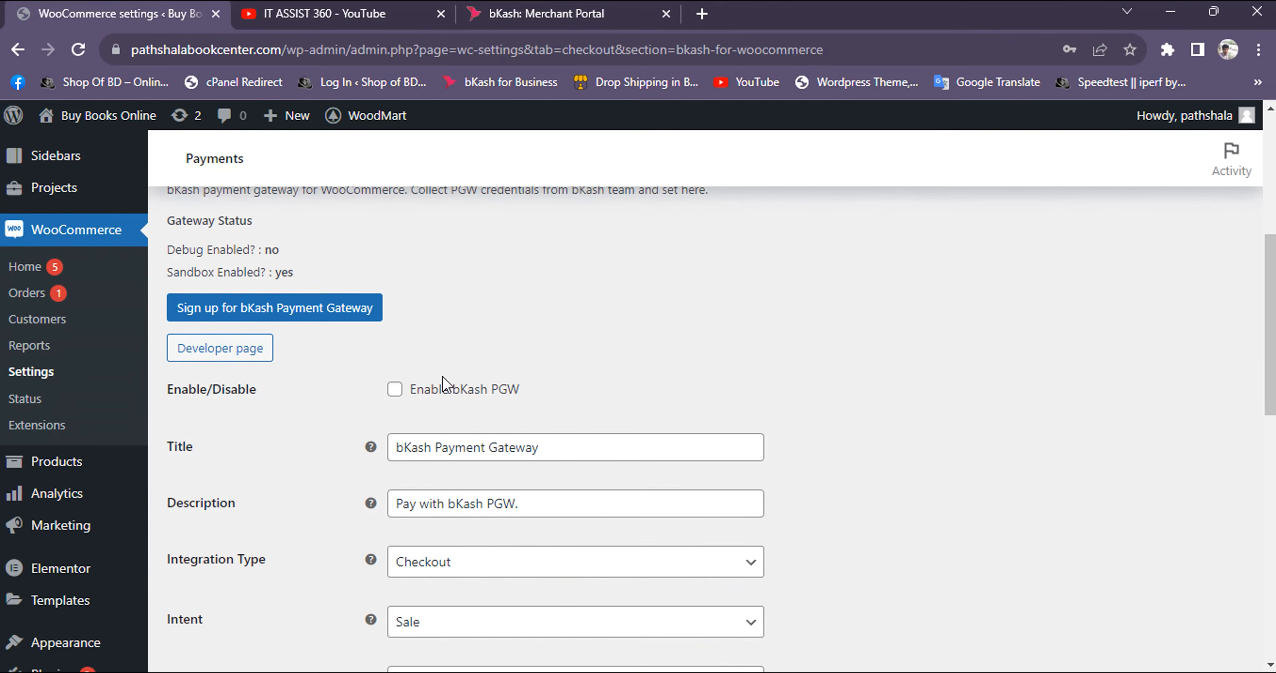
pyautogui.click(395, 391)
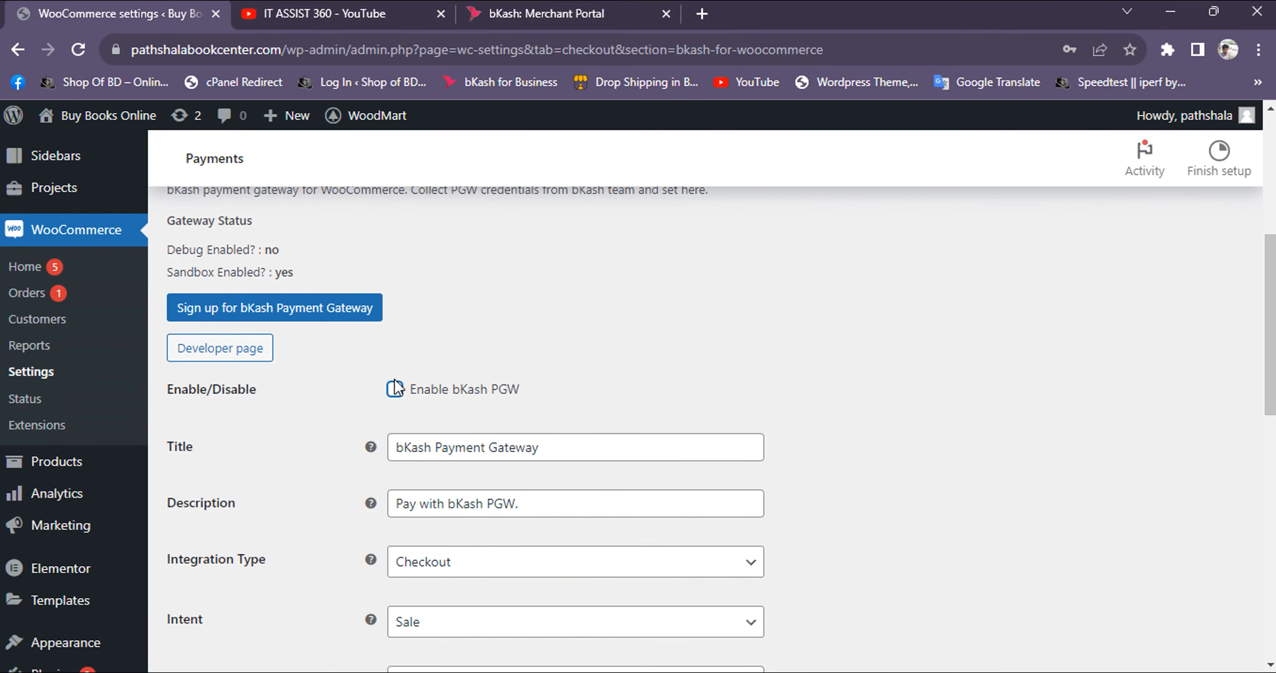
# Set the Integration Type to Checkout URL (Tokenized Non-Agreement) and turn off Sandbox Mode in the bKash gateway settings
pyautogui.scroll(-2, 403, 453)
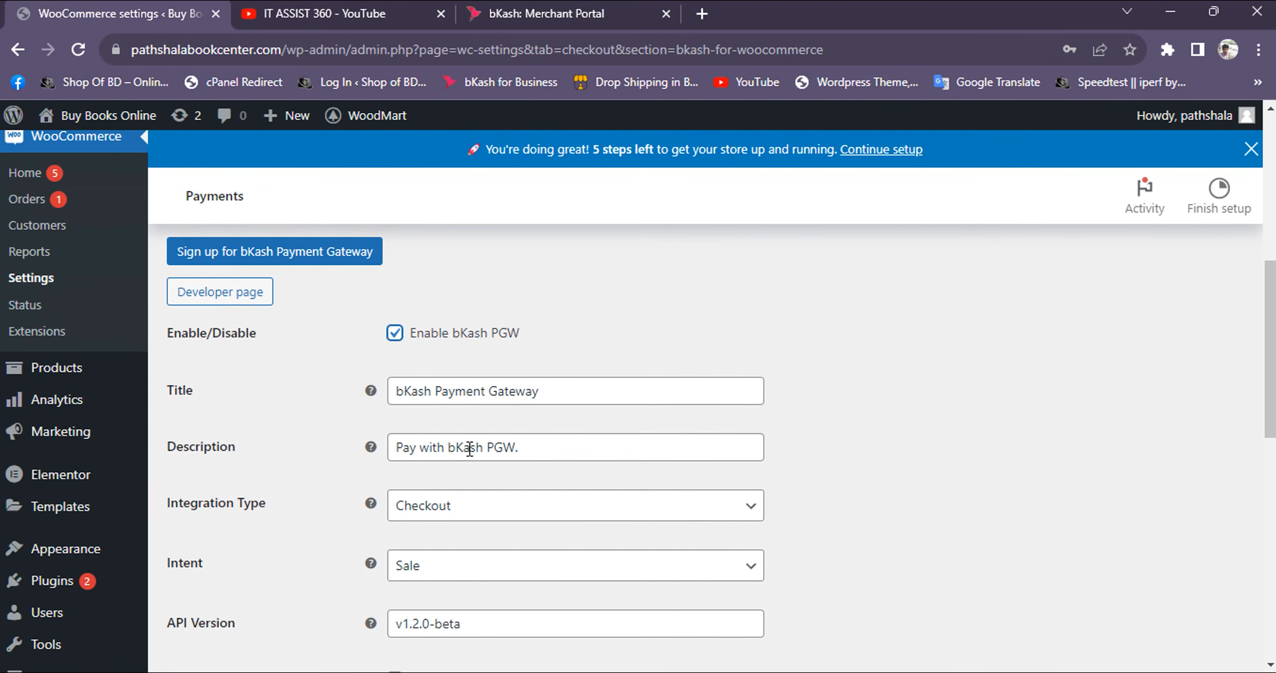
pyautogui.scroll(-4, 470, 448)
pyautogui.click(472, 335)
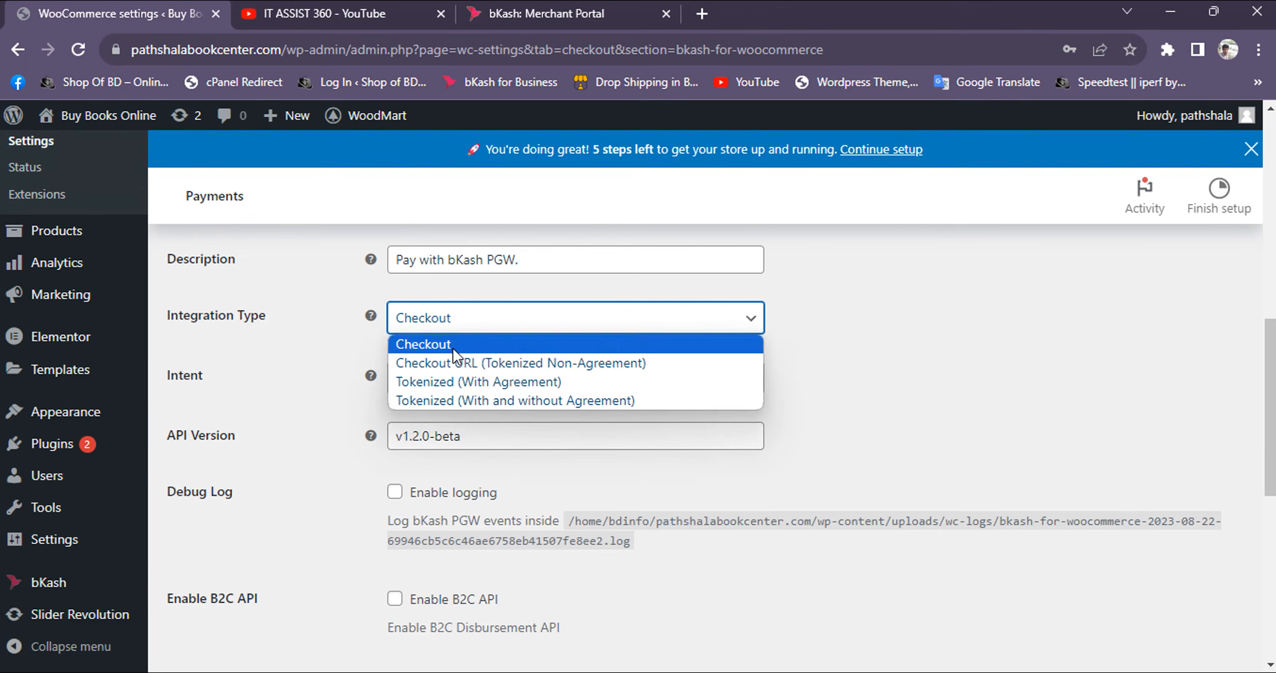
pyautogui.click(455, 364)
pyautogui.click(486, 324)
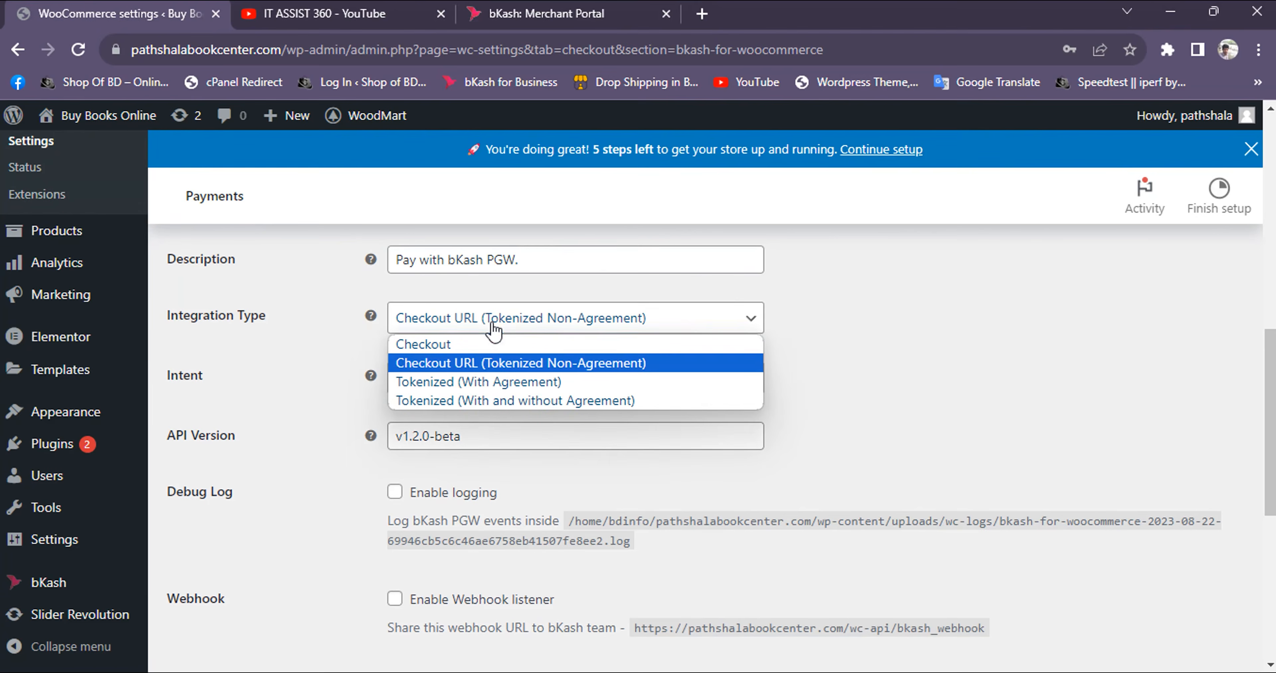
pyautogui.click(487, 363)
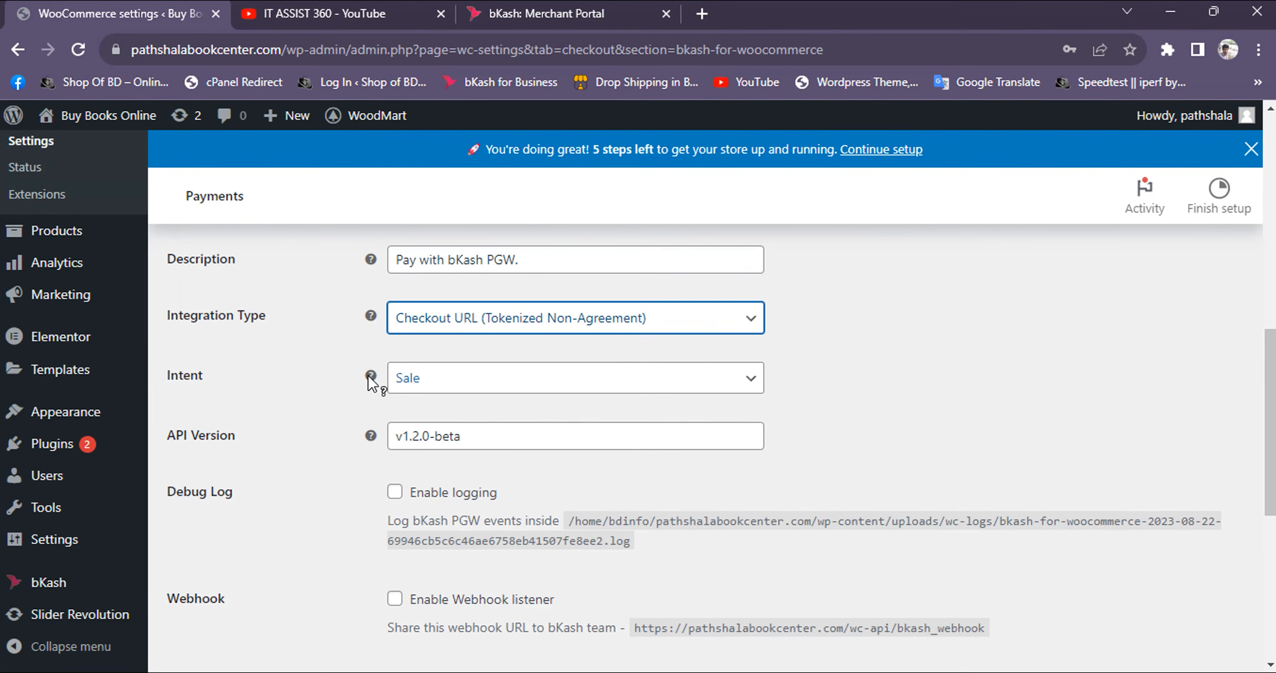
pyautogui.scroll(-5, 441, 412)
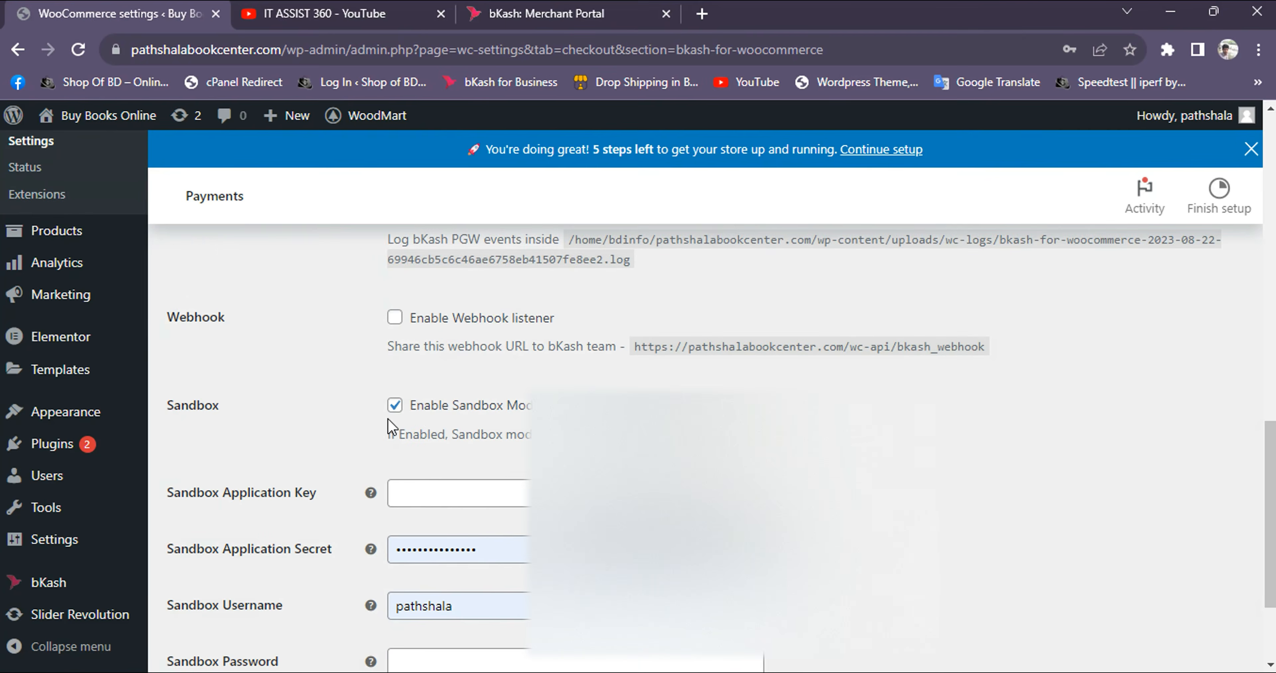
pyautogui.click(396, 408)
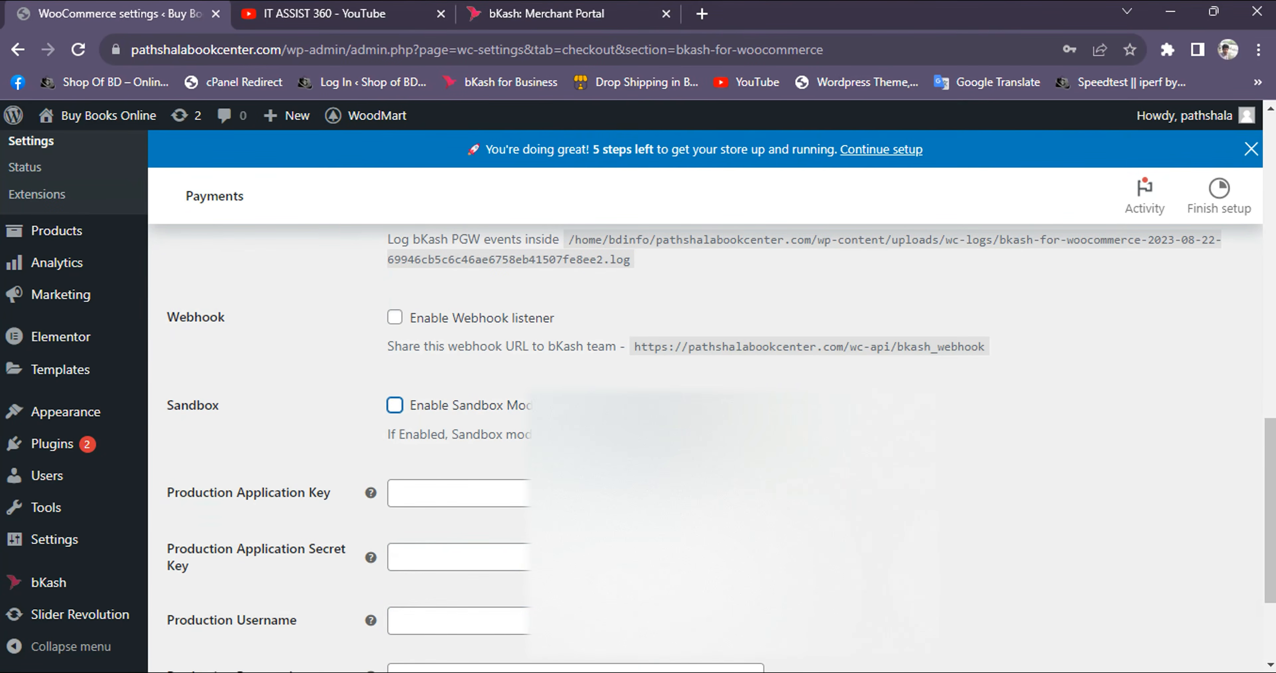
# Enter the production username and production password from the Merchant Portal's live credentials in the bKash gateway settings
pyautogui.scroll(-3, 428, 327)
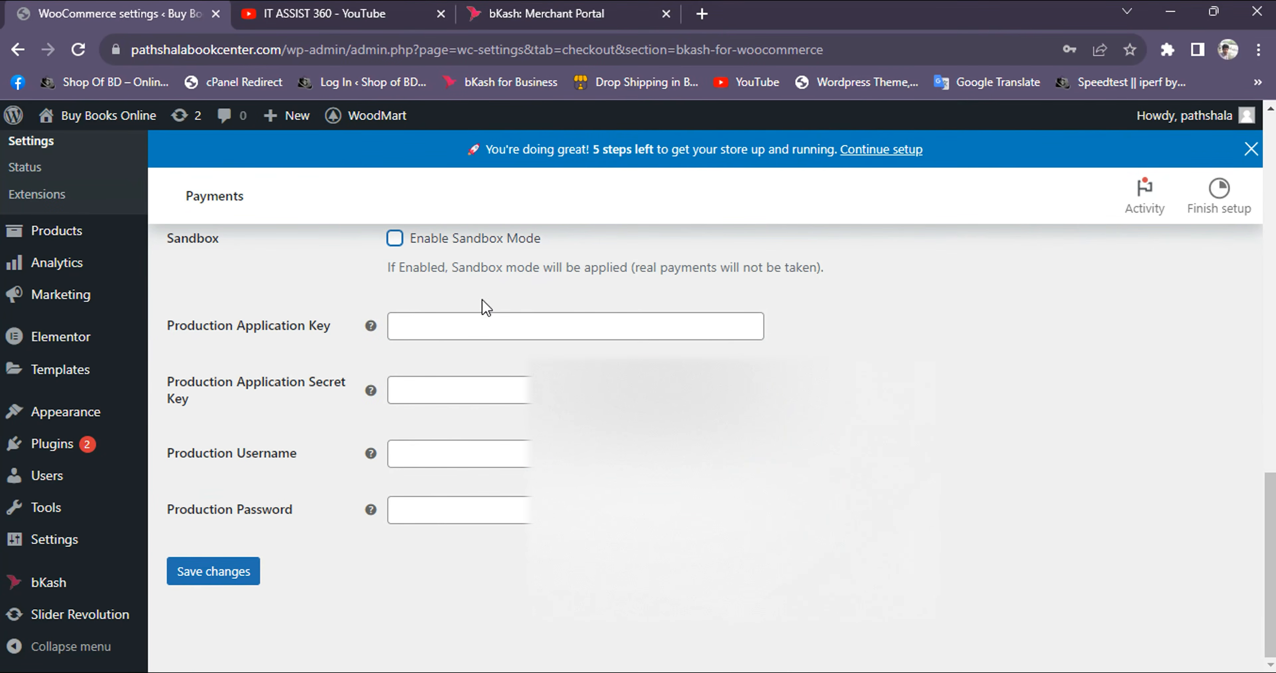
pyautogui.click(541, 14)
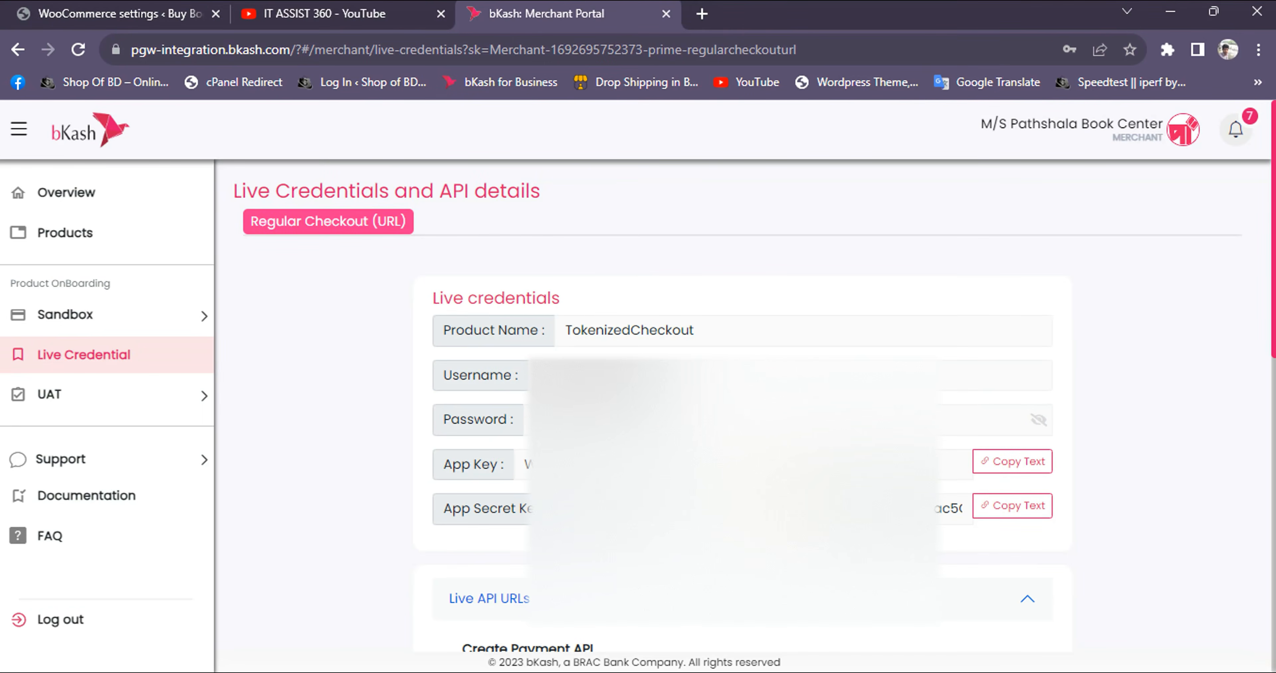
pyautogui.click(137, 15)
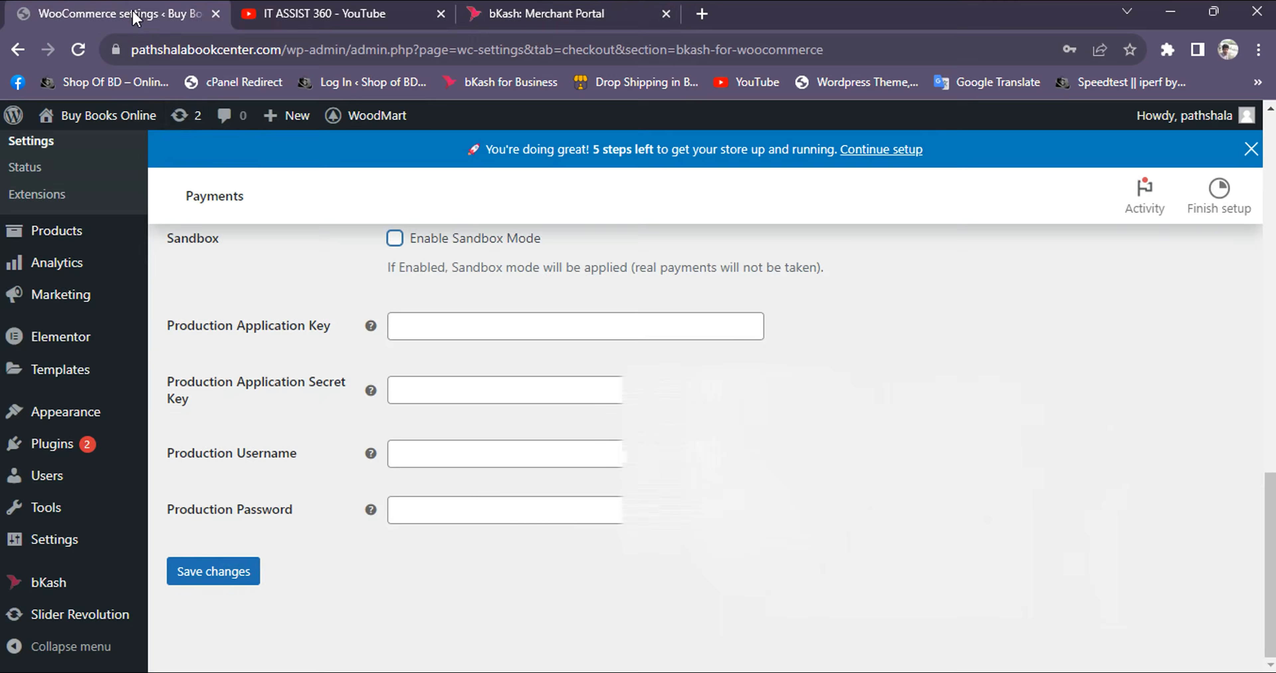
pyautogui.click(448, 456)
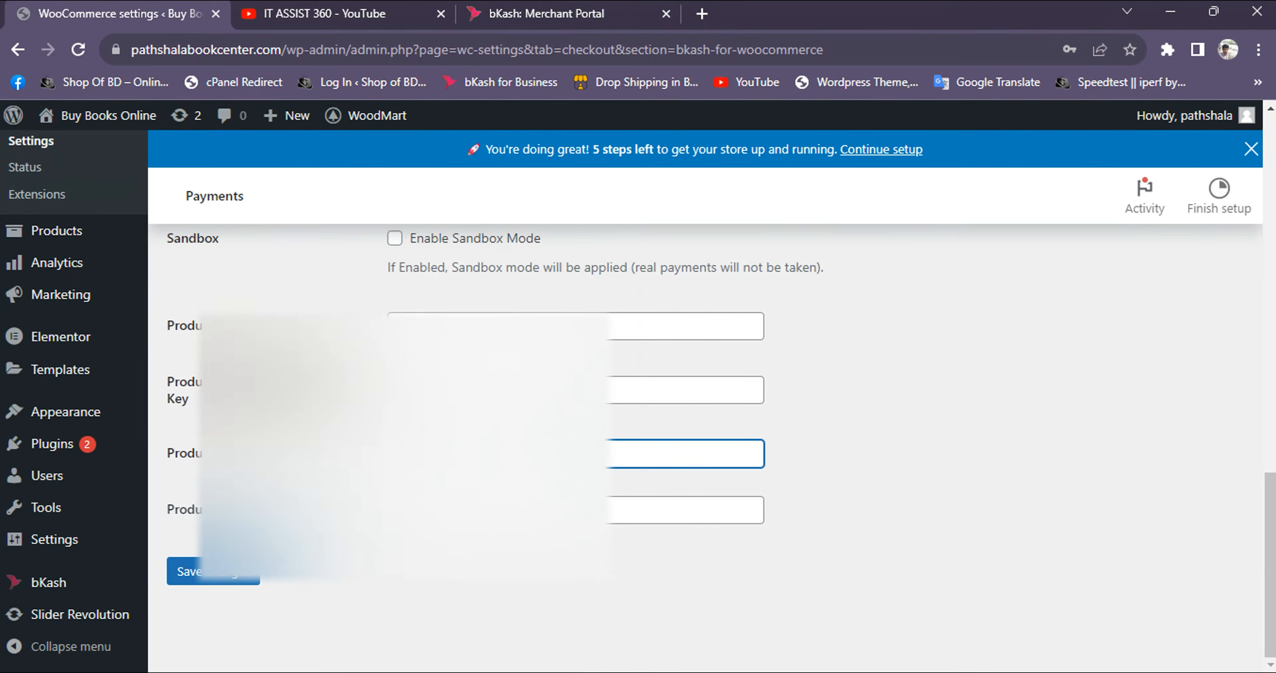
pyautogui.click(553, 15)
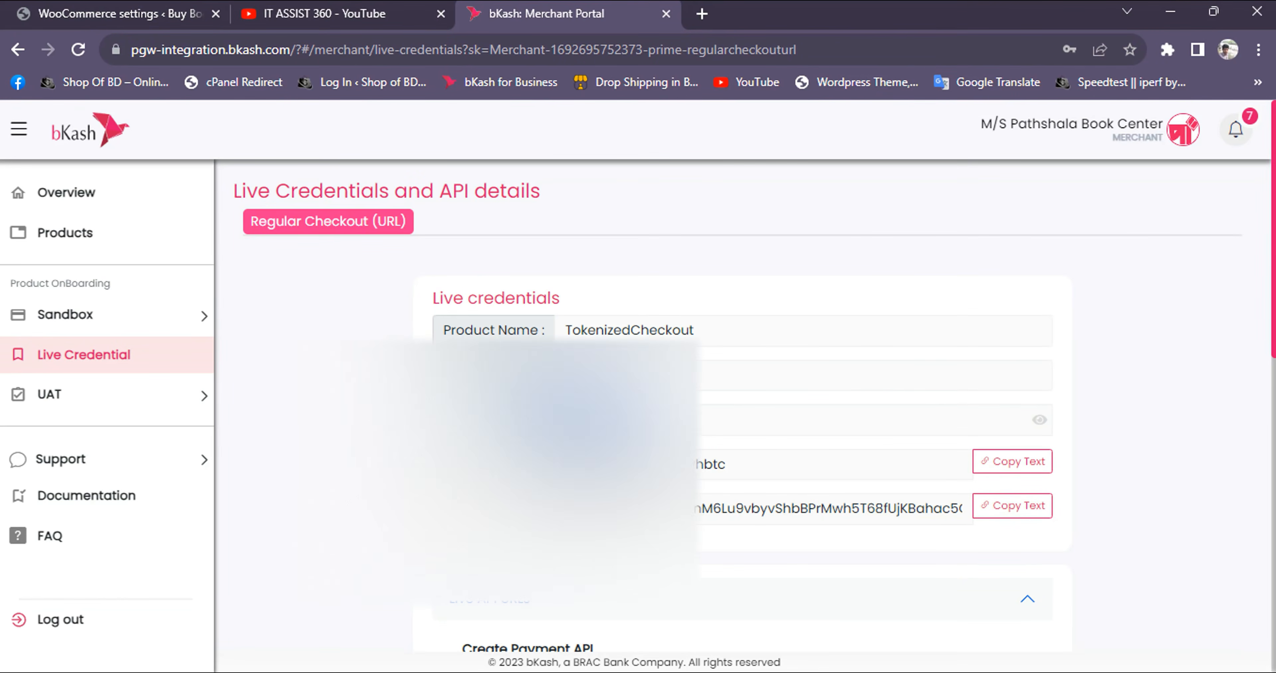
pyautogui.click(119, 14)
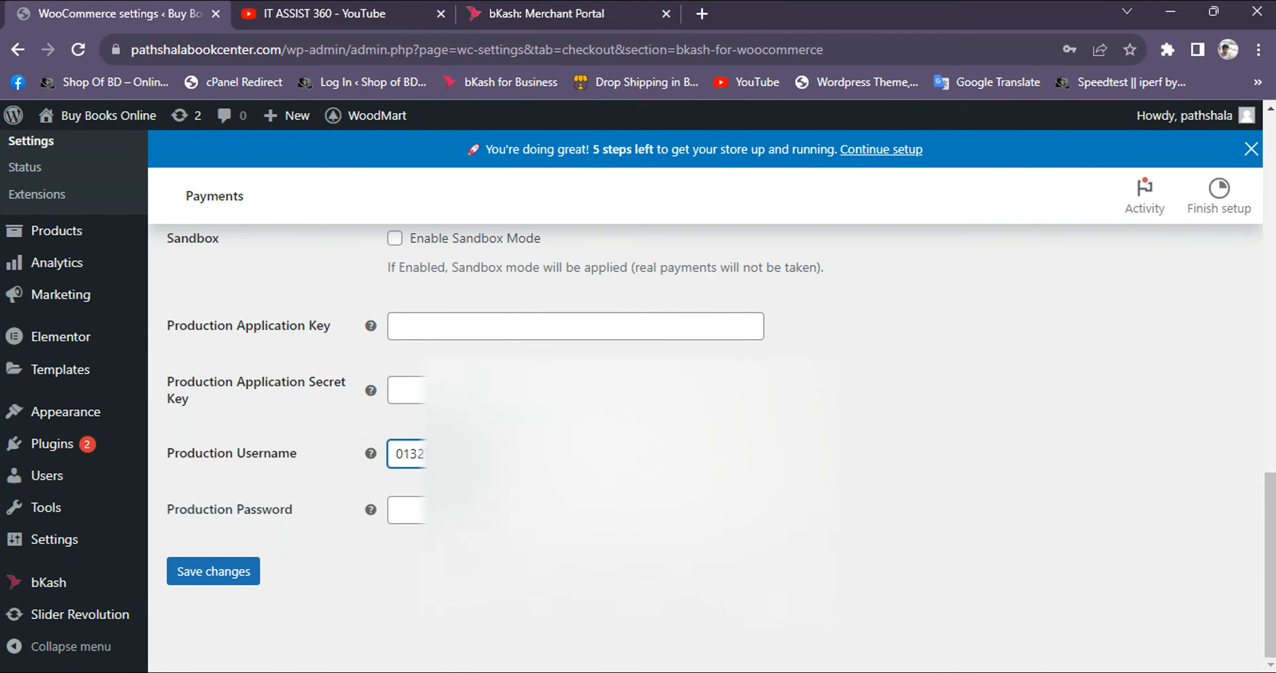
# Copy the live App Key from the Merchant Portal and paste it as the Production Application Key
pyautogui.click(550, 15)
pyautogui.click(996, 468)
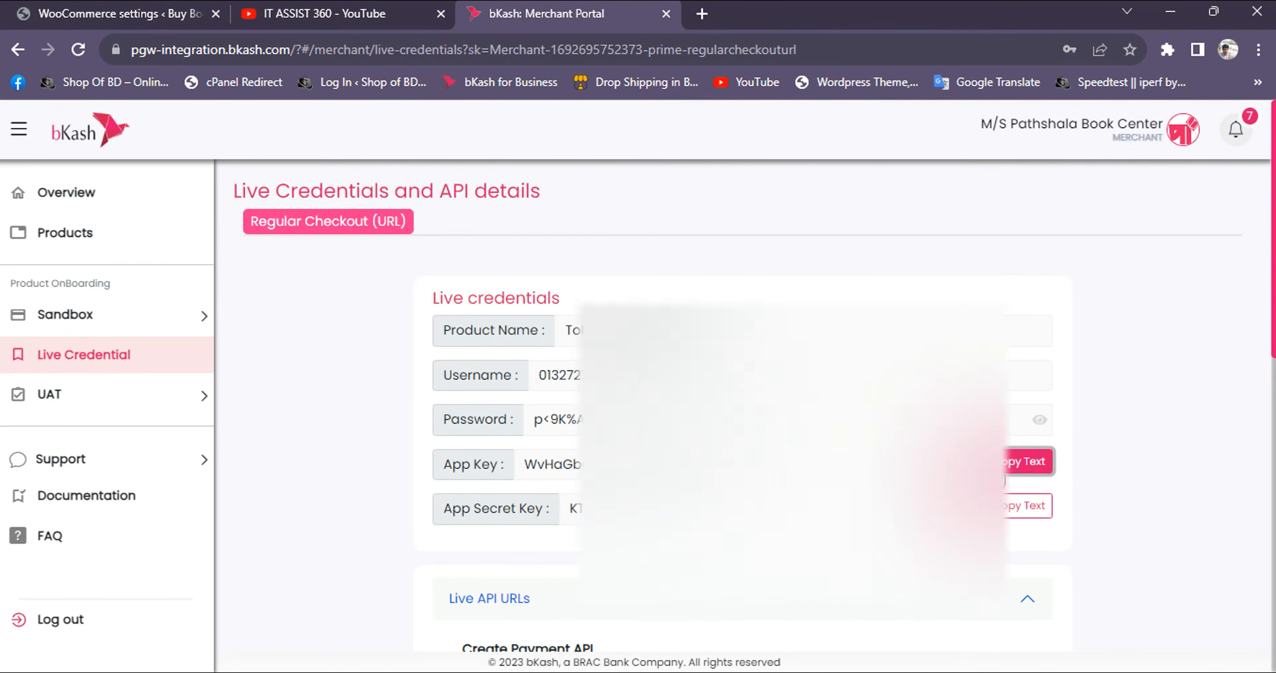
pyautogui.click(149, 15)
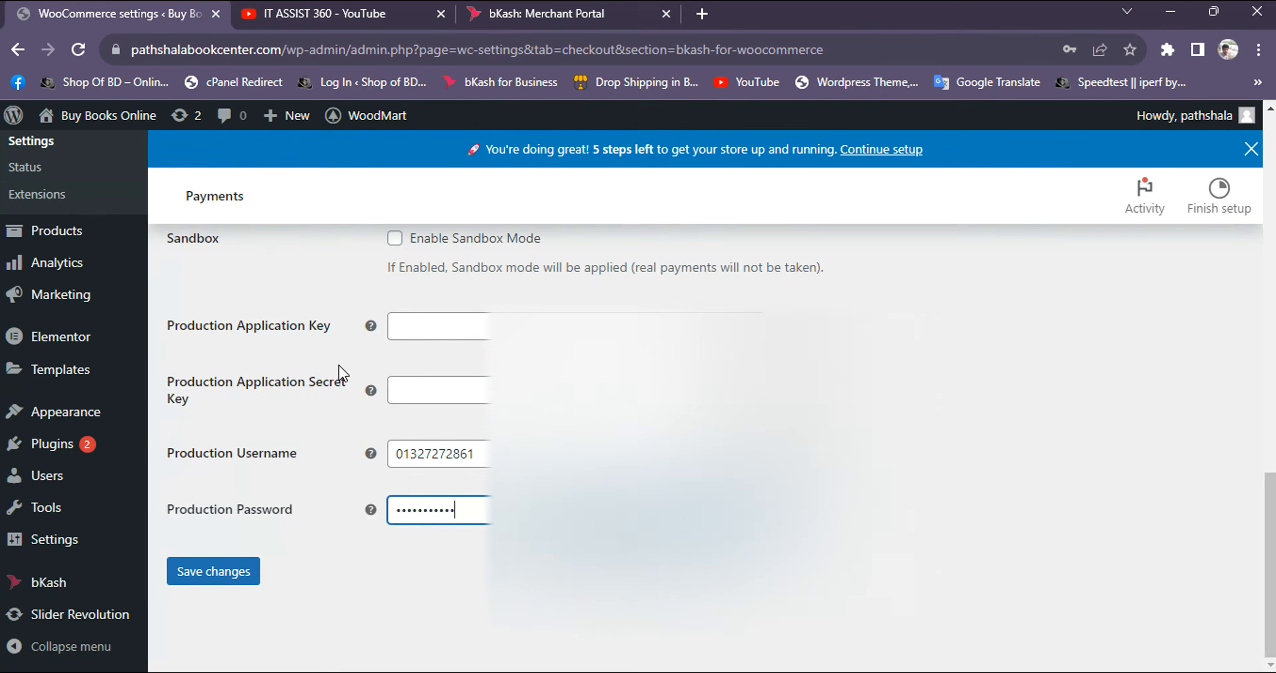
pyautogui.click(430, 331)
pyautogui.hotkey('ctrl', 'v')
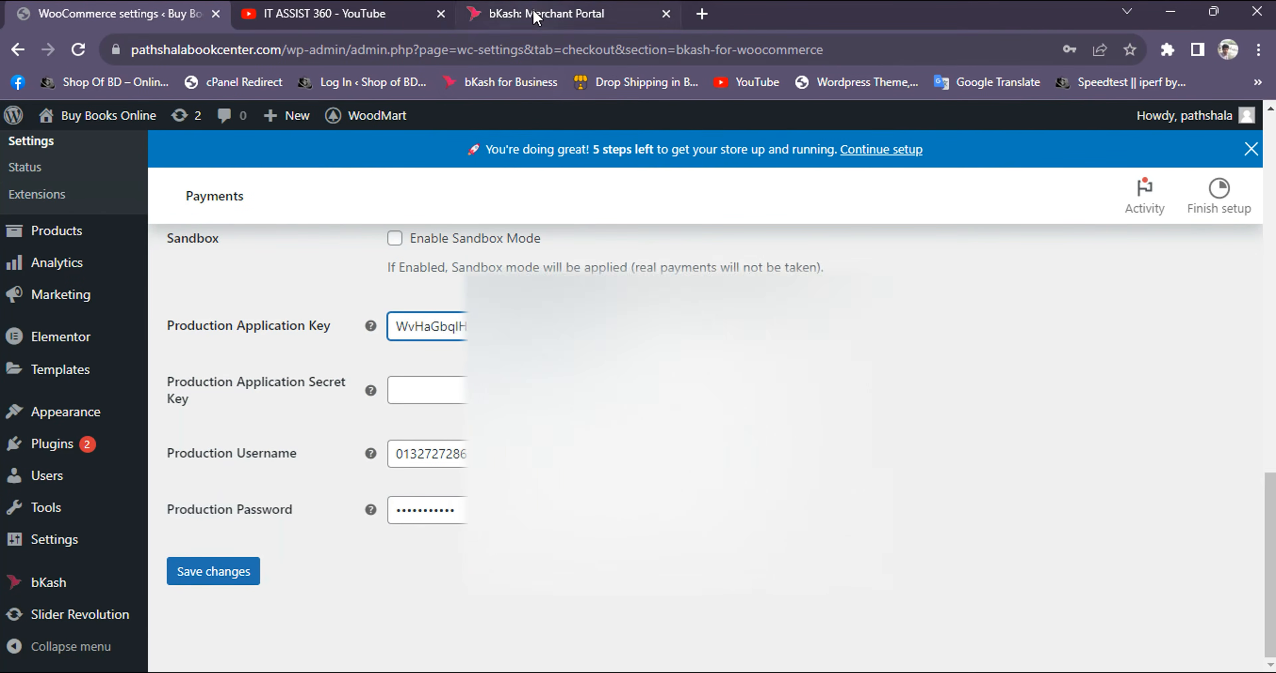
# Copy the live App Secret Key into the Production Application Secret Key, save the gateway settings, and dismiss the browser's password-saving prompt
pyautogui.click(540, 15)
pyautogui.click(991, 509)
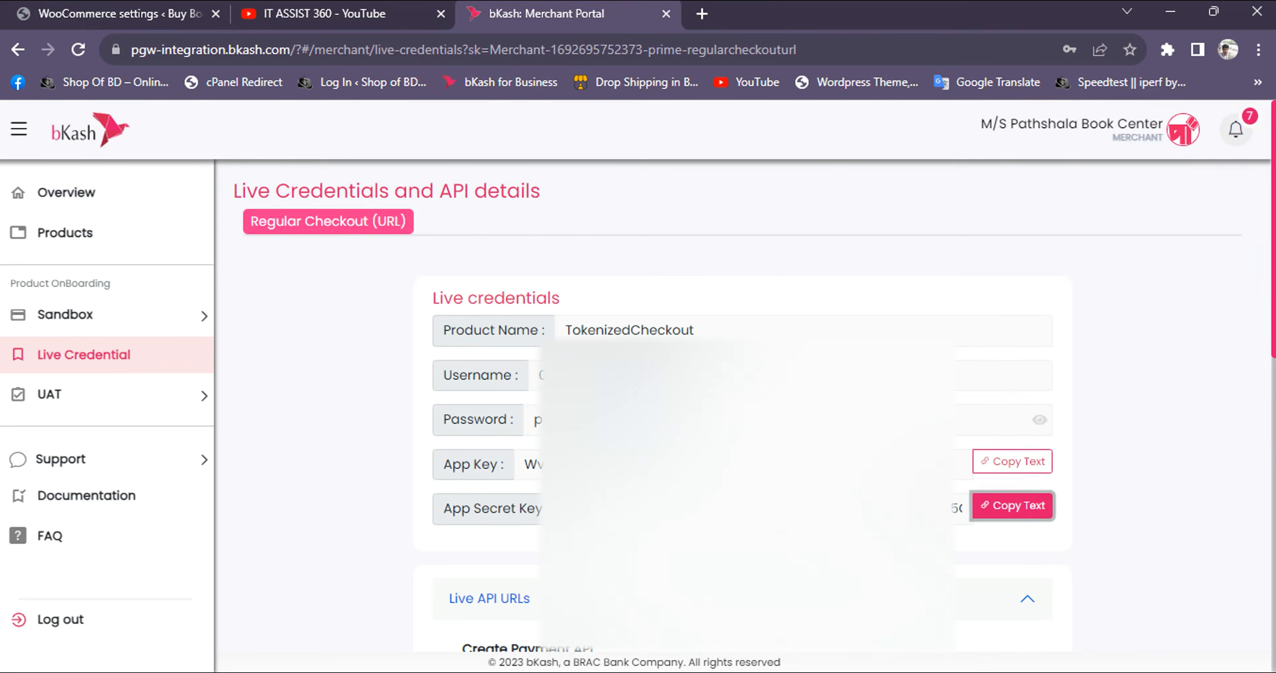
pyautogui.click(109, 14)
pyautogui.click(404, 393)
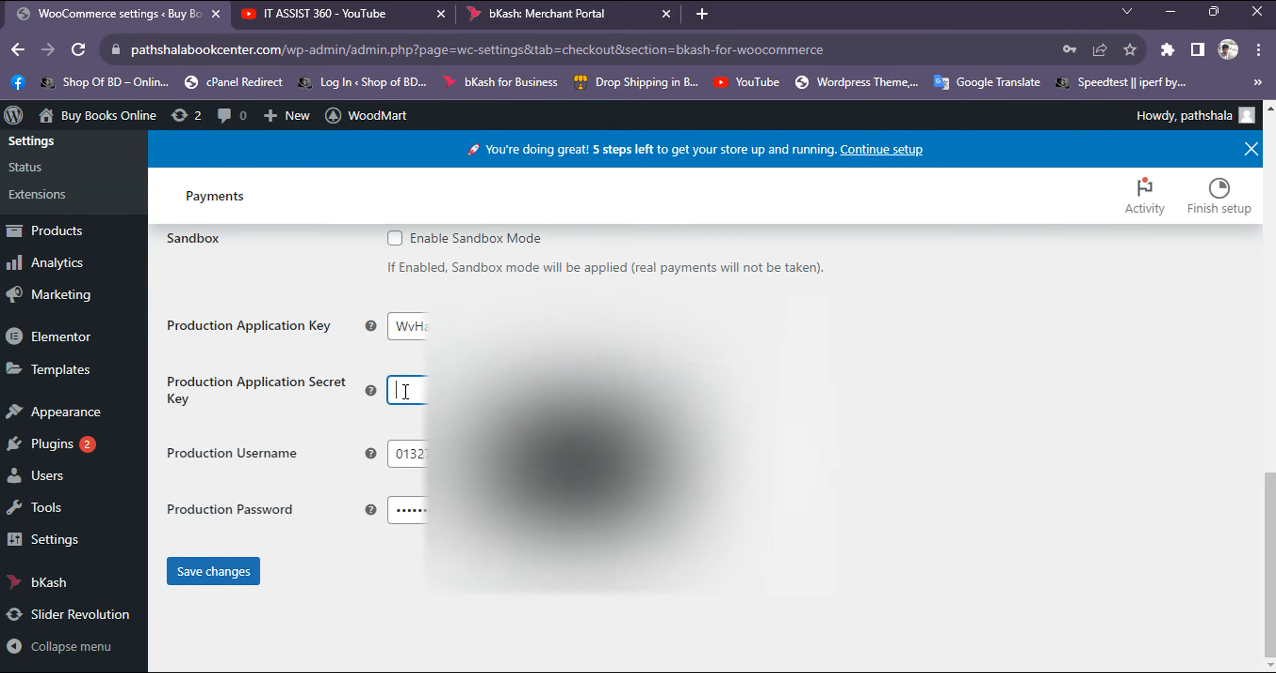
pyautogui.click(239, 585)
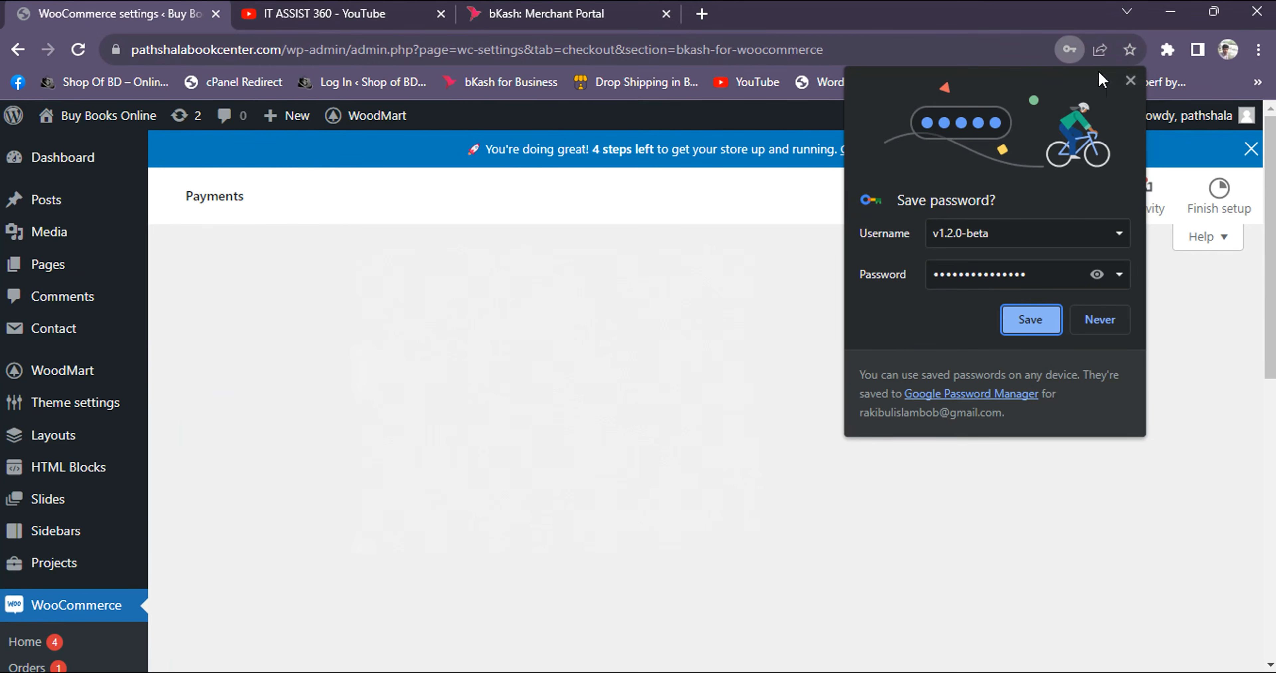
pyautogui.click(1129, 80)
# Visit the store's shop page and look through its product listing
pyautogui.moveTo(81, 119)
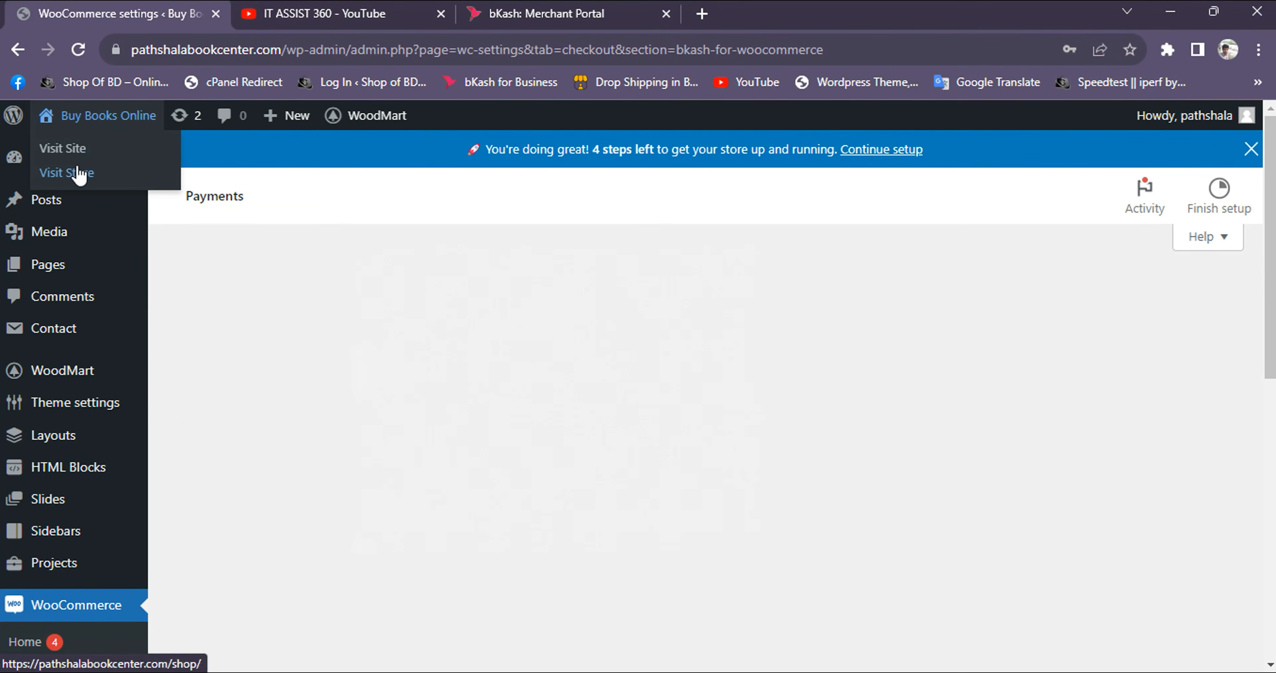
pyautogui.click(78, 173)
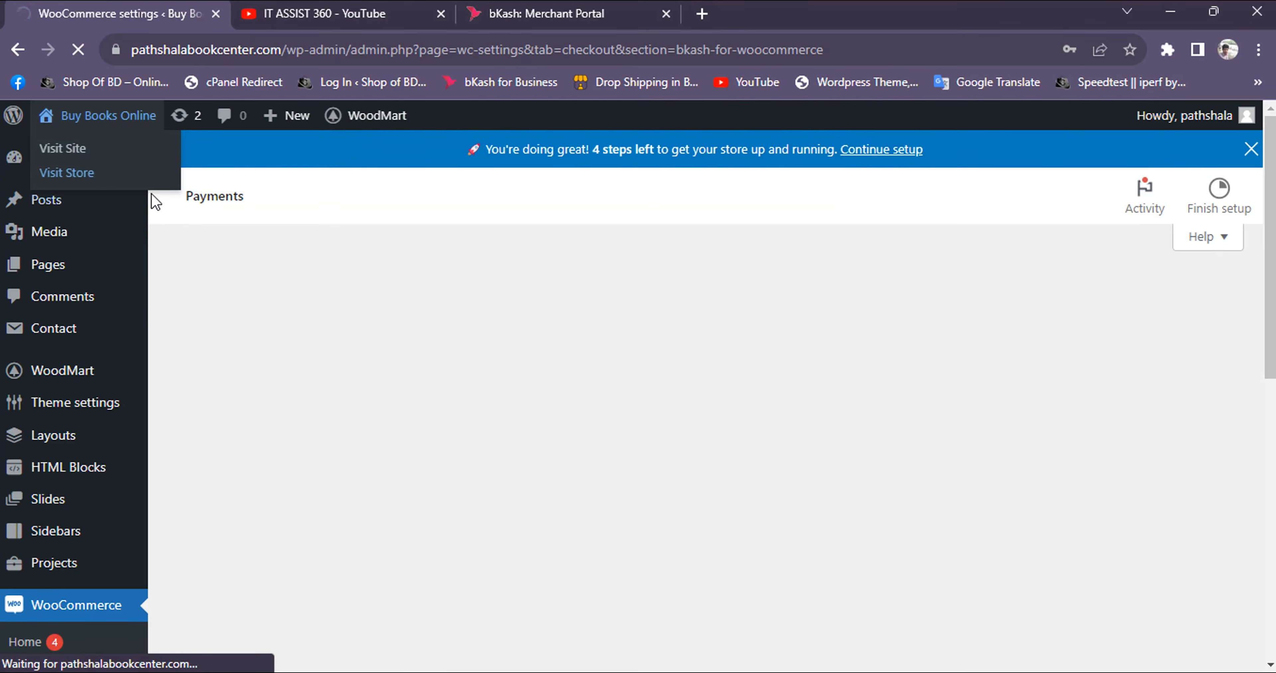
pyautogui.scroll(-6, 527, 436)
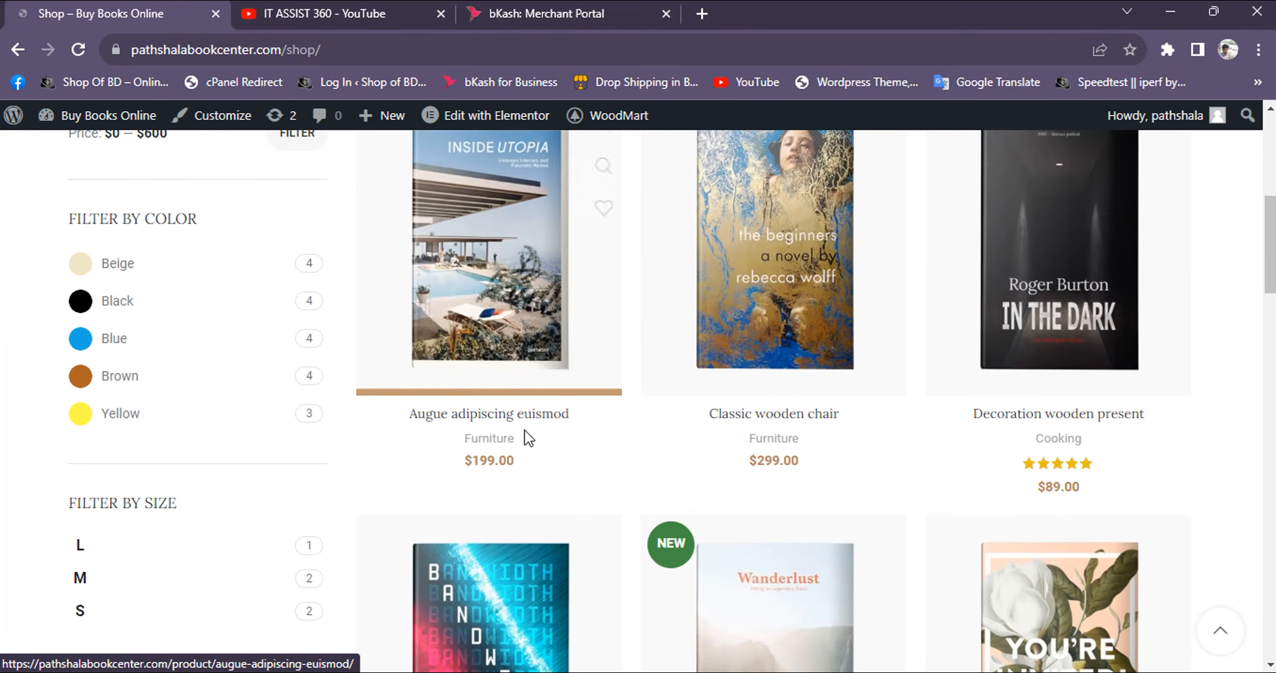
pyautogui.scroll(-4, 552, 456)
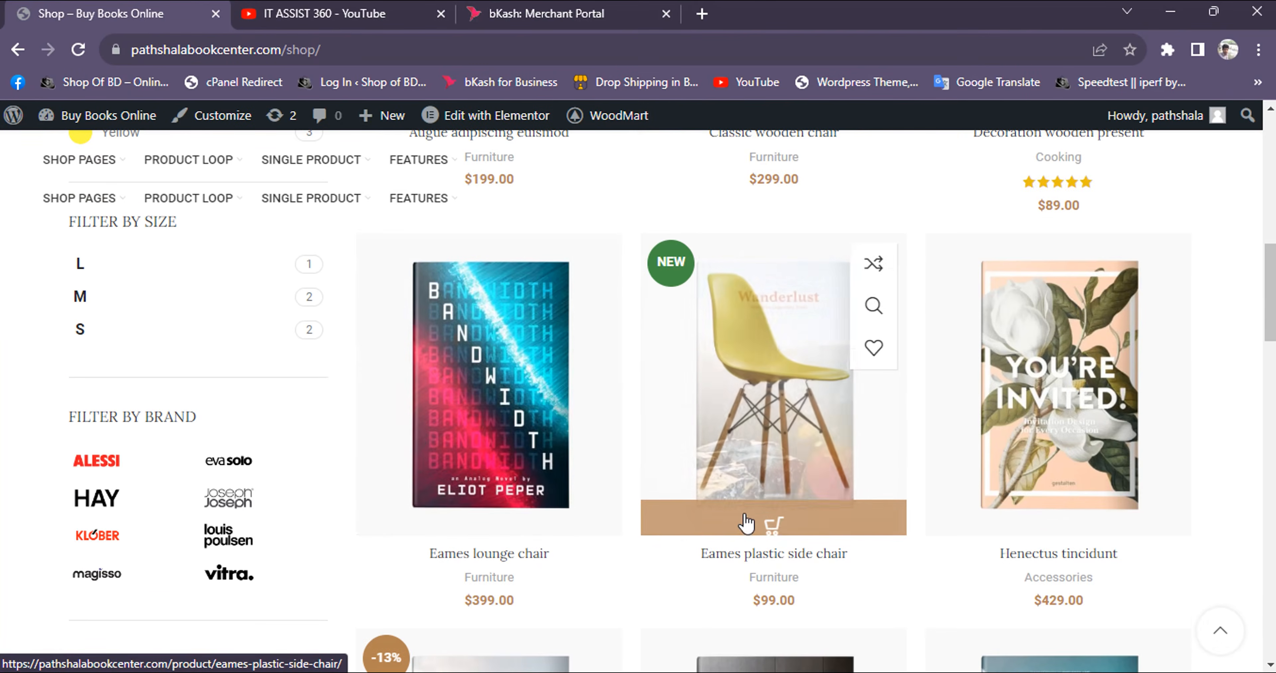
pyautogui.scroll(-5, 746, 526)
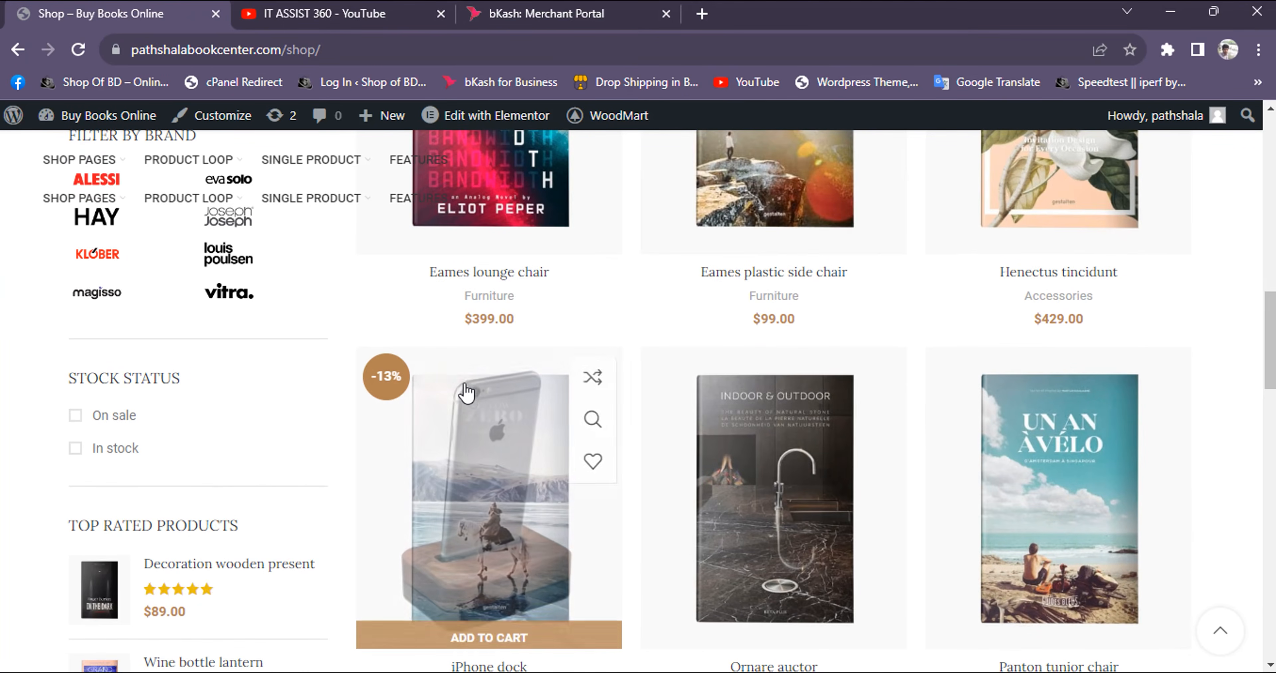
pyautogui.scroll(-12, 469, 325)
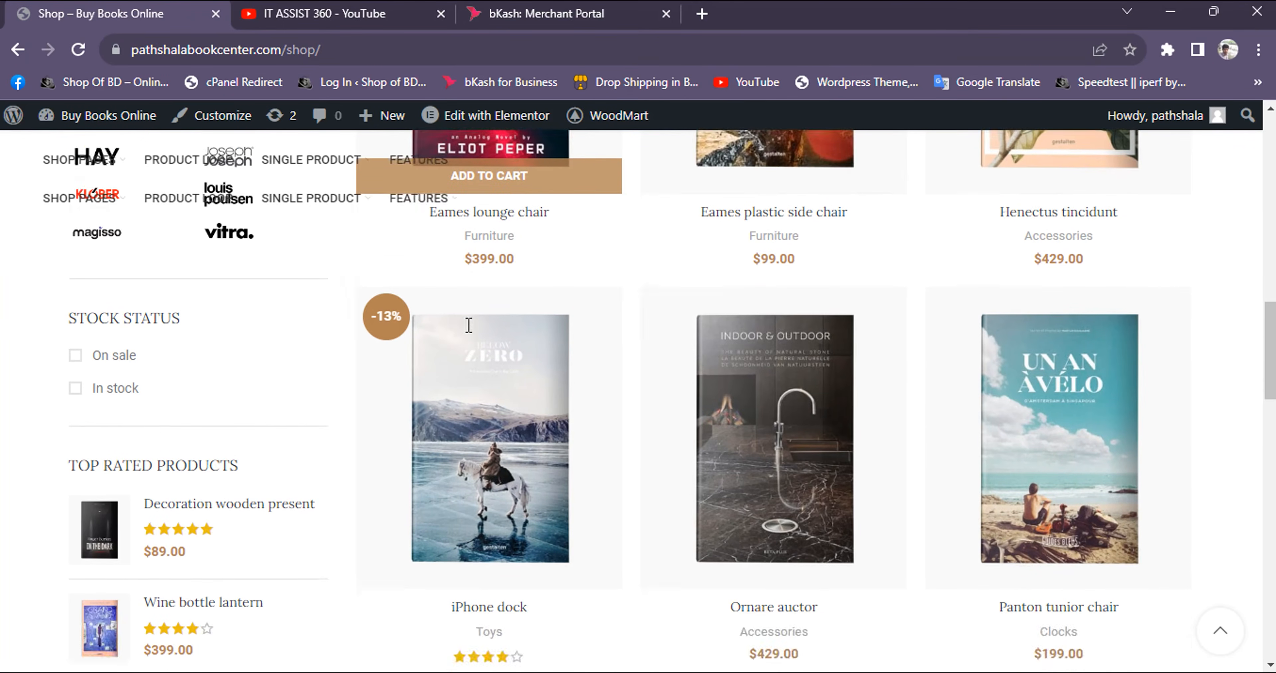
pyautogui.scroll(20, 474, 363)
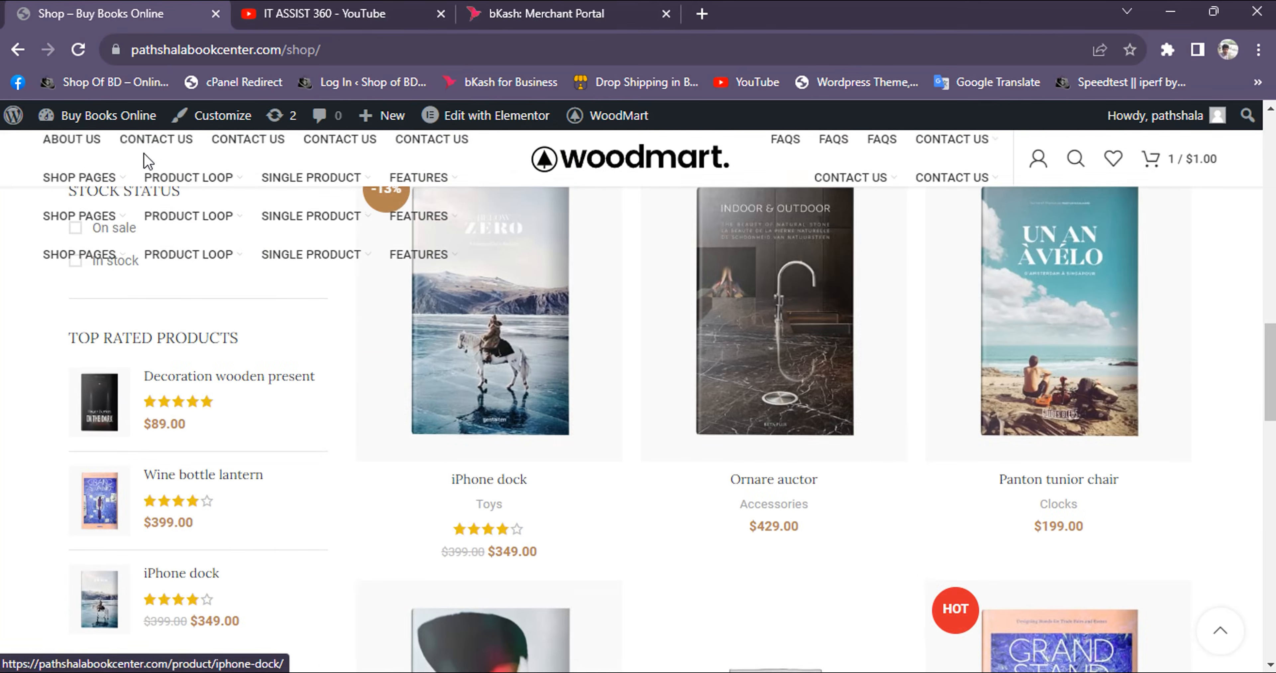
pyautogui.moveTo(98, 127)
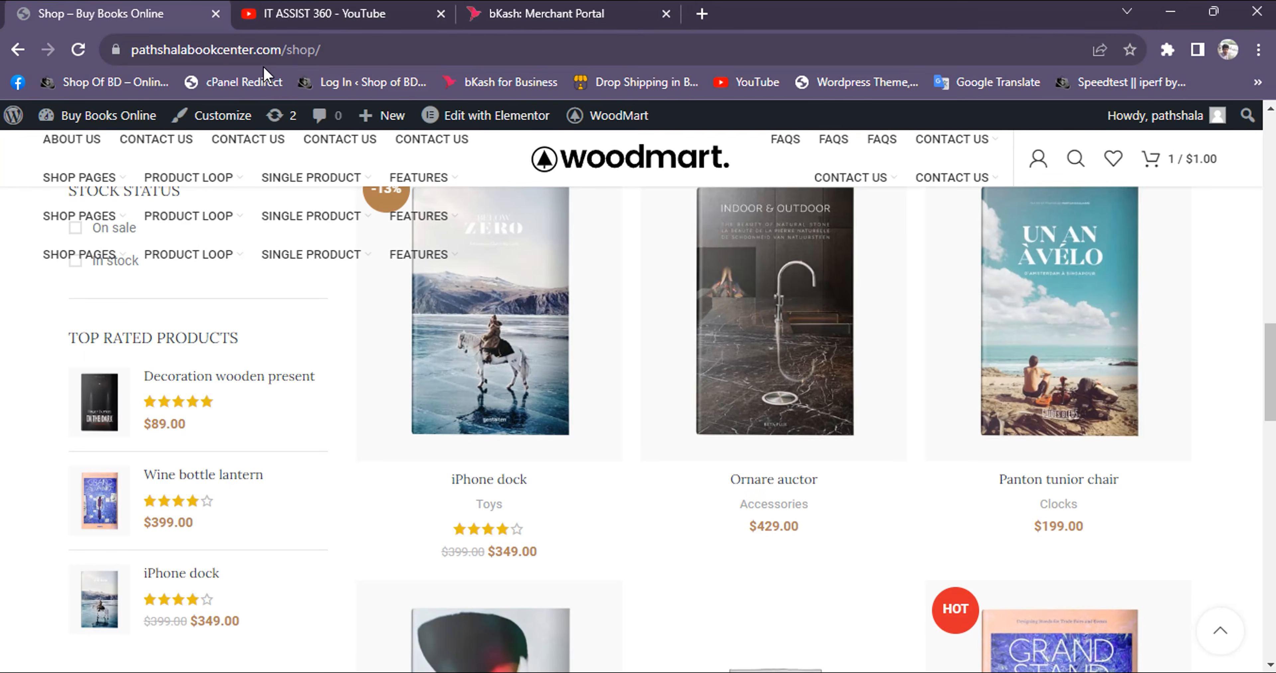
# Switch to cPanel, launch File Manager, and open the pathshalabookcenter.com folder
pyautogui.rightClick(202, 80)
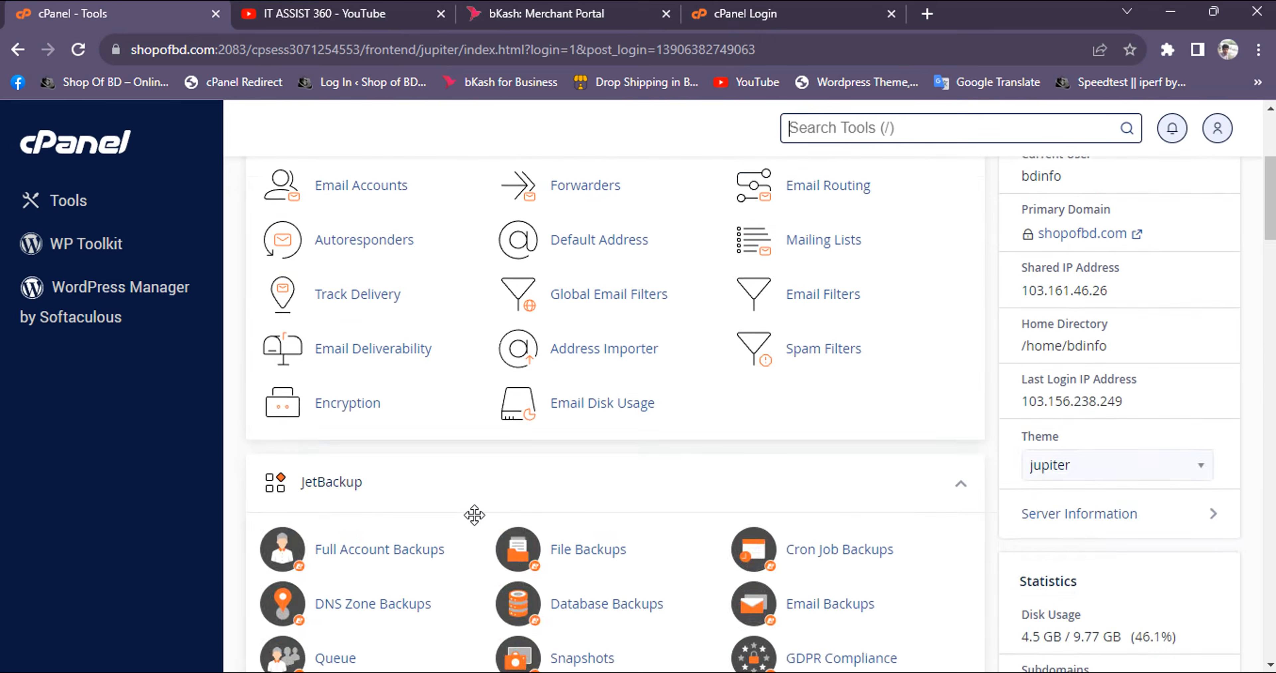
pyautogui.scroll(-10, 475, 515)
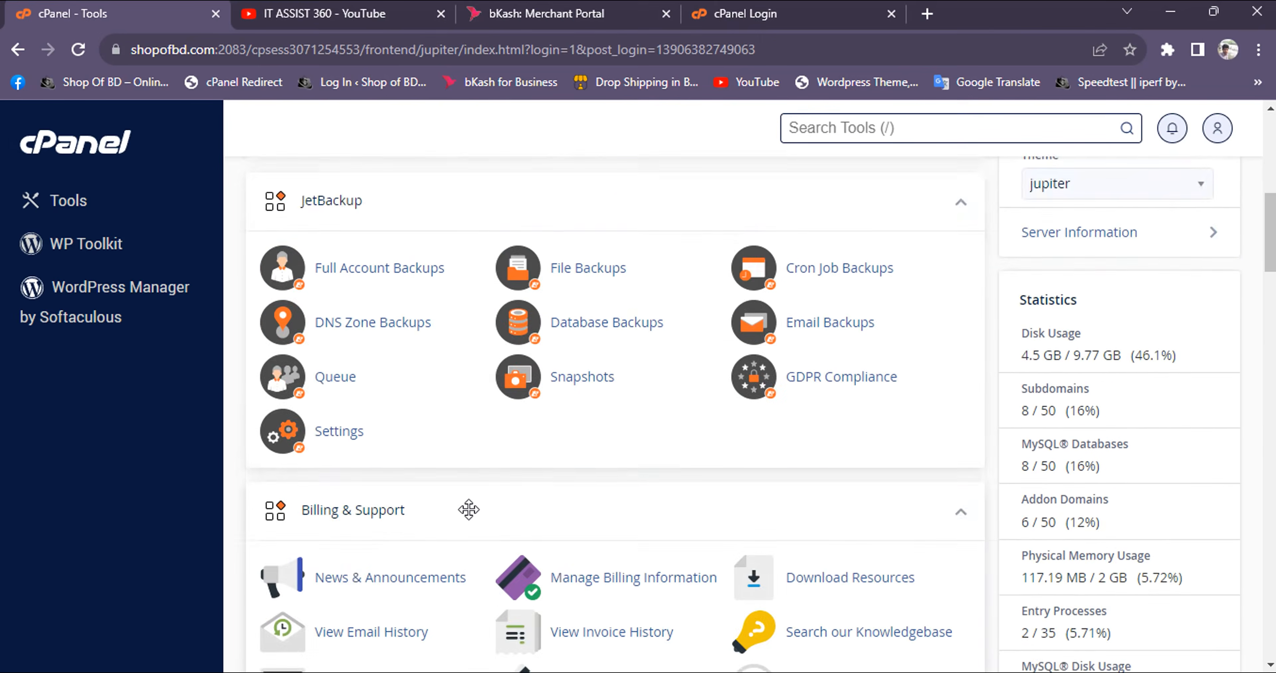
pyautogui.click(397, 478)
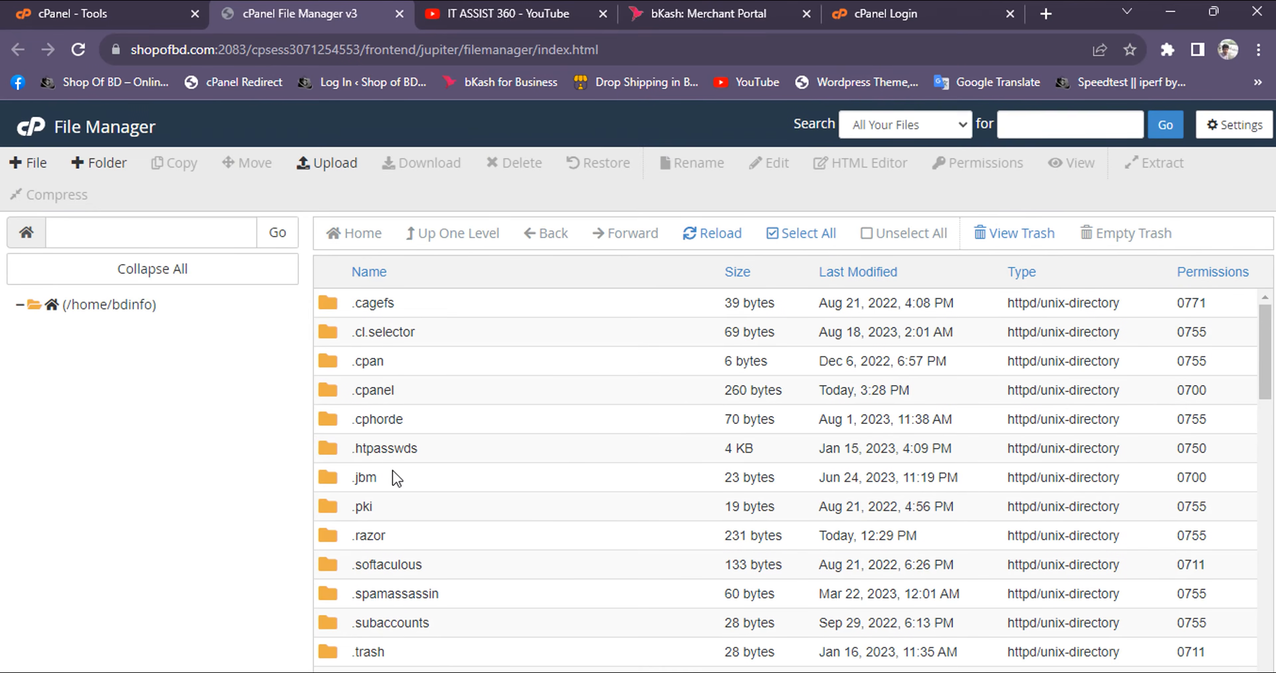
pyautogui.scroll(-10, 413, 326)
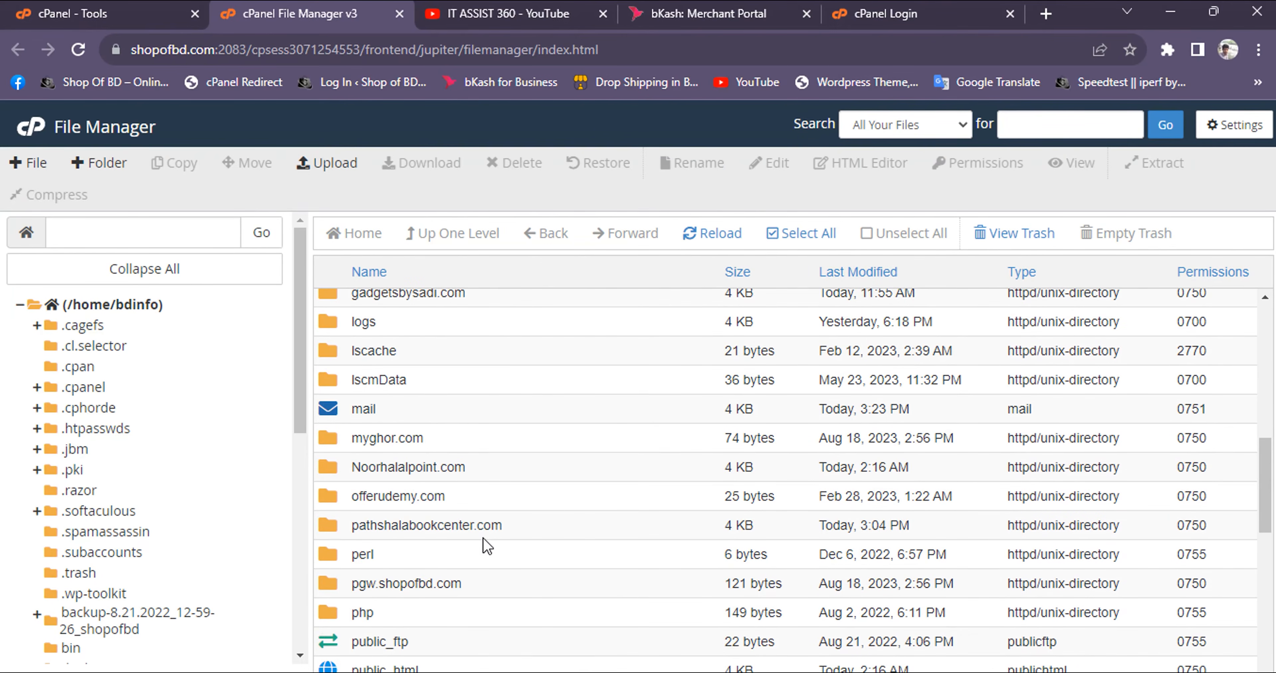
pyautogui.doubleClick(487, 528)
pyautogui.doubleClick(558, 538)
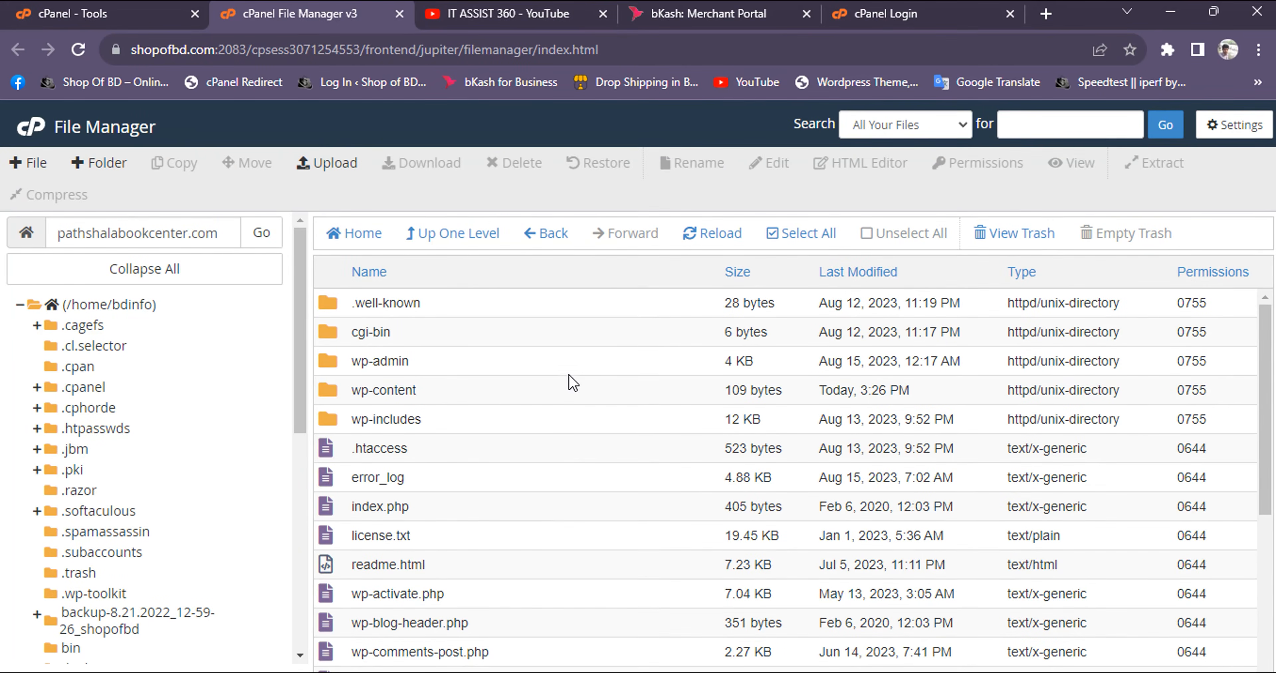
# Open the plugins folder inside the site's wp-content directory
pyautogui.click(570, 374)
pyautogui.doubleClick(581, 391)
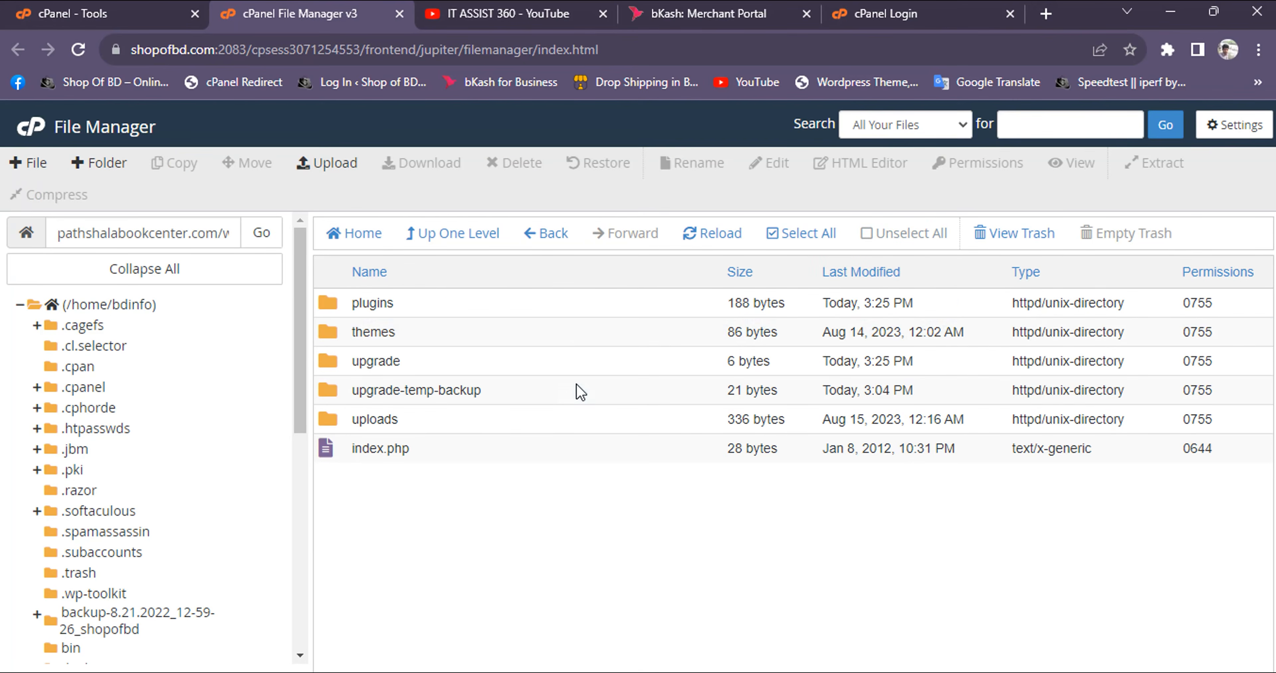
pyautogui.doubleClick(572, 331)
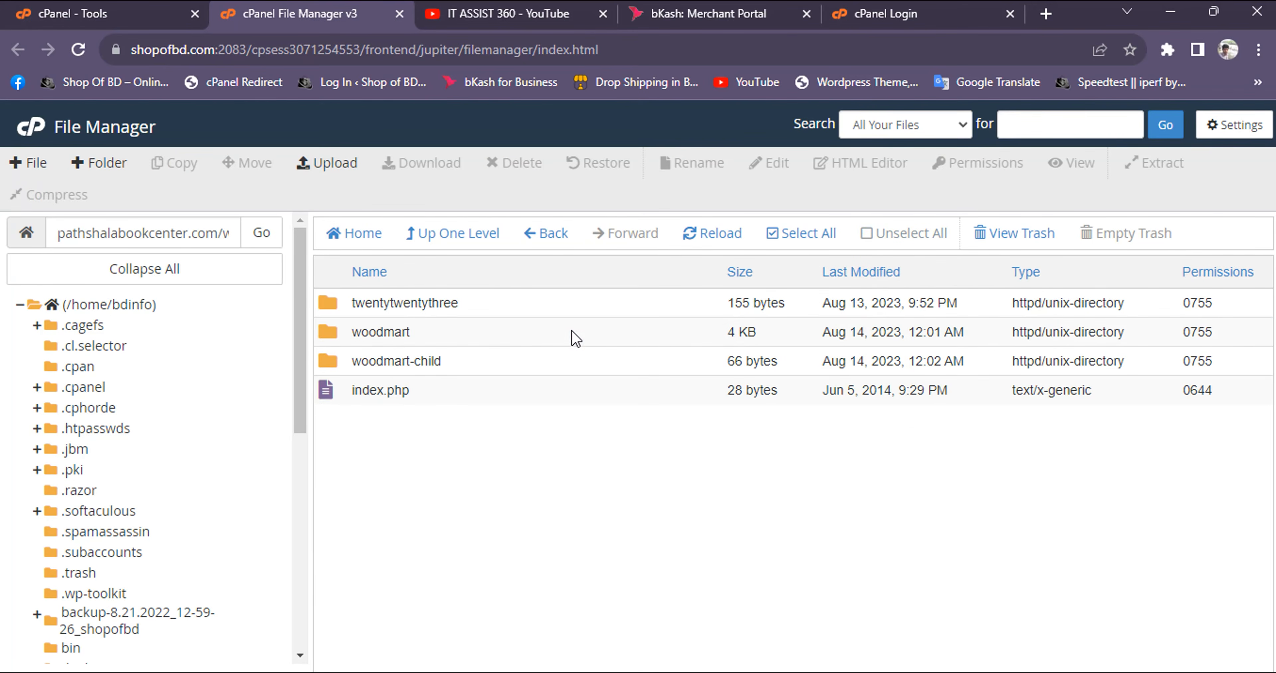
pyautogui.click(458, 233)
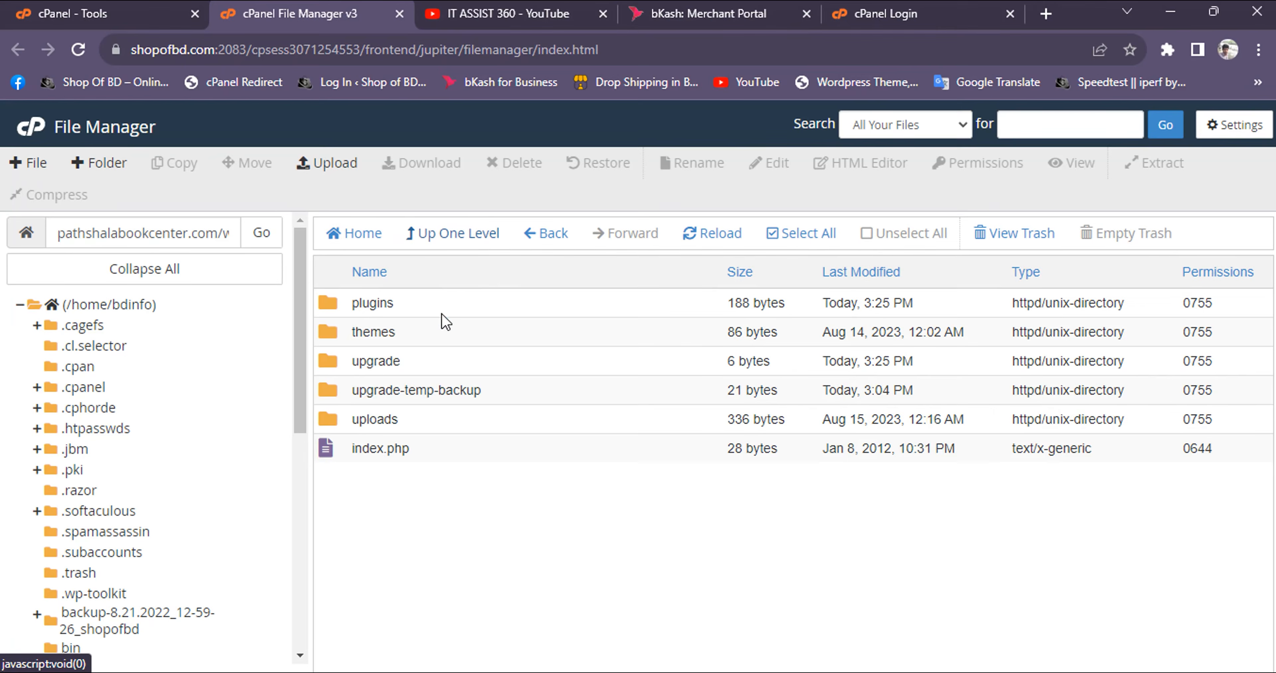
pyautogui.click(456, 305)
pyautogui.doubleClick(458, 305)
# Permanently delete the bkash-for-woocommerce folder, skipping the trash
pyautogui.click(485, 304)
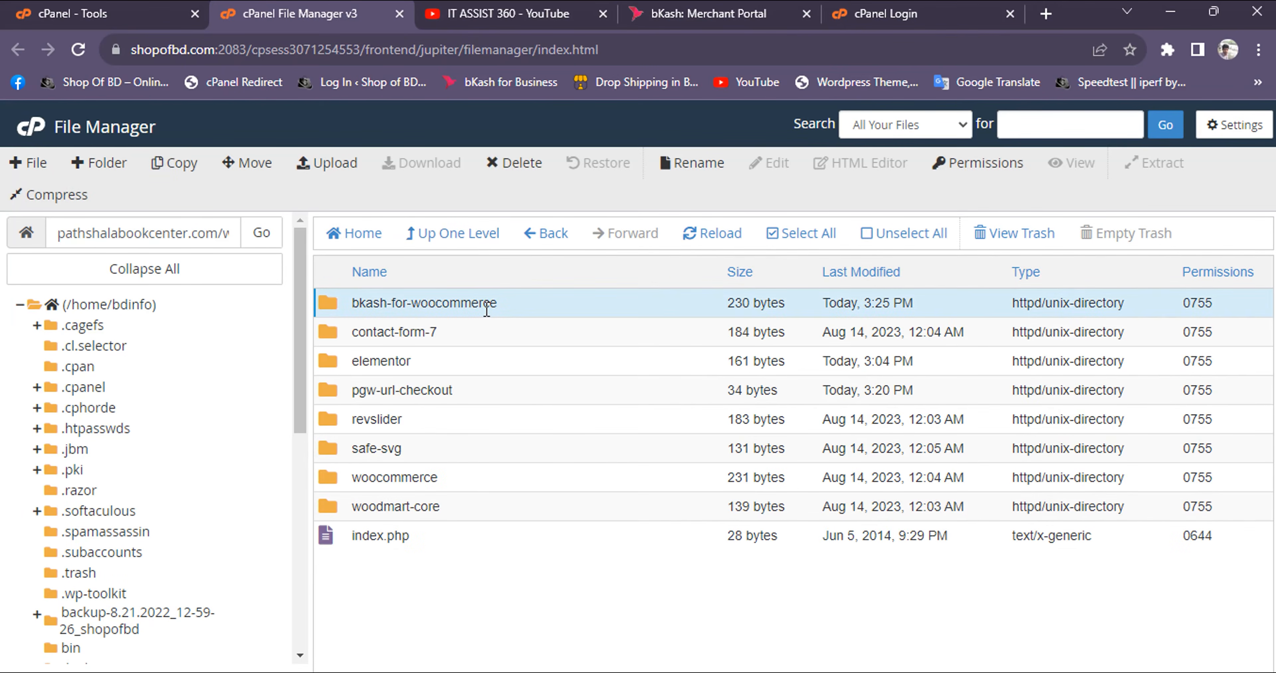
pyautogui.click(517, 183)
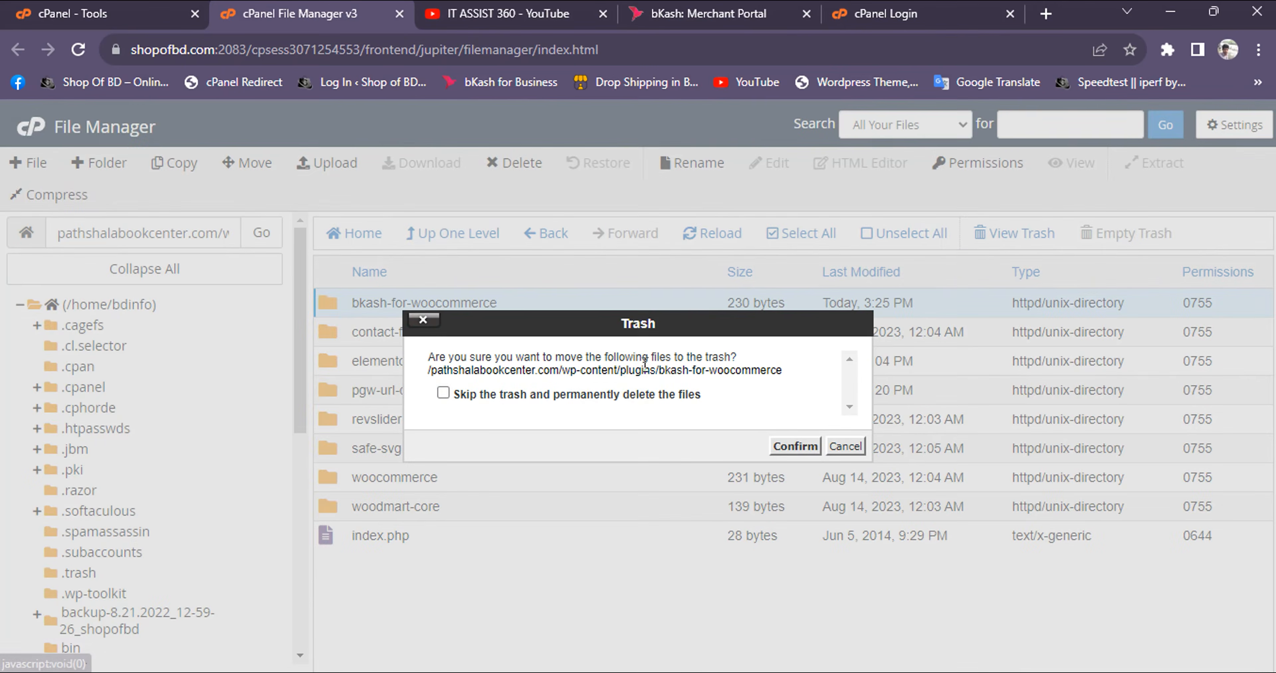
pyautogui.click(629, 396)
pyautogui.click(793, 448)
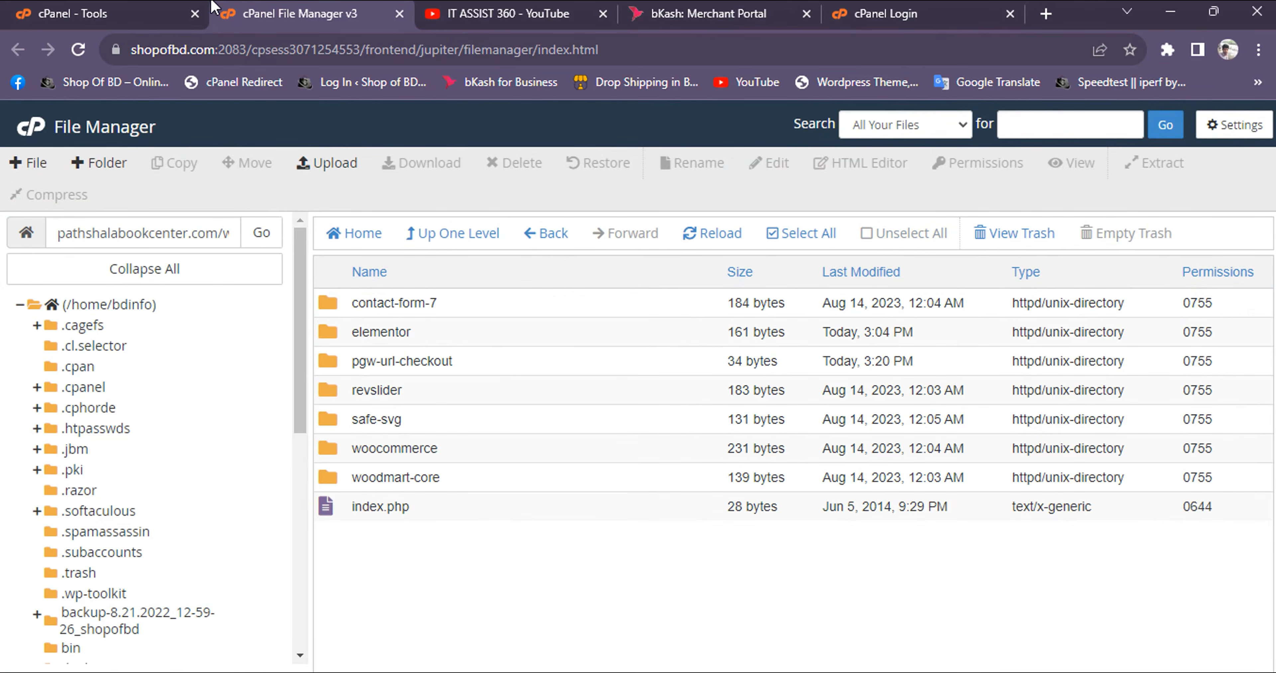
# Switch from cPanel back to the pathshalabookcenter.com WordPress dashboard and open the WooCommerce settings
pyautogui.click(122, 22)
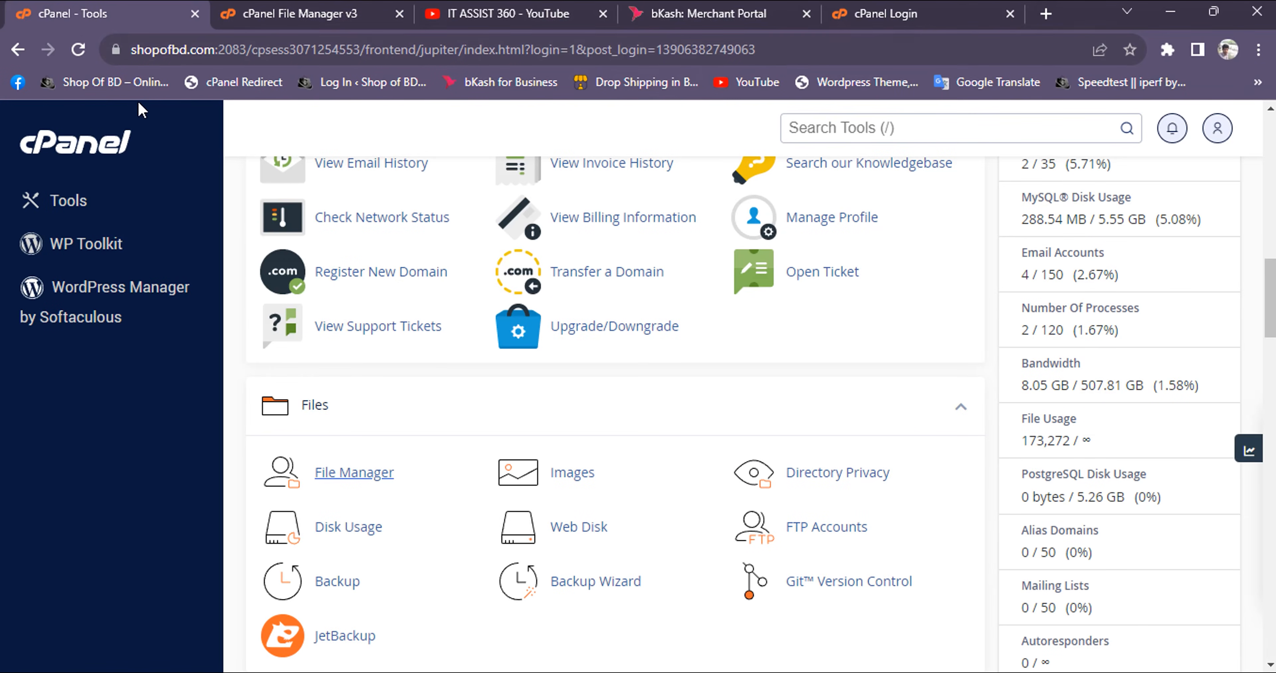
pyautogui.click(12, 49)
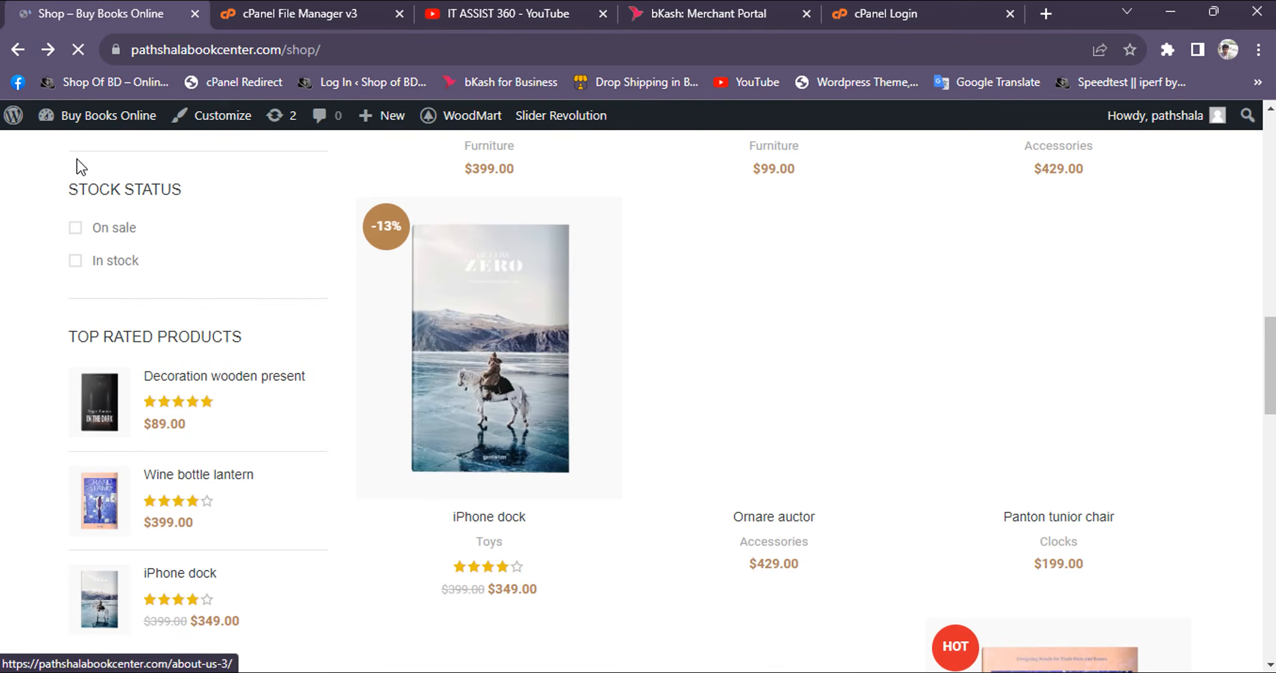
pyautogui.moveTo(46, 127)
pyautogui.click(57, 147)
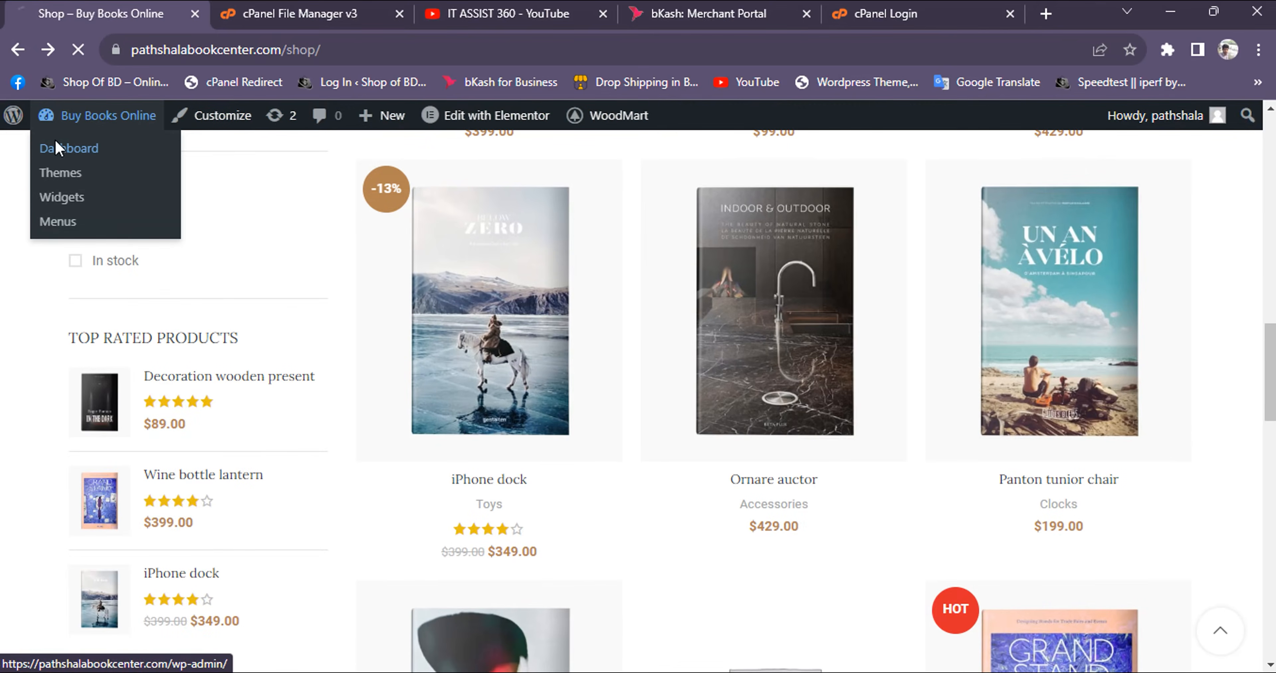
pyautogui.scroll(-6, 38, 242)
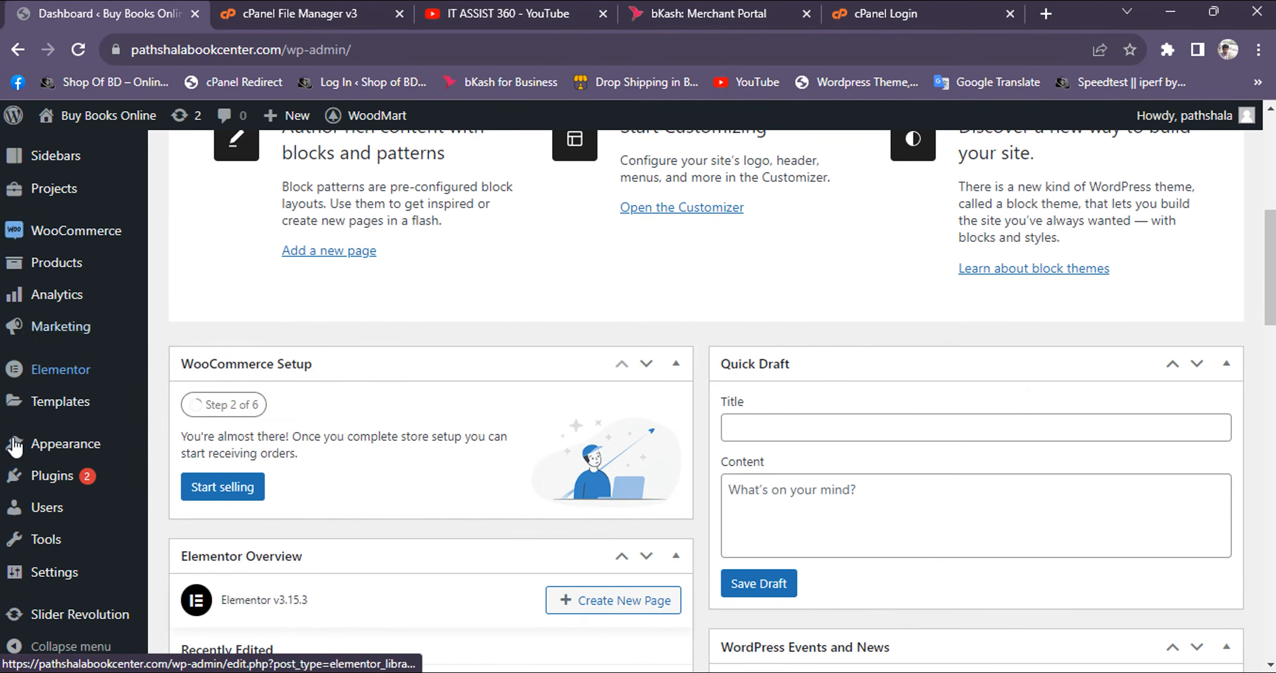
pyautogui.moveTo(52, 248)
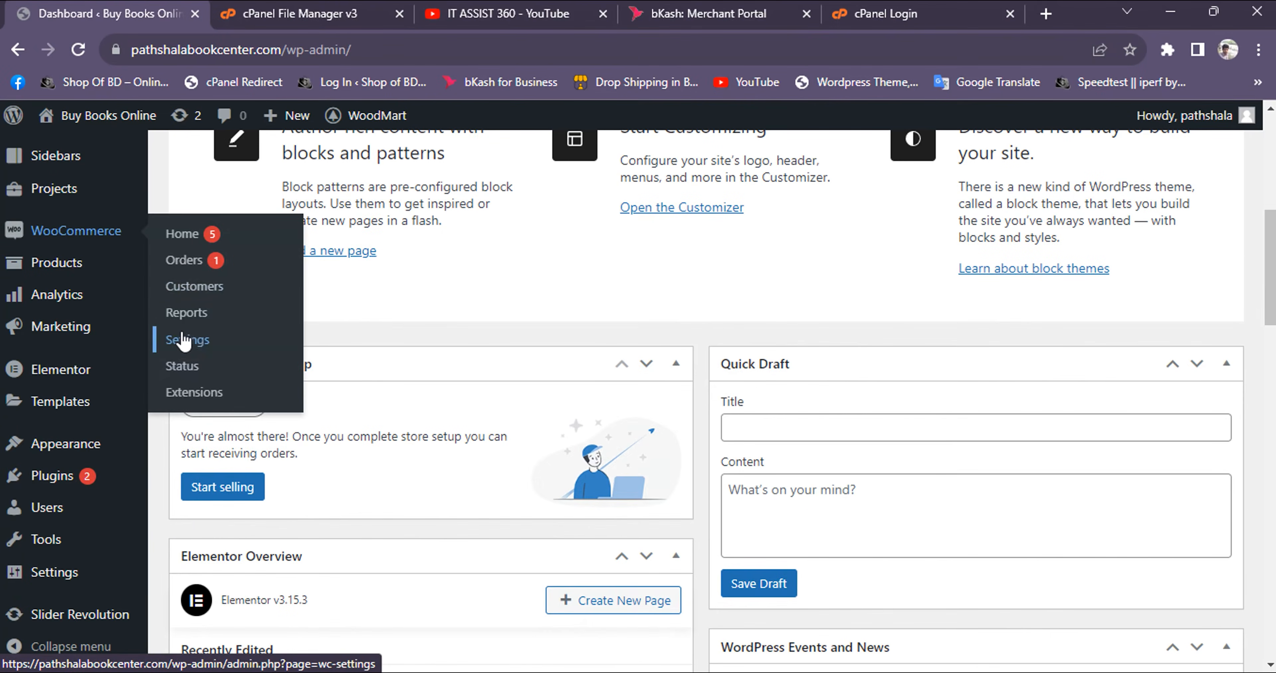
pyautogui.click(161, 338)
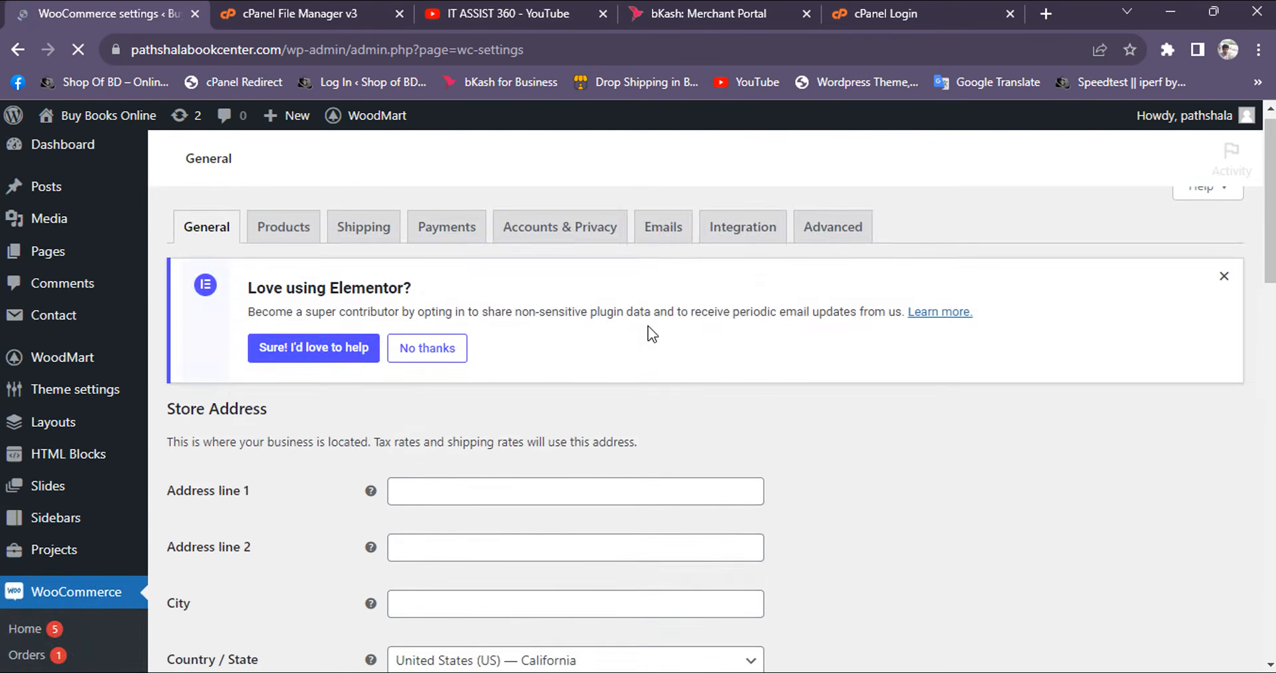
# Set the store currency to Bangladeshi taka in the currency options and save the changes
pyautogui.scroll(-14, 649, 333)
pyautogui.scroll(-3, 526, 413)
pyautogui.click(495, 386)
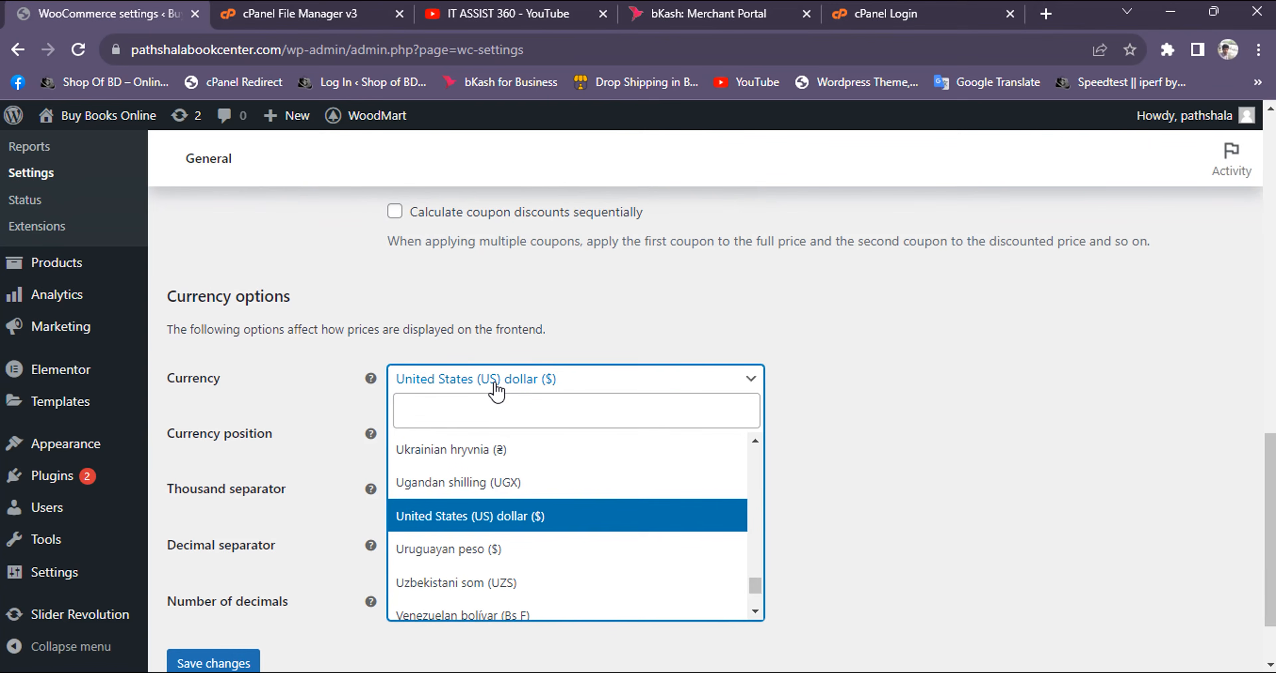
pyautogui.write('t')
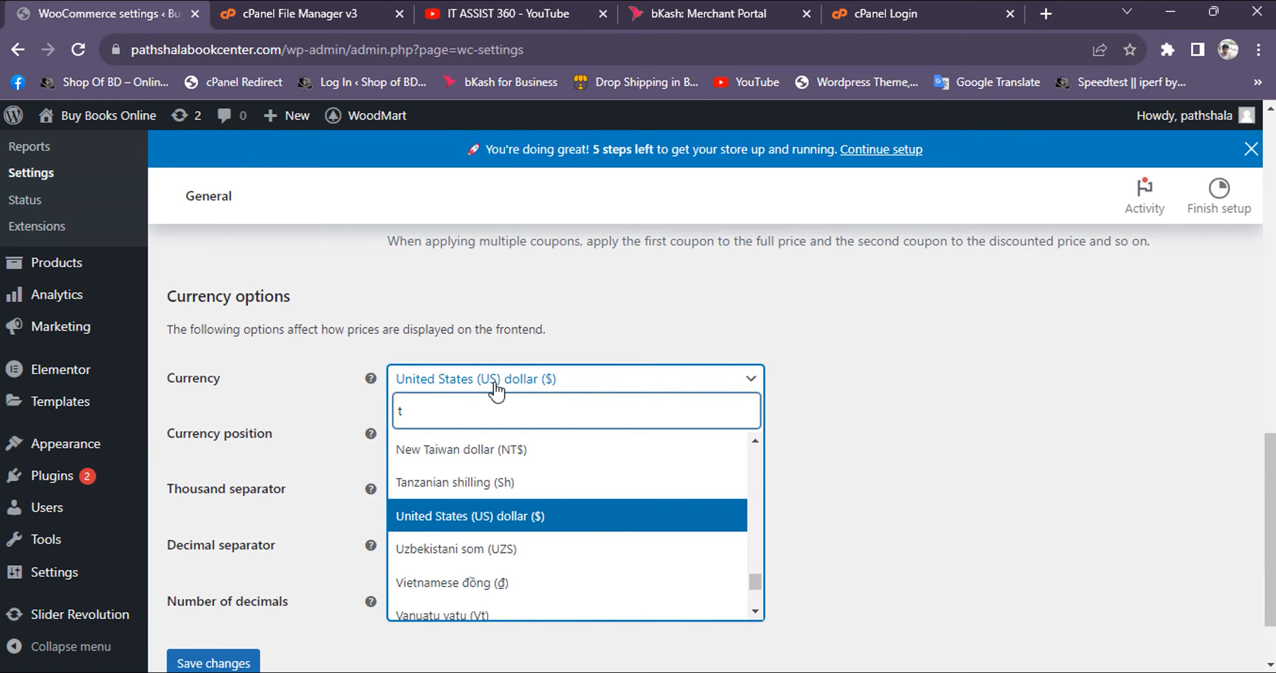
pyautogui.write('aka')
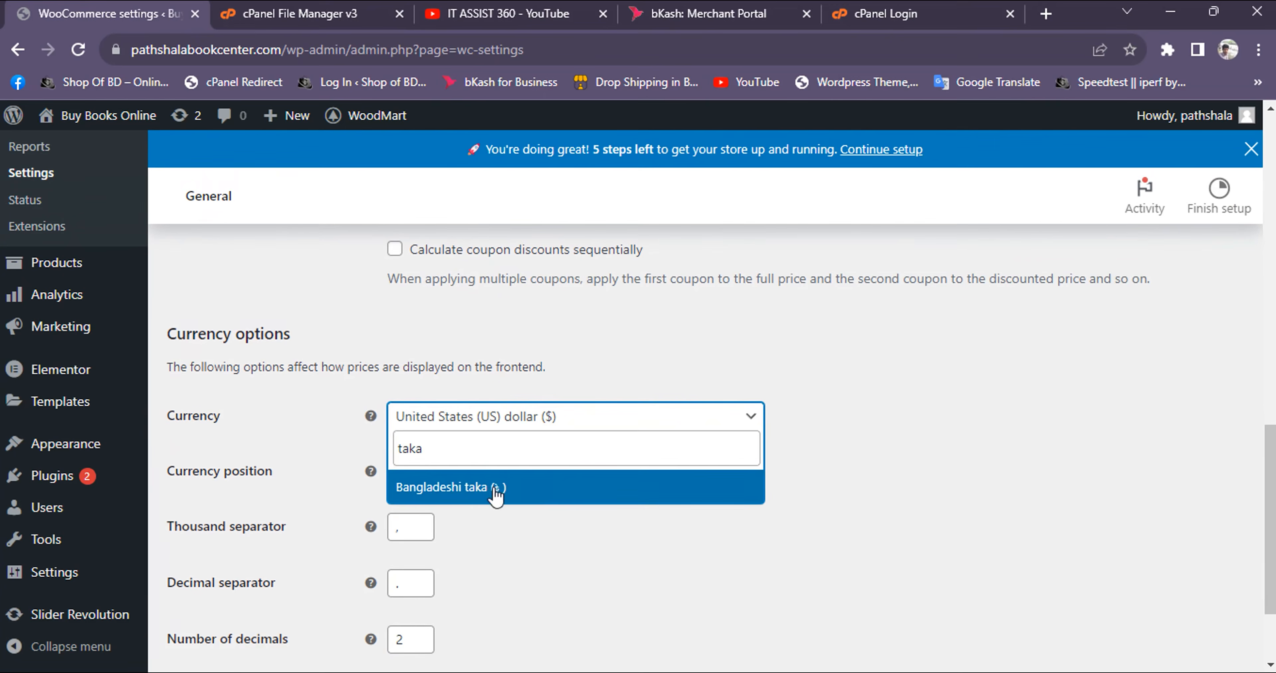
pyautogui.click(494, 485)
pyautogui.scroll(-3, 446, 520)
pyautogui.click(247, 574)
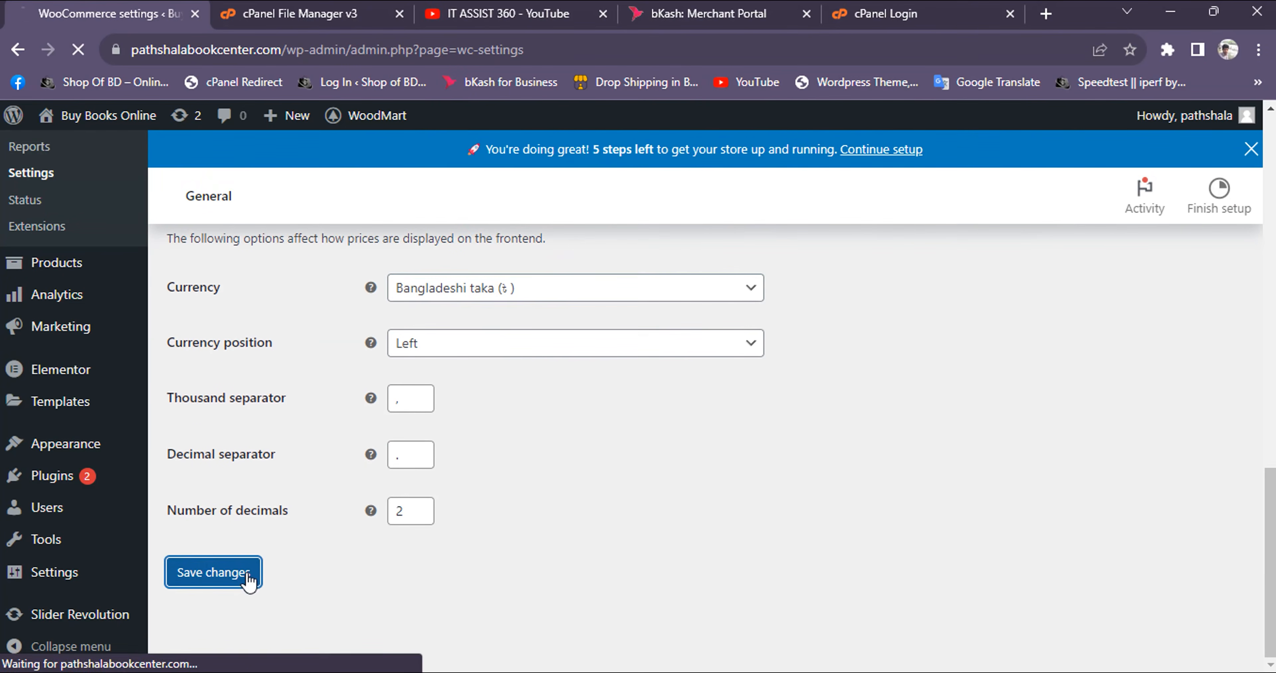
# Open the list of plugins installed on the site
pyautogui.scroll(-5, 304, 416)
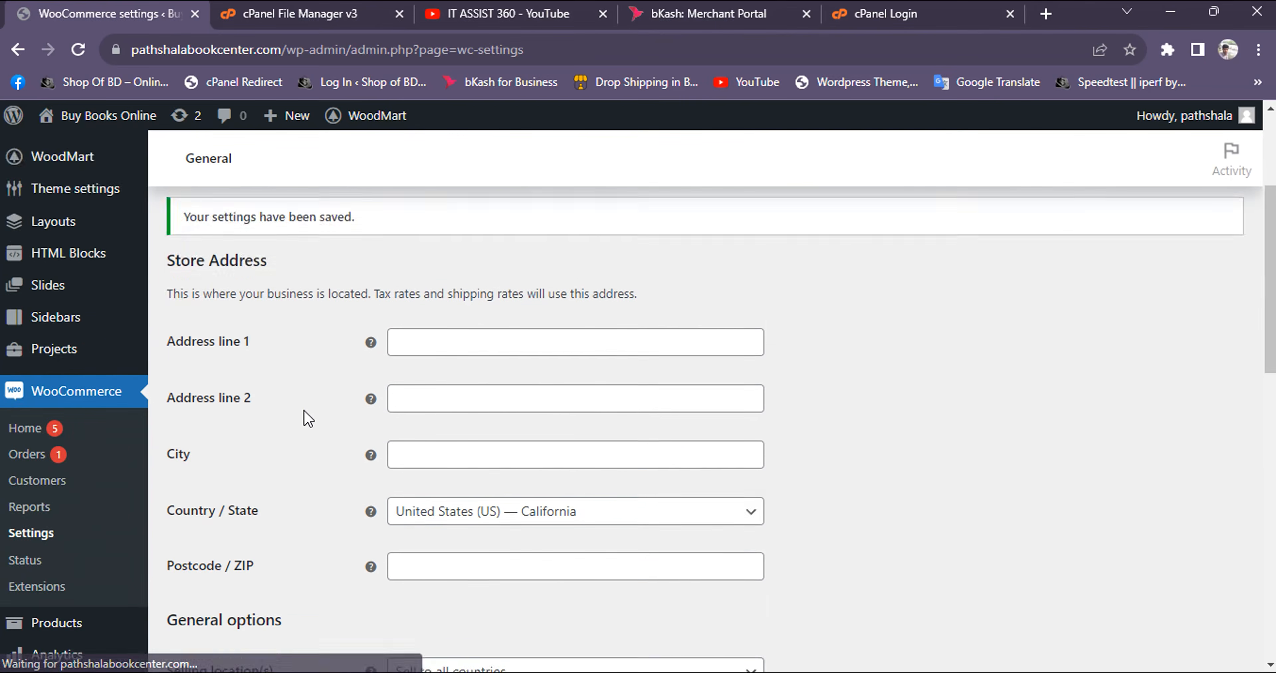
pyautogui.scroll(-2, 304, 410)
pyautogui.moveTo(59, 476)
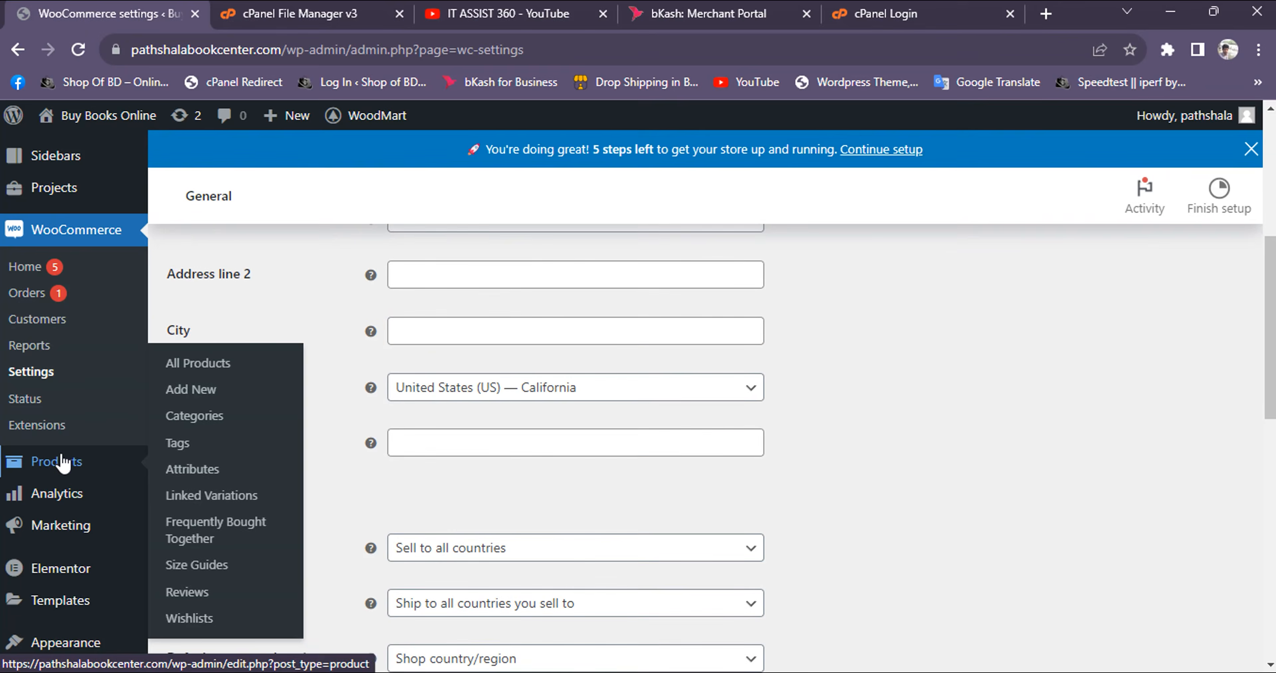
pyautogui.scroll(-4, 55, 544)
pyautogui.moveTo(66, 499)
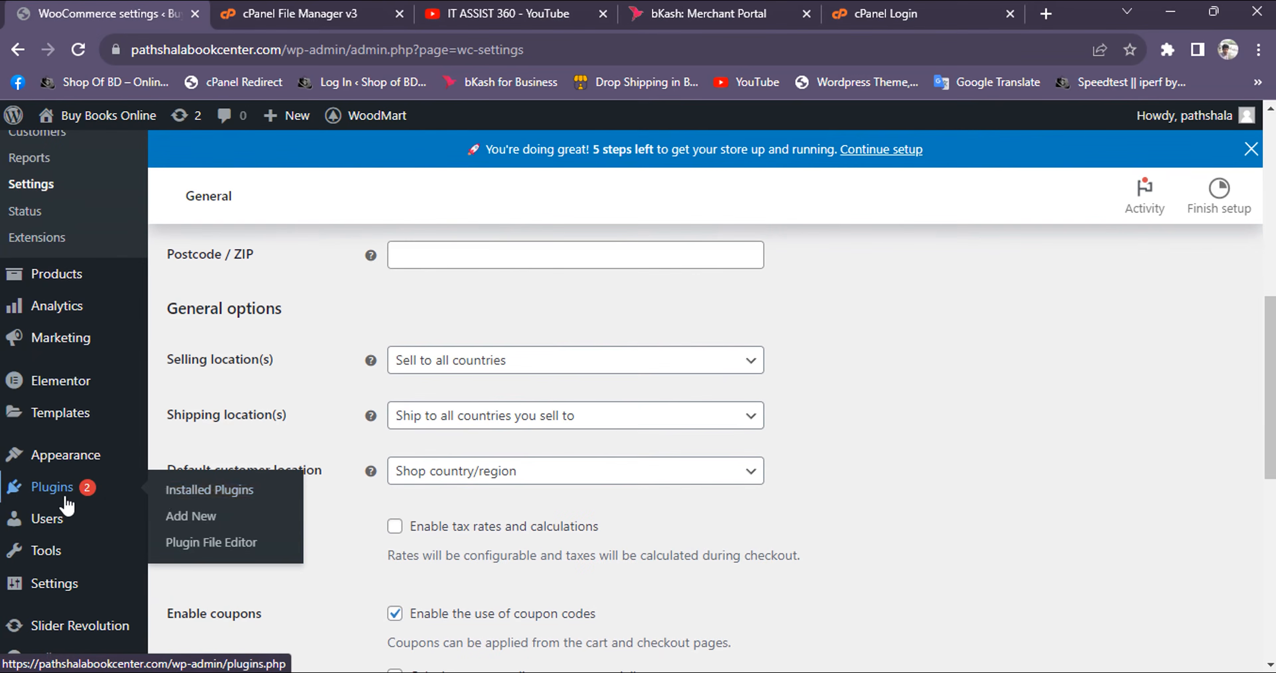
pyautogui.click(166, 493)
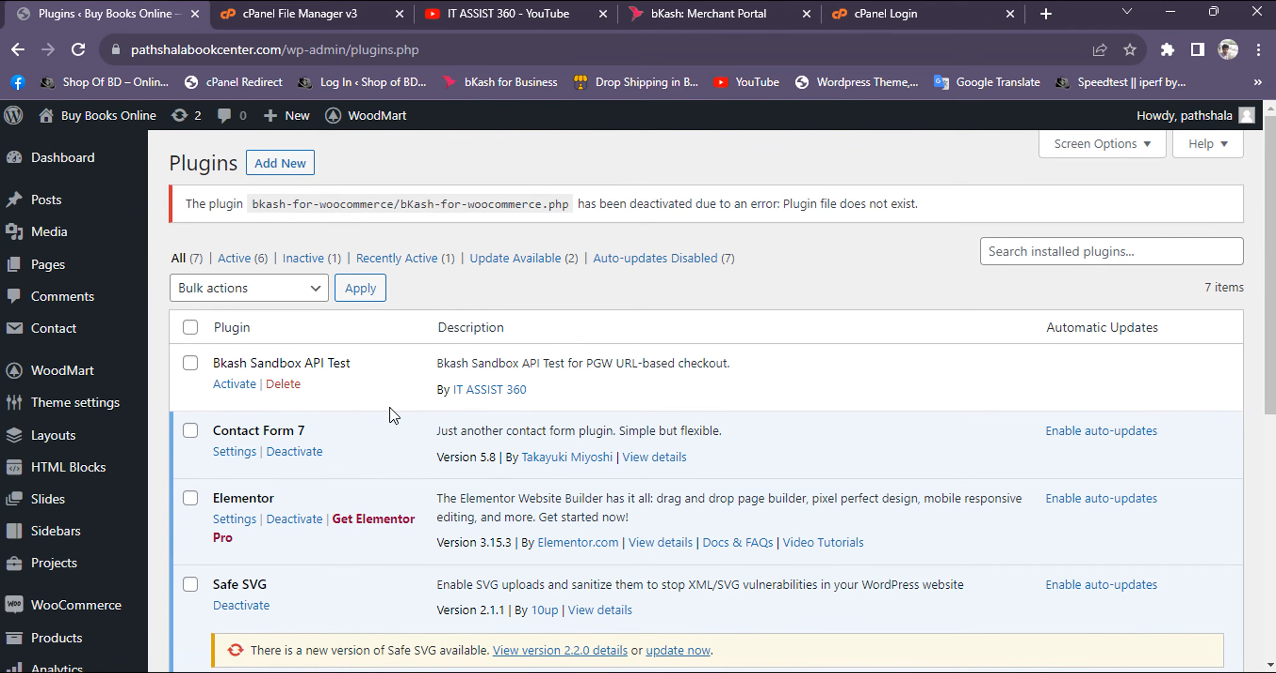
# Search the new plugins for "bkash", then install and activate bKash For WooCommerce by bKash Limited
pyautogui.click(305, 168)
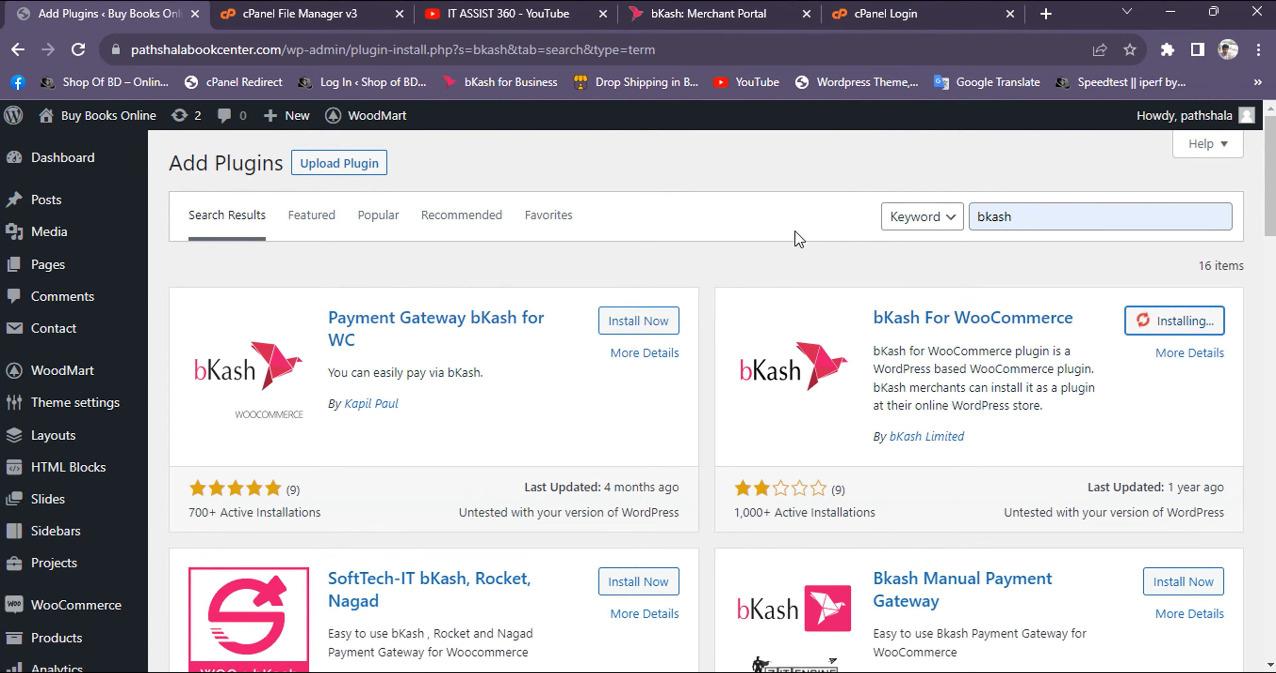
pyautogui.scroll(-2, 747, 285)
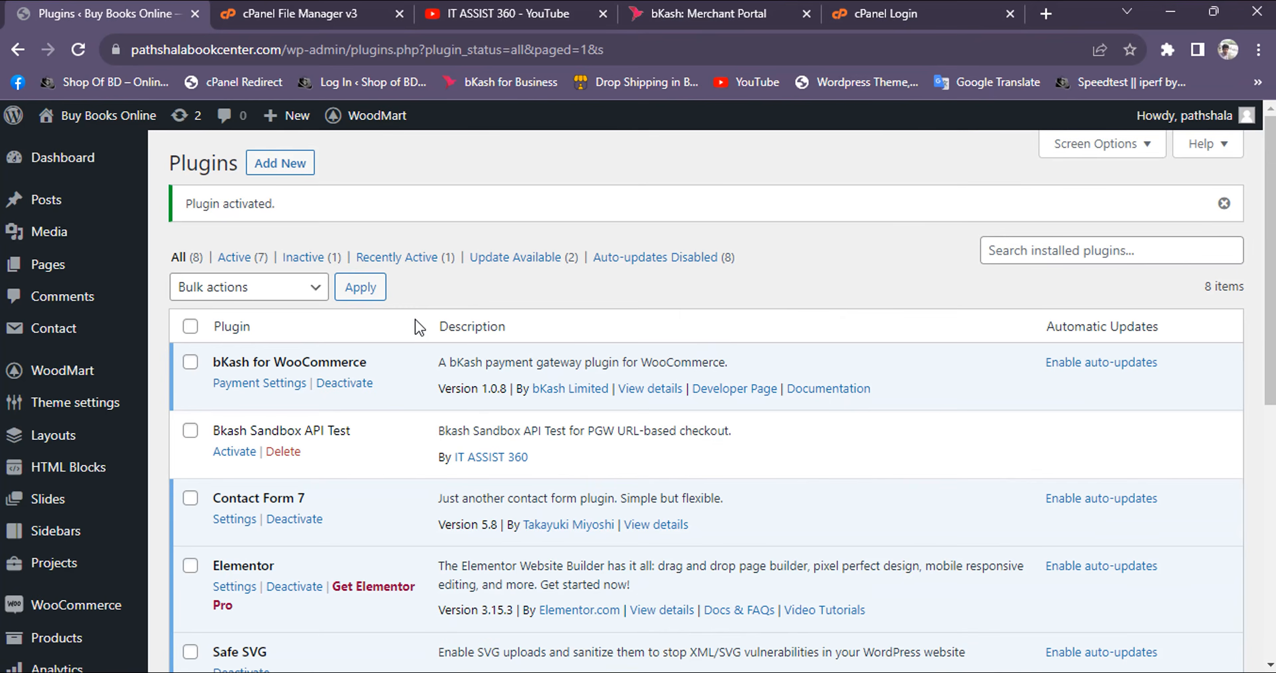
pyautogui.scroll(-8, 418, 328)
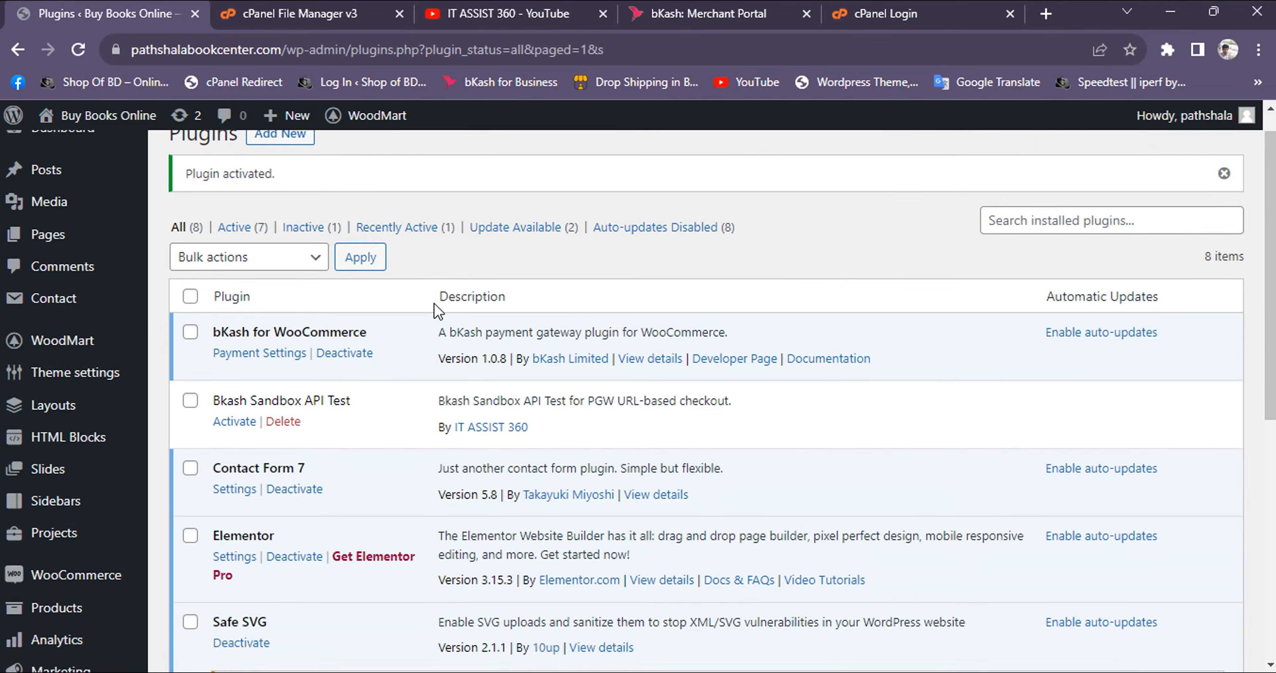
# Open the bKash for WooCommerce payment settings and review the enable option, sandbox mode and production credentials
pyautogui.scroll(8, 439, 313)
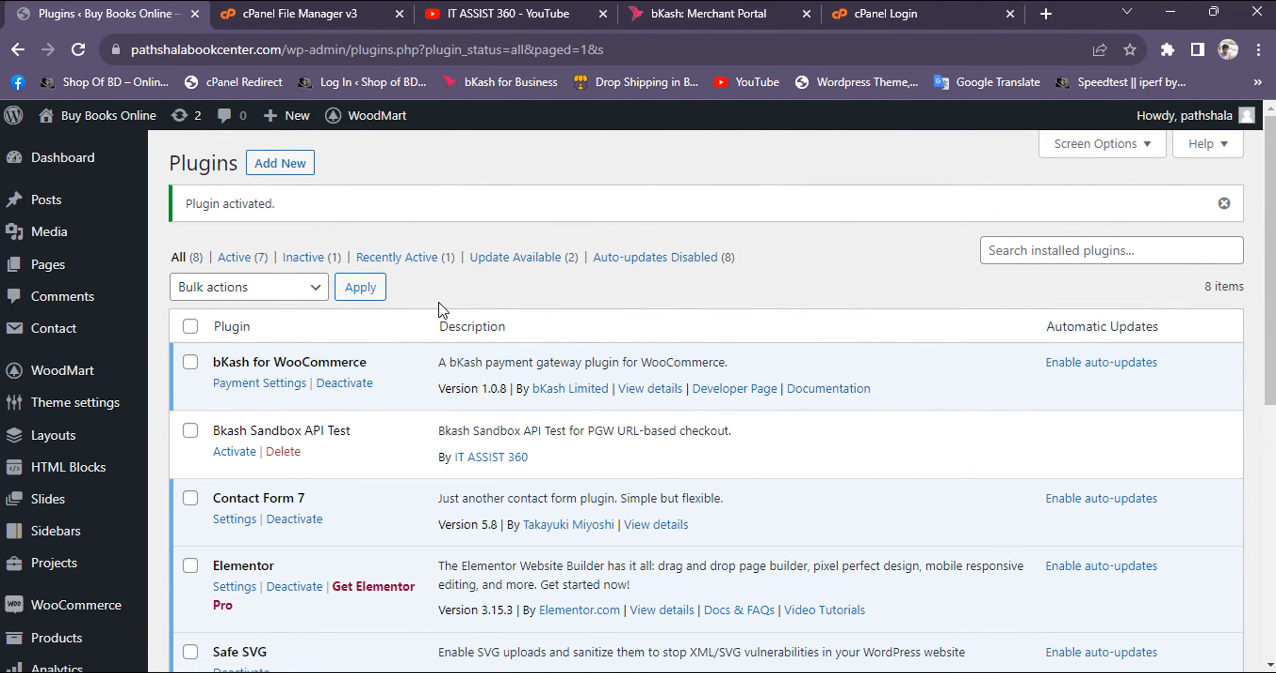
pyautogui.click(270, 384)
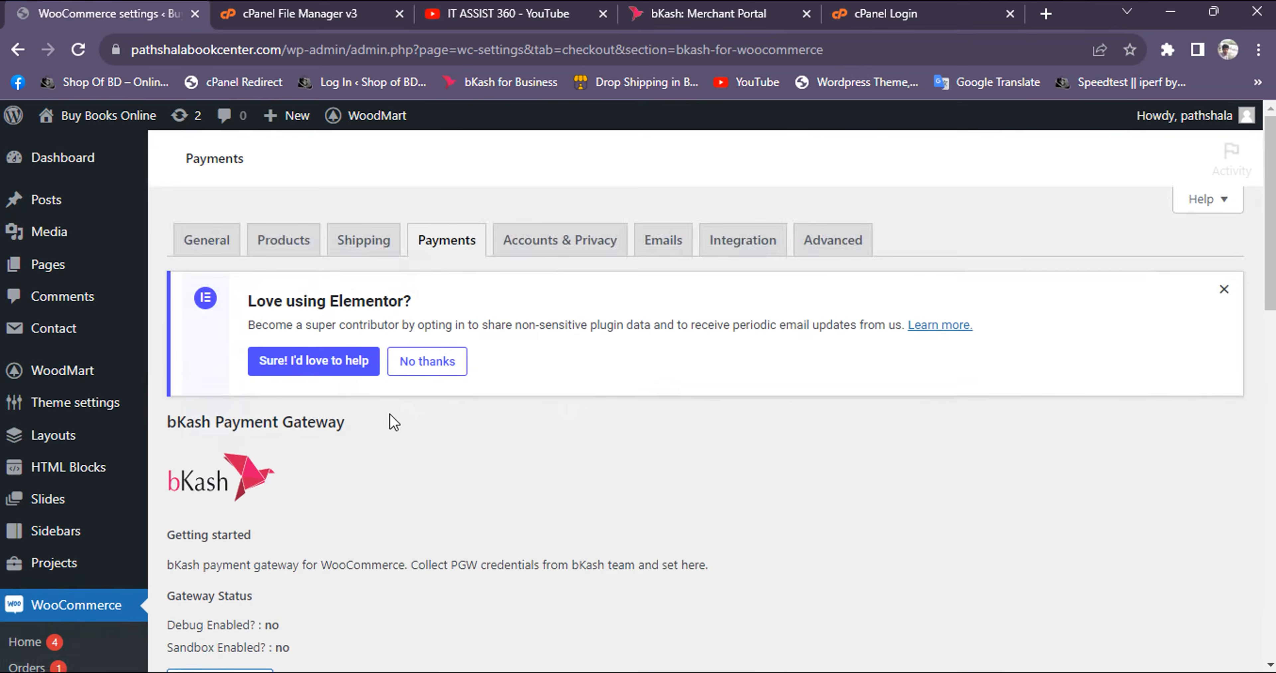
pyautogui.scroll(-15, 391, 415)
pyautogui.scroll(-5, 392, 414)
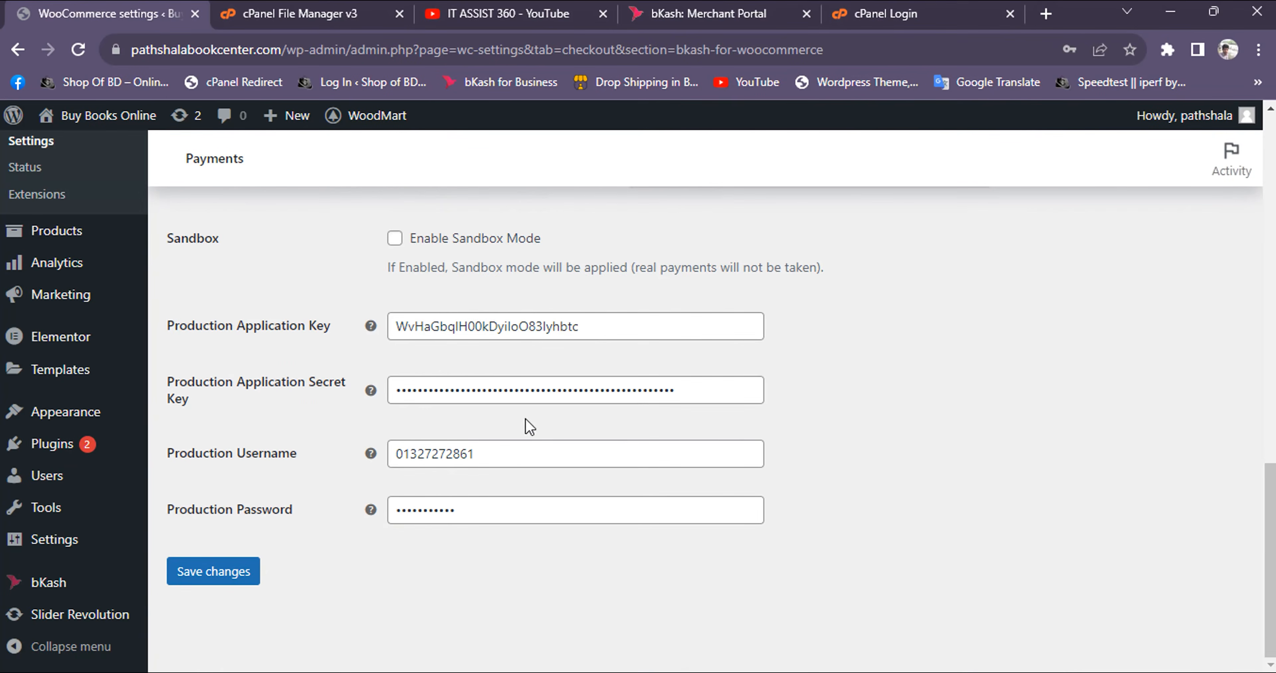
pyautogui.scroll(20, 530, 426)
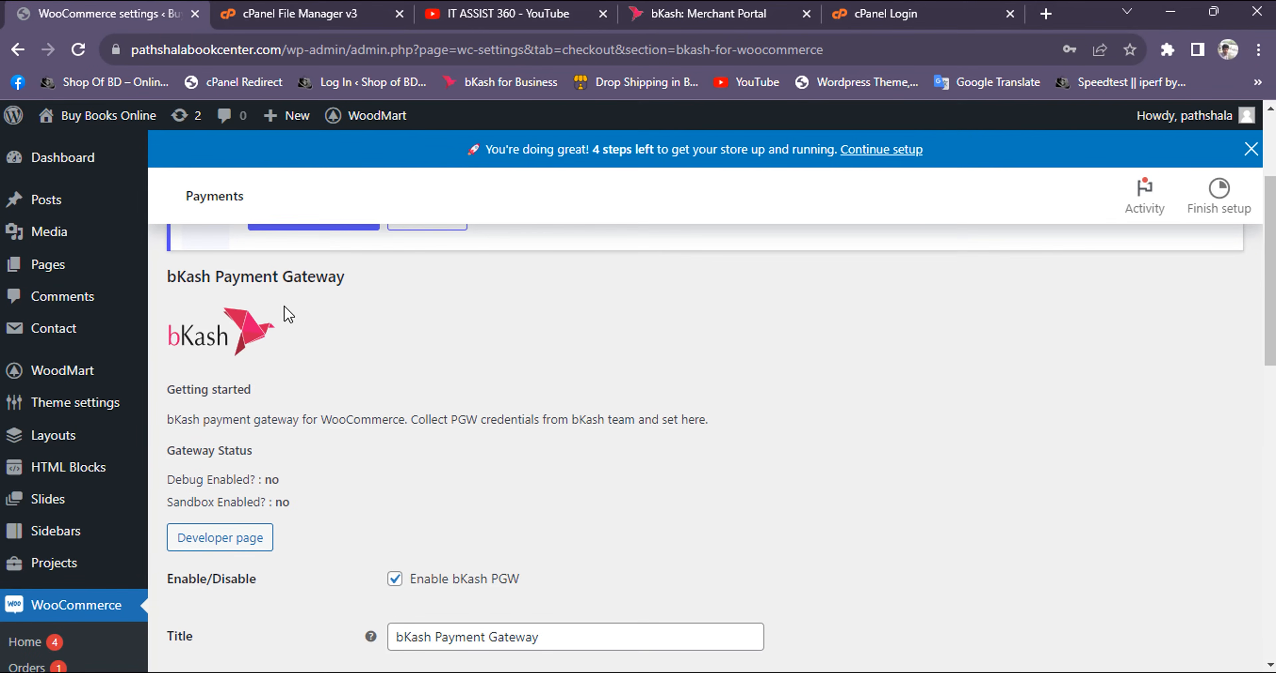
pyautogui.moveTo(63, 255)
pyautogui.scroll(3, 66, 257)
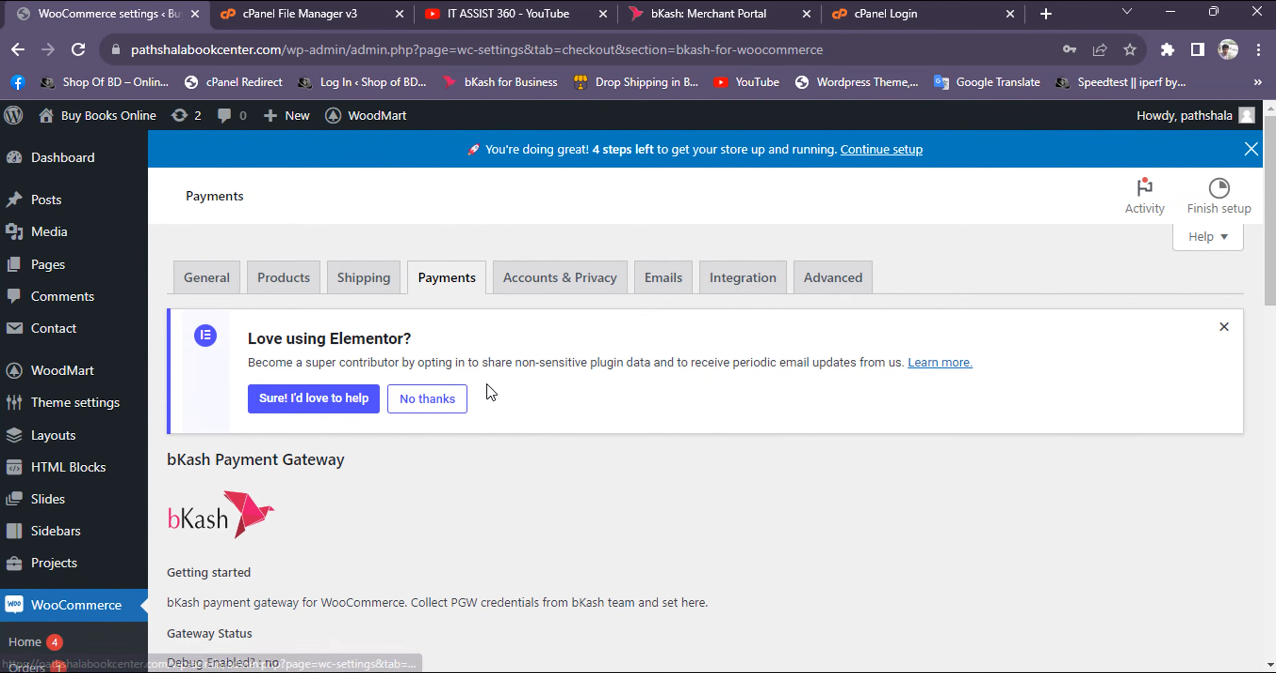
# Visit the store's shop page and add the Decoration wooden present to the cart
pyautogui.moveTo(75, 121)
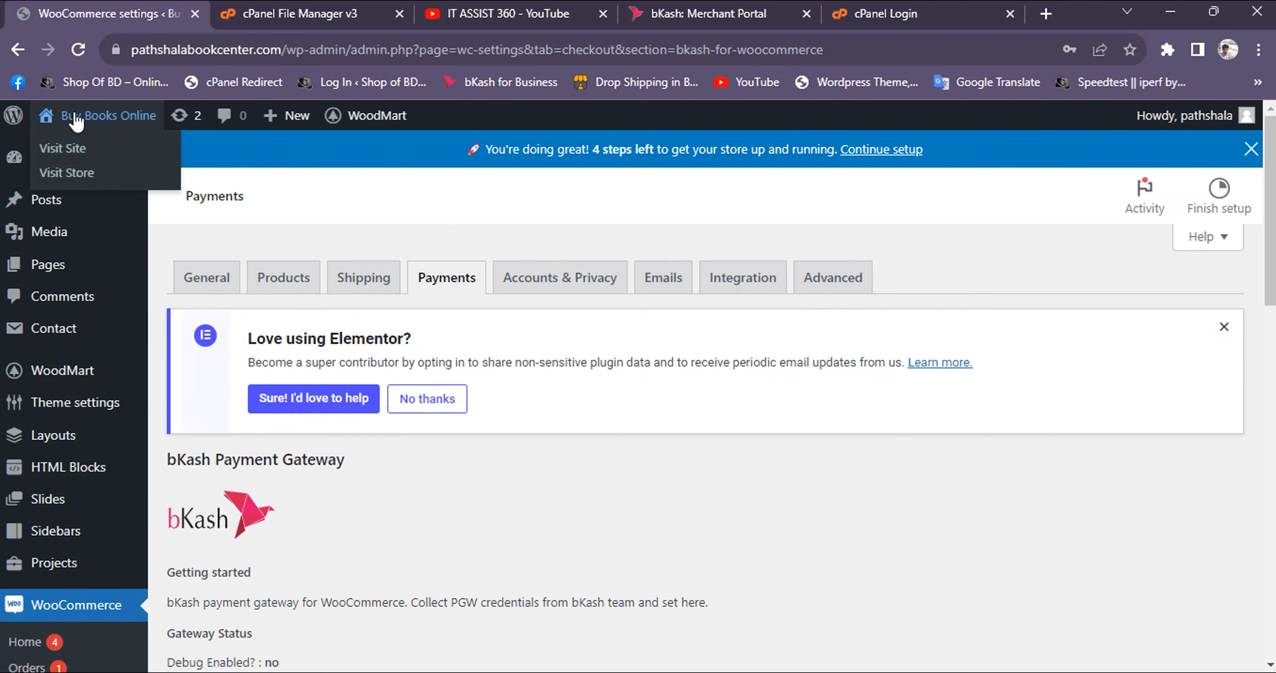
pyautogui.click(80, 180)
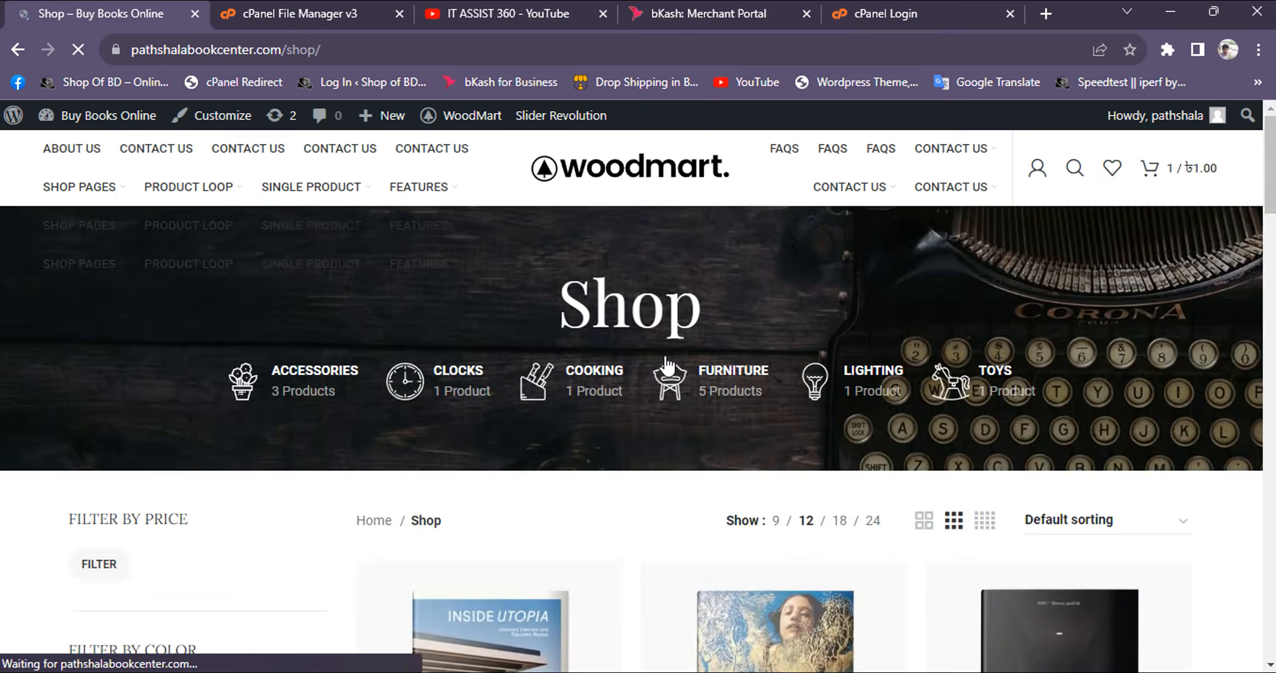
pyautogui.scroll(-5, 666, 369)
pyautogui.scroll(-5, 666, 369)
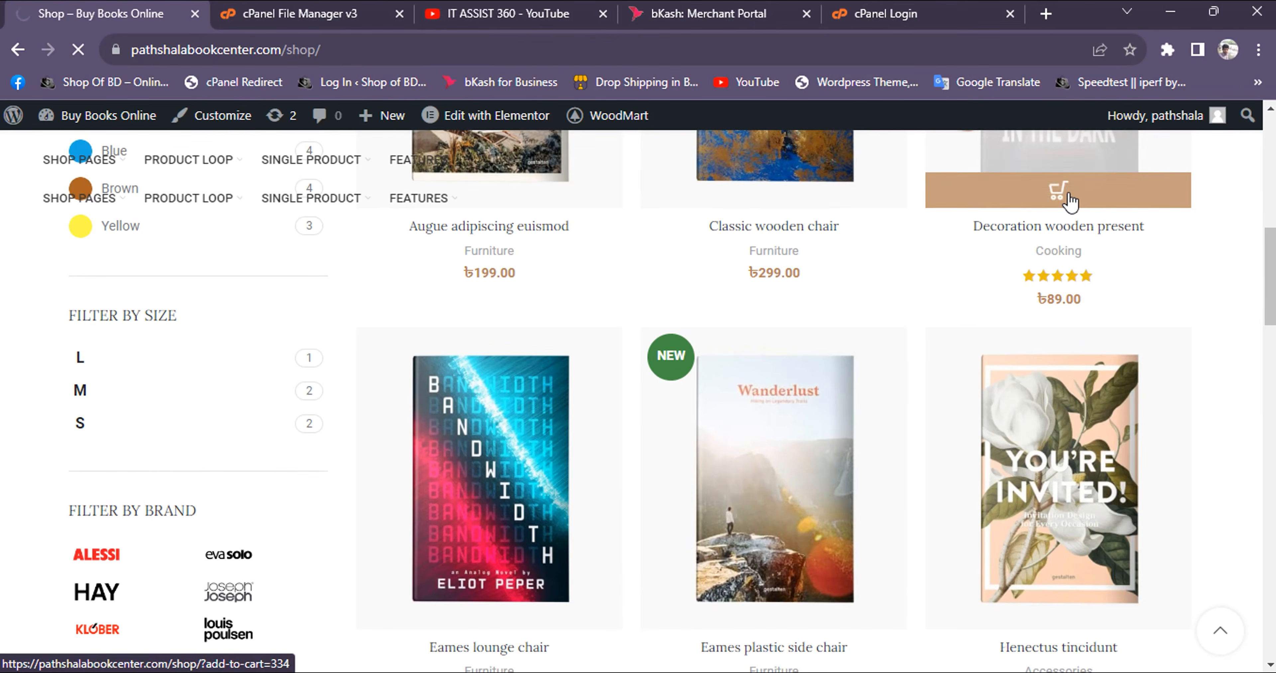
pyautogui.click(1066, 197)
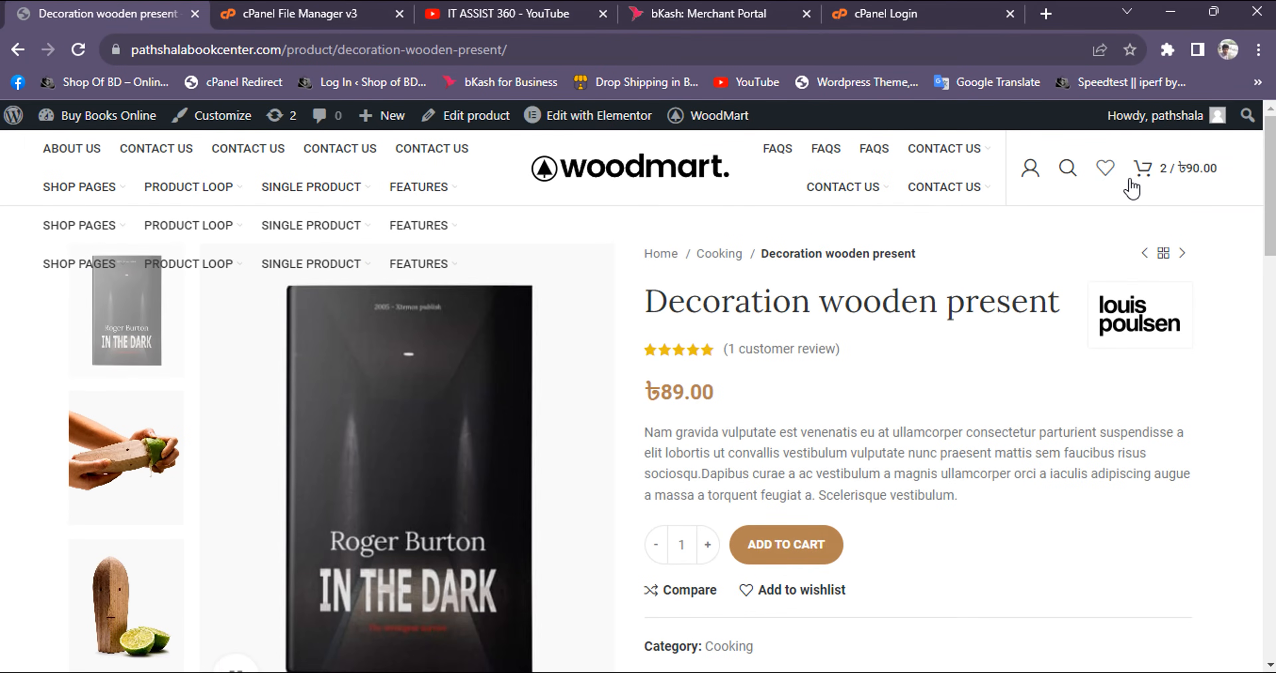
# Proceed from the cart to checkout, choose to pay with bKash, and check the merchant name and account number field on the payment page
pyautogui.click(1144, 181)
pyautogui.click(1131, 659)
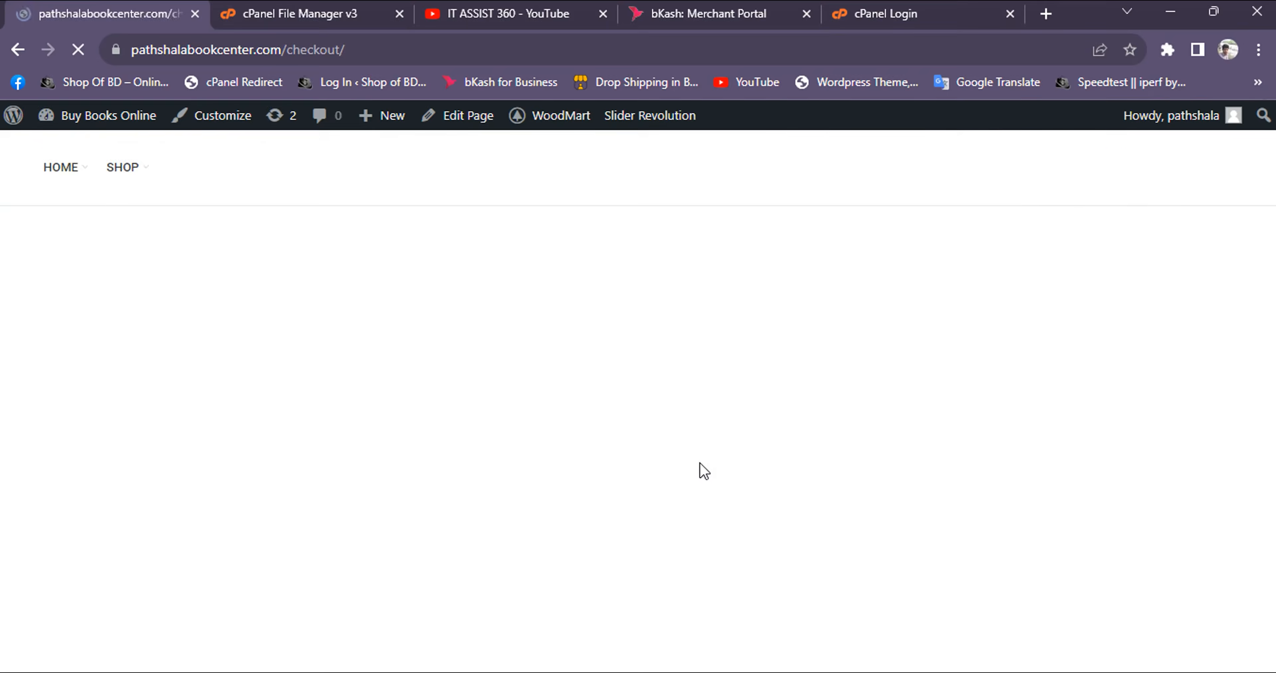
pyautogui.scroll(-5, 699, 463)
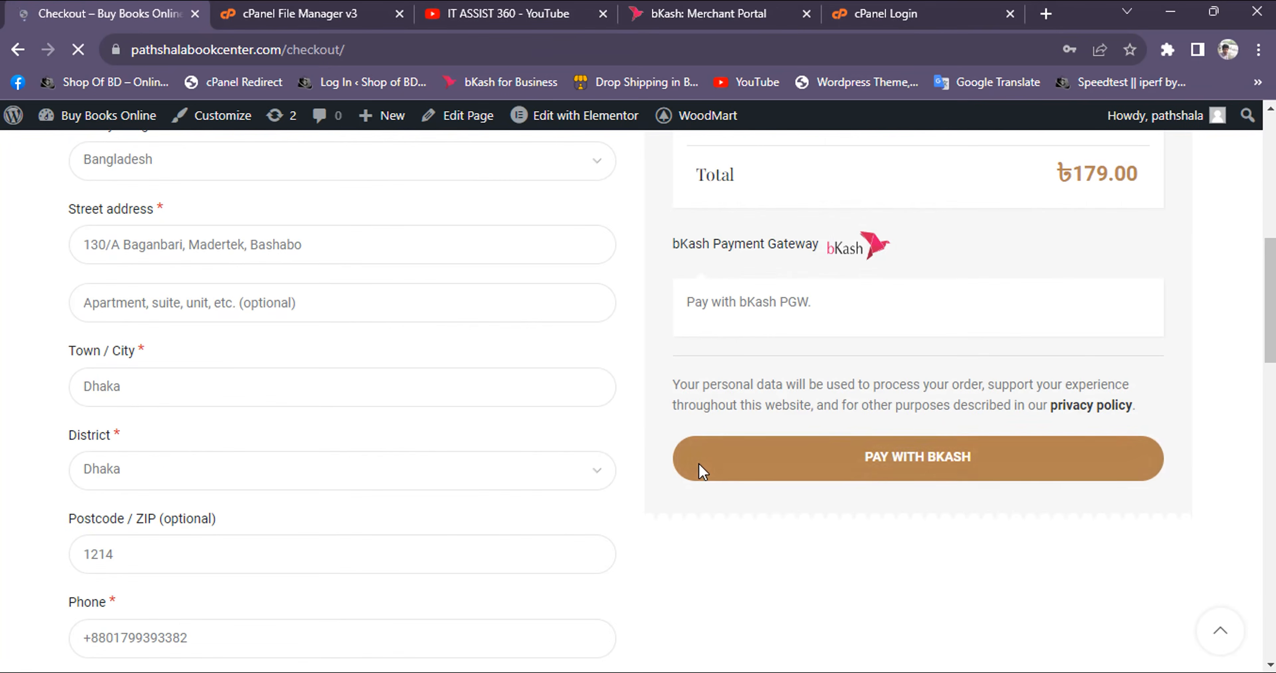
pyautogui.click(963, 468)
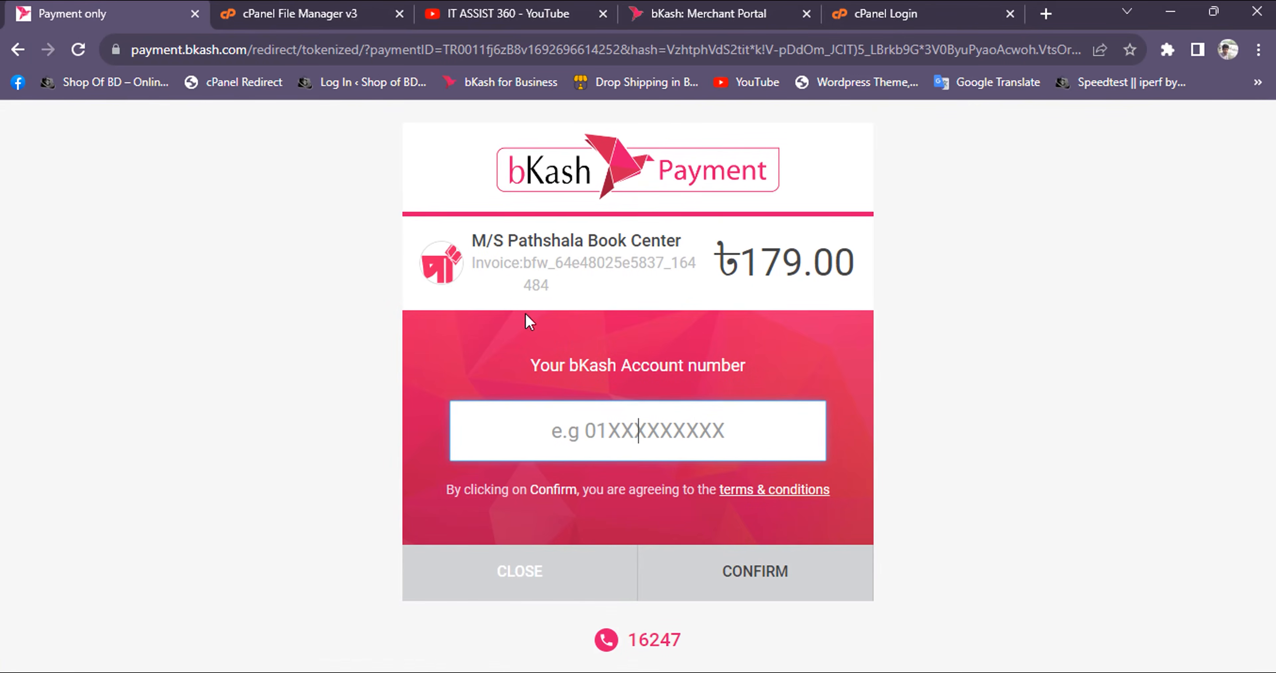
pyautogui.click(475, 241)
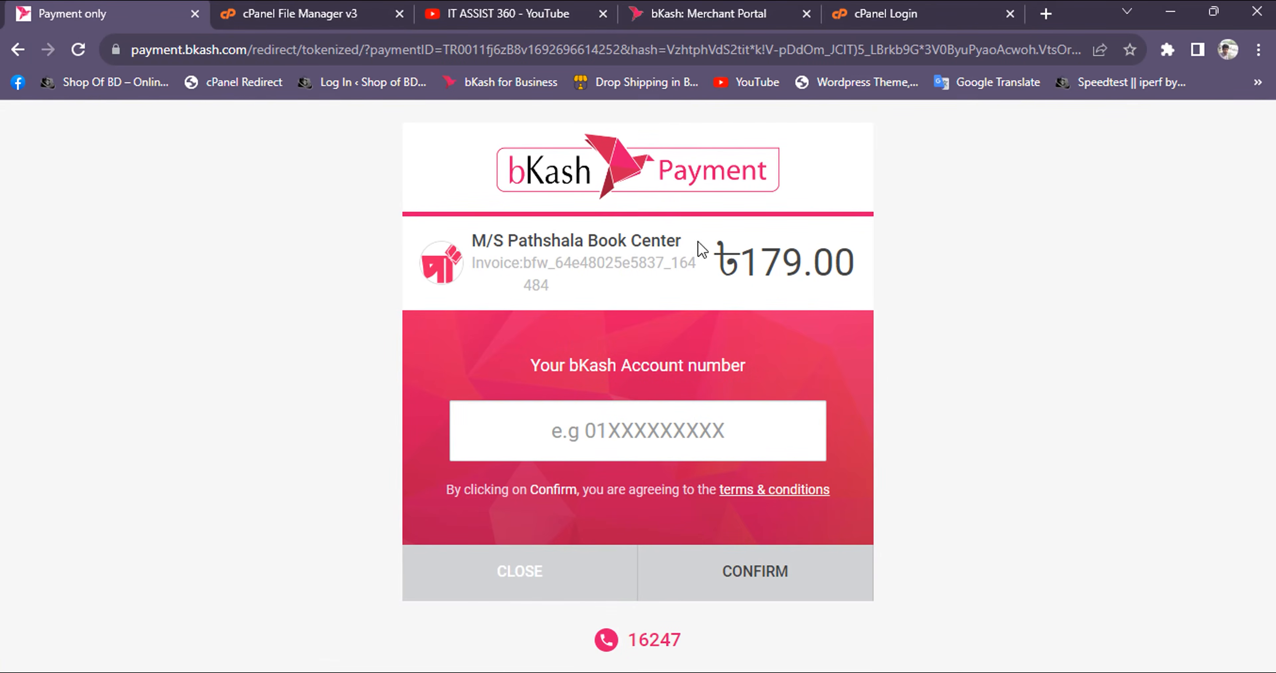
pyautogui.click(693, 444)
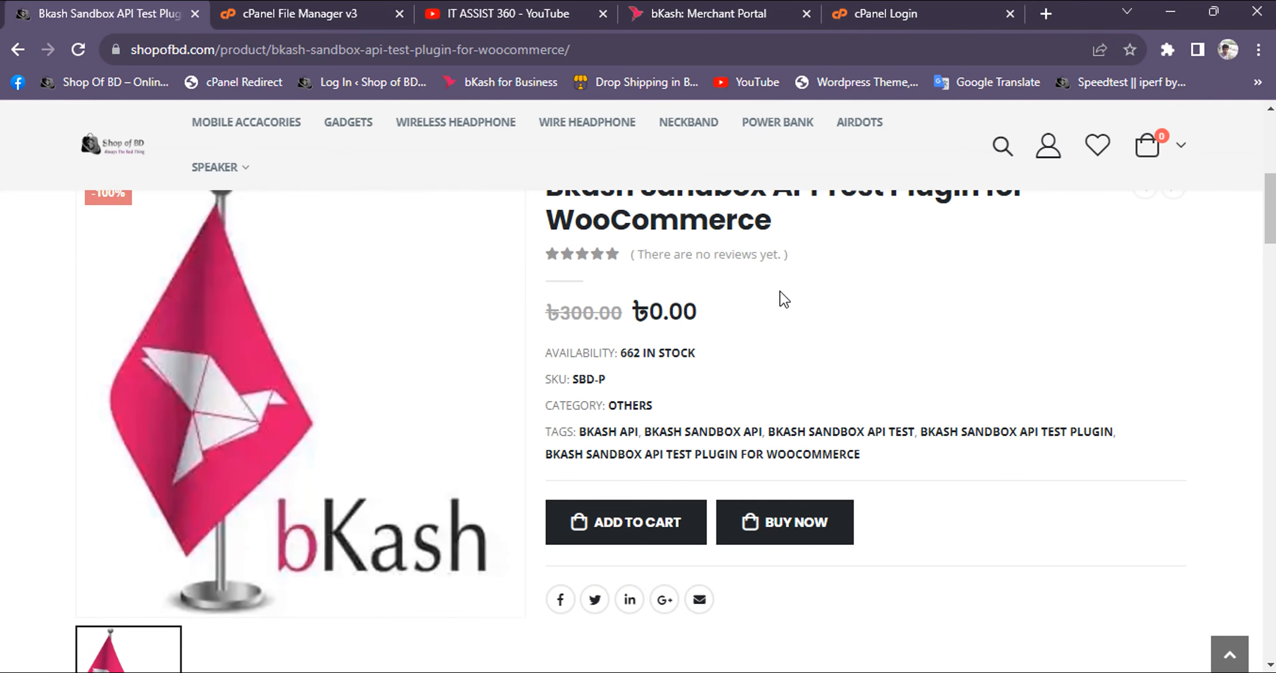
# Buy the Bkash Sandbox API Test Plugin for WooCommerce on shopofbd.com, proceeding to its checkout page
pyautogui.scroll(2, 706, 360)
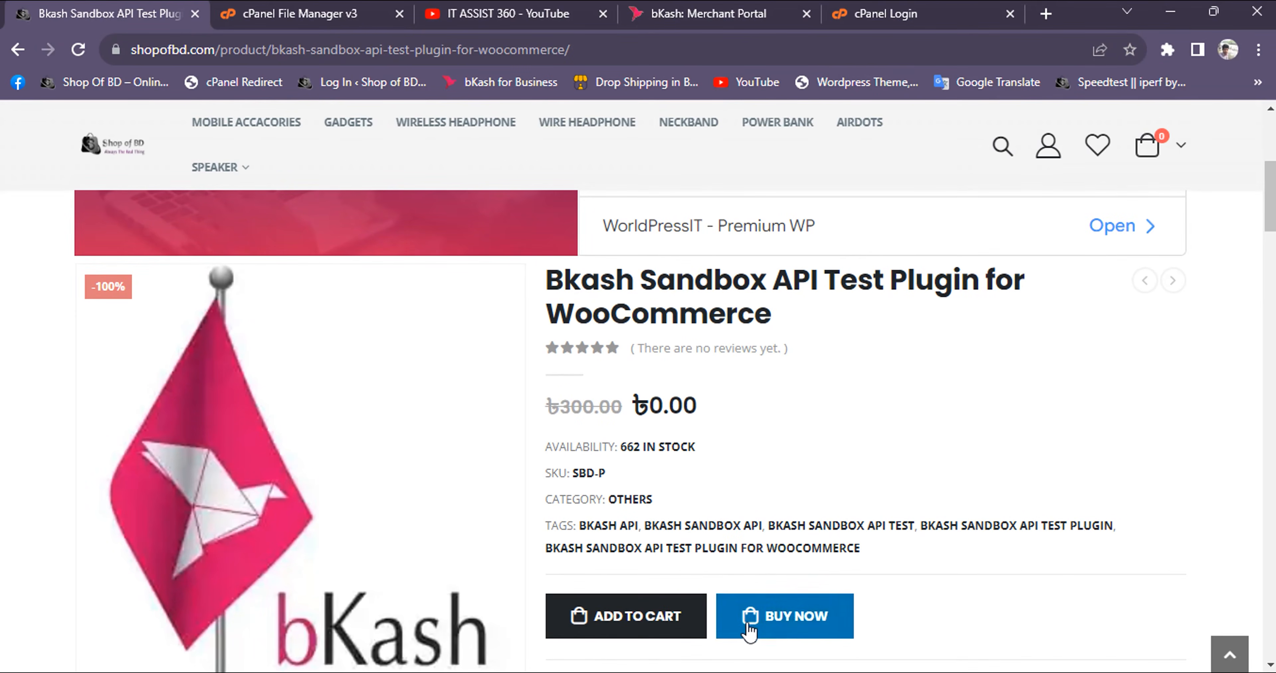
pyautogui.click(798, 625)
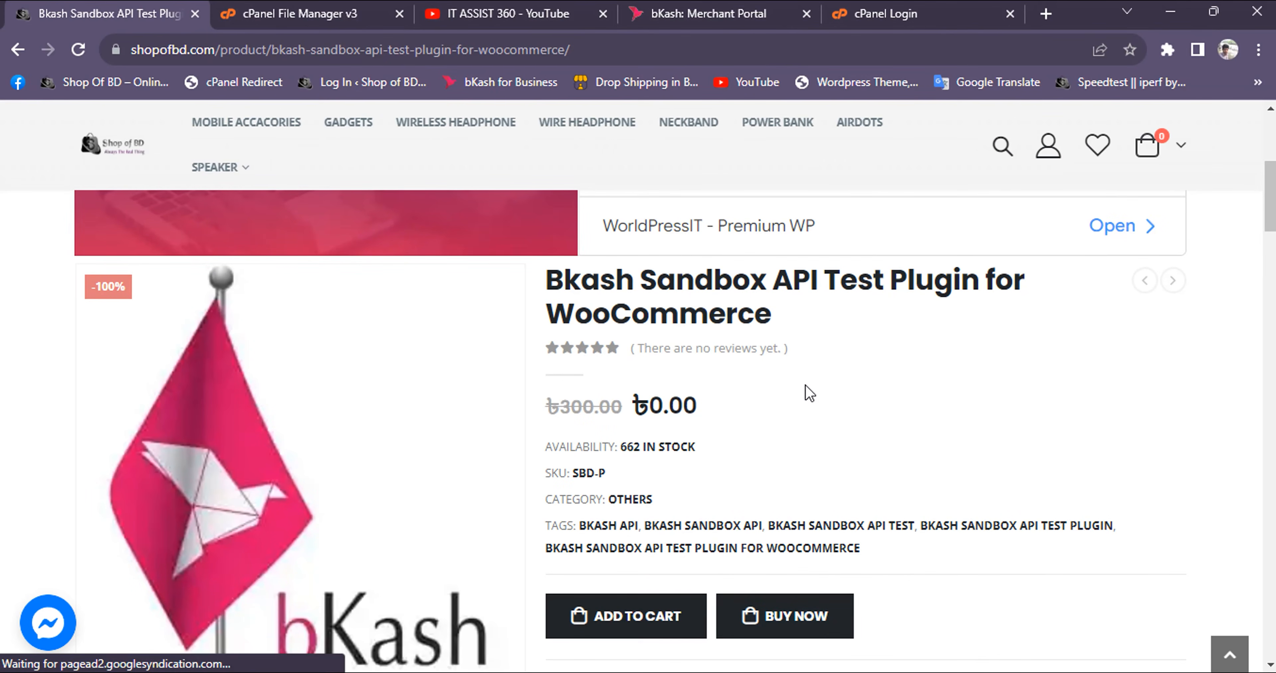
pyautogui.click(821, 625)
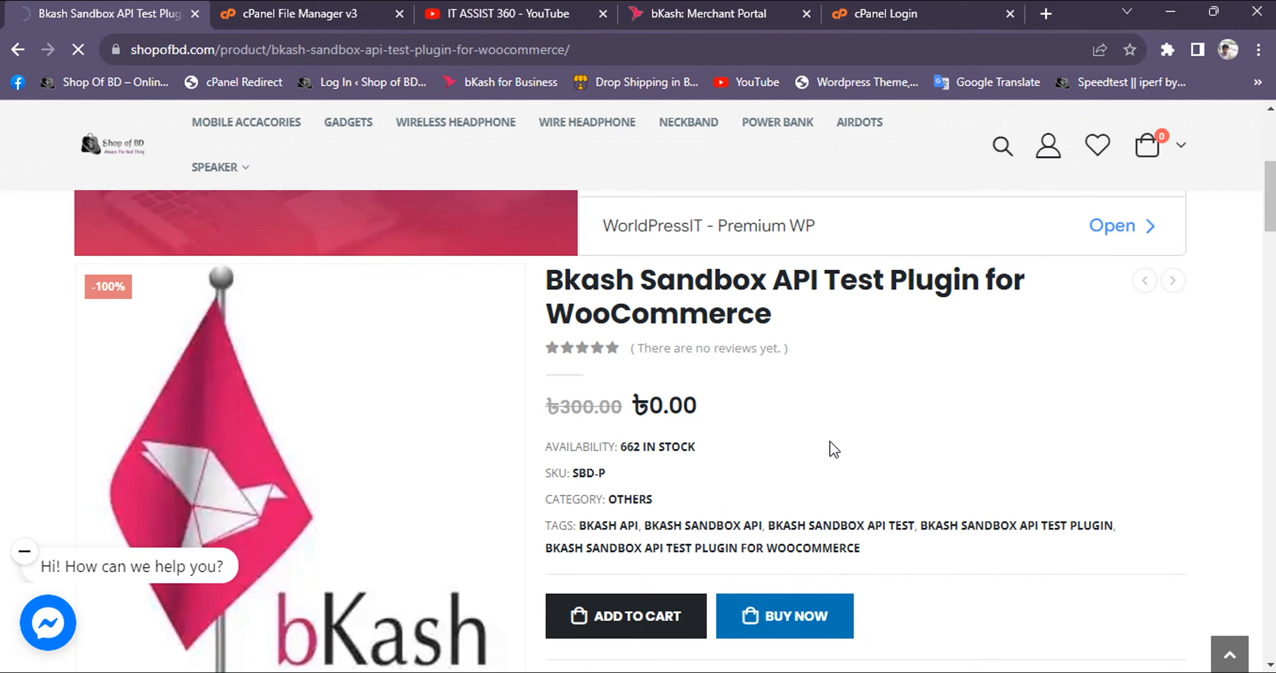
pyautogui.scroll(-6, 829, 449)
pyautogui.scroll(3, 200, 342)
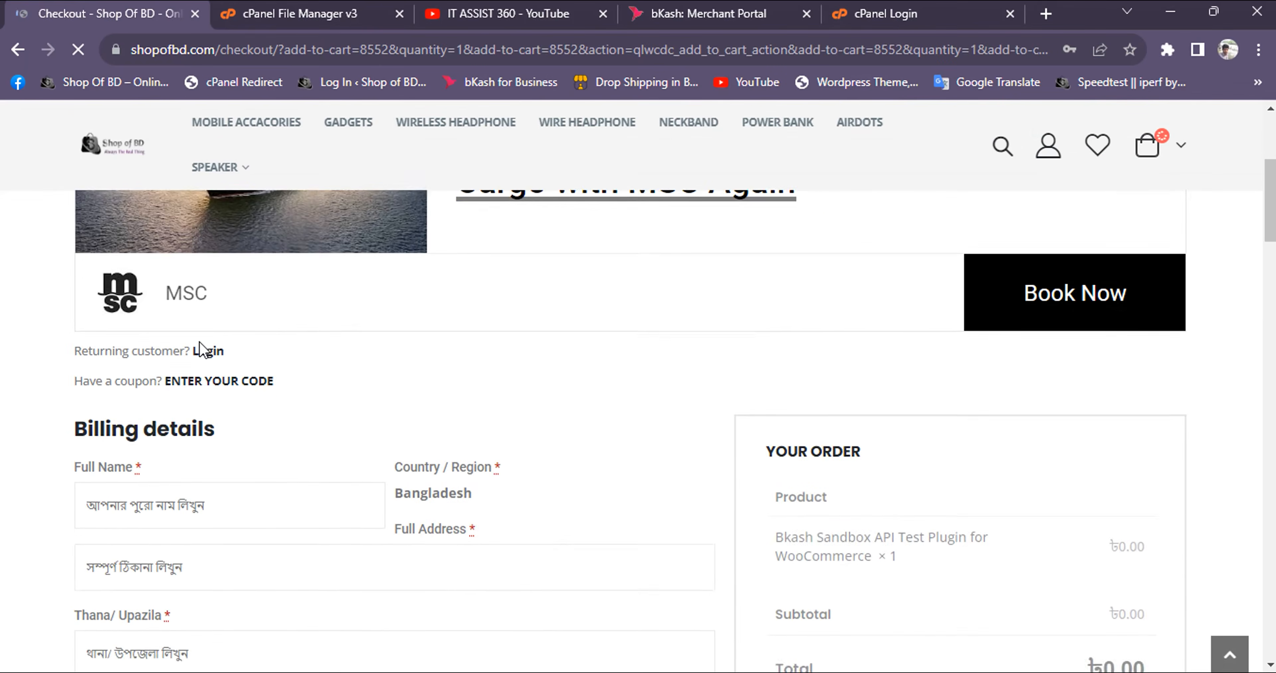
# Review the billing details at checkout and place the order for the Bkash Sandbox API Test Plugin for WooCommerce
pyautogui.scroll(-7, 171, 436)
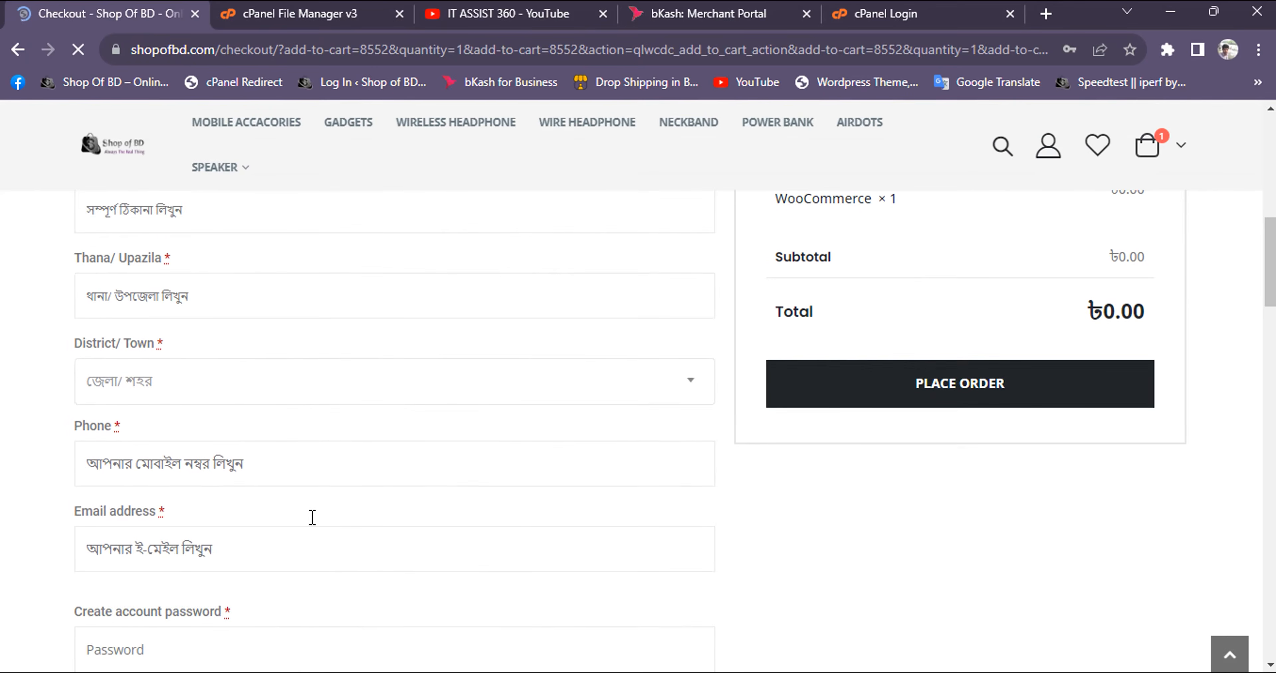
pyautogui.scroll(7, 278, 461)
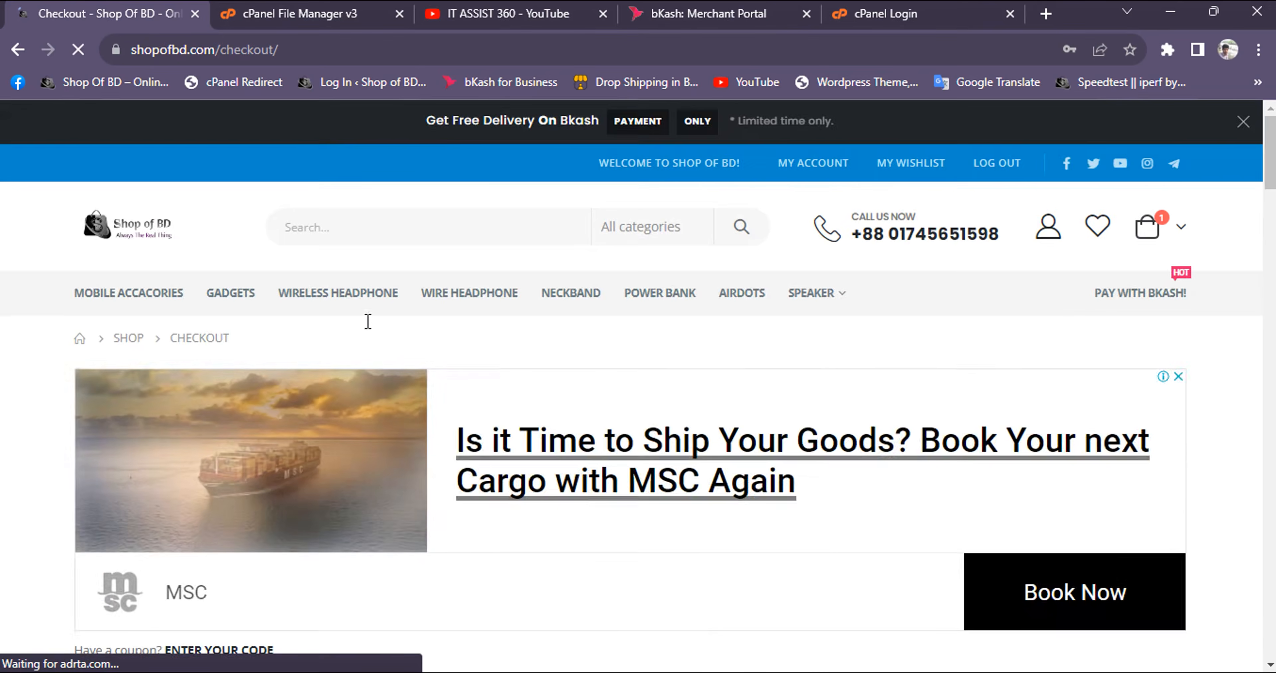
pyautogui.scroll(-5, 367, 318)
pyautogui.scroll(-5, 367, 319)
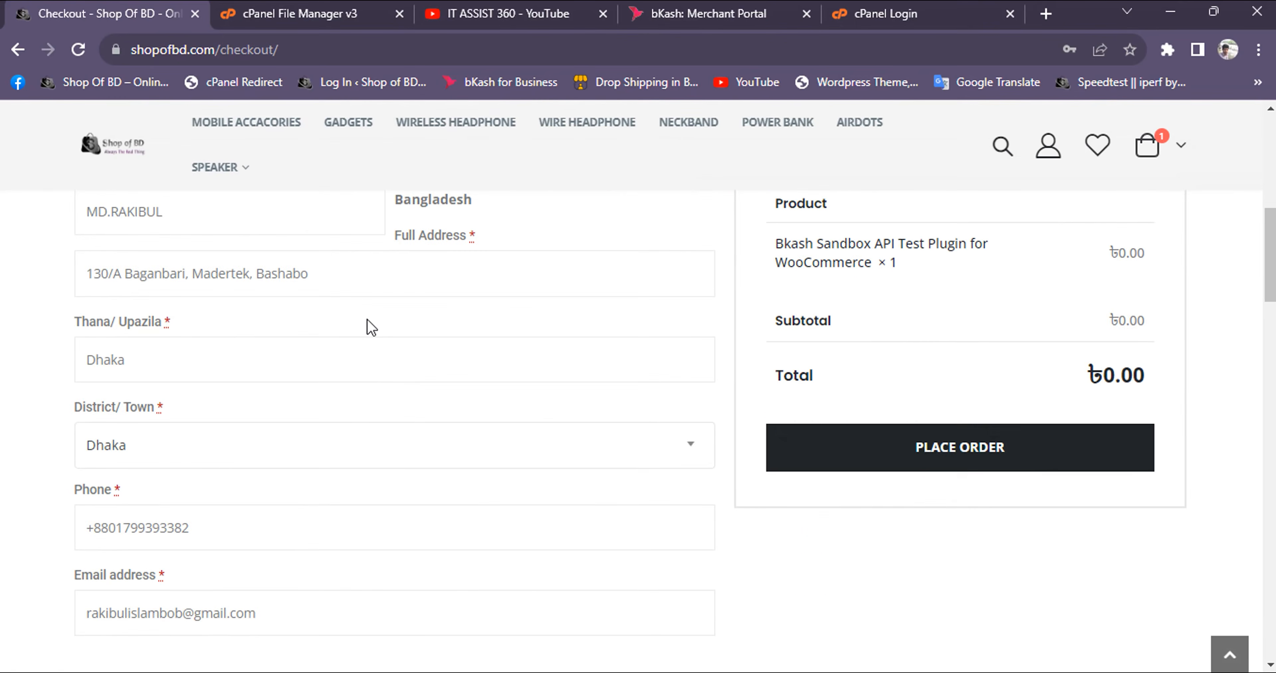
pyautogui.scroll(-3, 367, 319)
pyautogui.scroll(7, 357, 337)
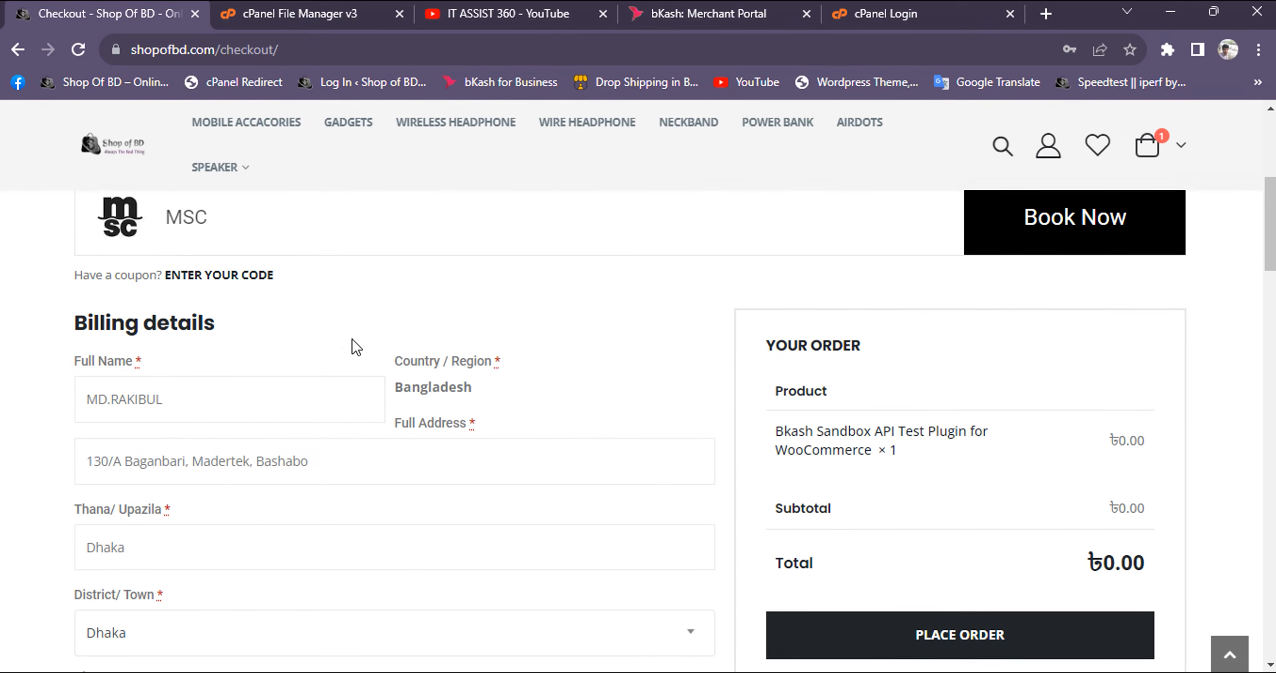
pyautogui.scroll(-2, 293, 379)
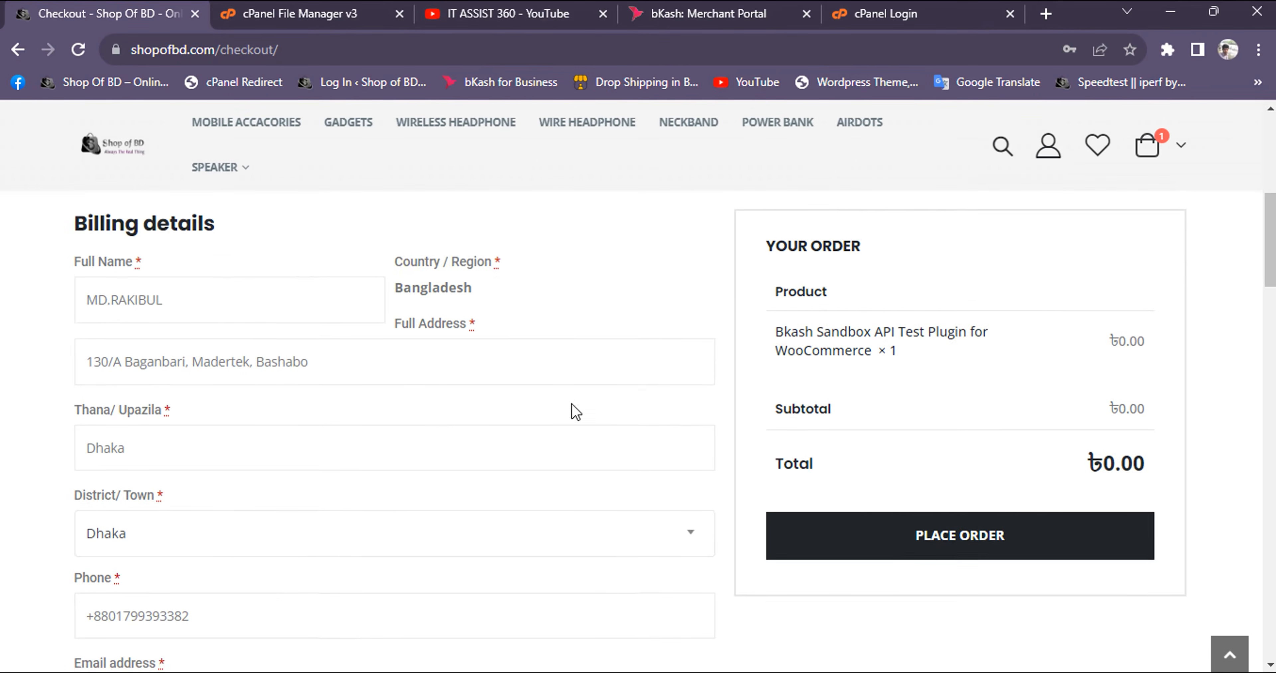
pyautogui.scroll(-3, 793, 376)
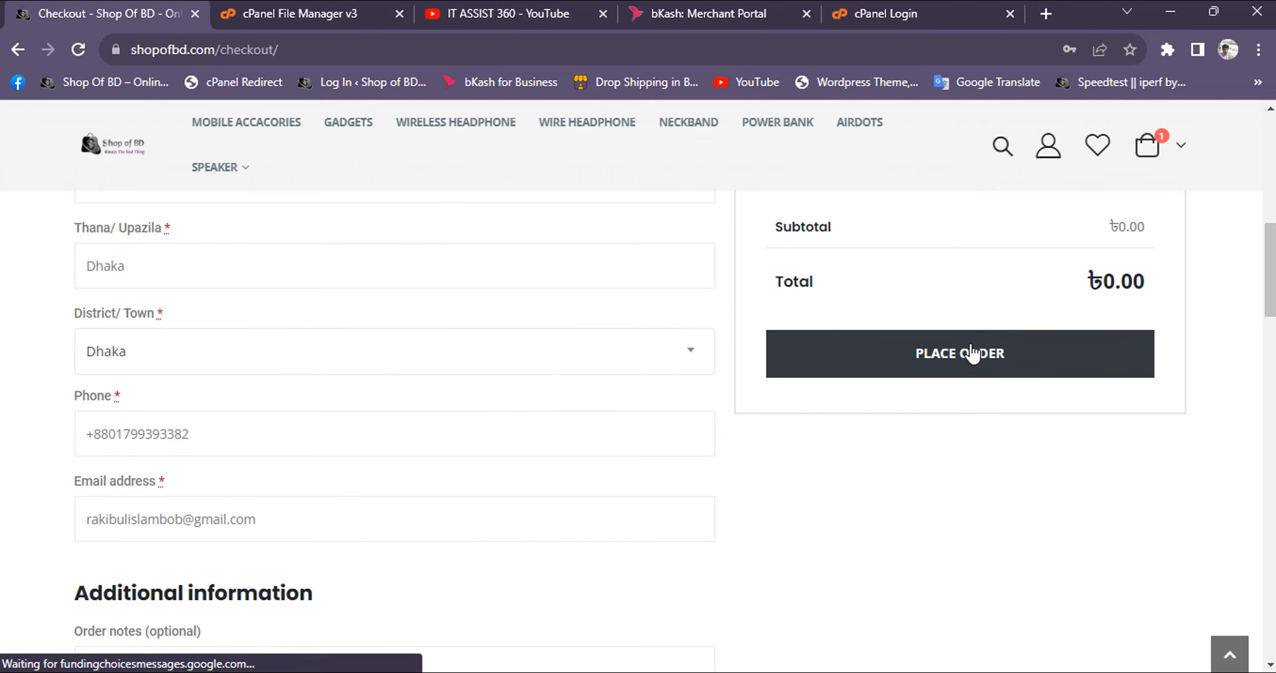
pyautogui.click(967, 365)
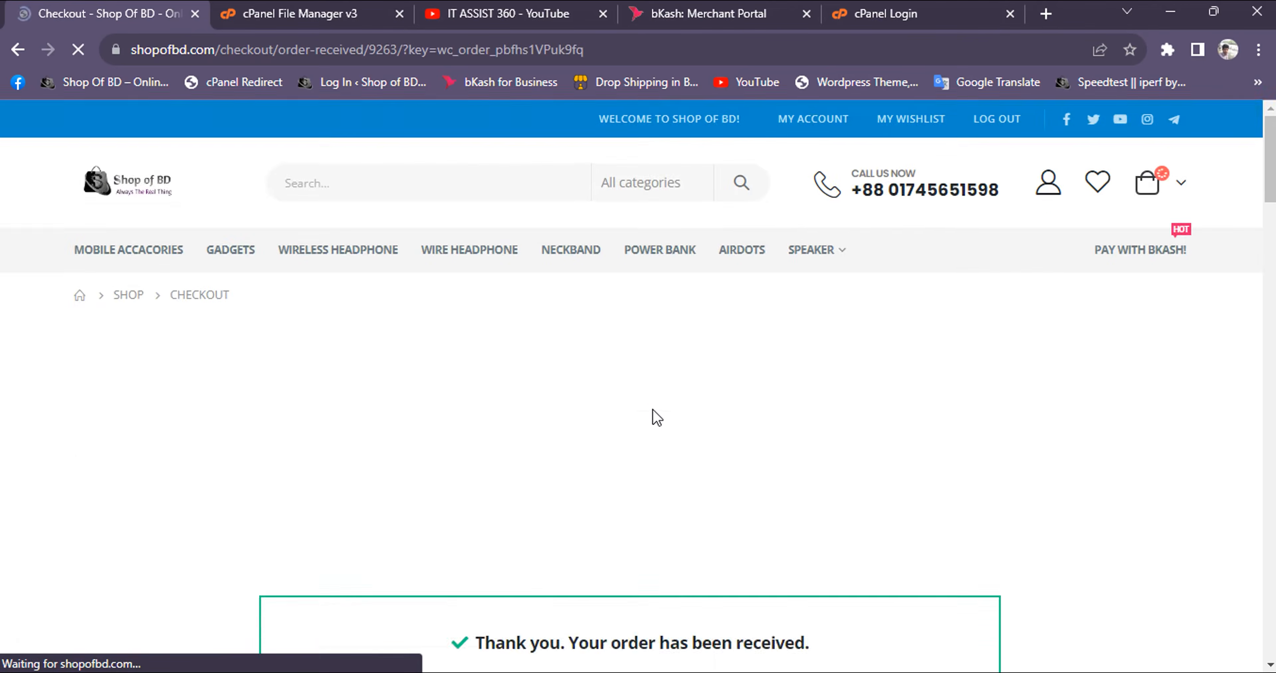
# Start downloading the Bkash Sandbox API Test file from the received order's downloads, and cancel saving pgw-url-checkout
pyautogui.scroll(-5, 606, 428)
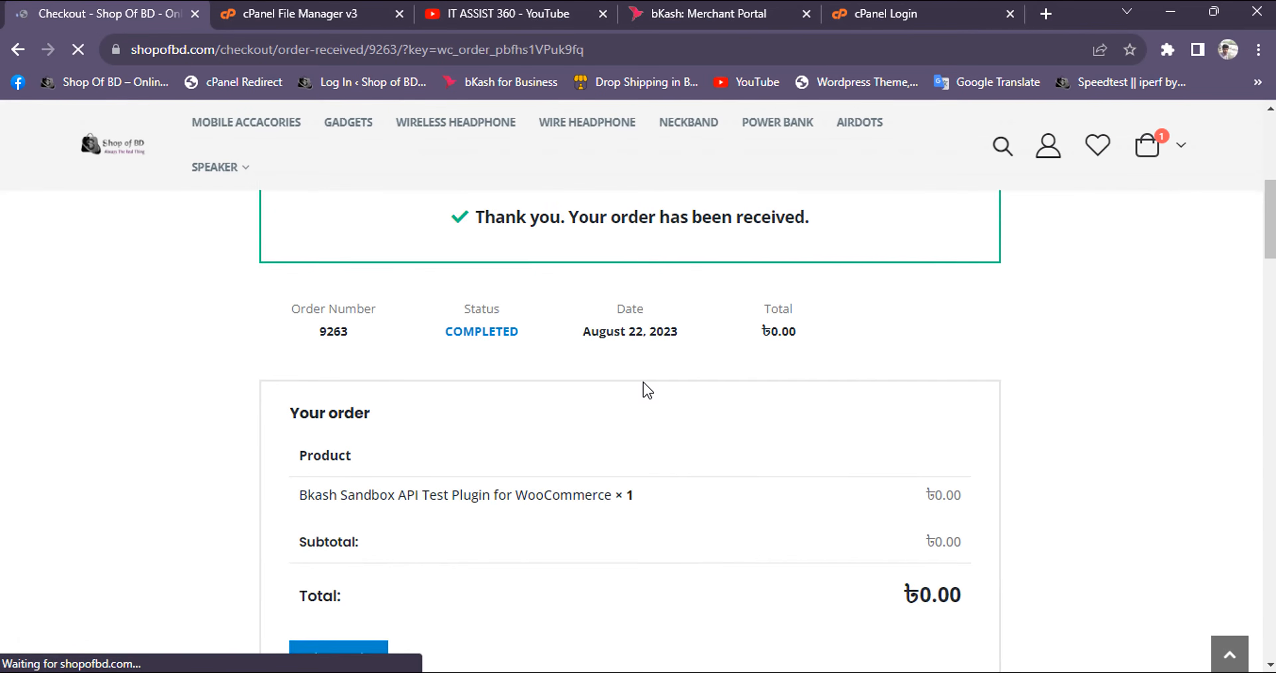
pyautogui.scroll(-7, 576, 470)
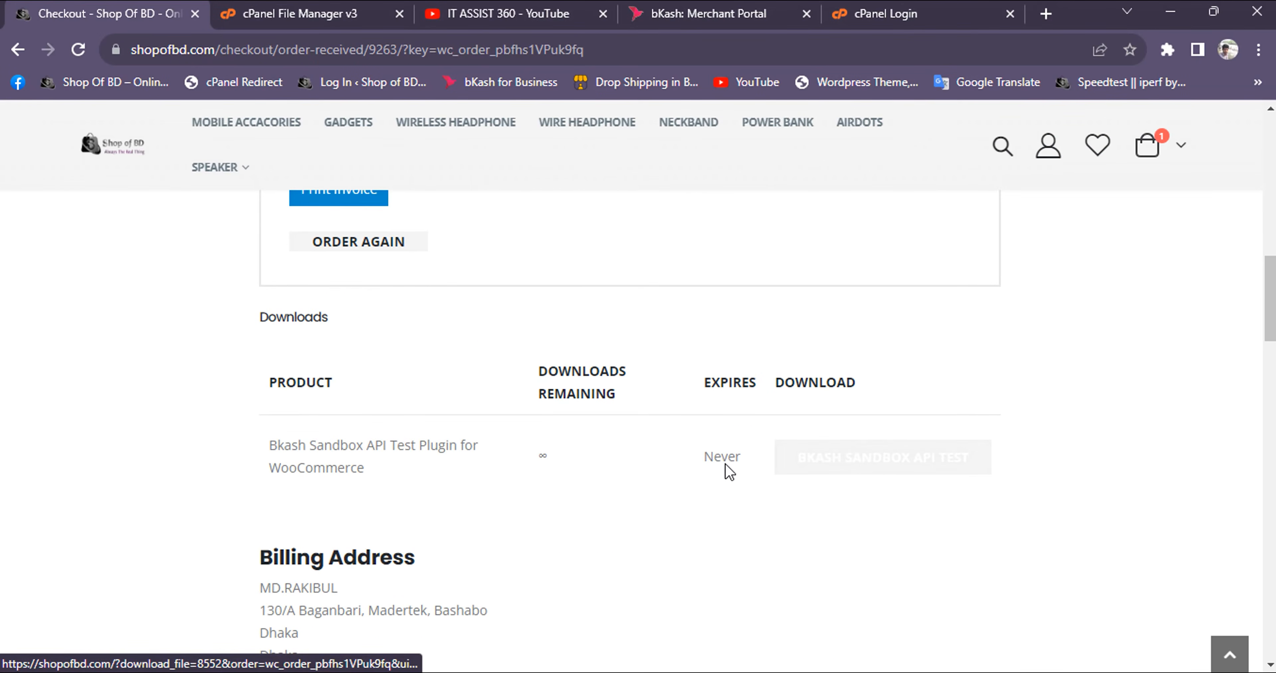
pyautogui.click(864, 465)
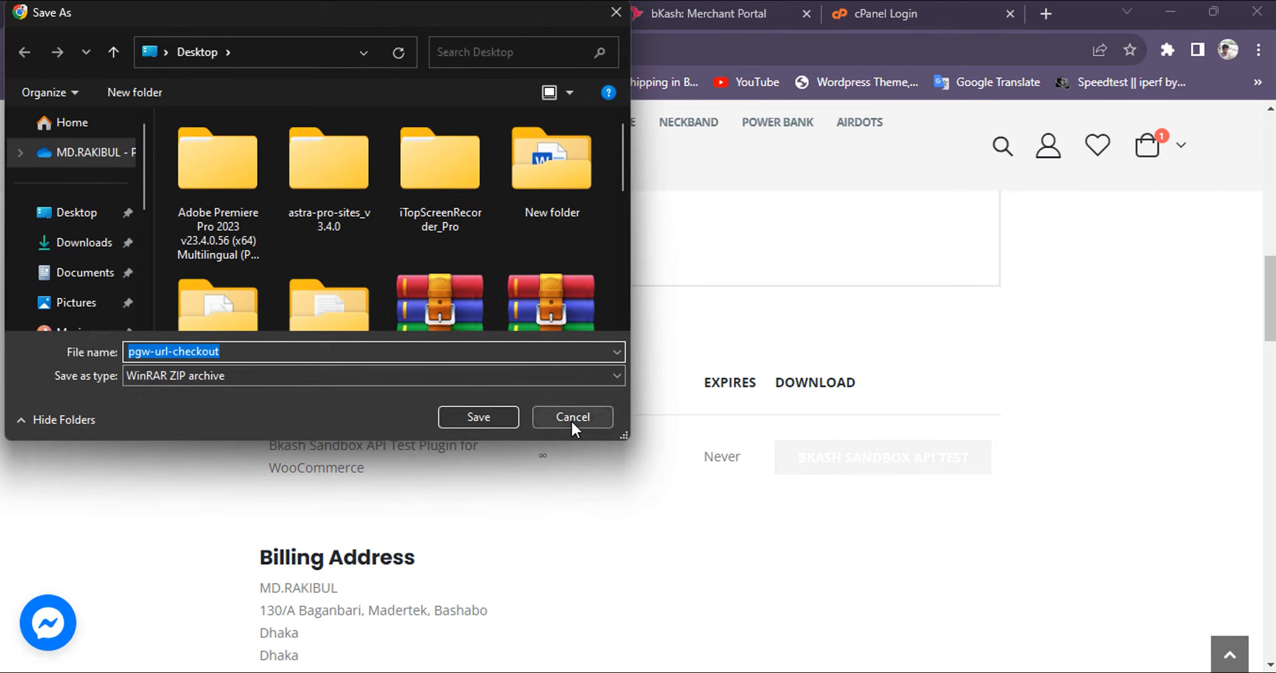
pyautogui.click(573, 422)
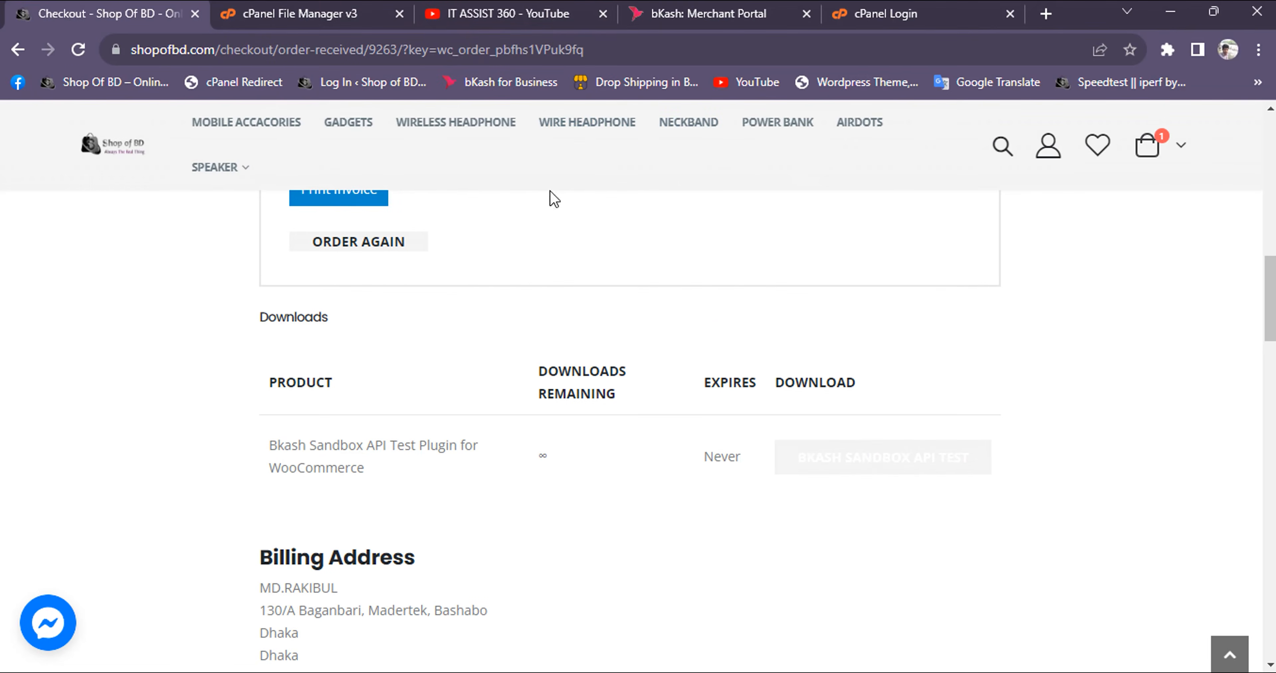
pyautogui.scroll(3, 688, 191)
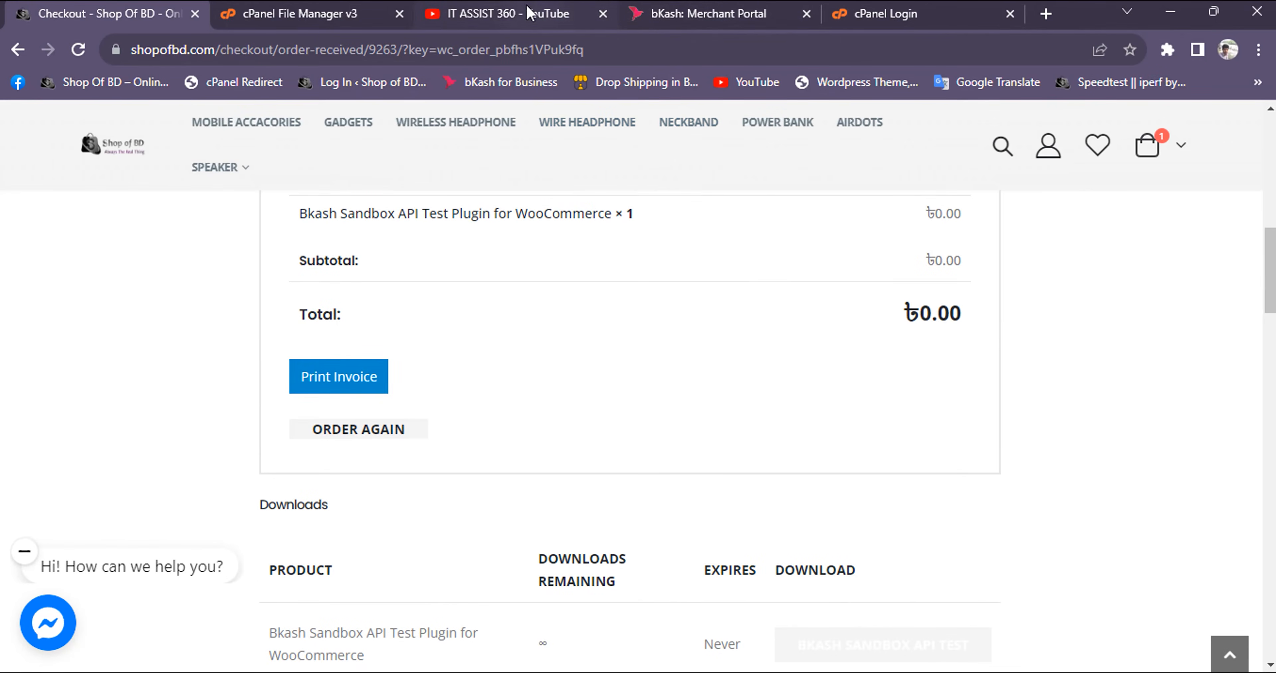
# Switch to the IT ASSIST 360 channel's videos page on YouTube
pyautogui.click(494, 17)
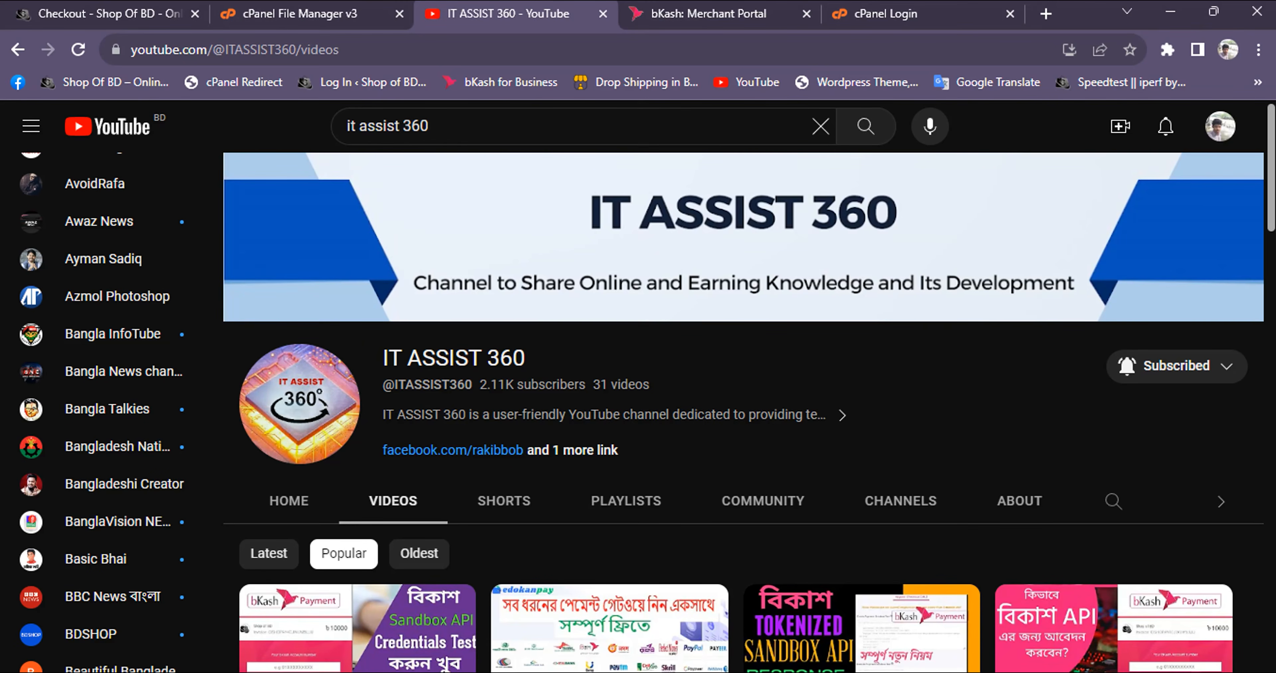
pyautogui.moveTo(951, 672)
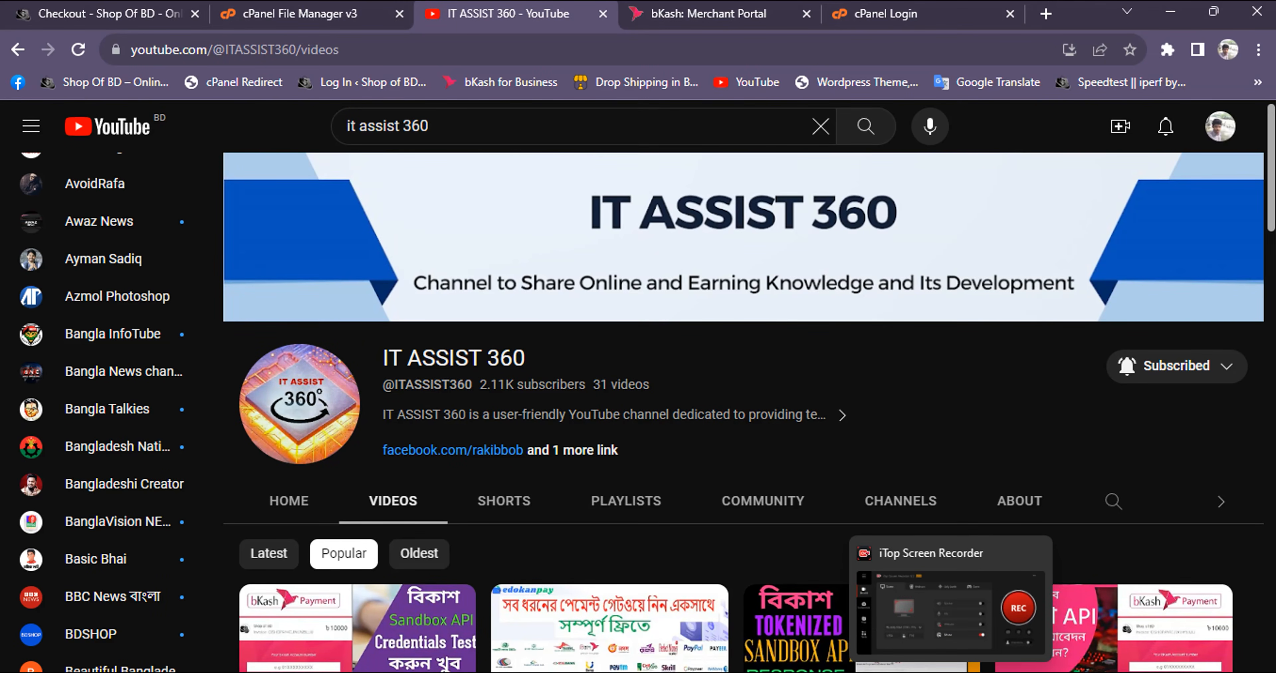